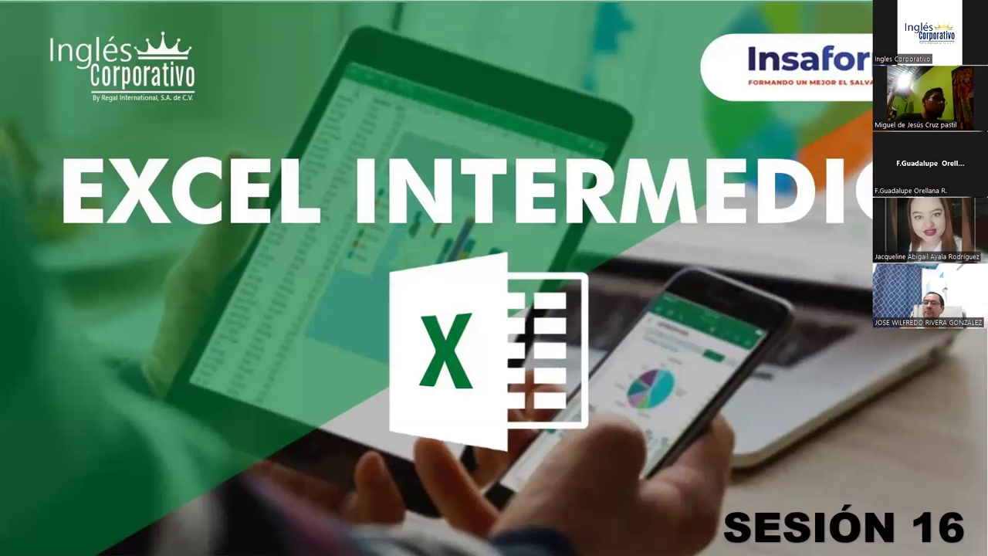
- Switch from the PowerPoint title slide to the Práctica Sesión 16 workbook in Excel
key("alt+Tab")
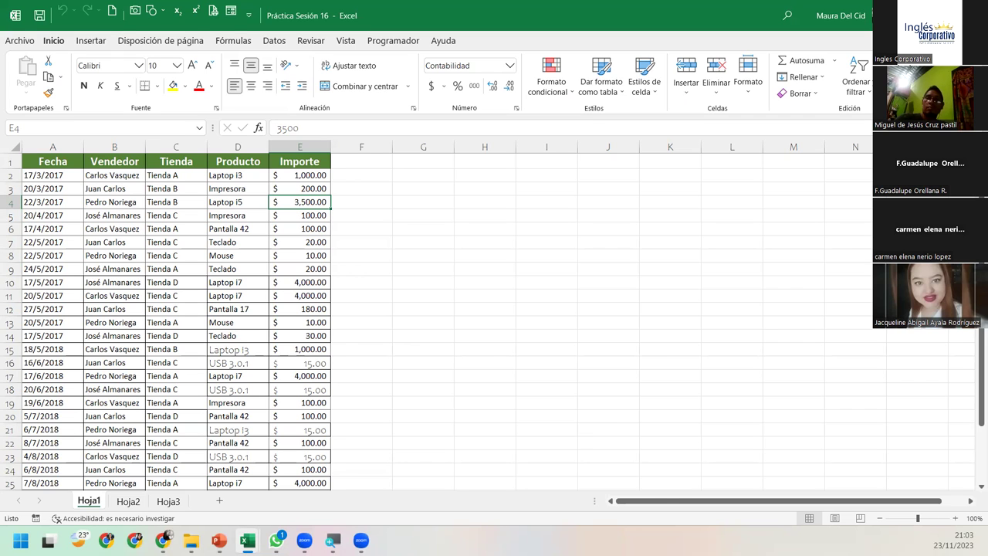
- Switch from the Excel sales workbook back to the Excel Intermedio Sesión 16 title slide
key("alt+Tab")
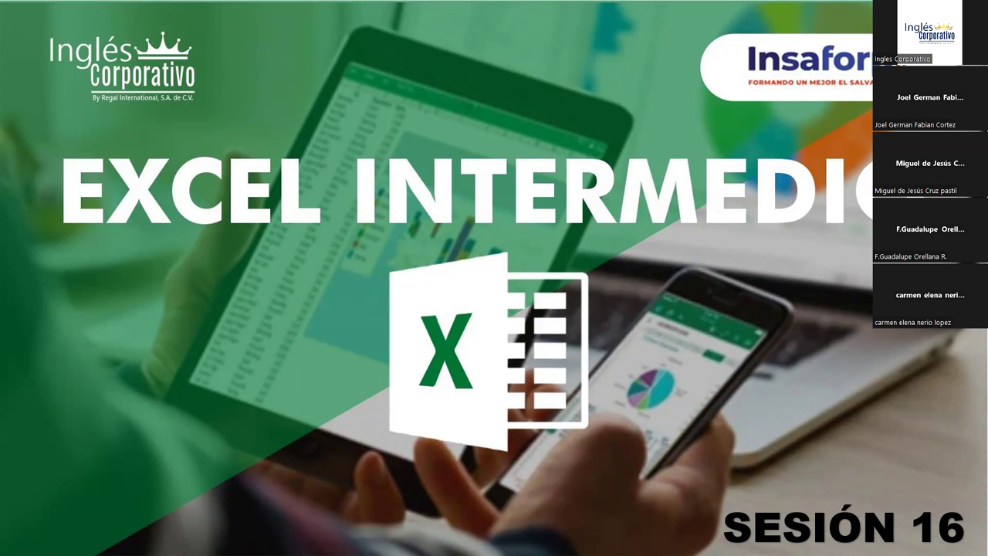
- Advance four slides: Agenda, Gráficos Dinámicos contents, session objective, then TIPOS DE GRÁFICOS
key("Right")
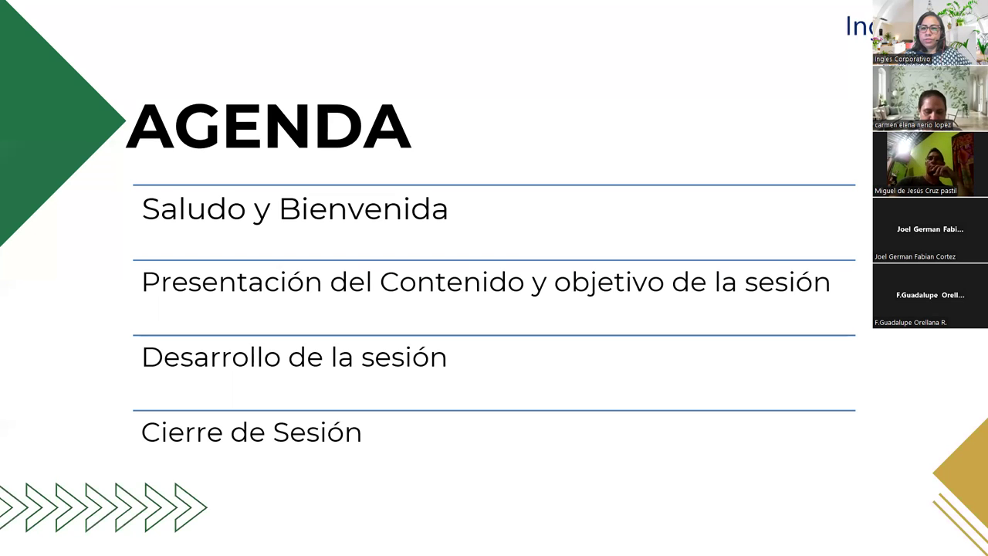
key("Right")
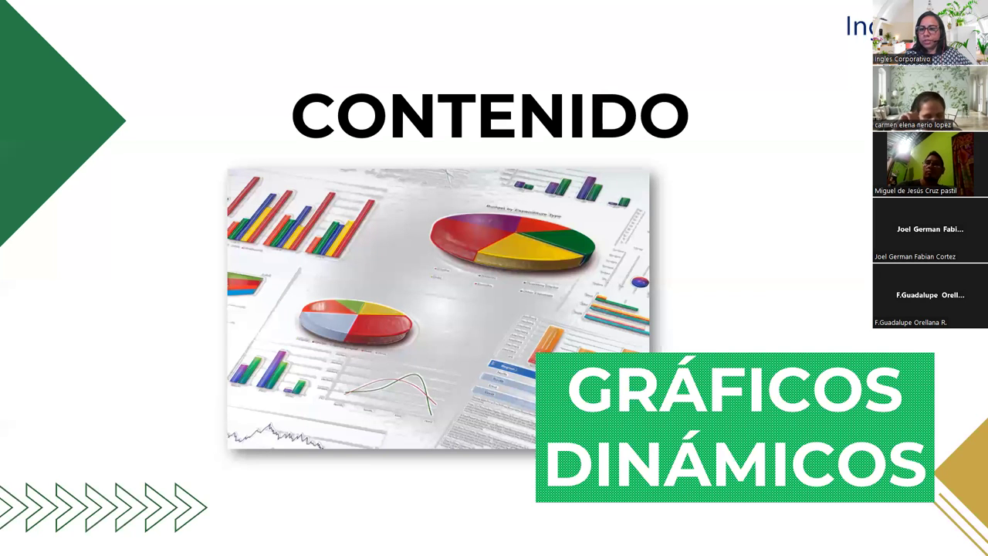
key("Right")
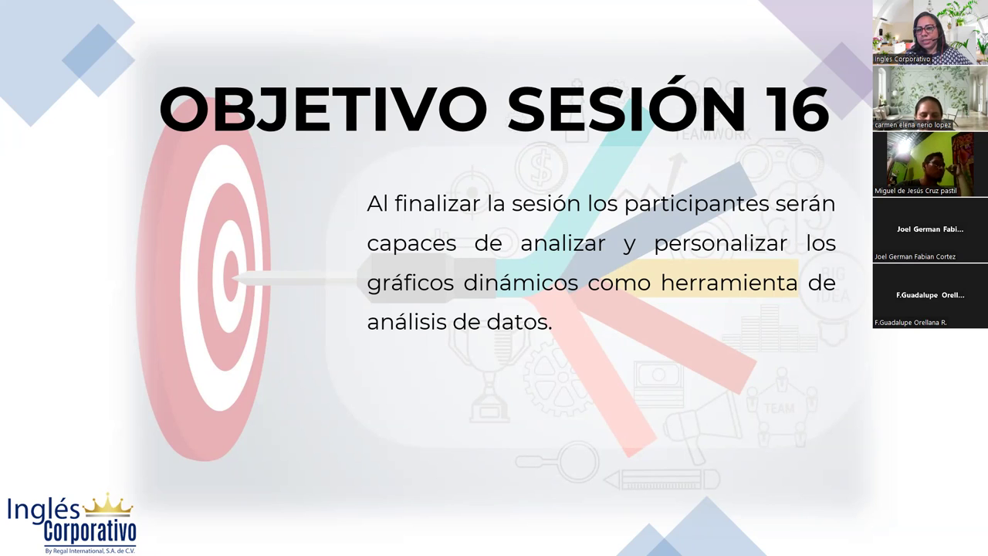
key("Right")
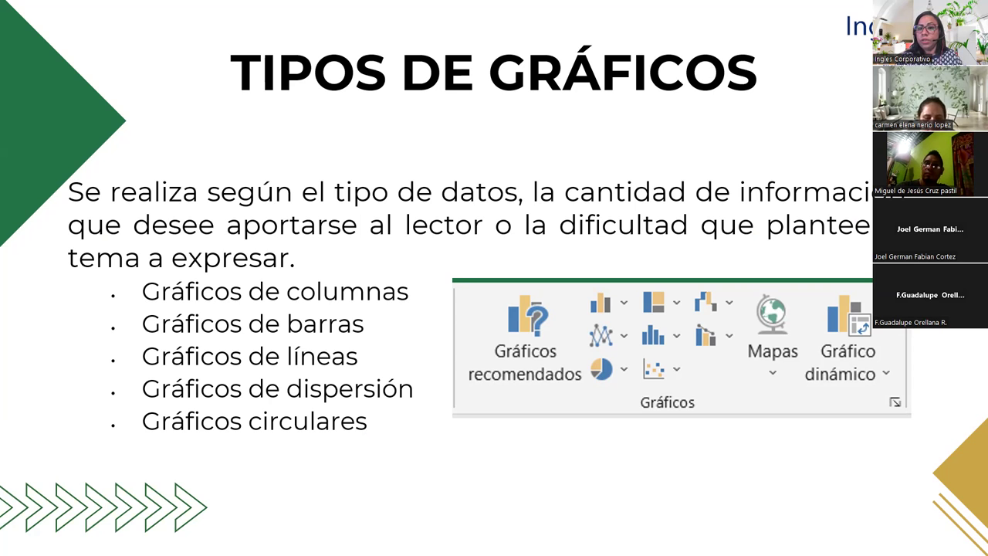
- Advance through the MODIFICAR UN GRÁFICO DINÁMICO slide on to the DESARROLLO slide
key("Right")
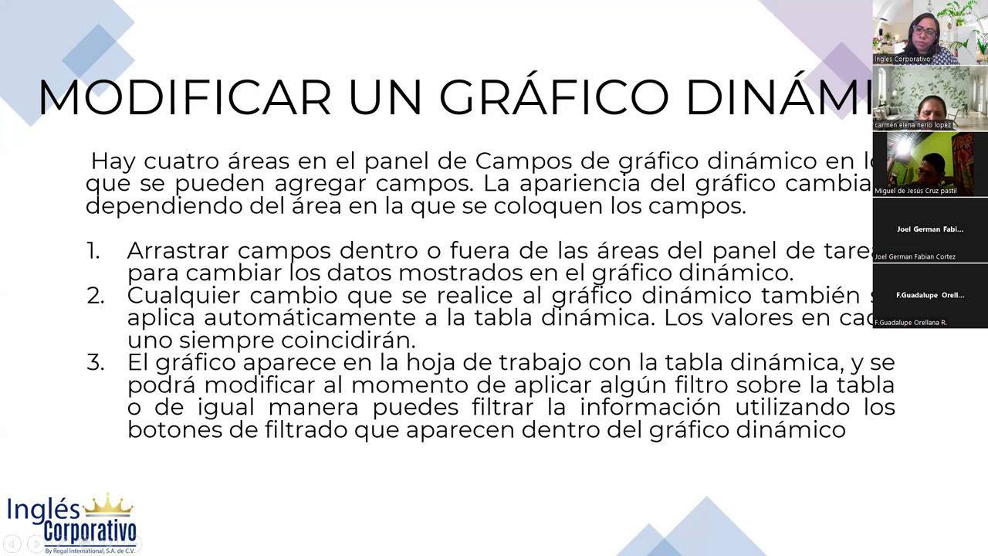
key("Right")
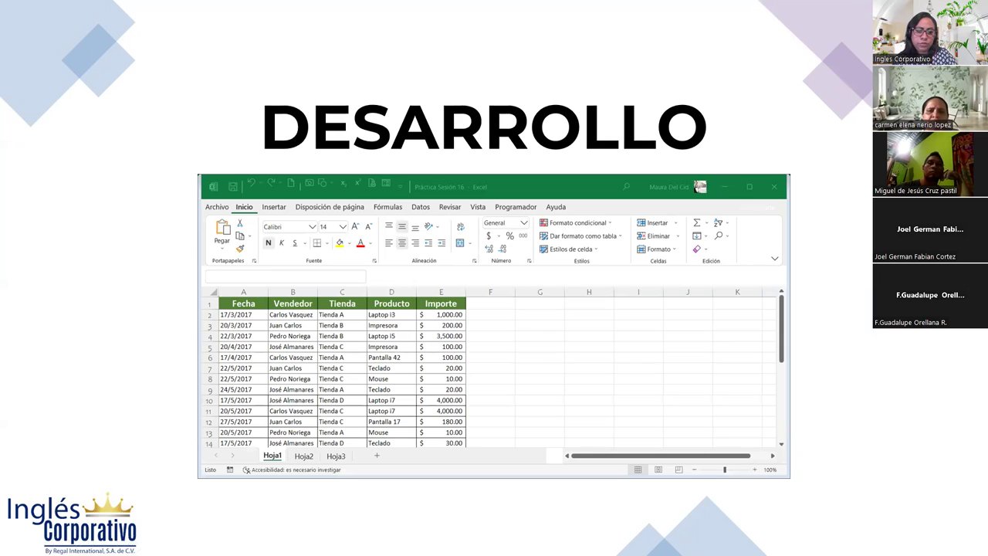
- Switch to the Excel workbook and select cell G1 beside the Hoja1 sales table
key("alt+Tab")
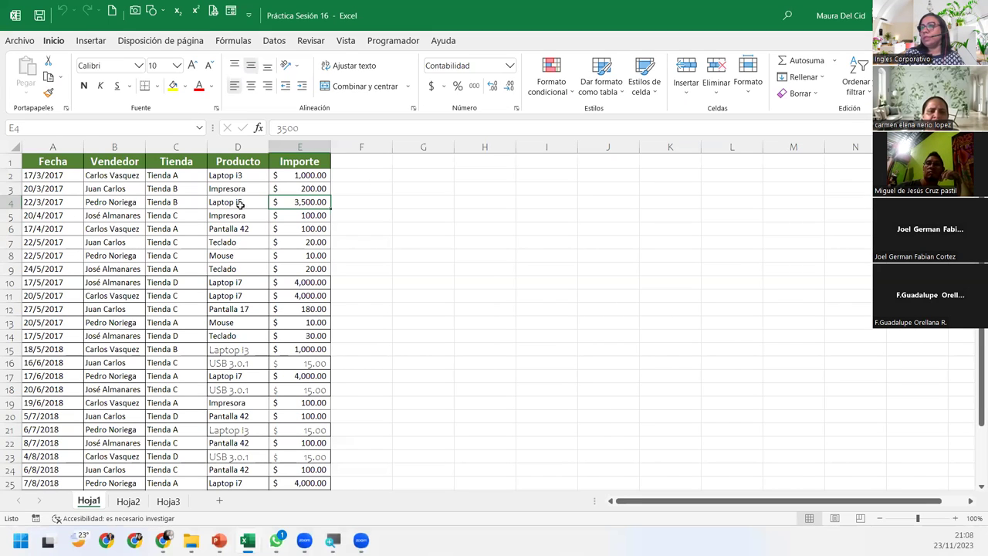
left_click(63, 164)
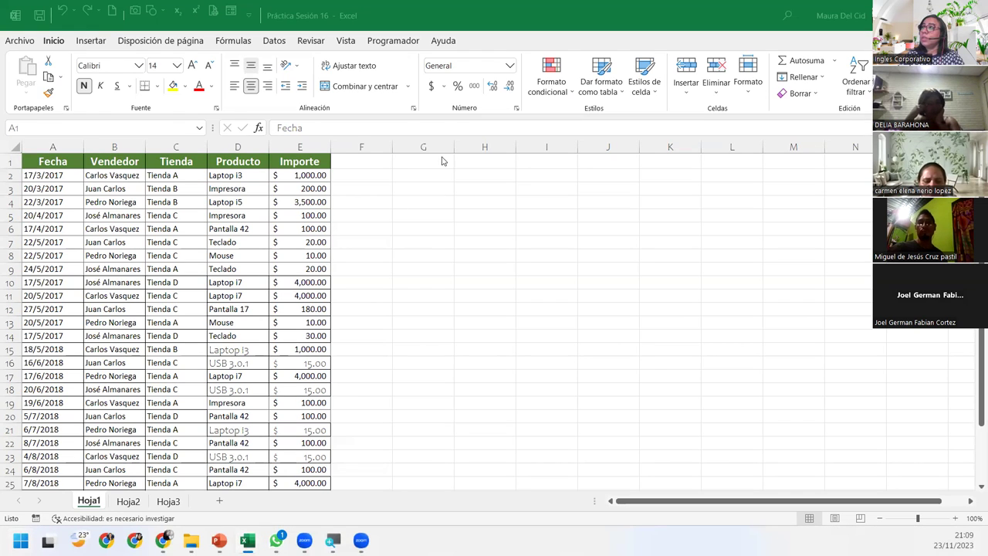
left_click(440, 162)
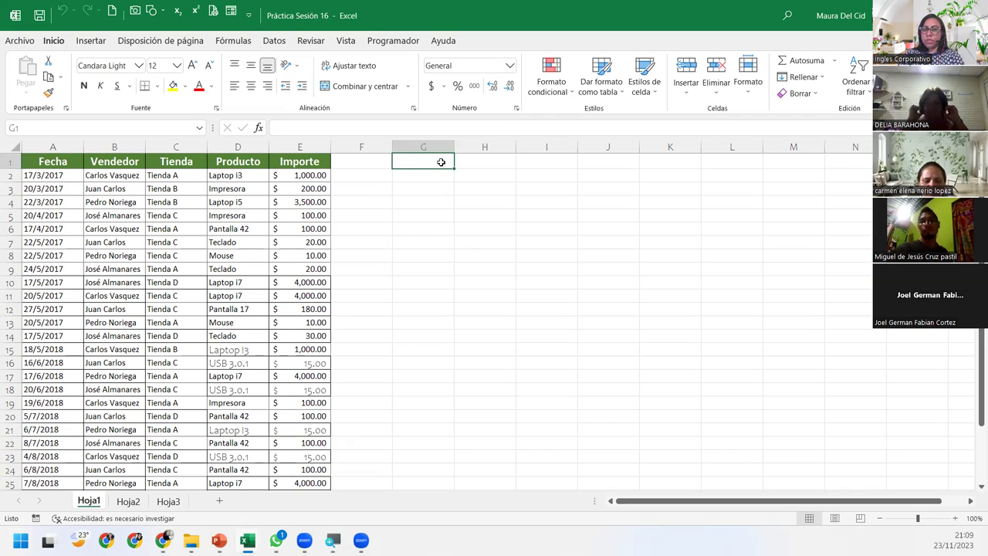
- Enter 'La suma de los importes por cada vendedor, agrupado por tiendas' in G1, fixing the typo
type("La s")
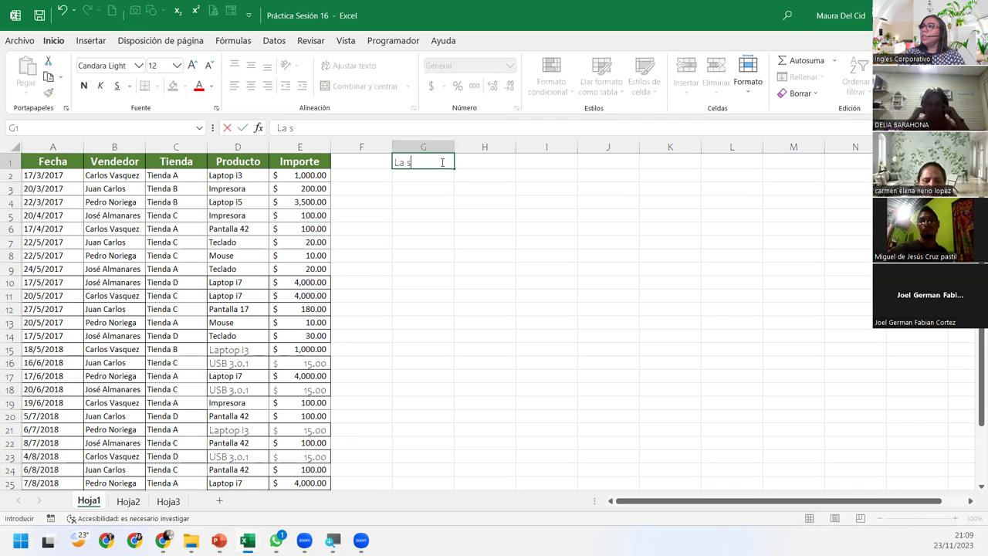
type("uma de los importes por cada vendedor, agrupado ")
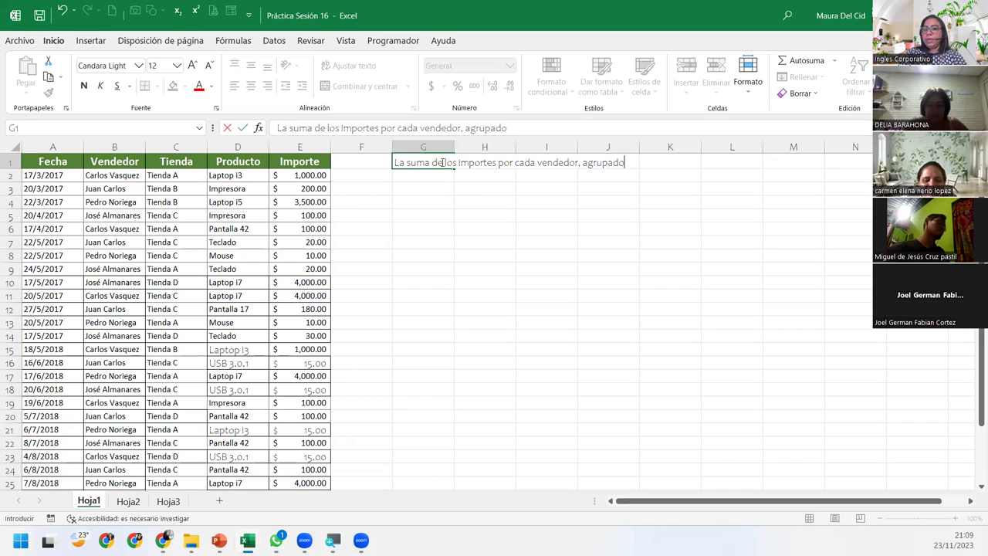
type("por te")
key("BackSpace")
type("iendas")
key("Return")
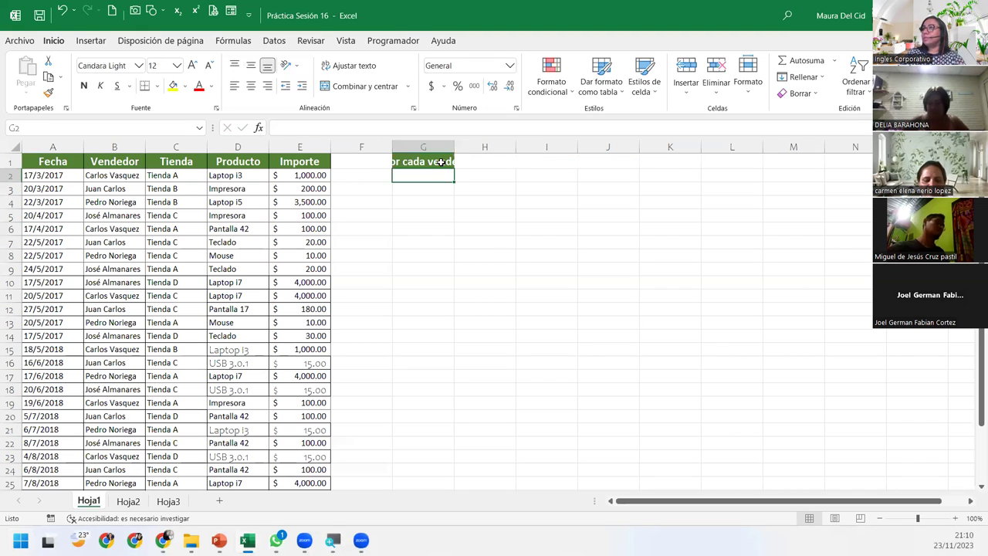
- Merge the heading cells G1:L1 into one title and left-align its text
left_click(440, 162)
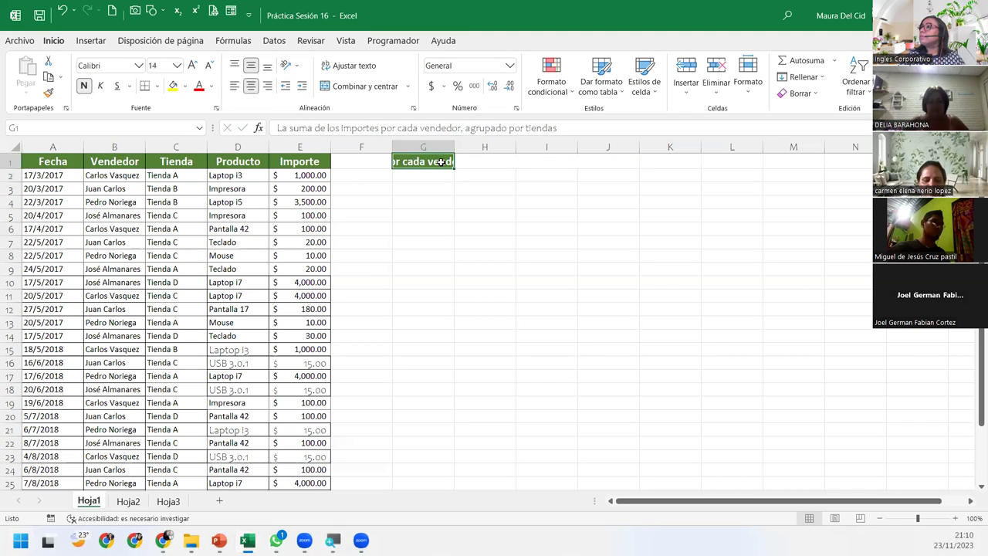
left_click(230, 86)
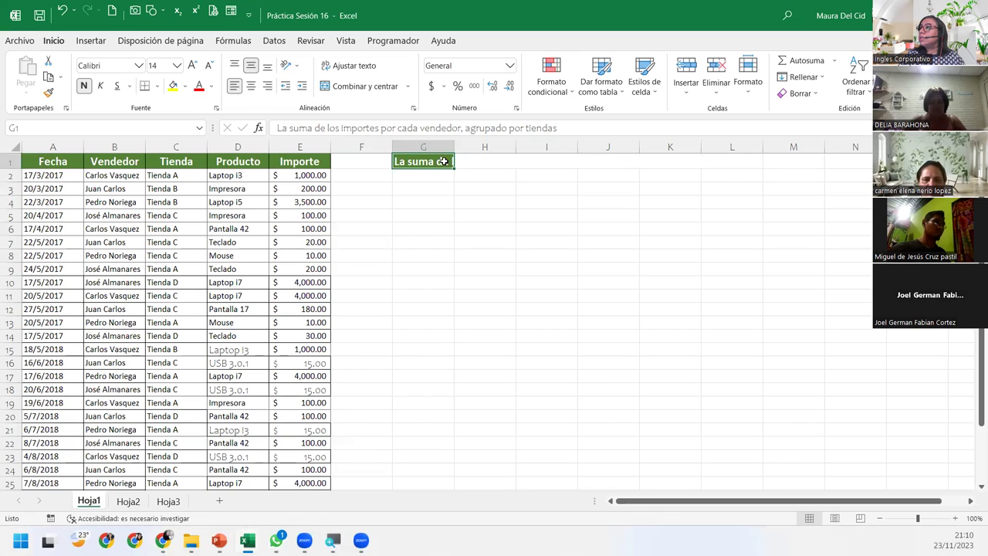
left_click_drag(516, 162, 741, 161)
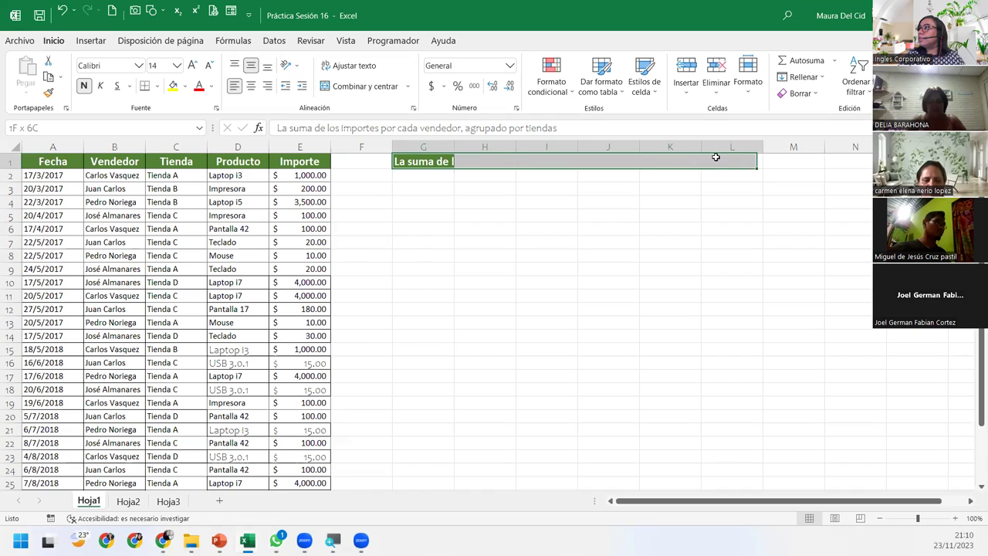
left_click(371, 88)
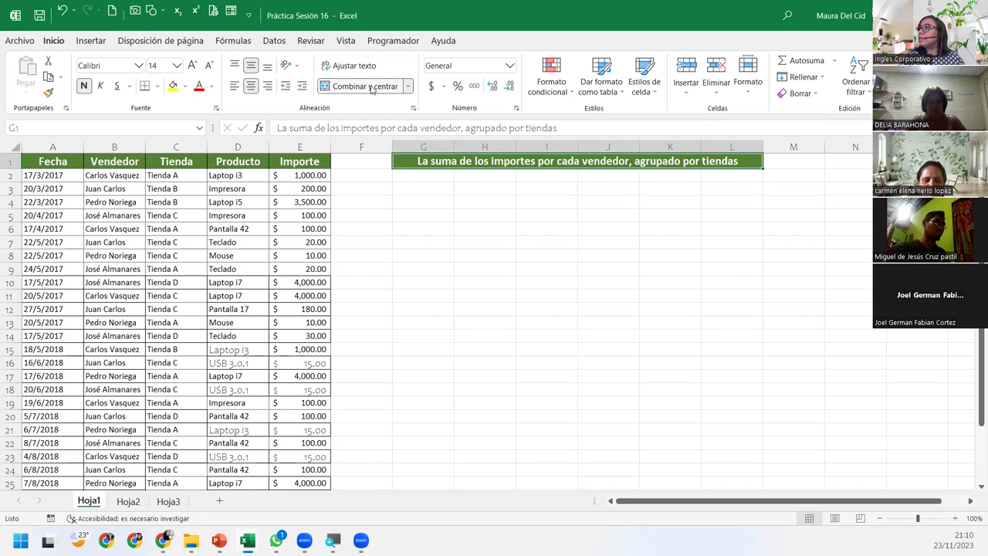
left_click(234, 87)
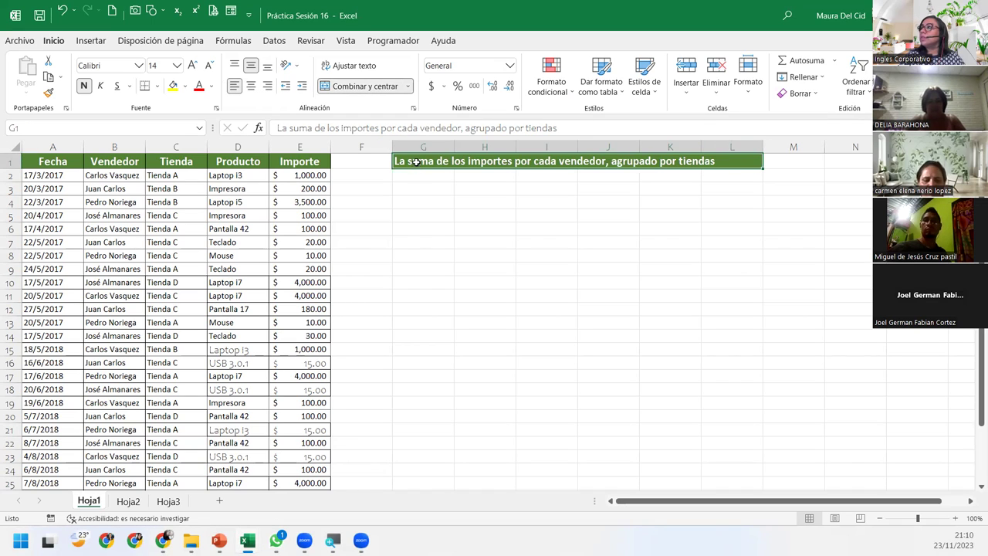
left_click(413, 177)
left_click(413, 200)
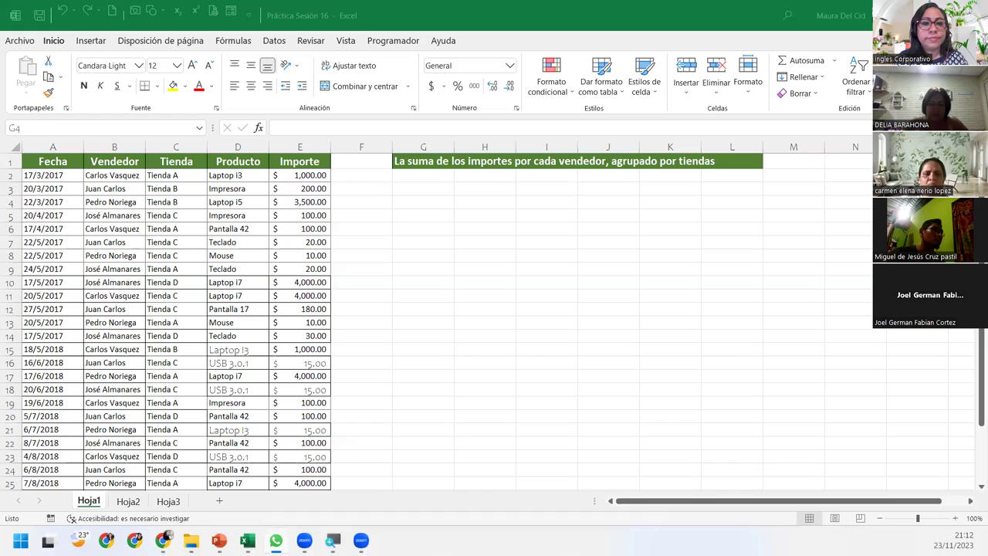
- Return to Excel and show the Insertar ribbon tab
key("alt+Tab")
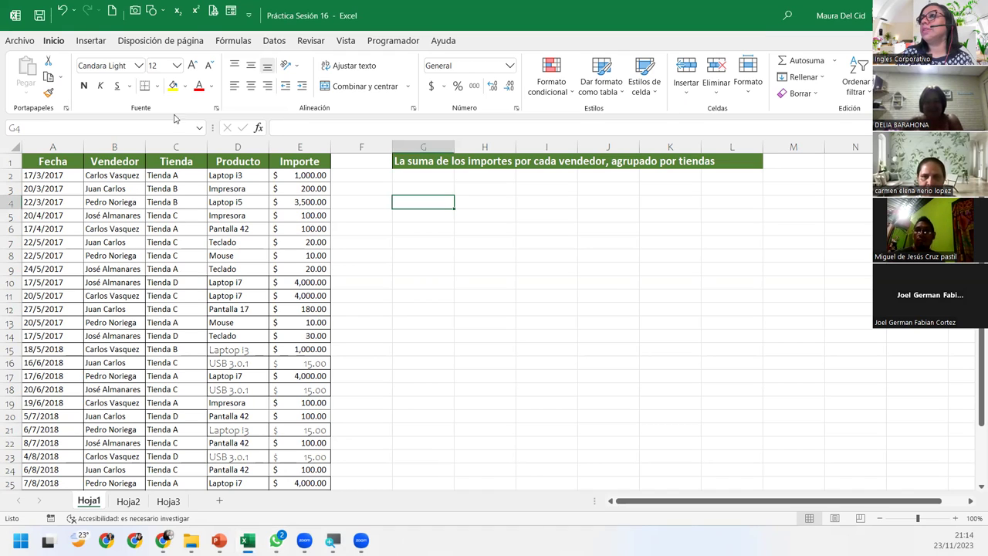
left_click(86, 43)
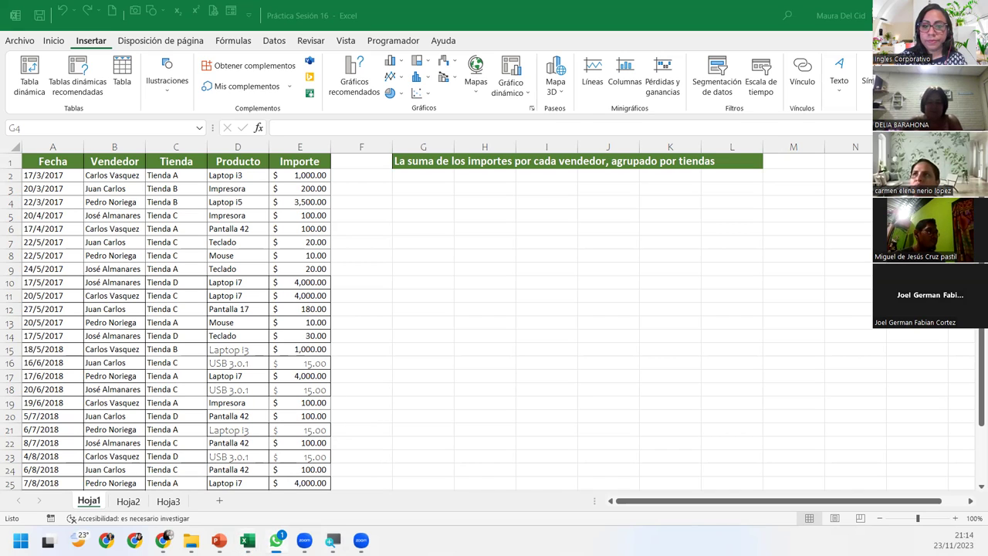
- Click an empty cell on Hoja1 to bring the Excel window back into focus
left_click(421, 205)
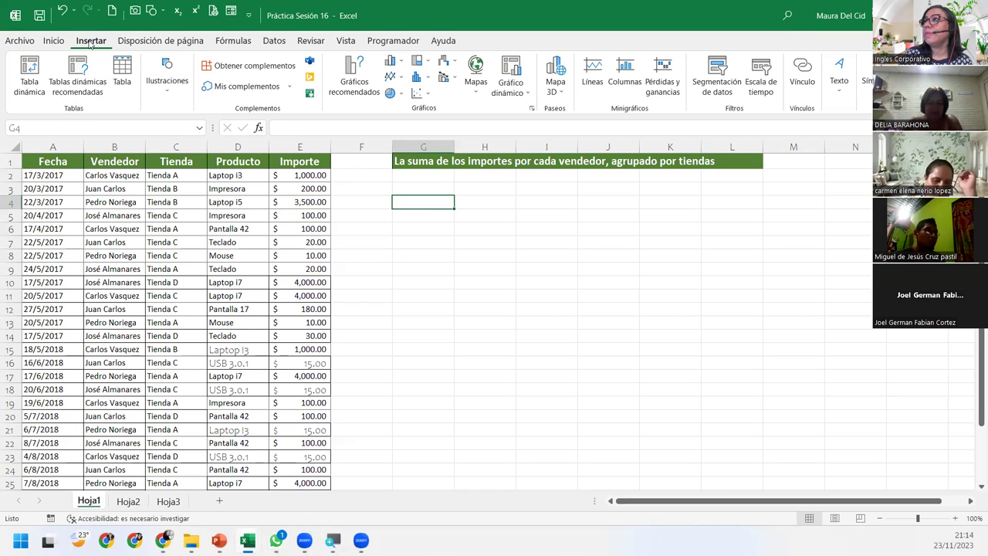
- Create a pivot table from Hoja1!$A$1:$E$30 placed at Hoja1!$G$4
left_click(29, 75)
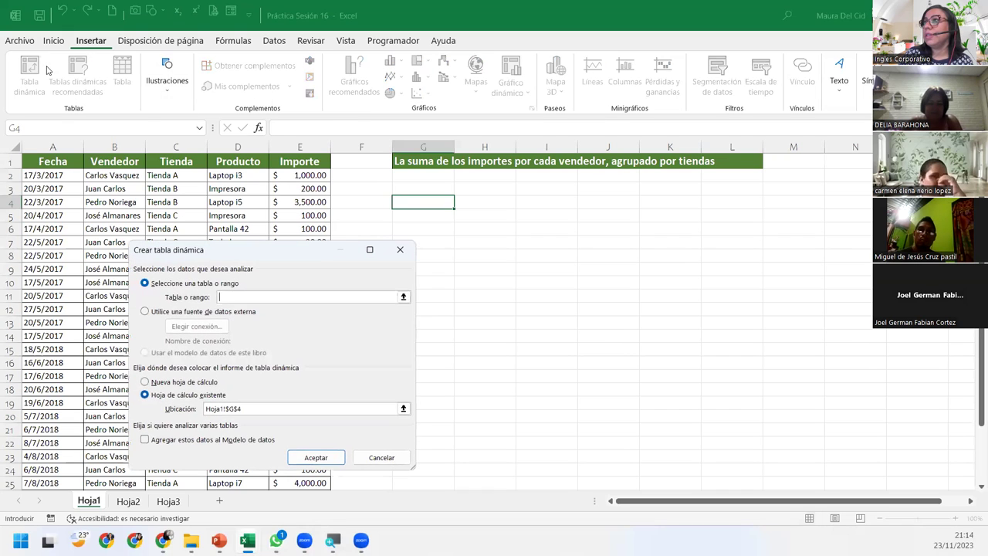
left_click(61, 166)
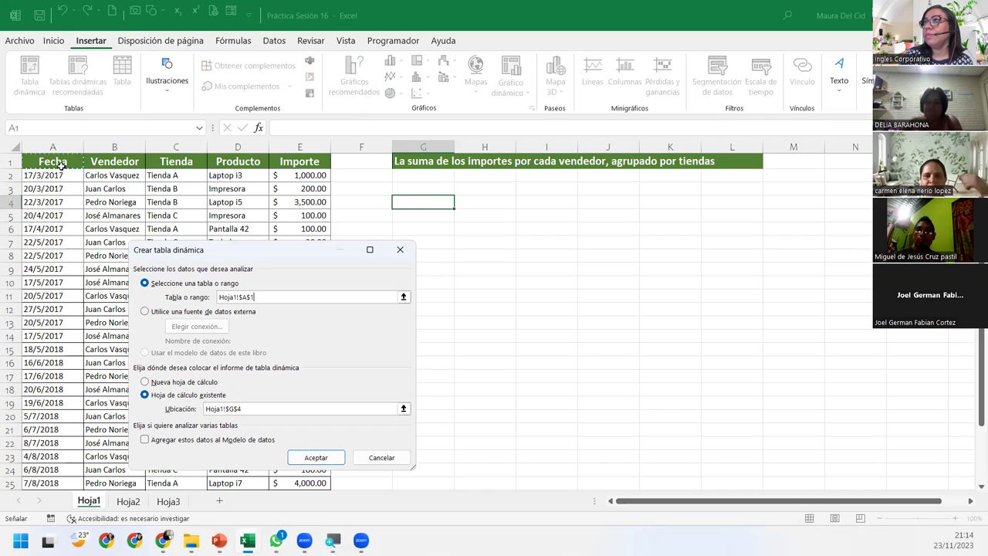
key("ctrl+shift+Right")
key("ctrl+shift+Down")
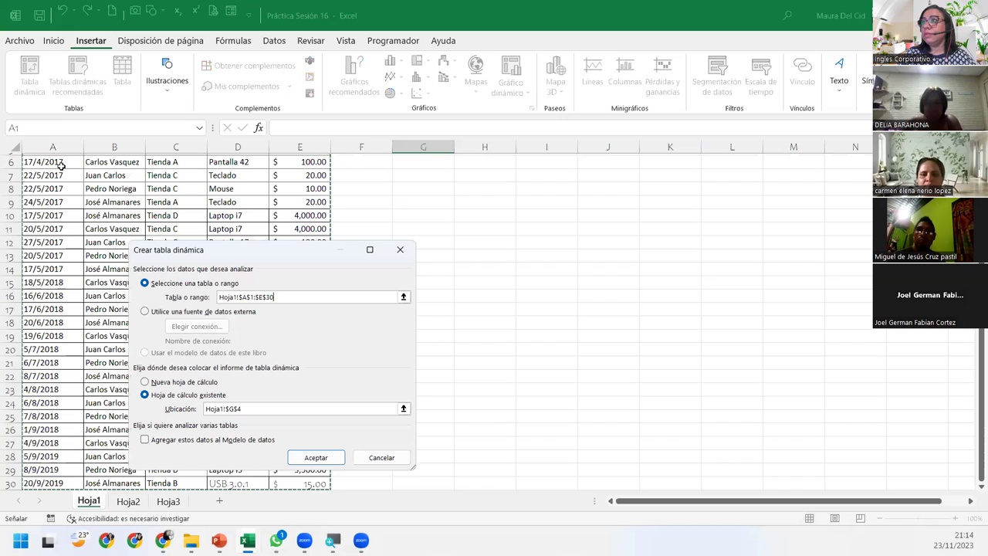
left_click(255, 408)
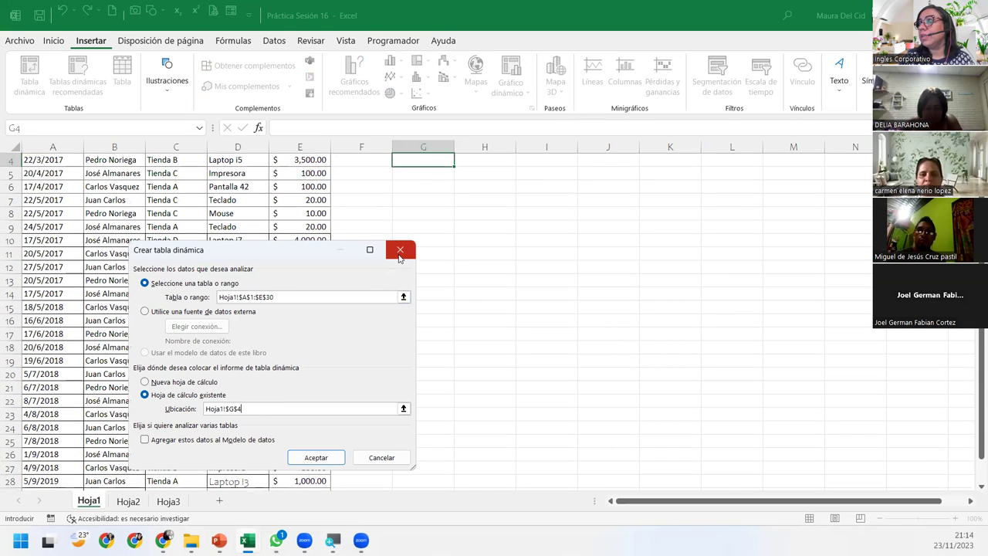
scroll(390, 239, "up", 1)
left_click(301, 457)
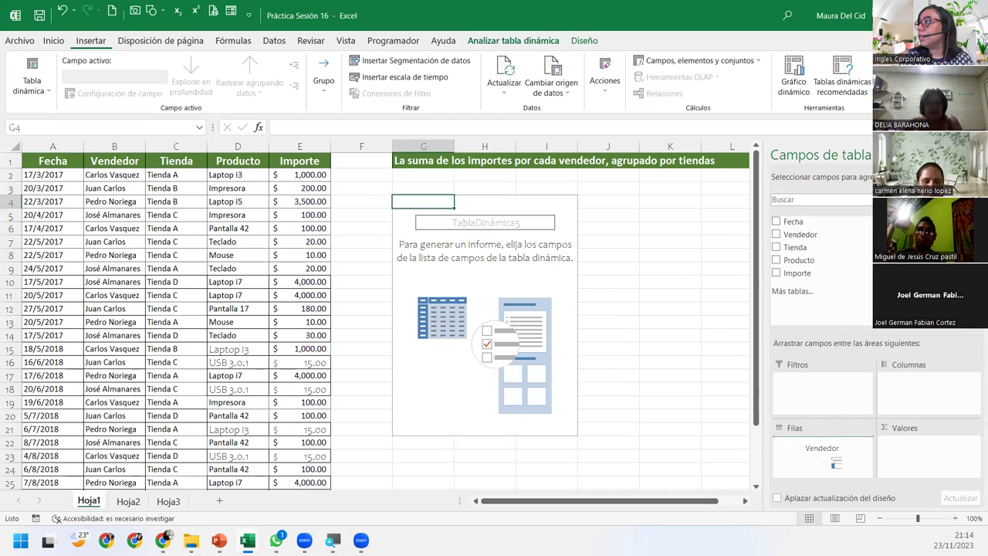
- Put Vendedor in the pivot rows and sum Importe as values, totalling 27345
left_click_drag(832, 375, 833, 456)
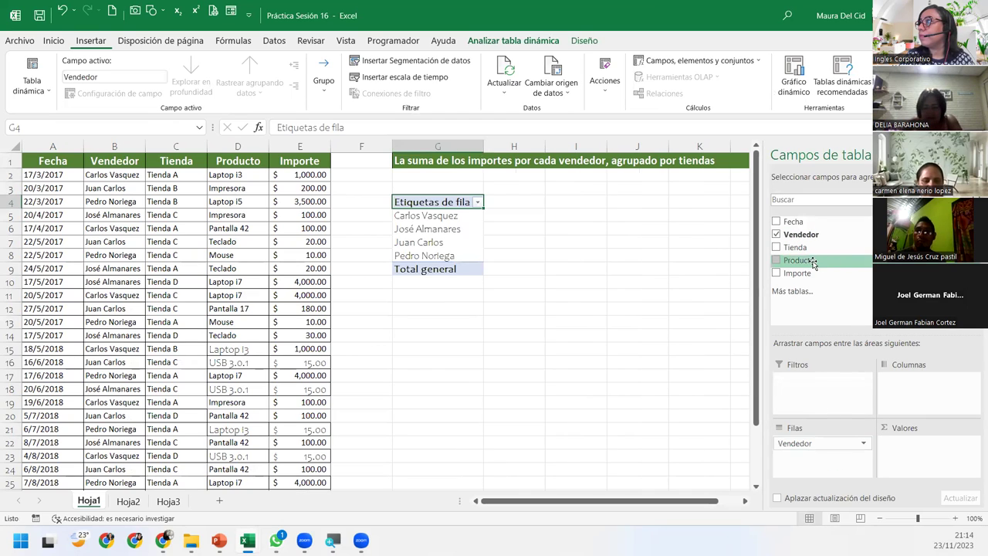
mouse_move(795, 273)
left_mouse_down()
mouse_move(871, 338)
mouse_move(930, 455)
left_mouse_up()
left_click(959, 448)
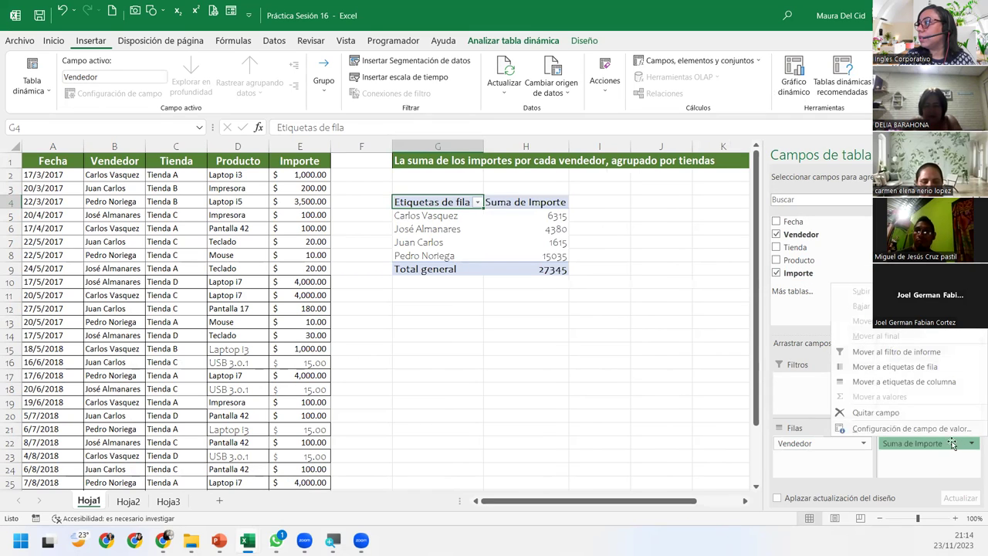
- Format the Suma de Importe values as Contabilidad with the $ symbol and two decimals
left_click(926, 433)
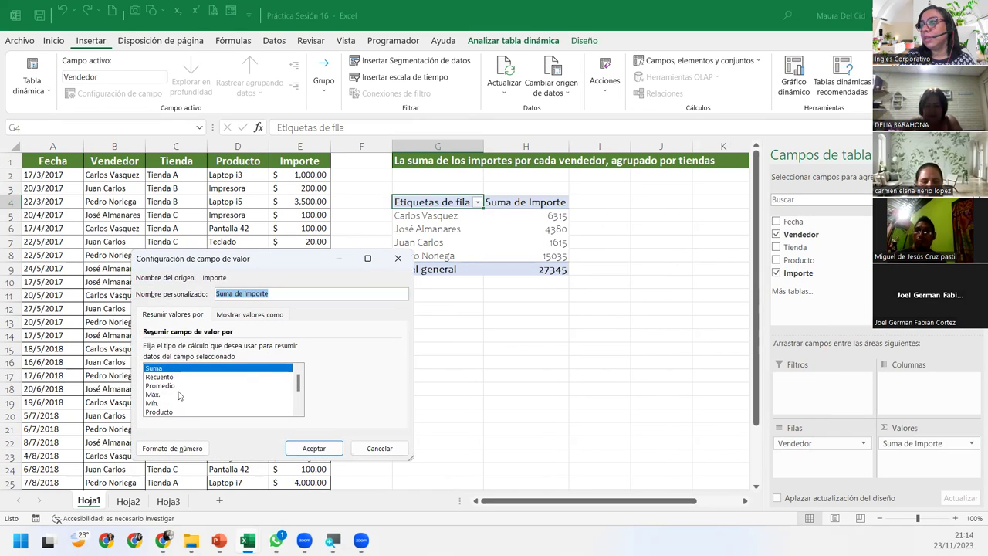
left_click(168, 449)
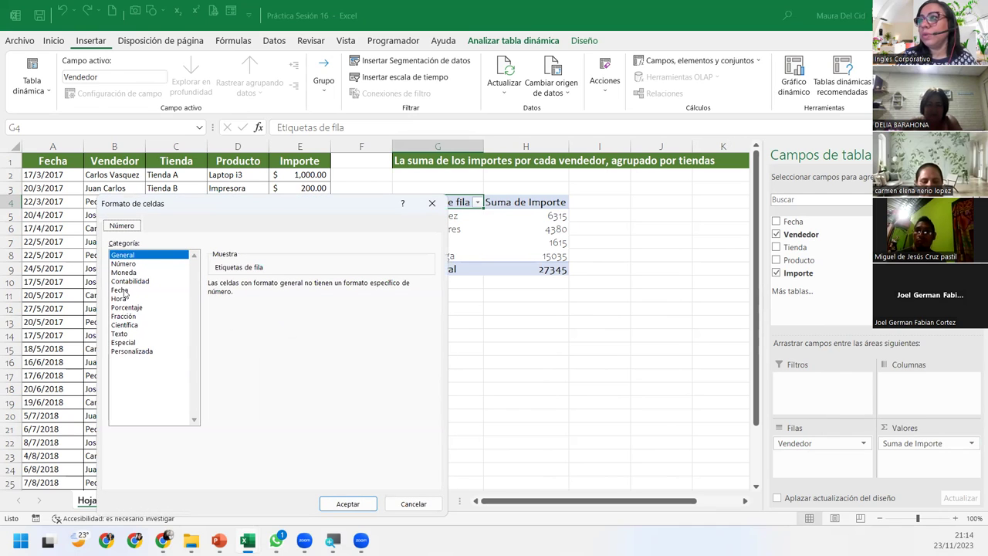
left_click(127, 281)
left_click(288, 301)
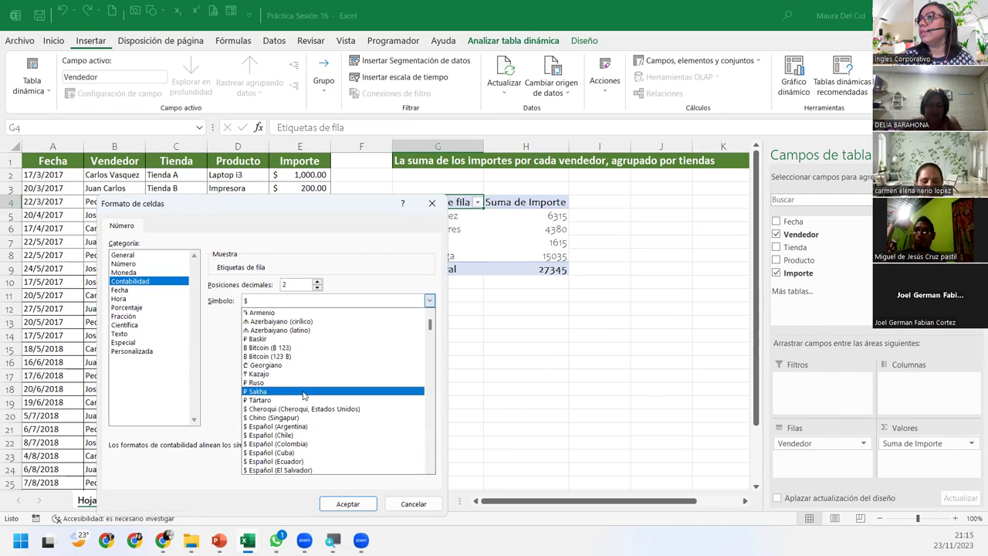
left_click(301, 446)
left_click(347, 503)
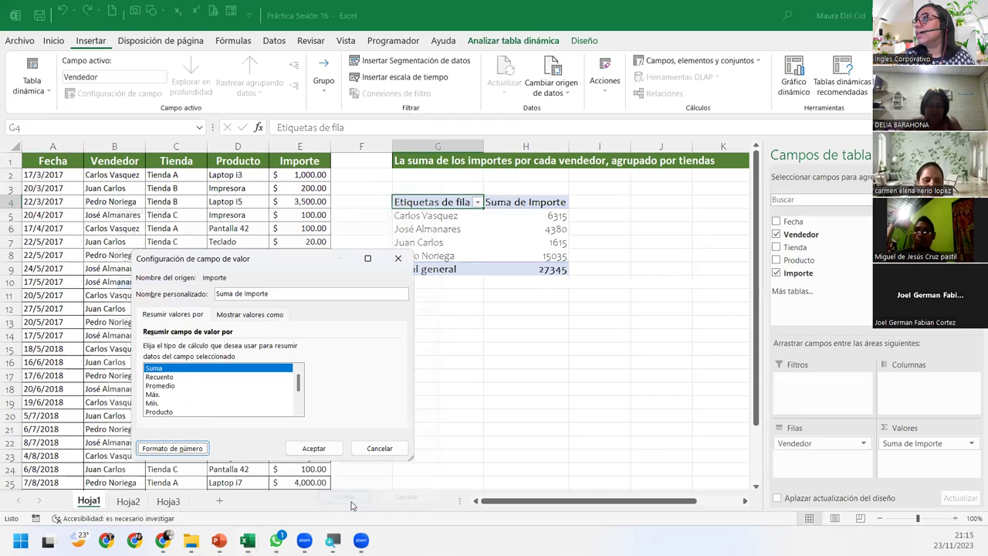
left_click(319, 450)
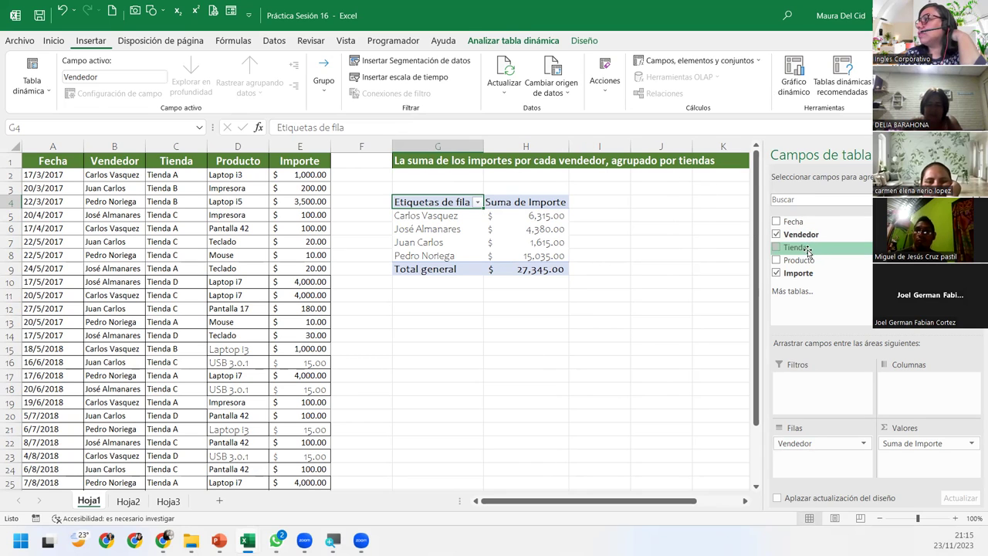
- Add Tienda to the rows and move Vendedor into Columnas for a store-by-seller cross-tab
mouse_move(807, 252)
left_mouse_down()
mouse_move(820, 454)
mouse_move(807, 442)
left_mouse_up()
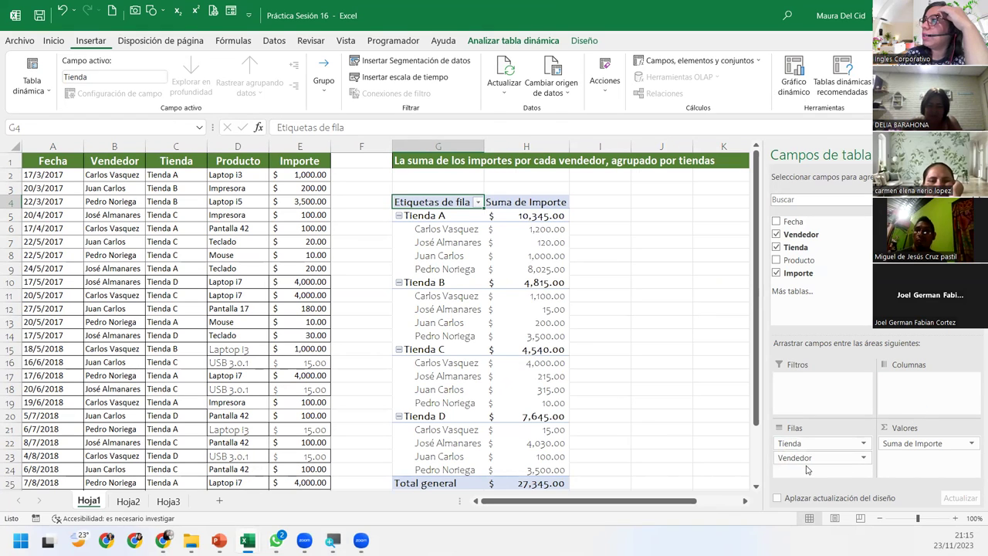
mouse_move(820, 457)
left_mouse_down()
mouse_move(929, 402)
mouse_move(930, 390)
left_mouse_up()
left_click_drag(664, 500, 739, 506)
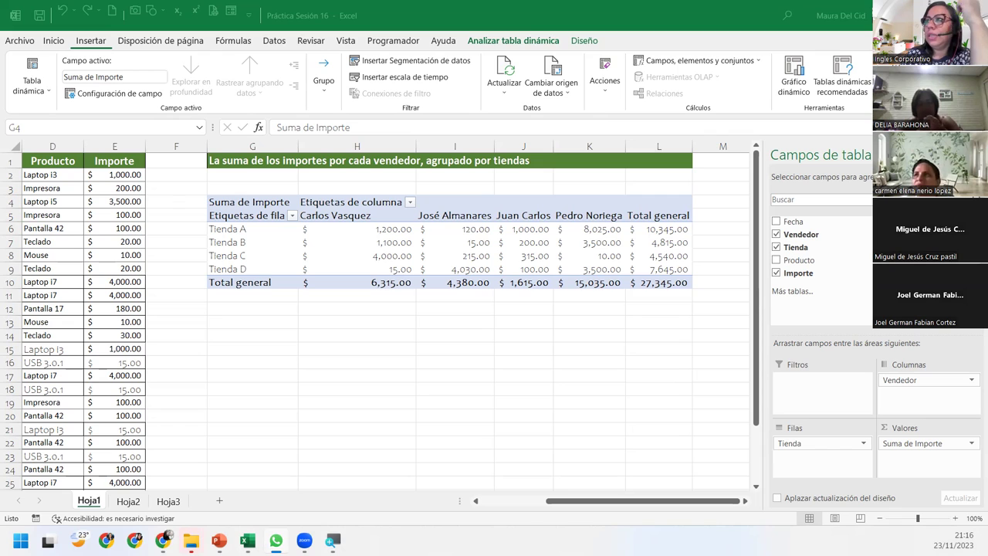
- Start a pivot chart from the pivot table, previewing the line-with-markers and pie types
left_click(242, 229)
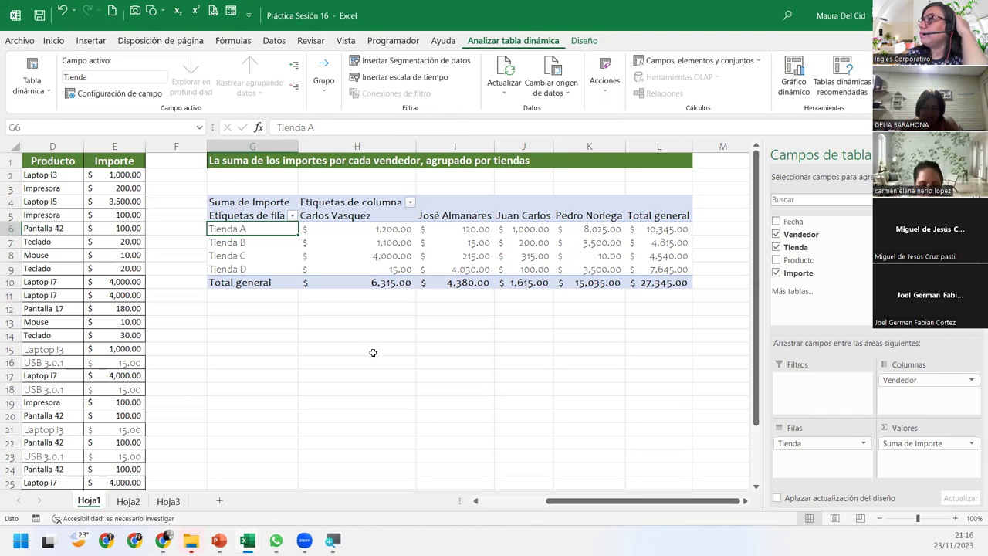
left_click(795, 73)
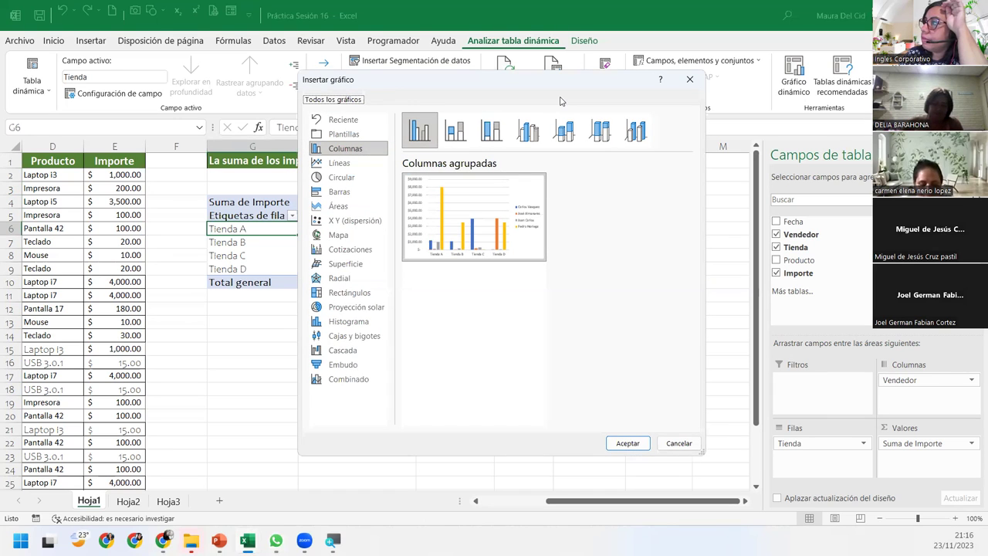
left_click(322, 204)
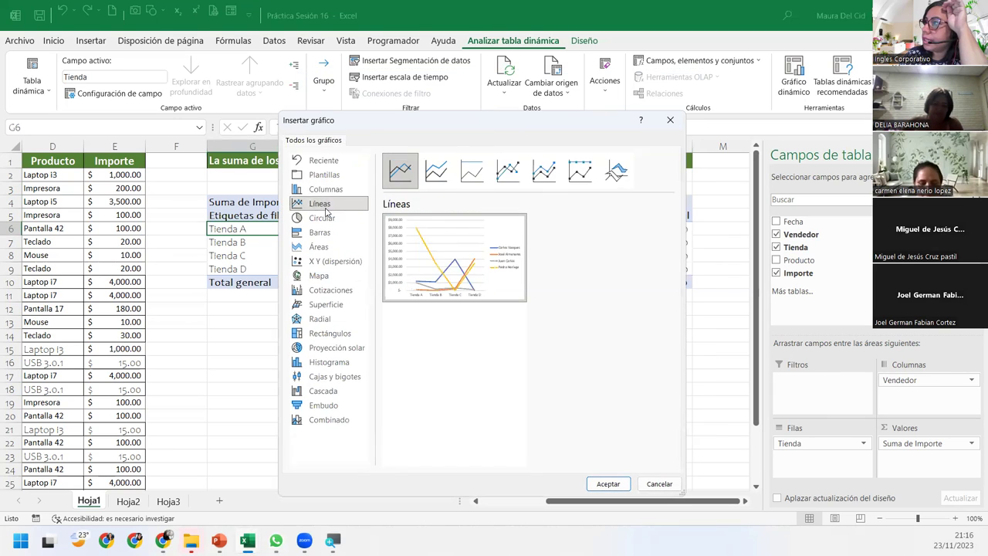
left_click(508, 171)
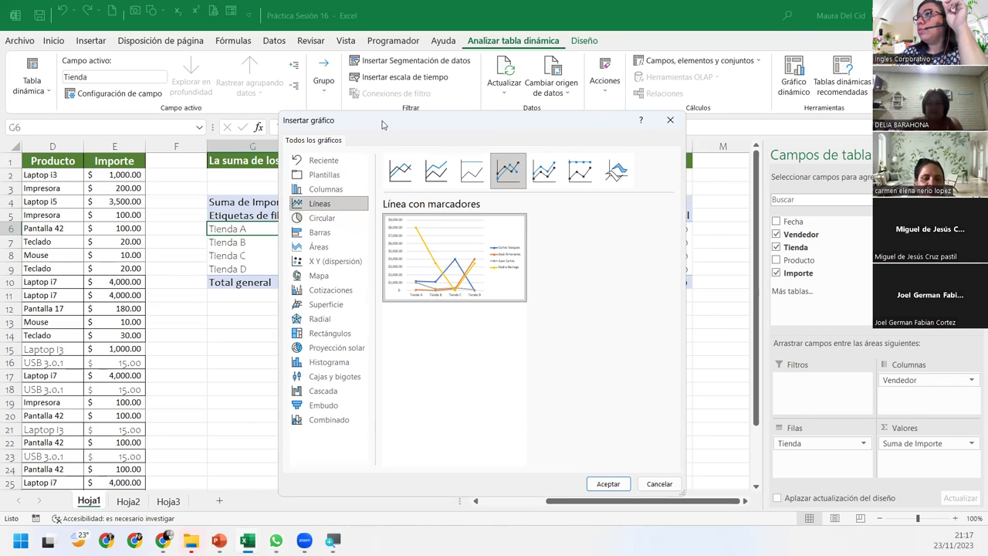
left_click_drag(377, 144, 323, 332)
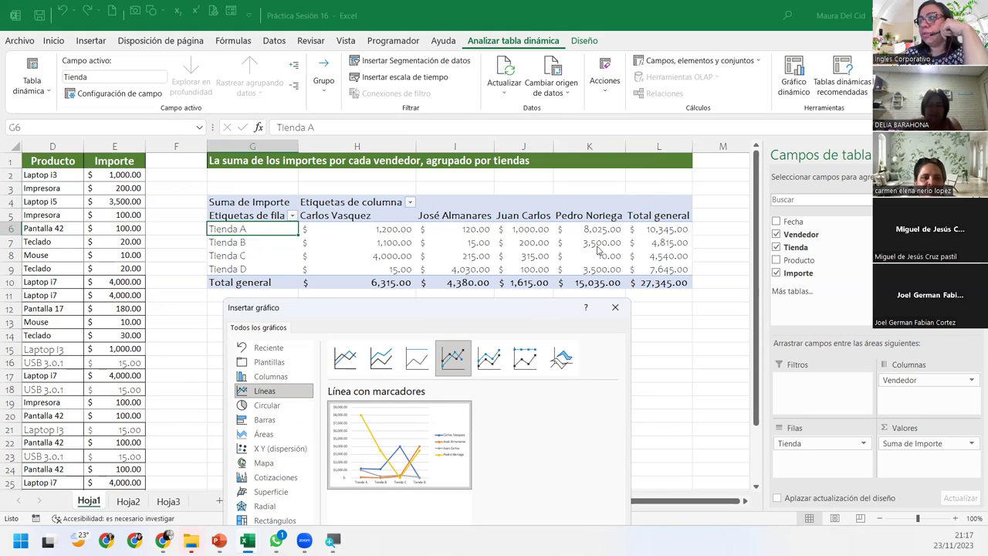
left_click(286, 406)
mouse_move(399, 432)
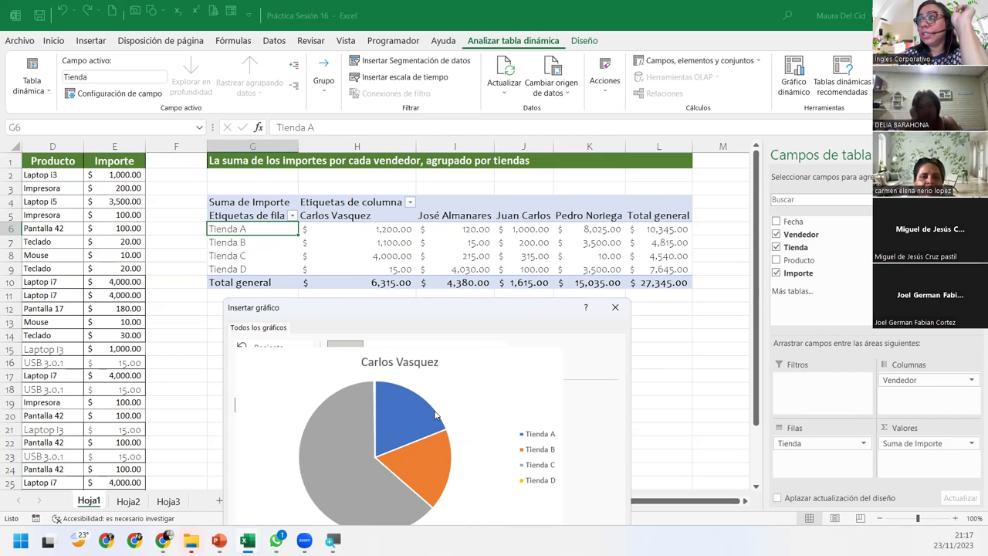
- Preview the bar, area, scatter and bubble chart types in Insertar gráfico
left_click_drag(383, 309, 396, 211)
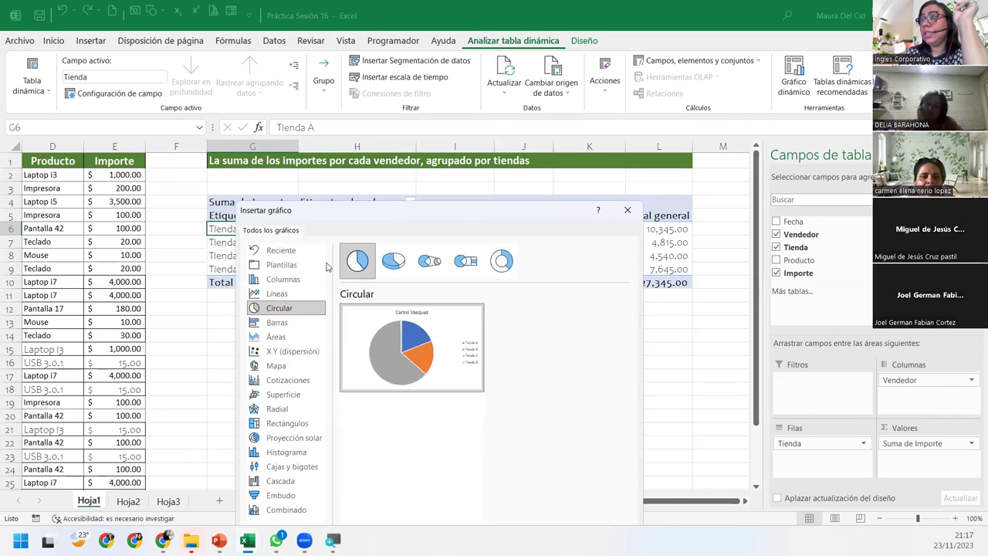
left_click(276, 323)
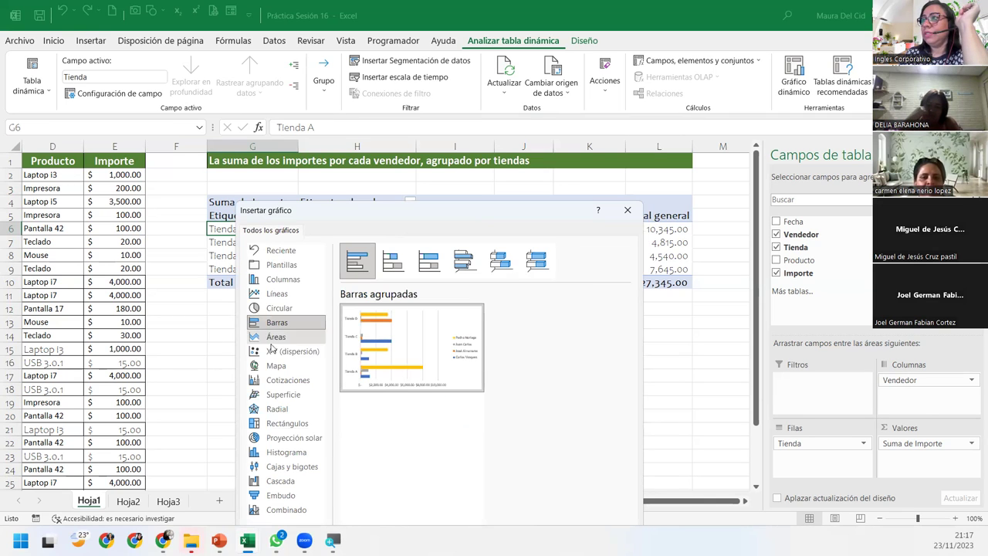
left_click(284, 338)
left_click(281, 351)
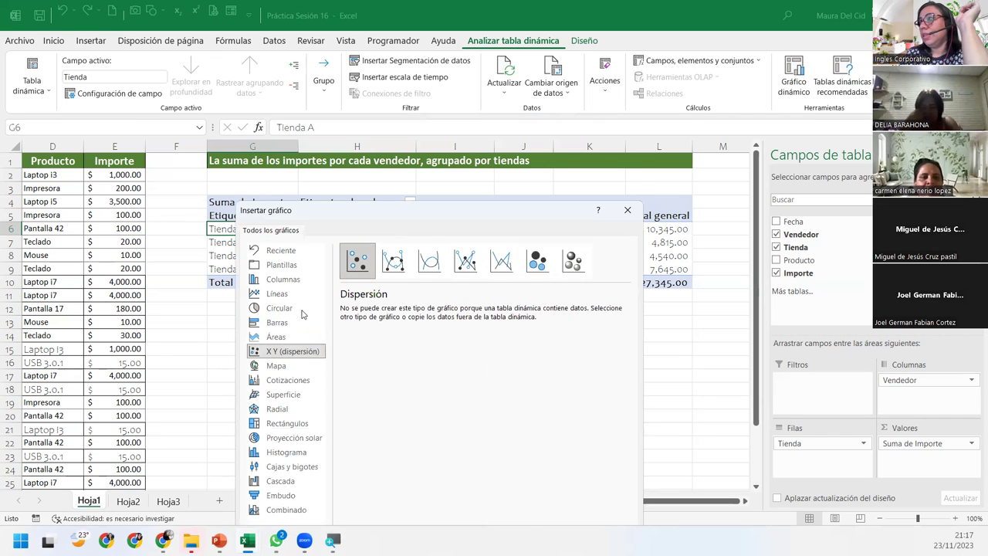
left_click(393, 262)
left_click(429, 263)
left_click(466, 263)
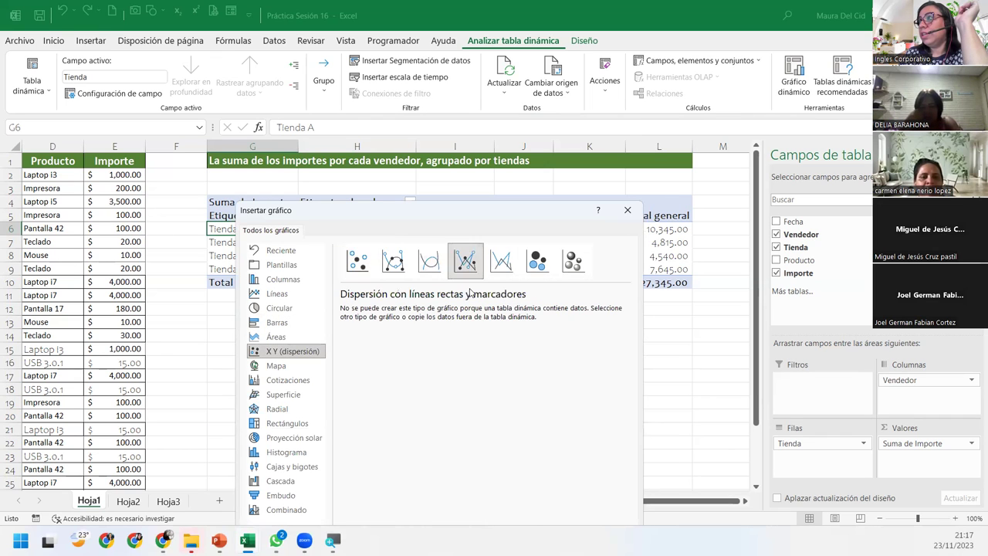
left_click(501, 262)
left_click(540, 263)
left_click(571, 263)
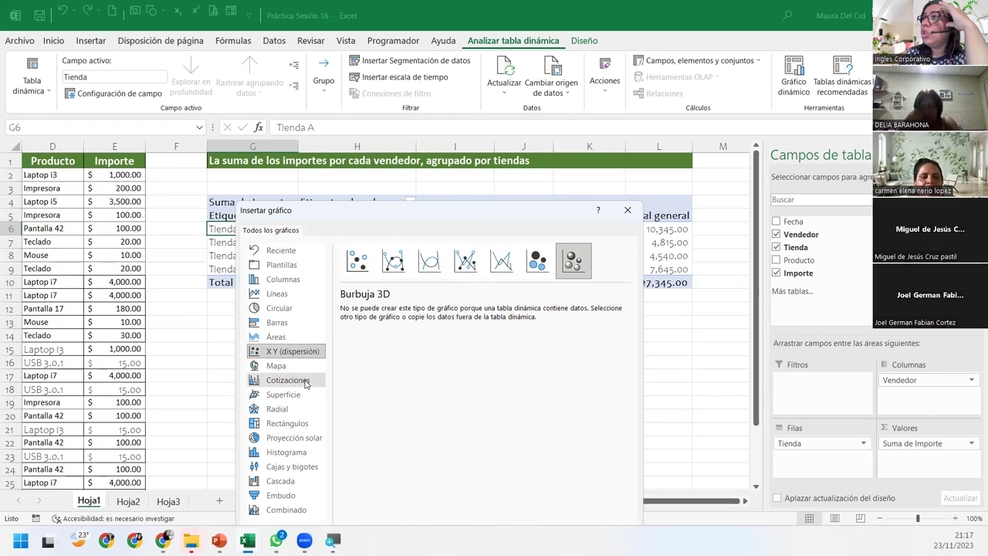
left_click(278, 366)
- Browse the stock, surface, radar, treemap, sunburst, histogram, box, waterfall, funnel and combo types
left_click(286, 380)
left_click(283, 394)
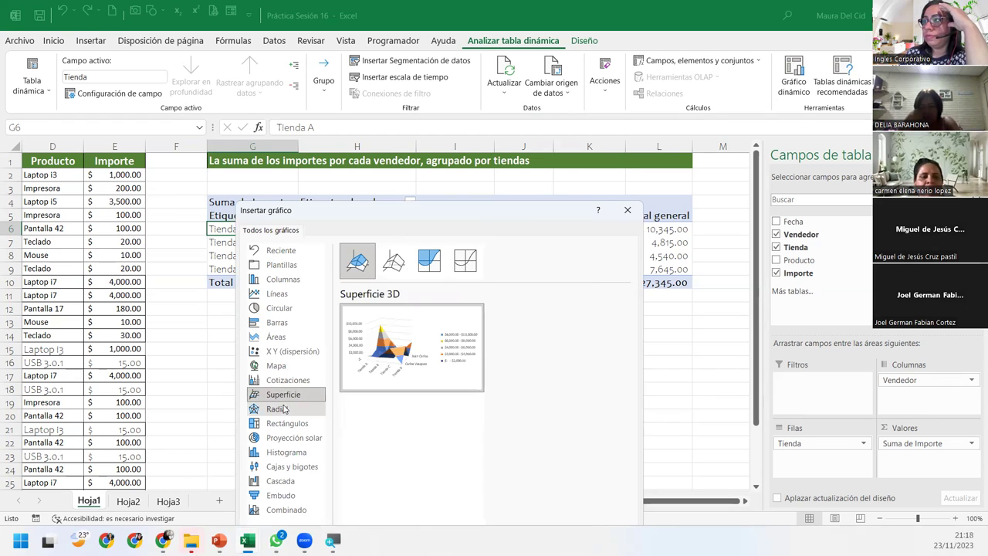
left_click(283, 409)
left_click(287, 423)
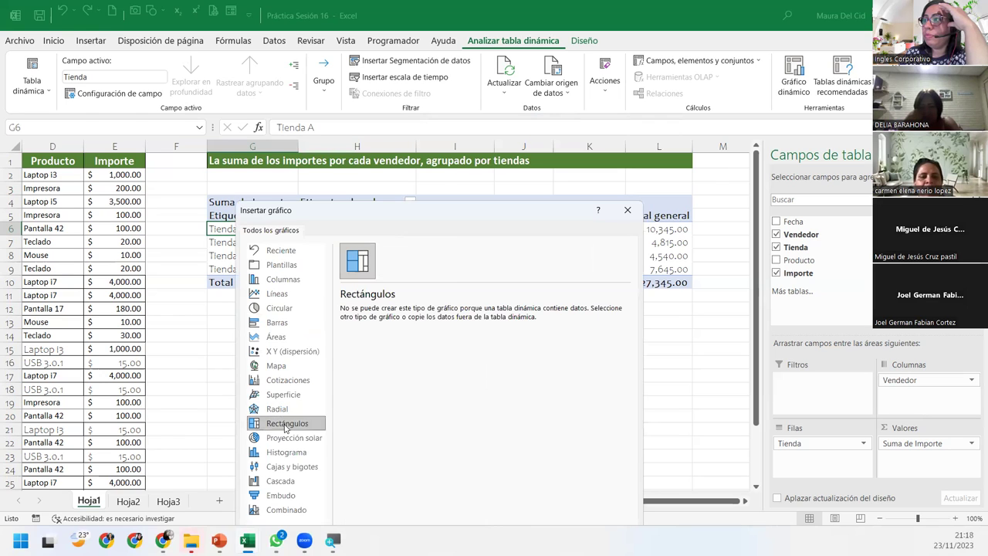
left_click(289, 438)
left_click(289, 454)
left_click(290, 467)
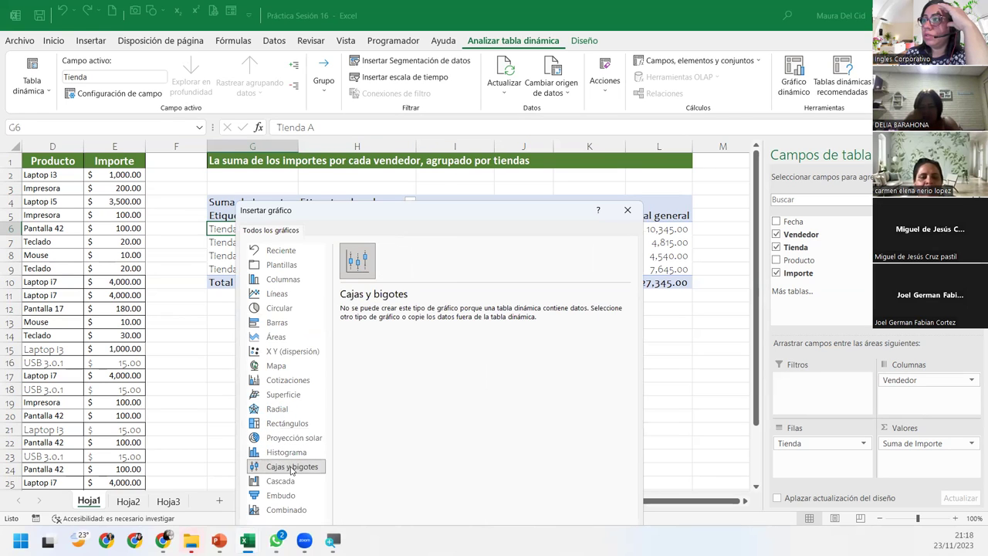
left_click(285, 481)
left_click(281, 495)
left_click(283, 509)
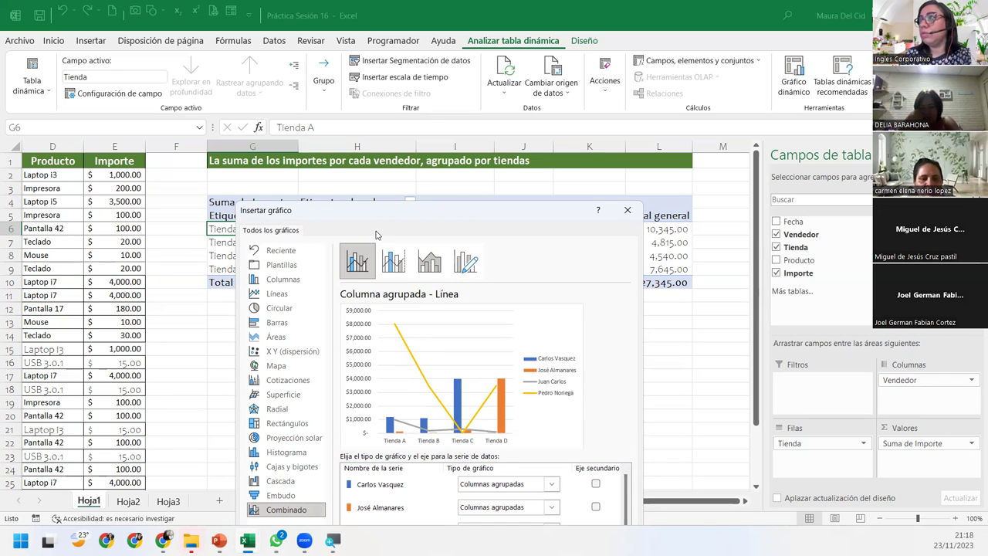
- Choose Columnas > Columna agrupada 3D as the chart type
left_click(291, 280)
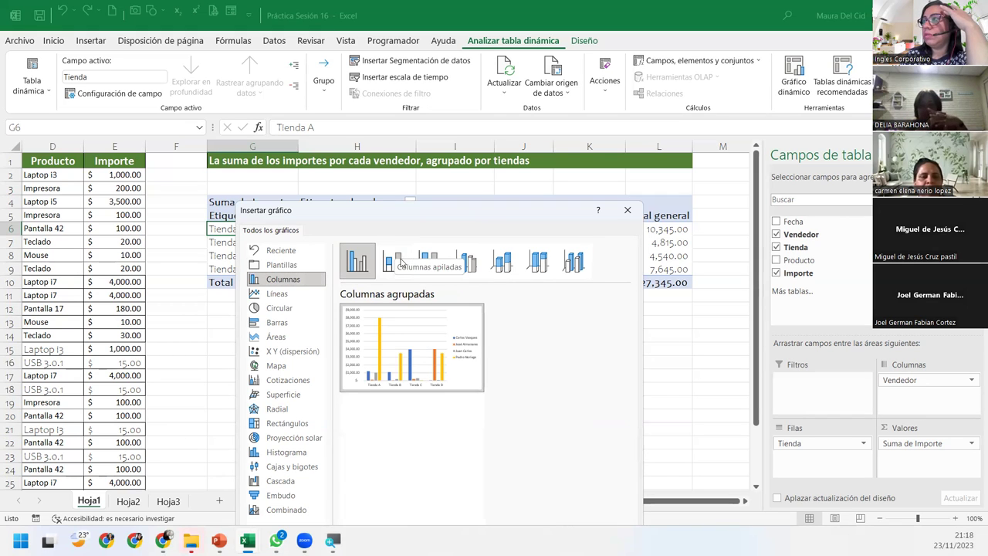
left_click(393, 262)
left_click(429, 264)
left_click(469, 267)
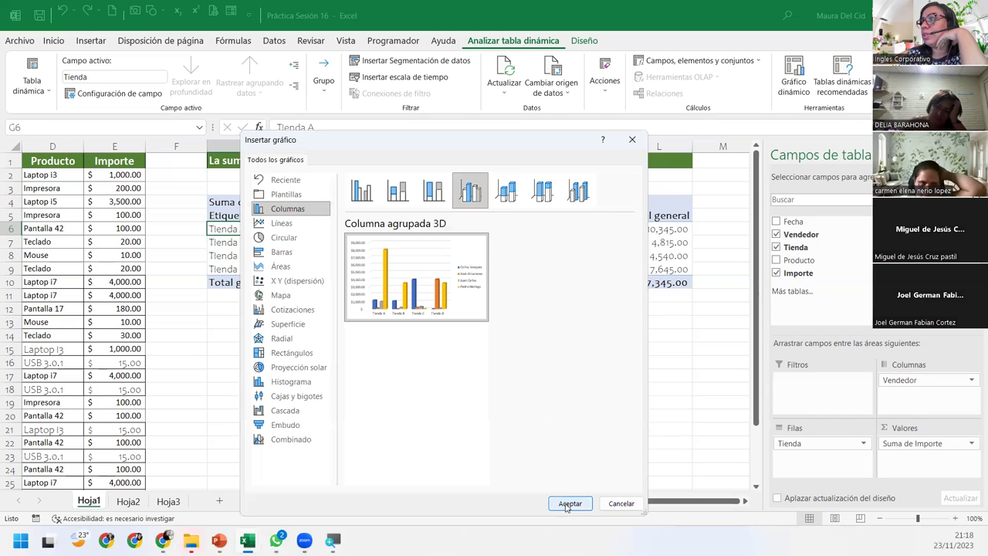
- Insert the 3-D clustered column pivot chart and move it below the pivot table
left_click(568, 503)
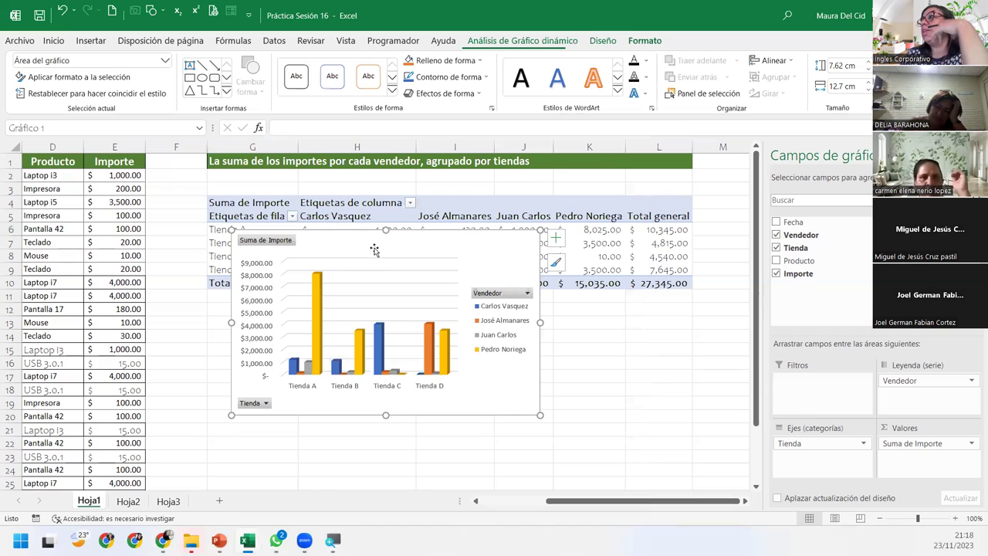
mouse_move(347, 239)
left_mouse_down()
mouse_move(338, 289)
mouse_move(354, 300)
left_mouse_up()
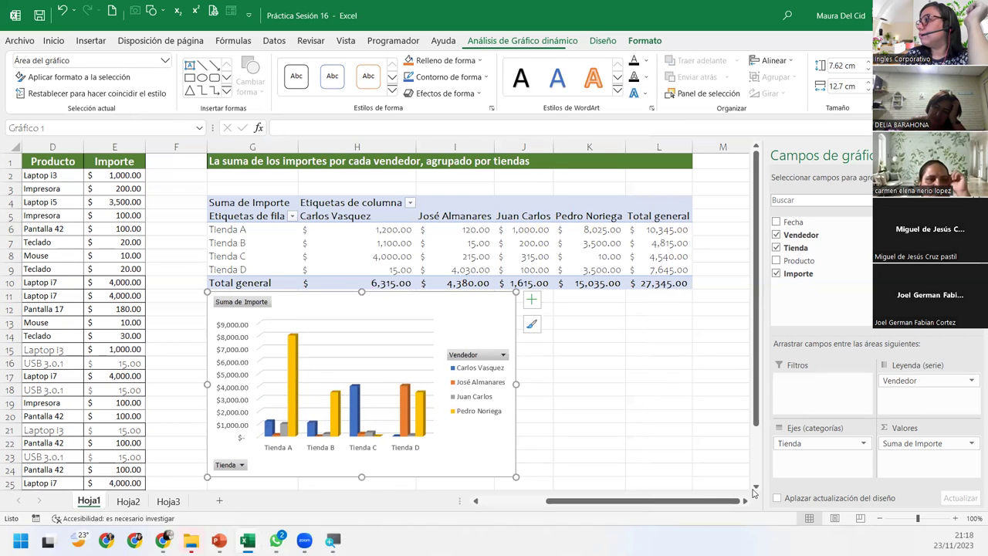
left_click(756, 487)
left_click(756, 487)
left_click(756, 487)
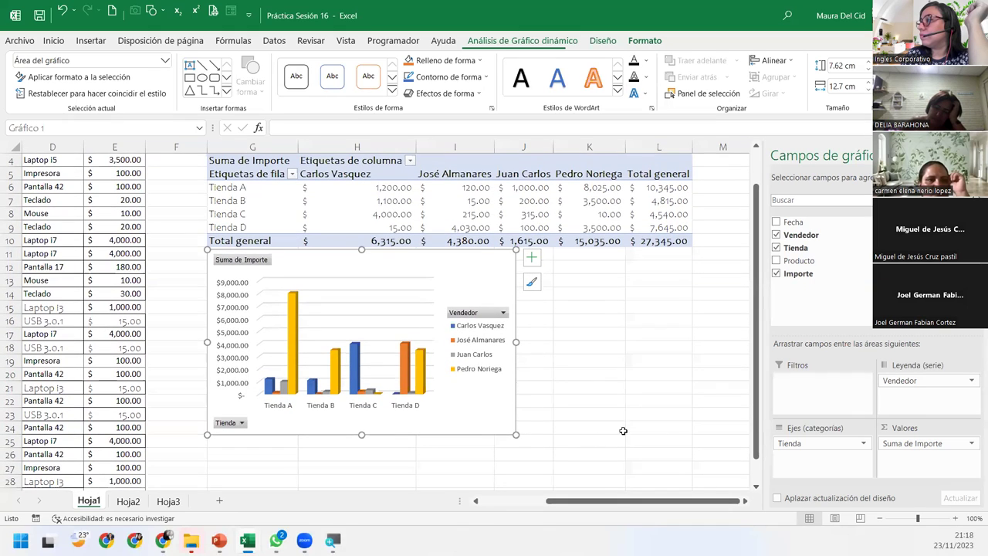
- Resize the chart to 9.72 × 19.95 cm so it spans the pivot table's width
left_click_drag(533, 436, 689, 480)
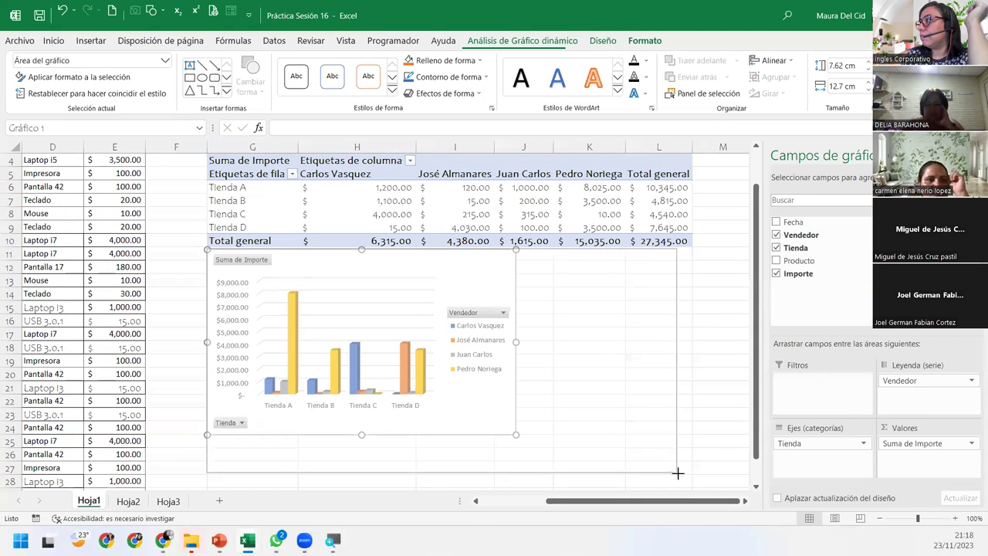
left_click_drag(689, 480, 697, 381)
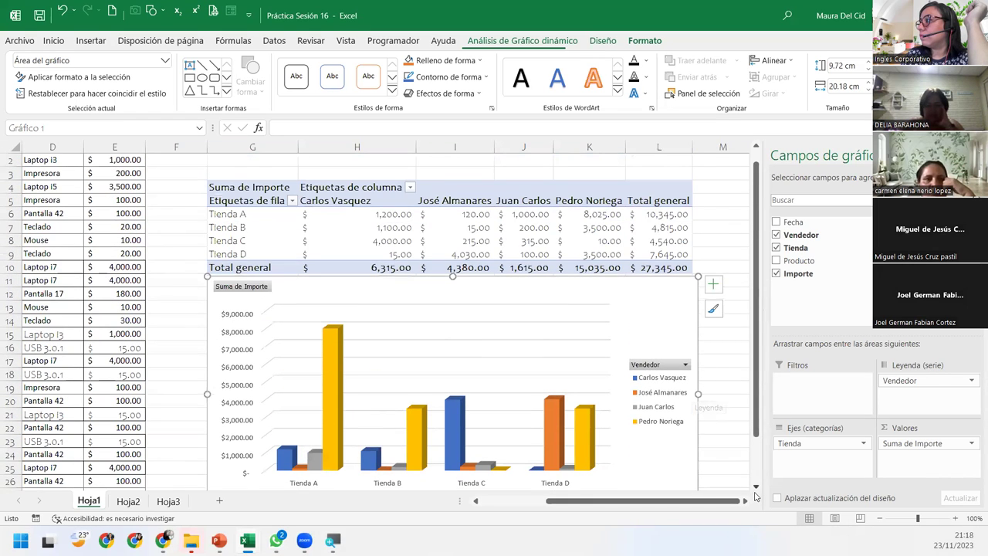
left_click(755, 487)
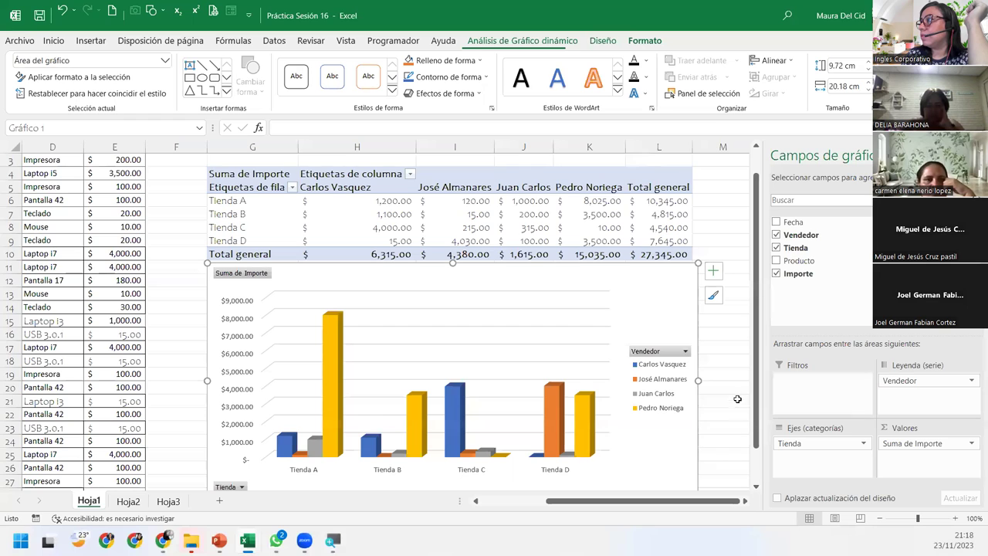
left_click_drag(704, 381, 692, 380)
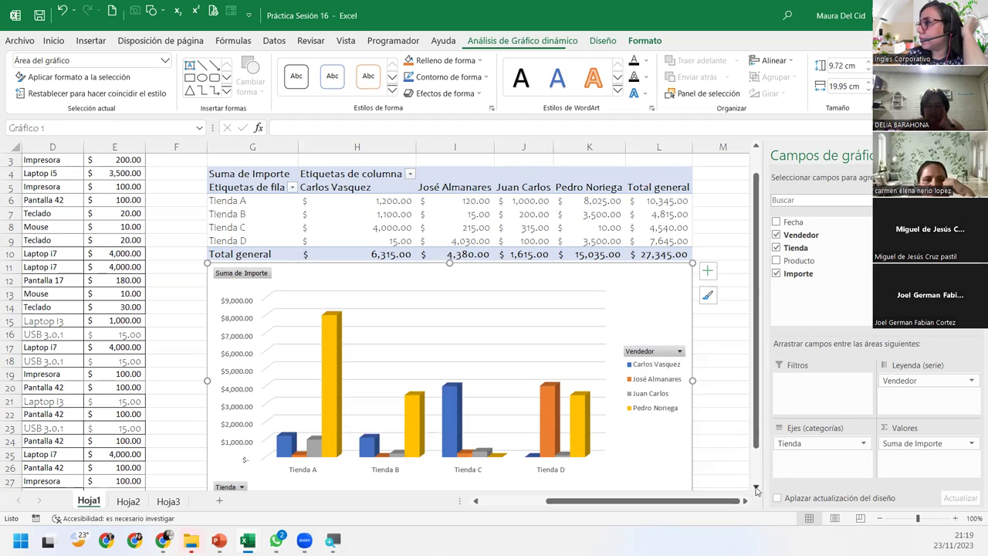
left_click(756, 488)
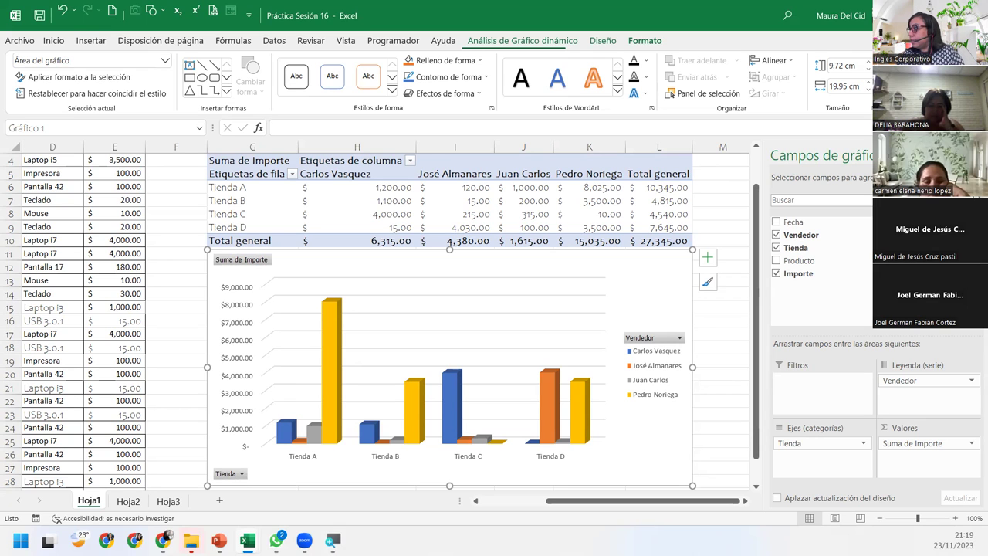
left_click_drag(899, 380, 812, 457)
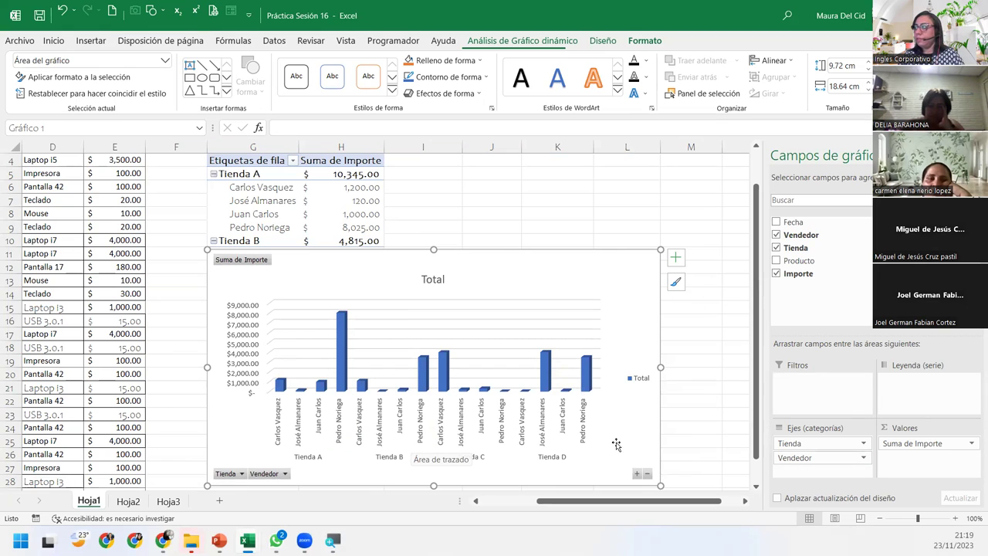
mouse_move(804, 459)
left_mouse_down()
mouse_move(815, 457)
mouse_move(802, 440)
left_mouse_up()
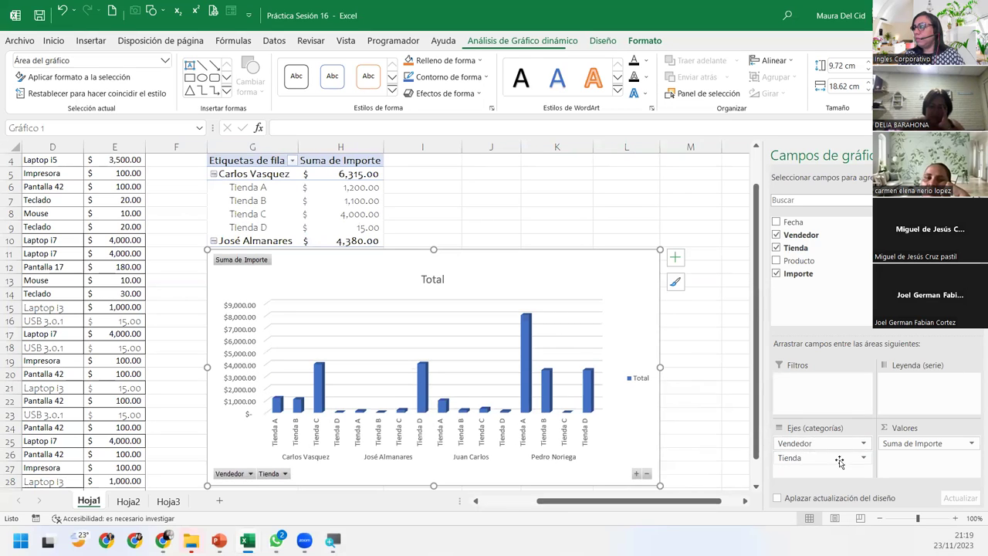
mouse_move(811, 443)
left_mouse_down()
mouse_move(829, 440)
mouse_move(816, 399)
left_mouse_up()
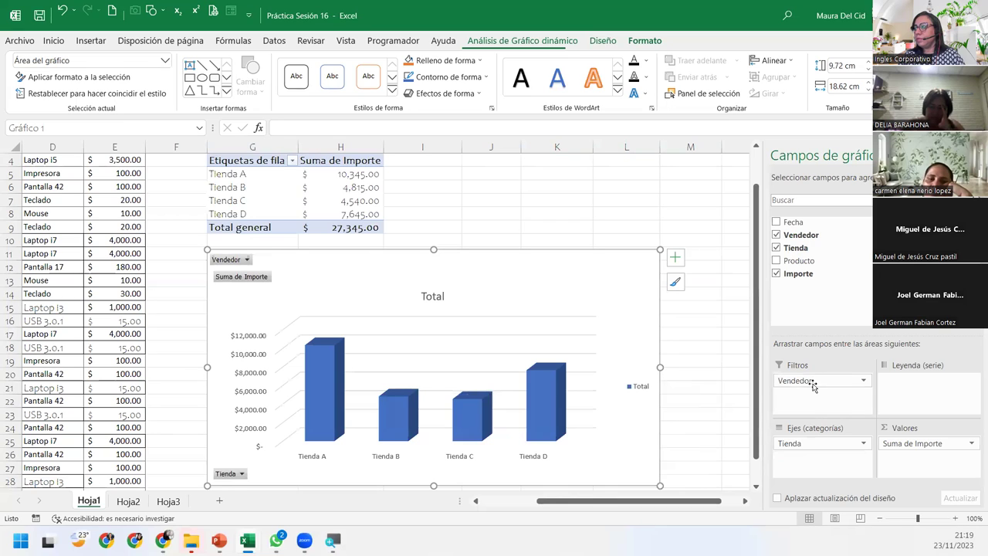
left_click_drag(813, 386, 912, 388)
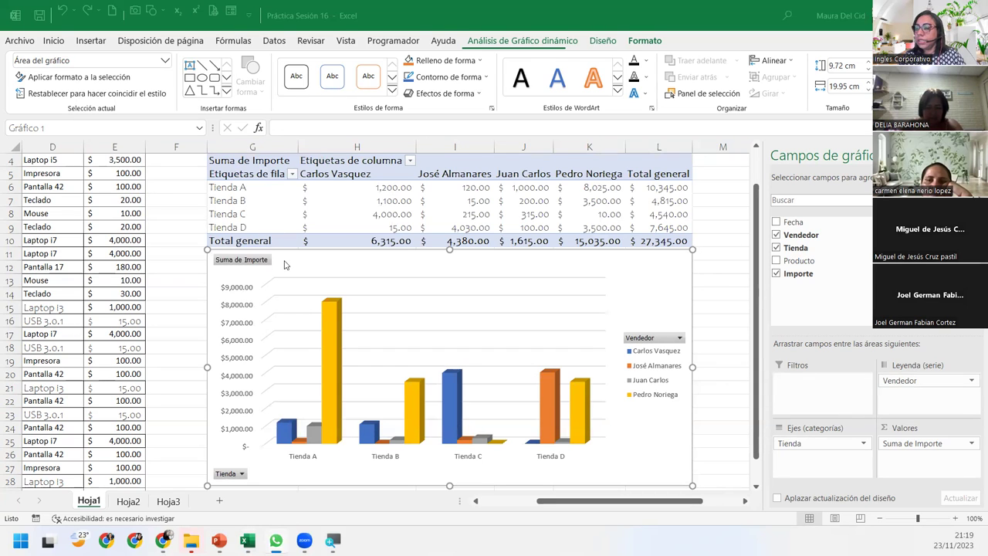
- Select the pivot chart and apply Estilo 8 from the Diseño chart style gallery
left_click(363, 293)
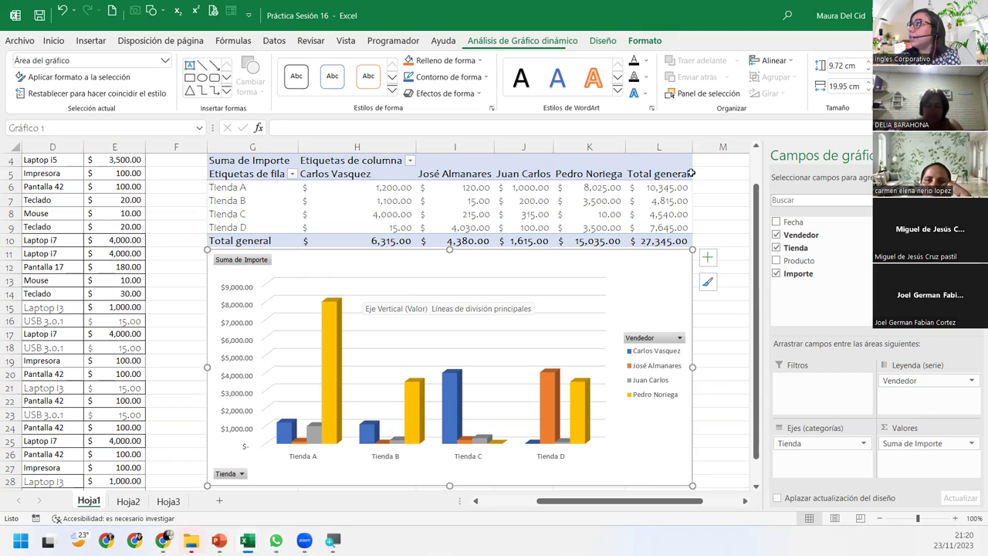
left_click(560, 45)
left_click(593, 41)
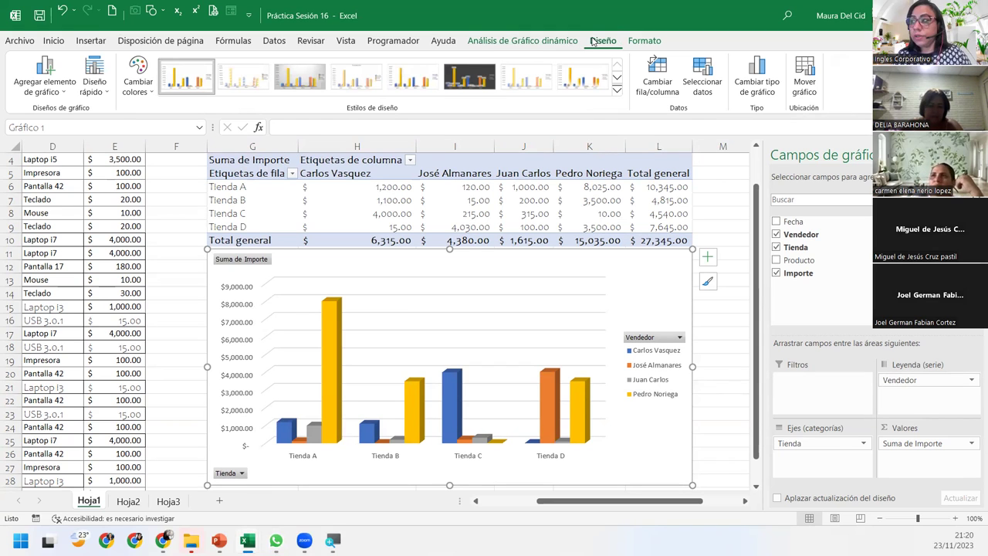
left_click(615, 93)
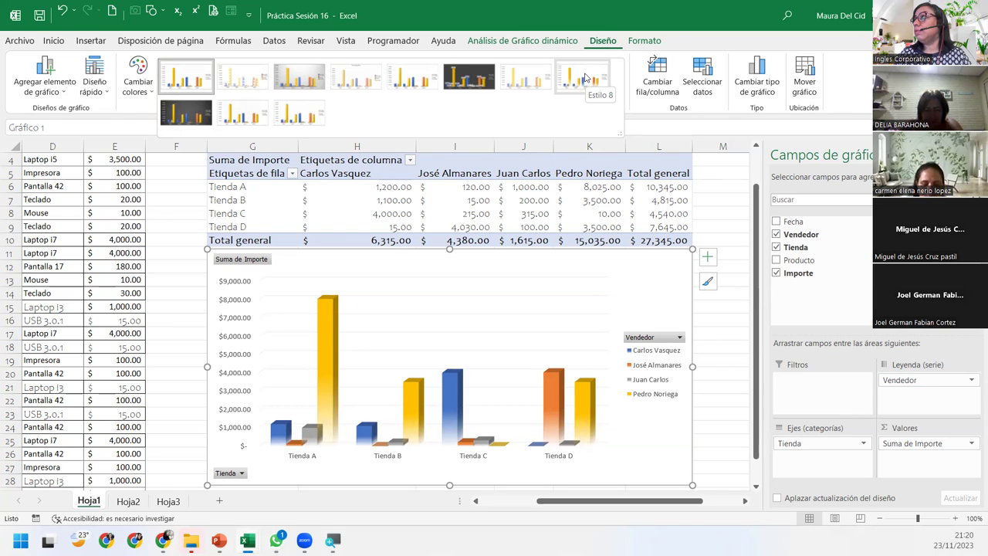
left_click(585, 77)
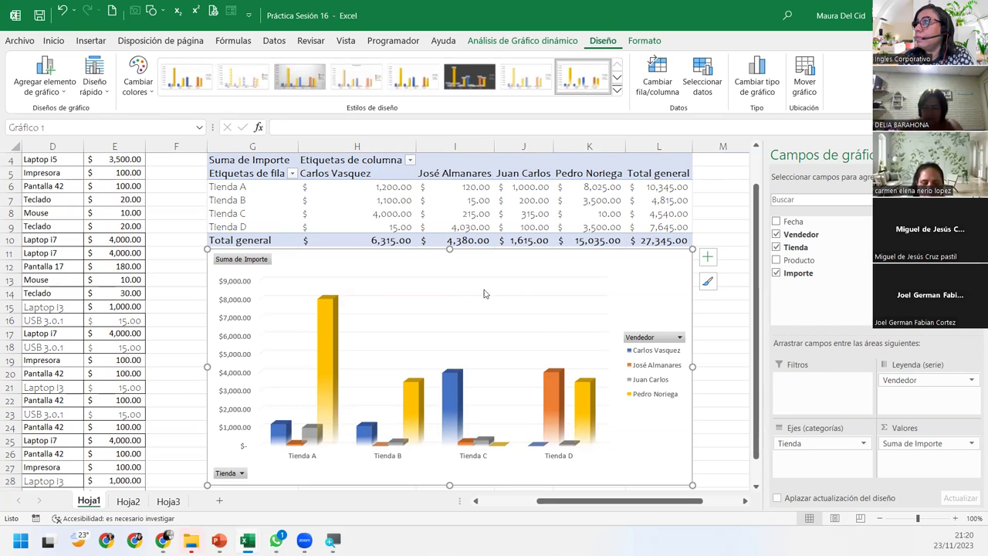
left_click(458, 187)
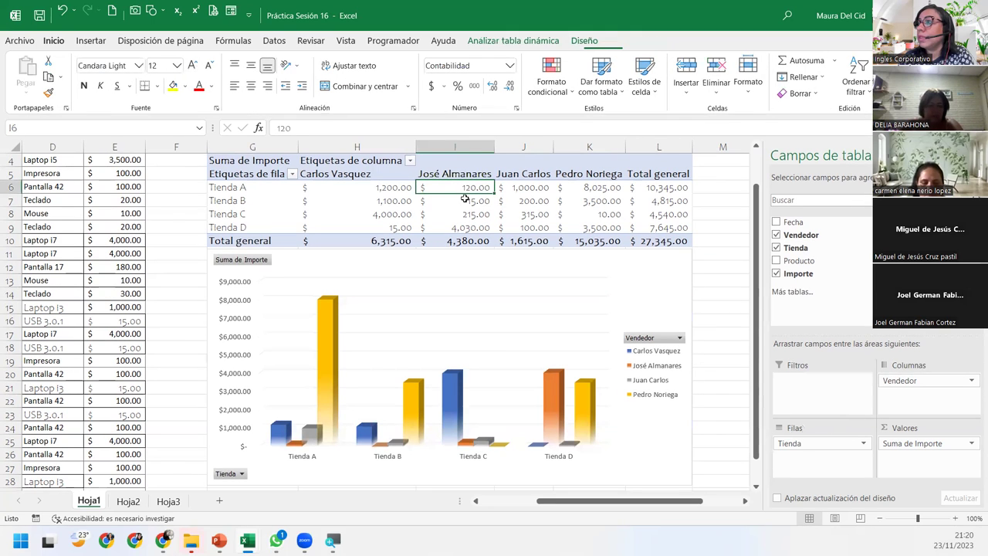
left_click(453, 200)
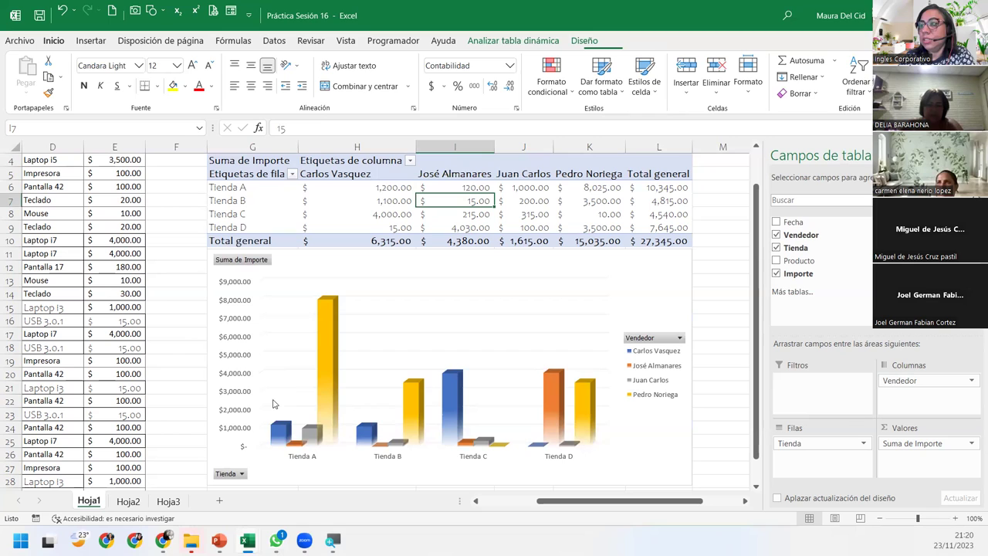
left_click(241, 434)
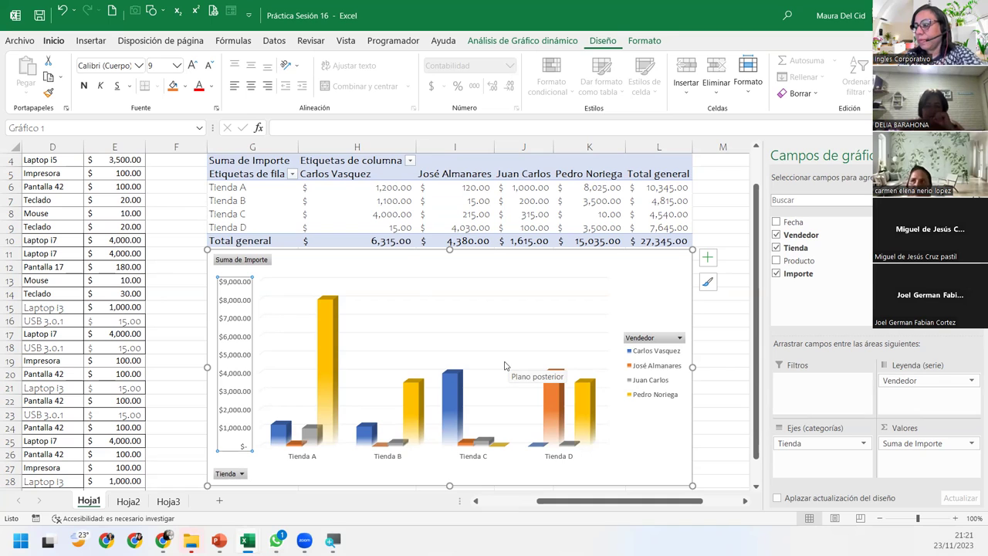
left_click(678, 337)
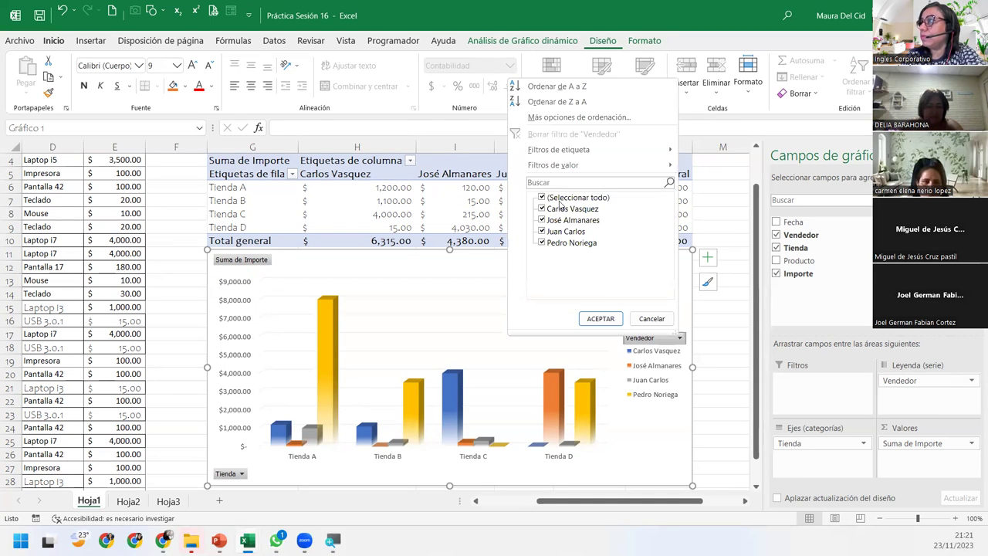
left_click(541, 198)
left_click(542, 220)
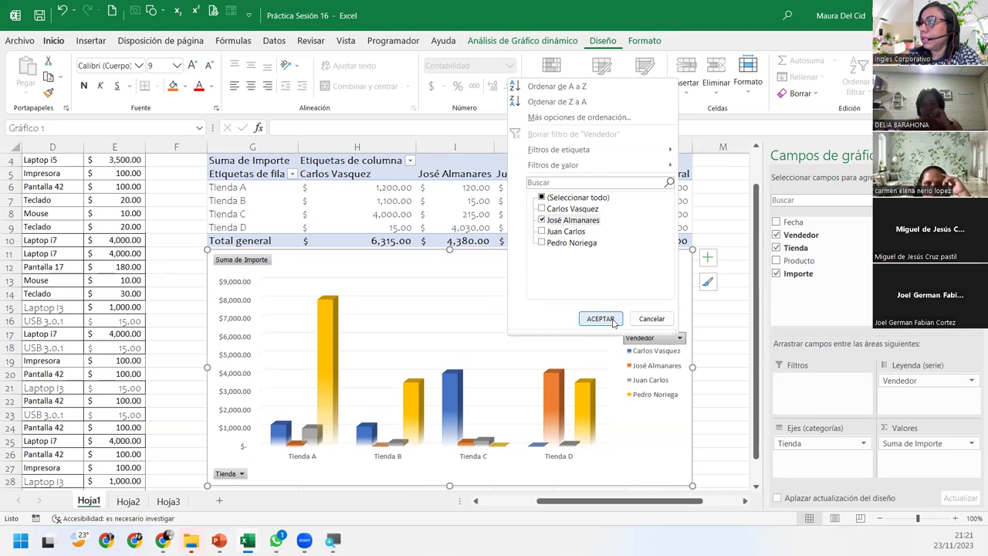
left_click(600, 319)
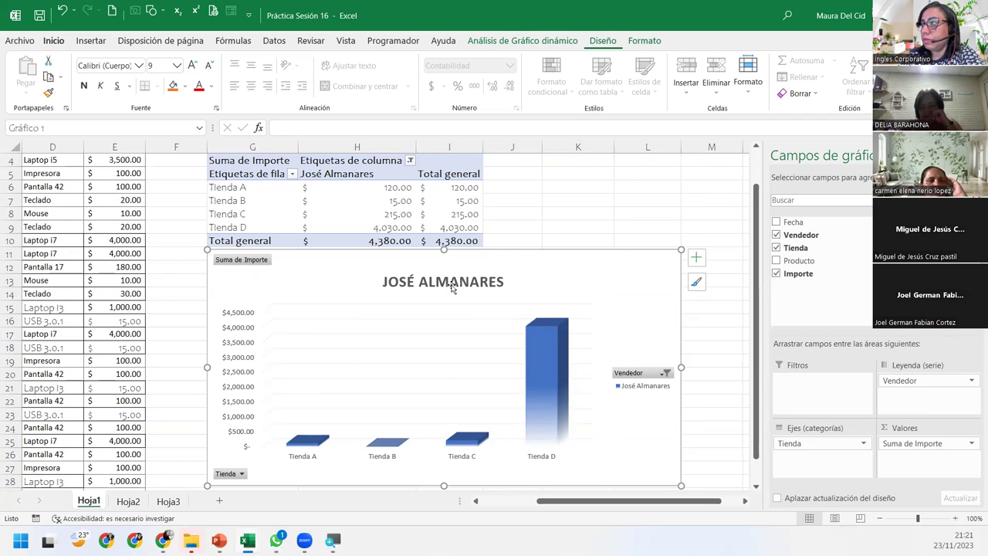
left_click(657, 375)
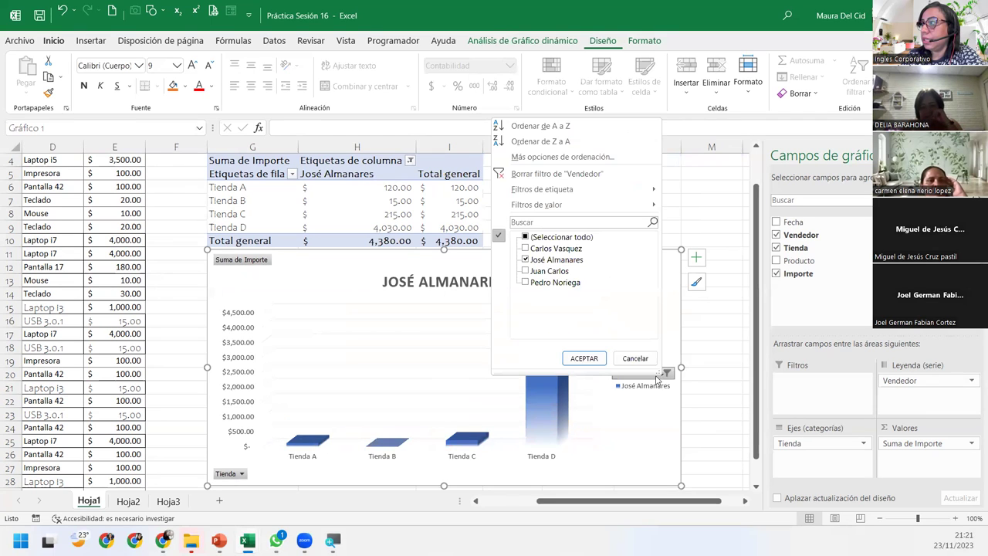
left_click(525, 270)
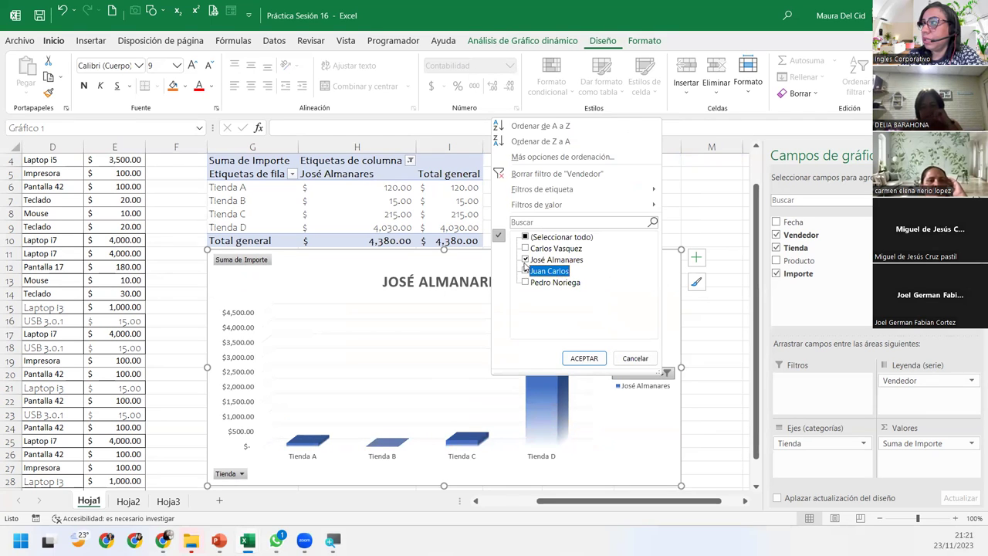
left_click(525, 259)
left_click(525, 270)
left_click(584, 358)
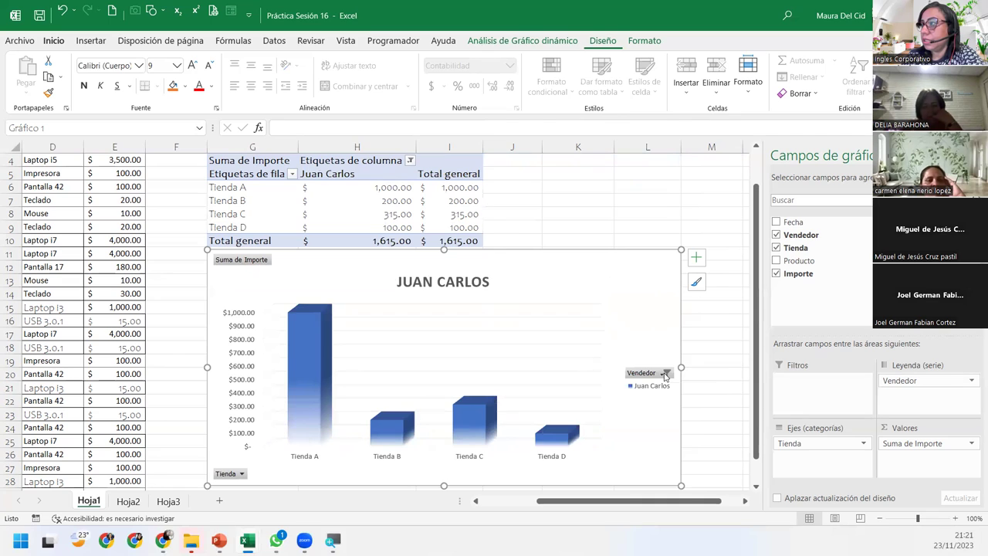
left_click(668, 373)
left_click(529, 245)
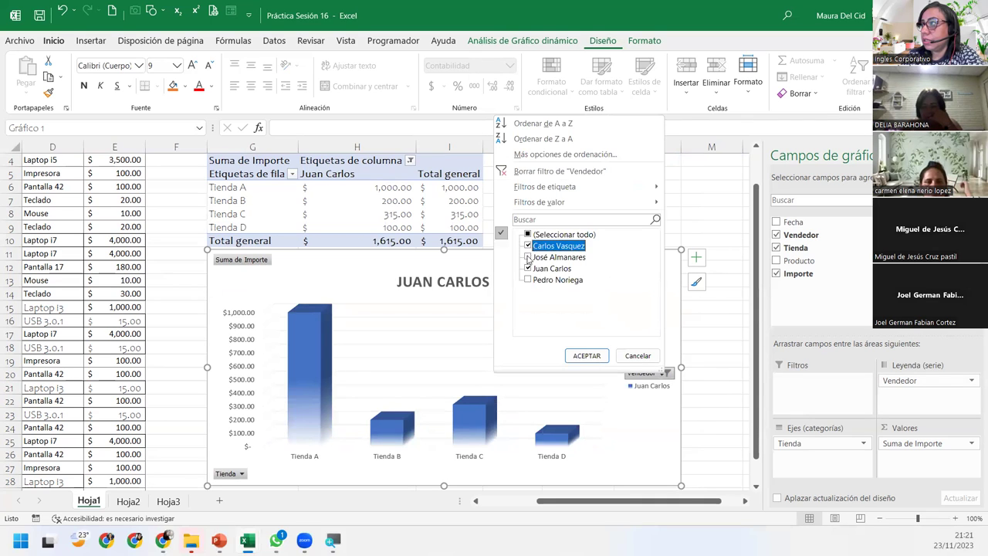
left_click(529, 268)
left_click(586, 357)
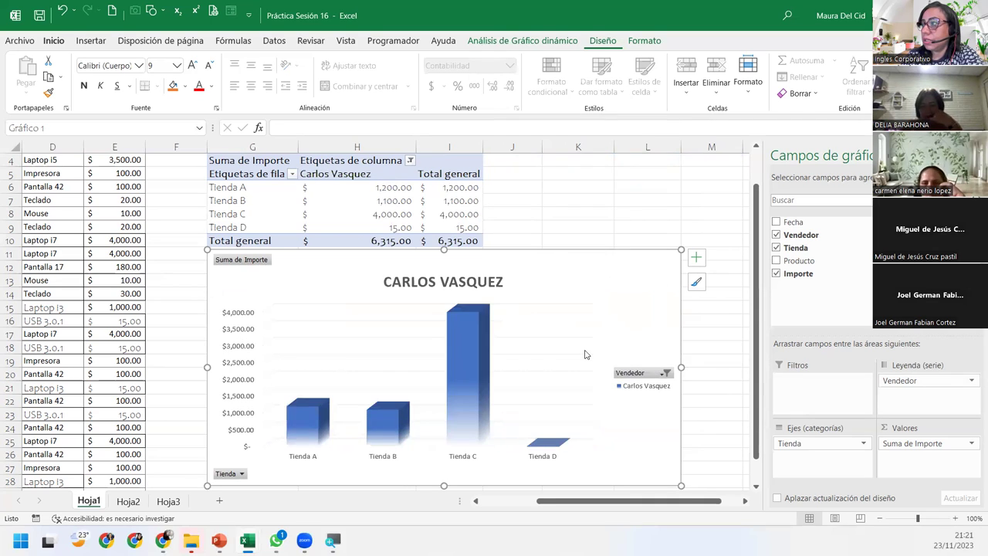
left_click(668, 374)
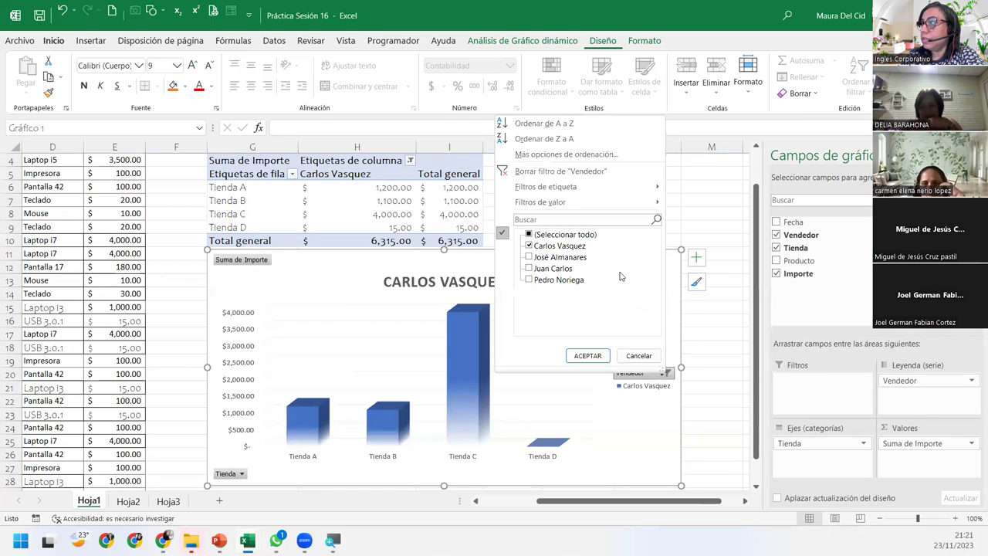
left_click(538, 236)
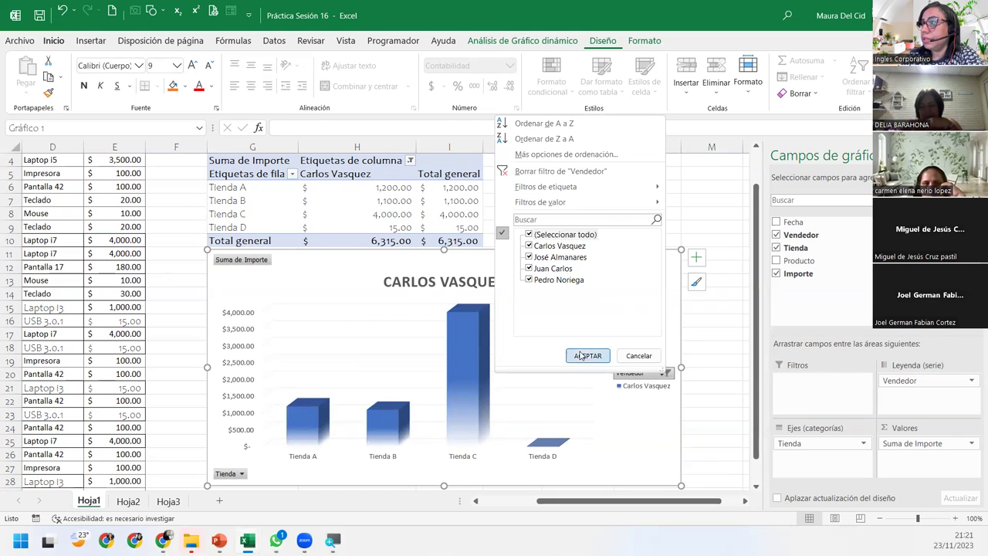
left_click(583, 356)
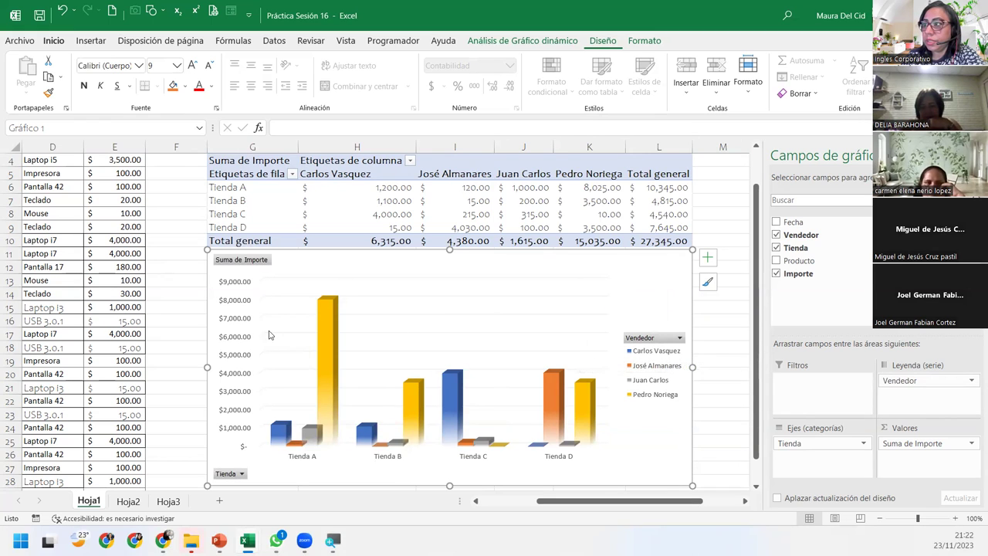
left_click(231, 376)
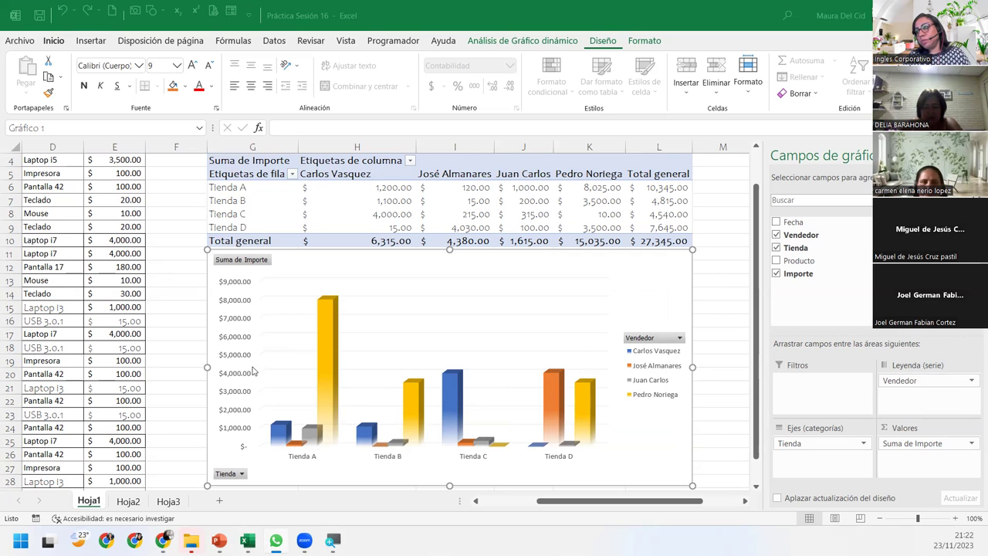
- Set the value axis major unit to 500, briefly trying 250 before reverting
double_click(243, 357)
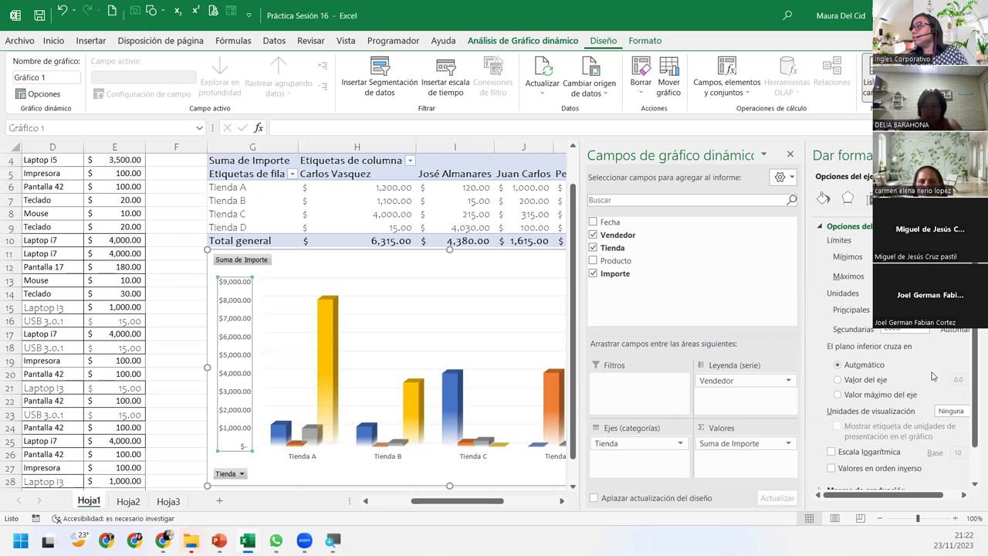
key("Return")
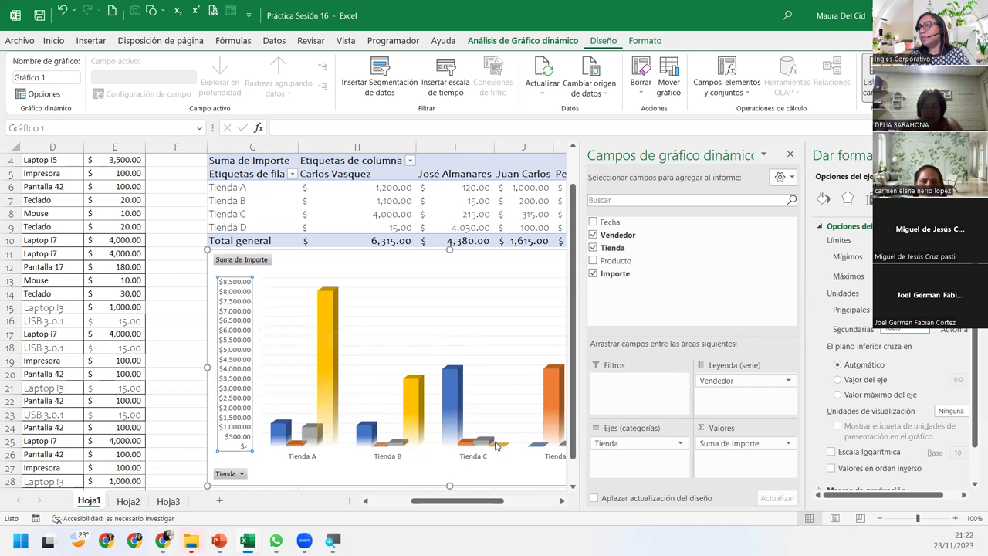
left_click_drag(458, 505, 486, 509)
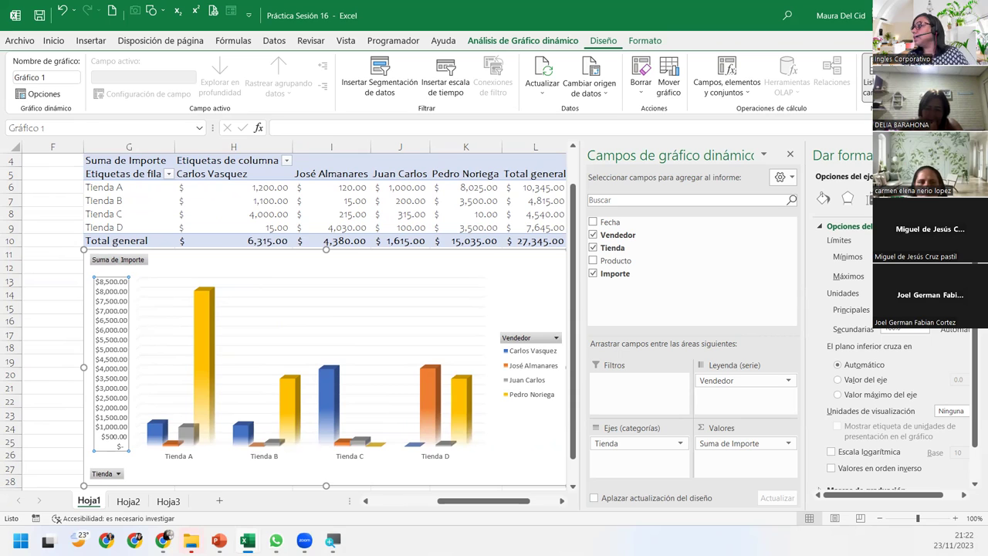
key("Return")
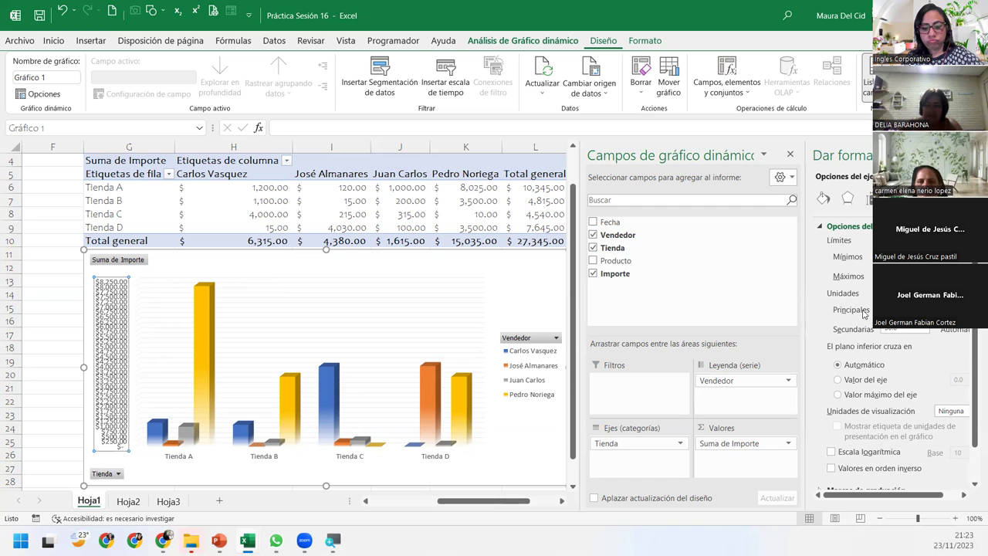
left_click(901, 330)
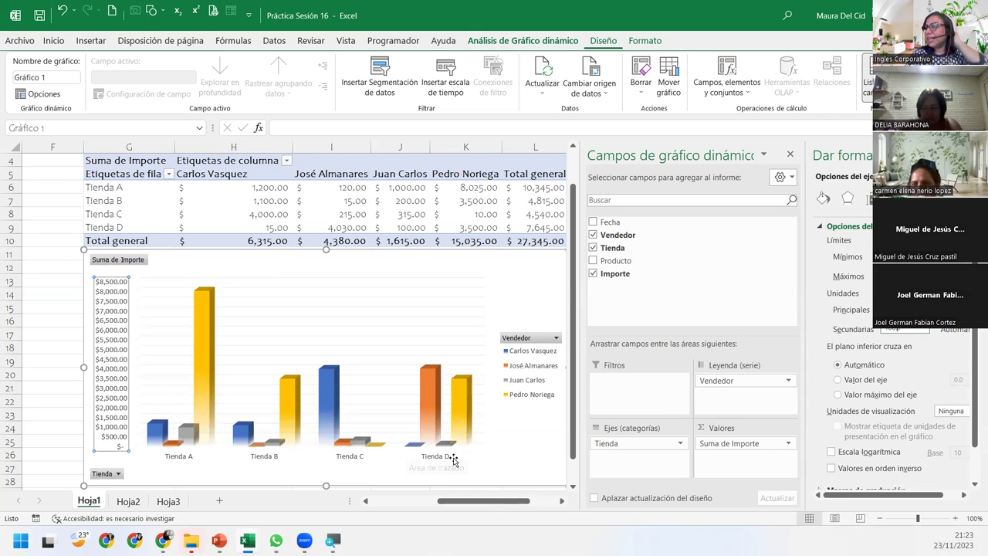
- Deselect the chart's data series and close the Format and PivotChart Fields panes
left_click(258, 448)
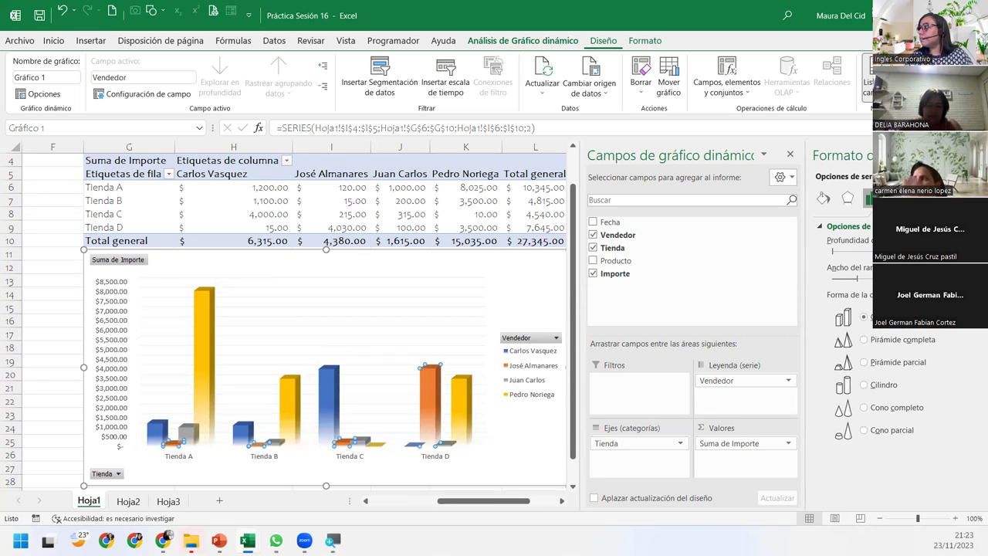
mouse_move(617, 274)
left_mouse_down()
mouse_move(760, 256)
mouse_move(409, 279)
left_mouse_up()
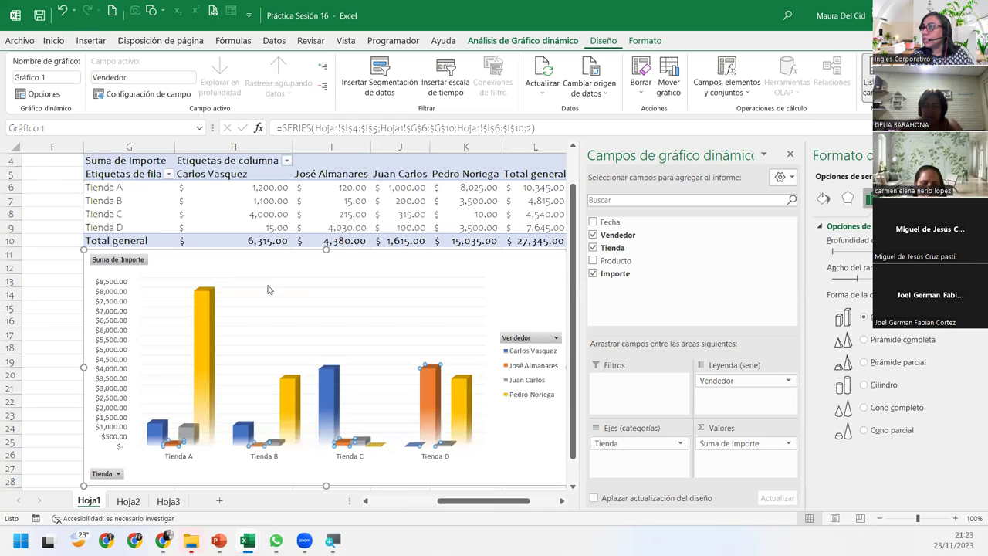
left_click(351, 265)
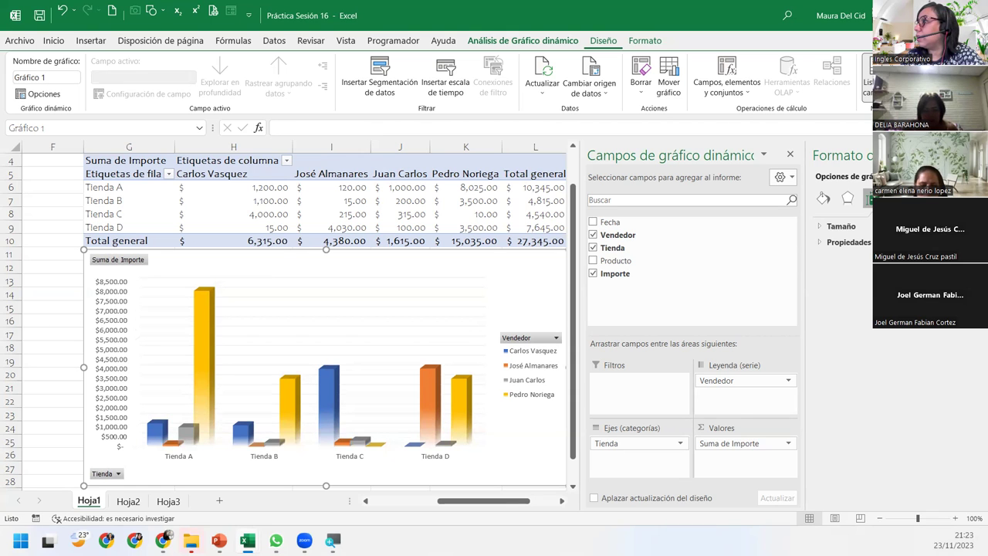
left_click(789, 154)
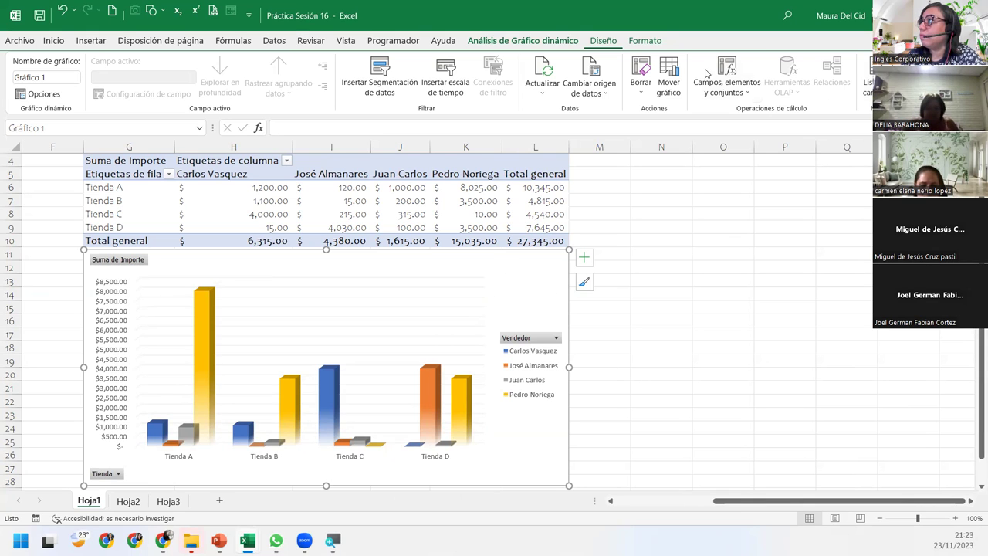
left_click(562, 43)
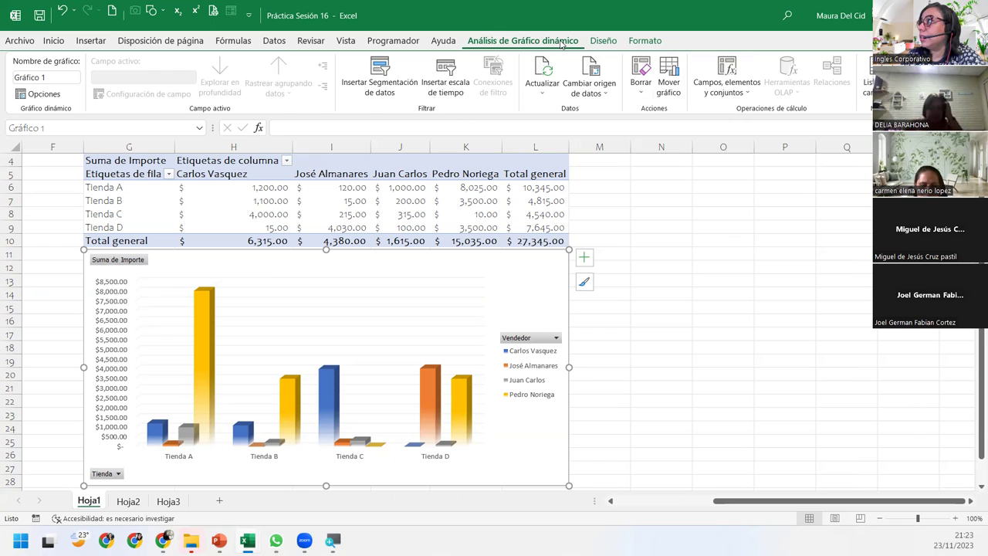
- Change the pivot chart type to Barras > Barra 3D agrupada
left_click(598, 42)
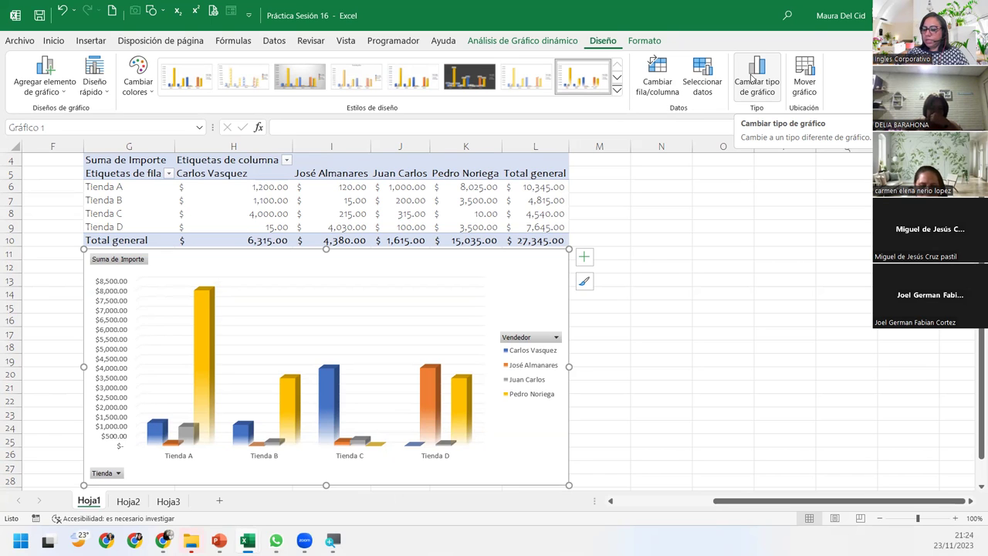
left_click(753, 75)
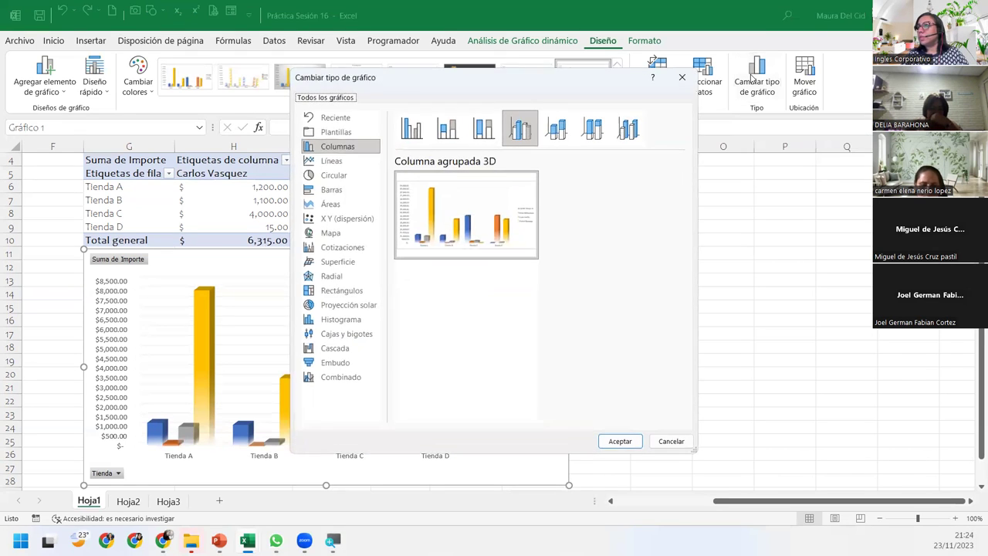
left_click(328, 189)
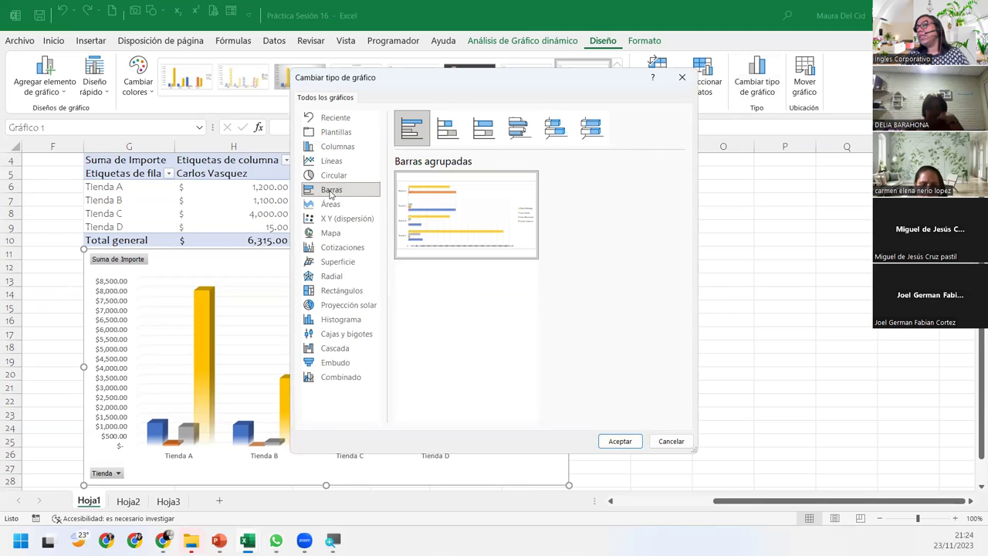
left_click(515, 129)
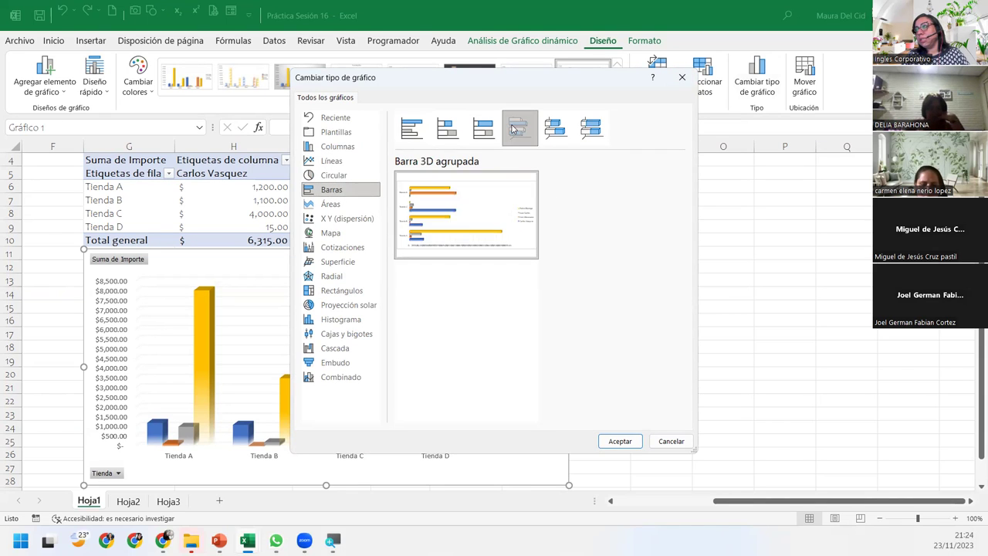
mouse_move(518, 127)
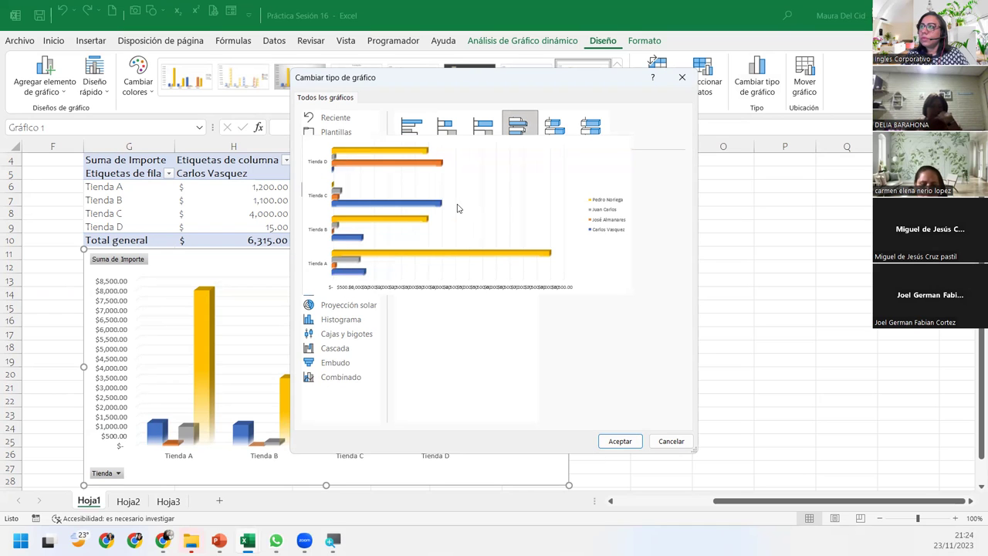
left_click(621, 440)
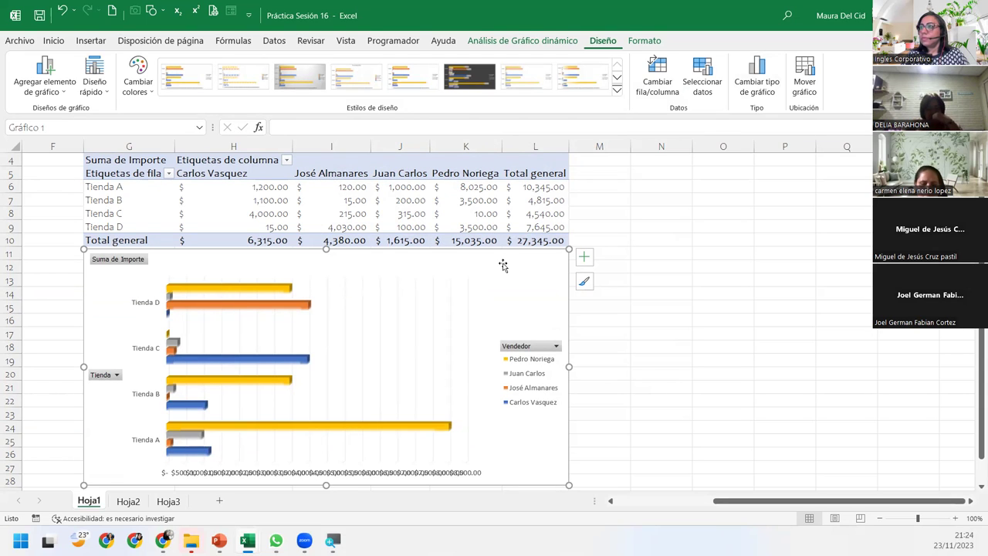
left_click(617, 90)
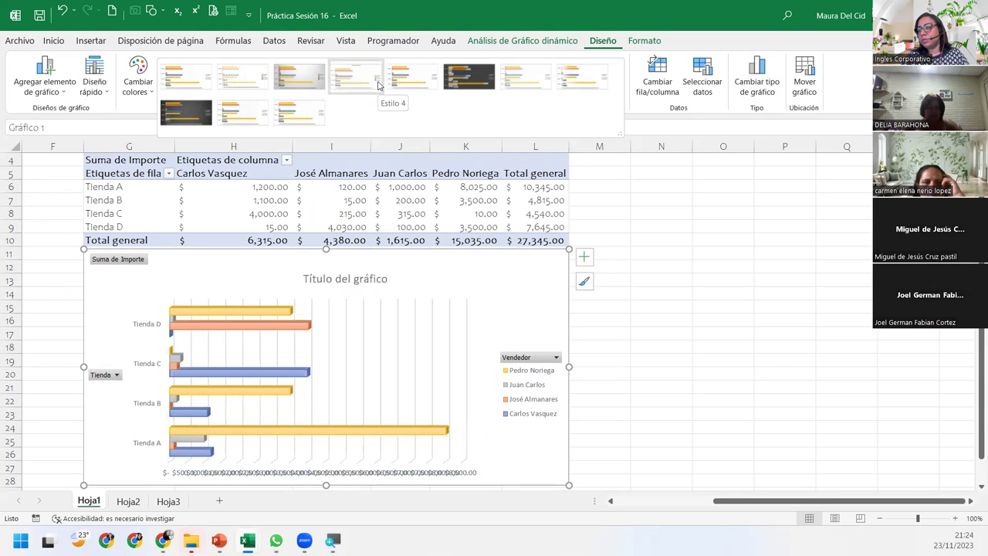
- Apply Estilo 4 to the 3-D bar chart and select its value axis labels
left_click(378, 85)
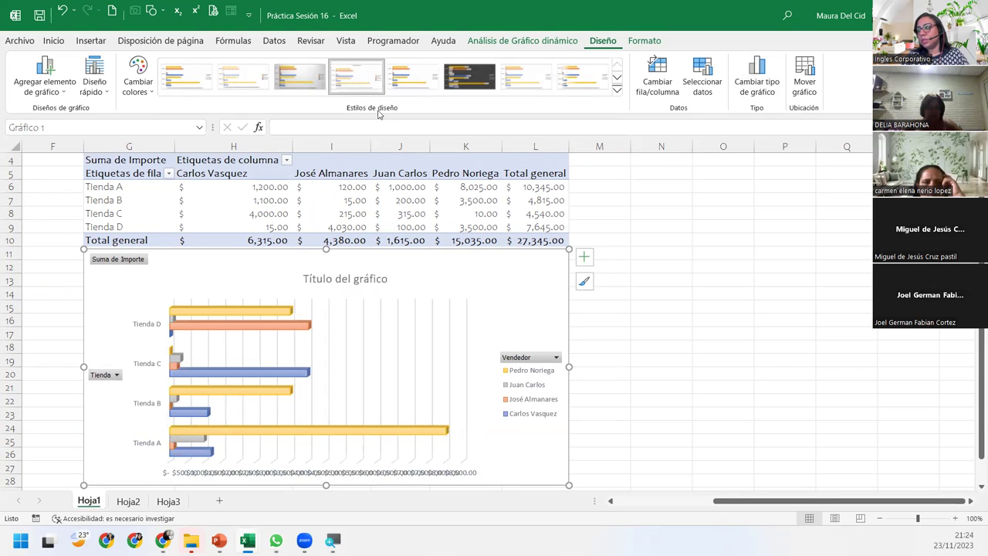
left_click(414, 472)
left_click(422, 473)
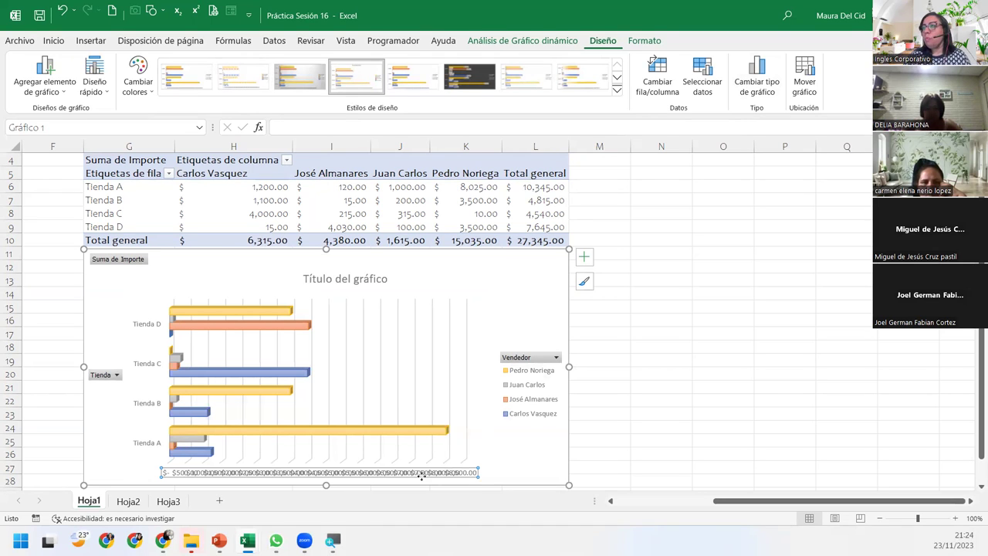
- Shorten the plot area from its top edge and shift it up to leave room for the axis labels
left_click(476, 304)
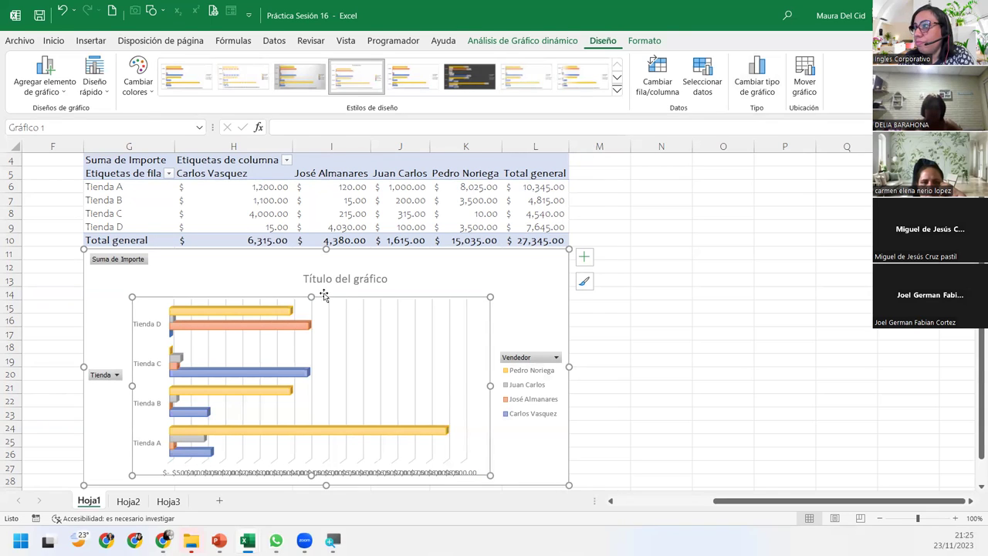
left_click_drag(311, 296, 311, 314)
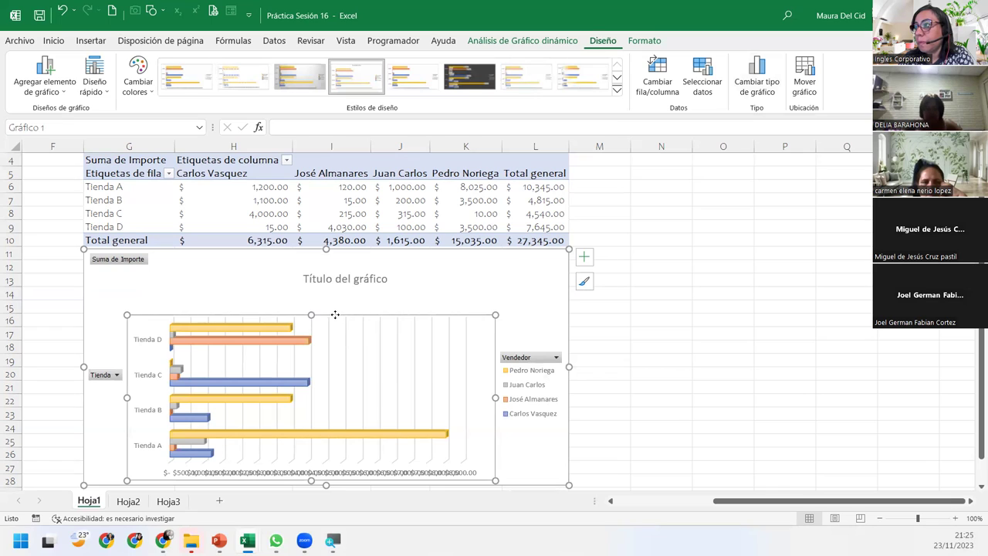
left_click_drag(344, 313, 341, 297)
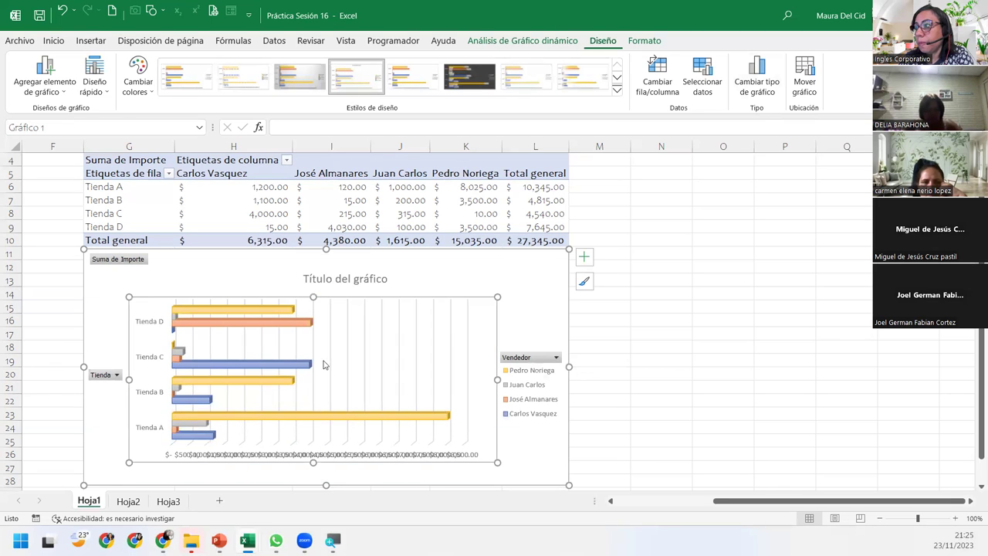
left_click(320, 456)
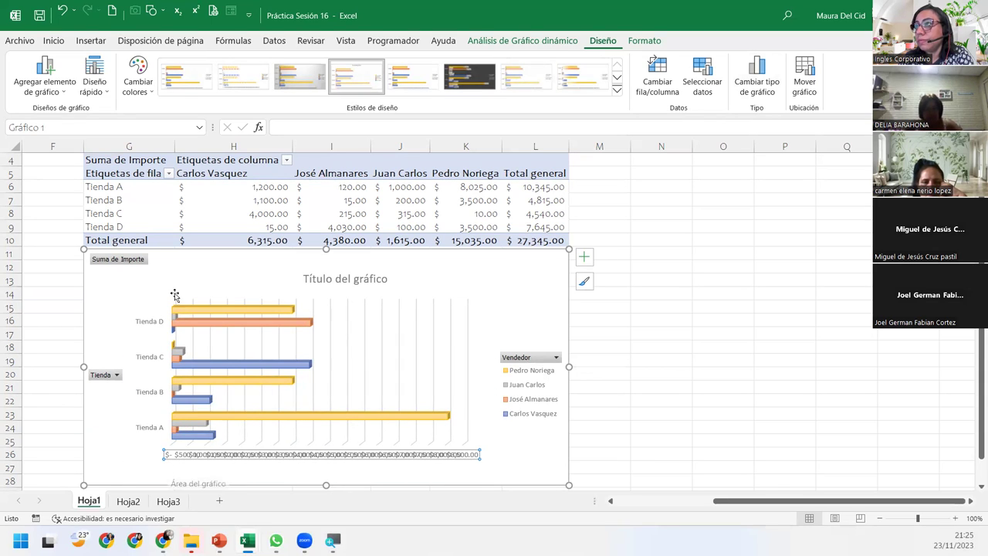
left_click(52, 42)
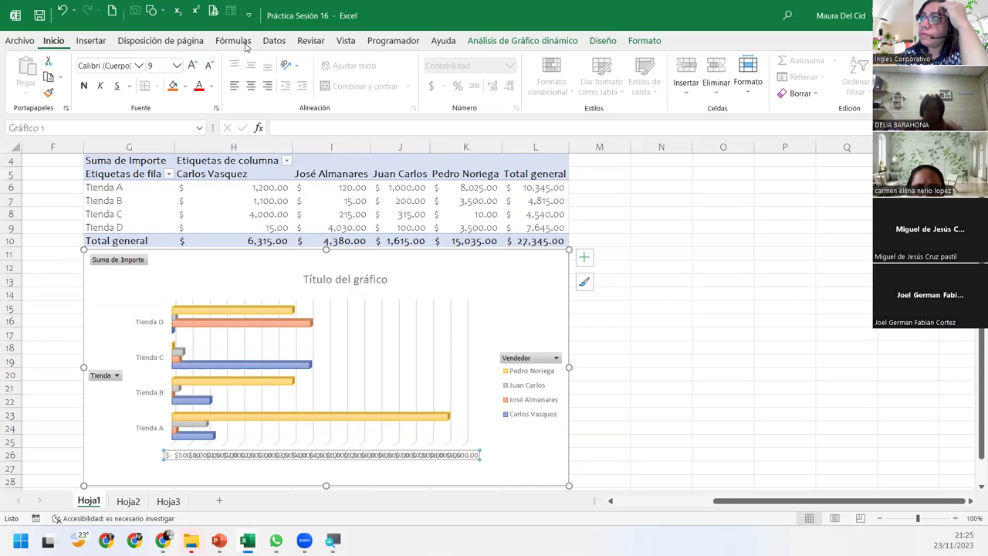
- Rotate the value axis dollar labels to Ángulo ascendente using Inicio's Orientación options
left_click(287, 67)
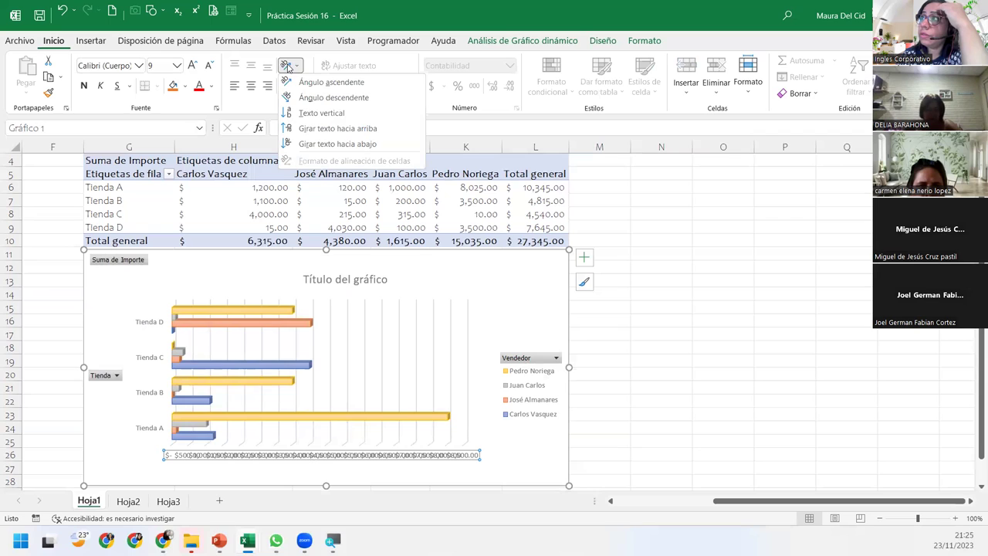
left_click(304, 83)
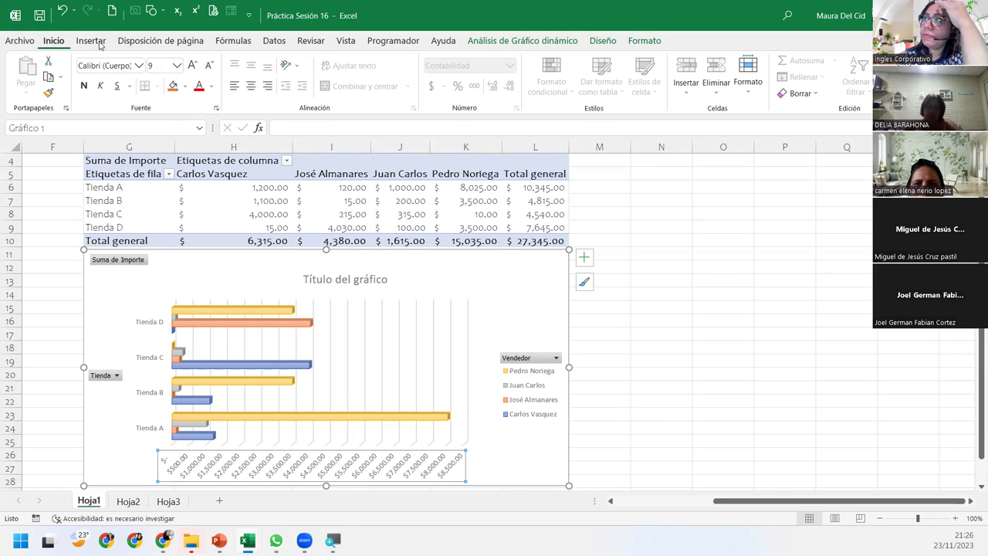
left_click(295, 68)
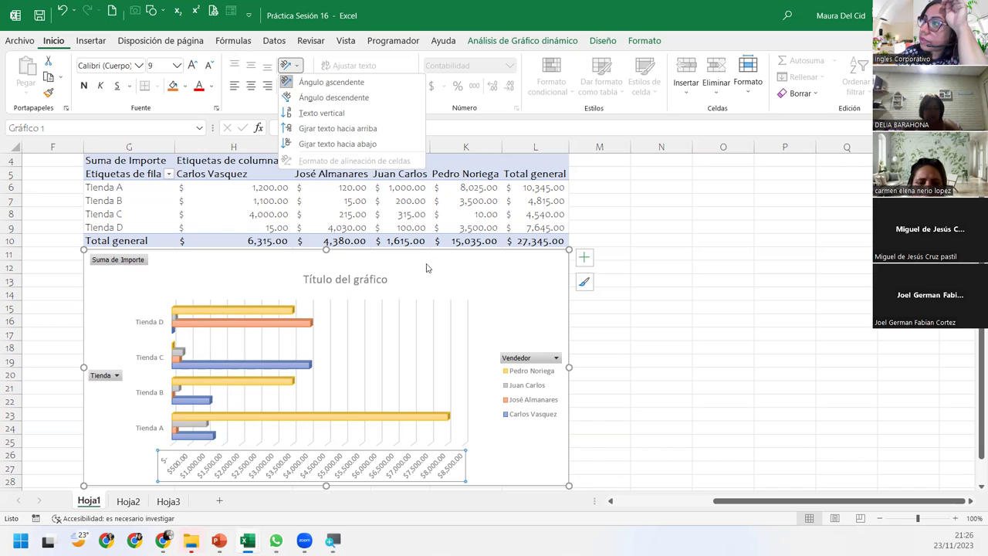
left_click(440, 259)
left_click(440, 258)
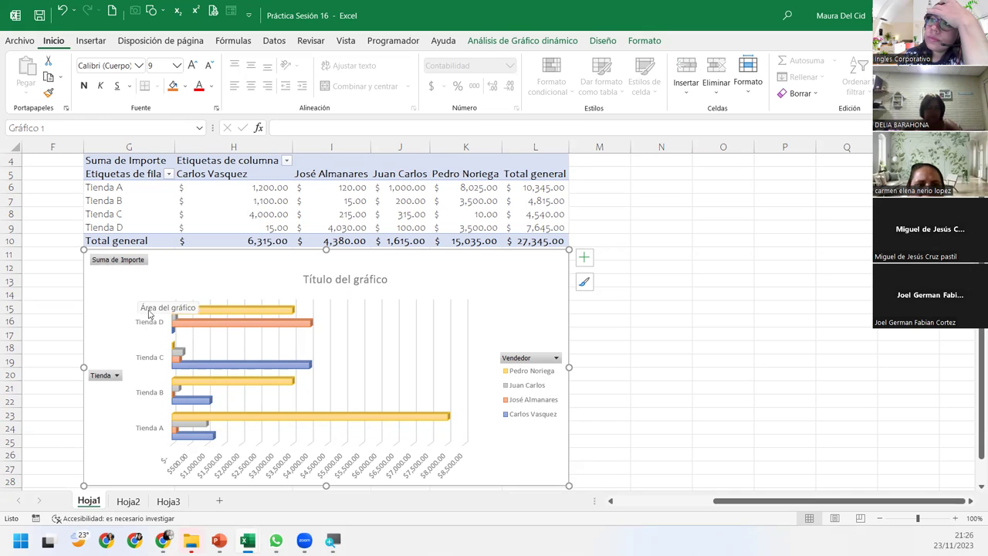
left_click(203, 466)
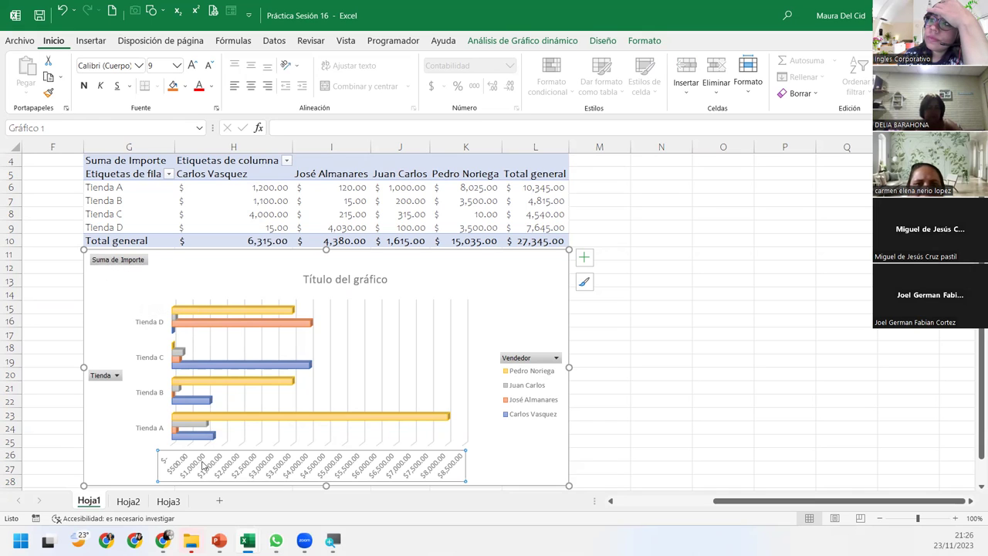
left_click(291, 66)
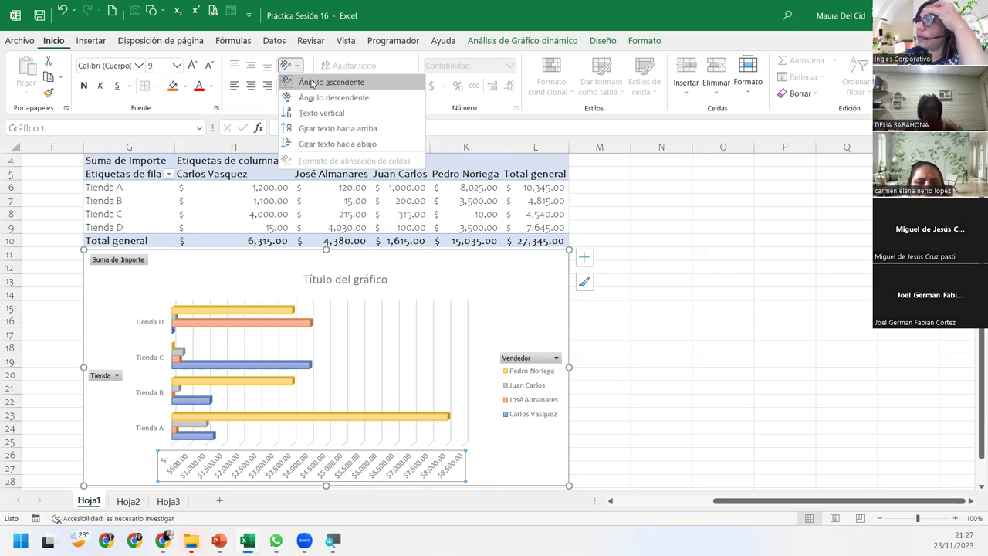
left_click(540, 455)
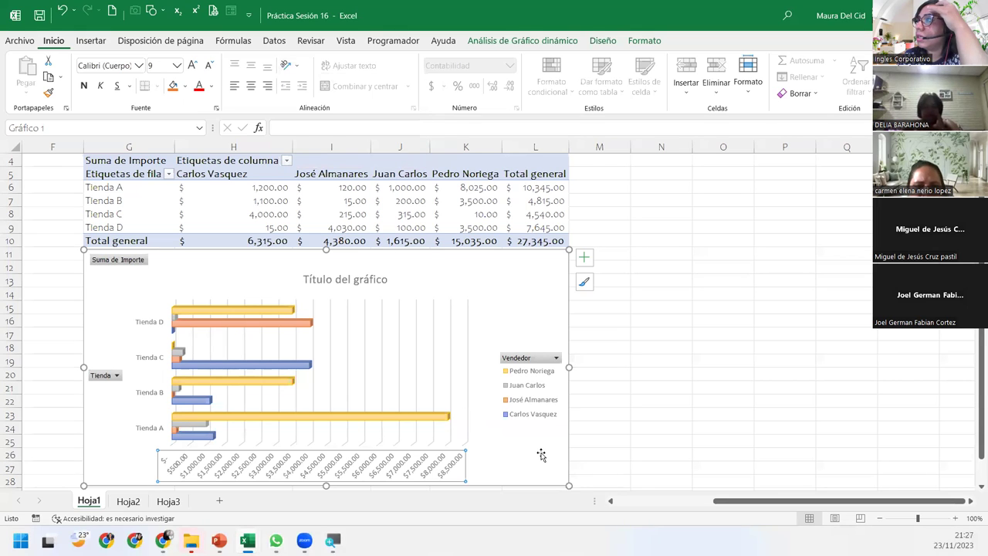
- Show the PivotTable Field List, try Vendedor in Rows, then return it to Columns
left_click(544, 360)
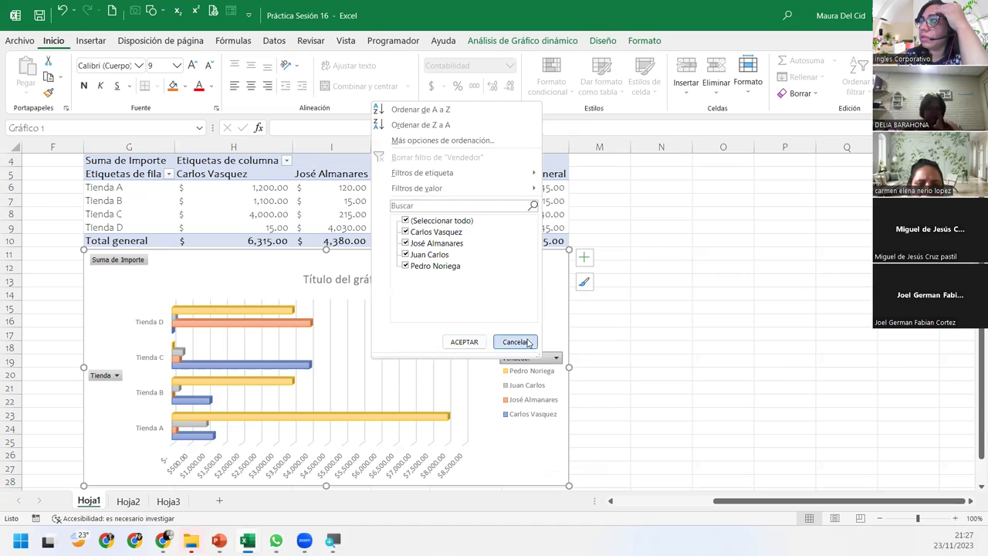
left_click(529, 343)
mouse_move(244, 313)
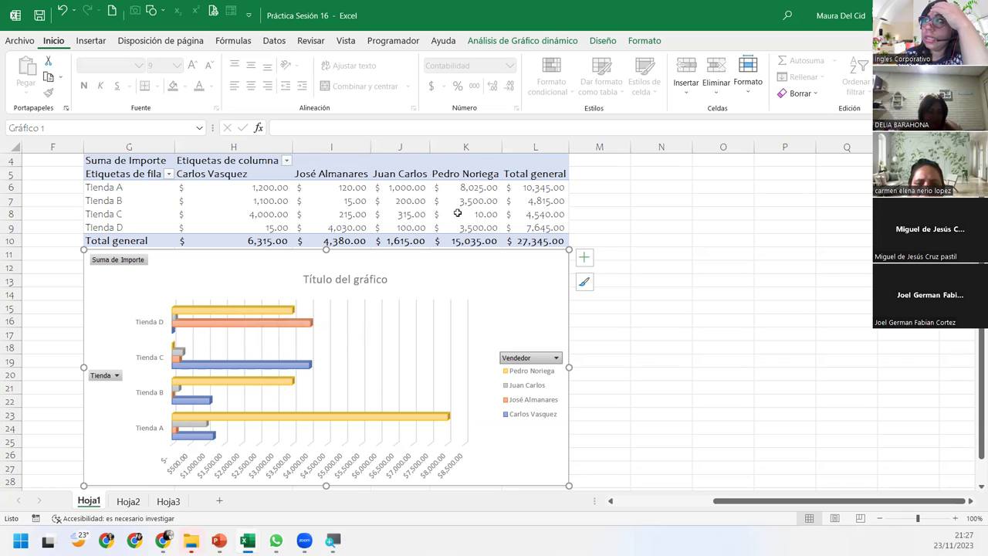
left_click(273, 213)
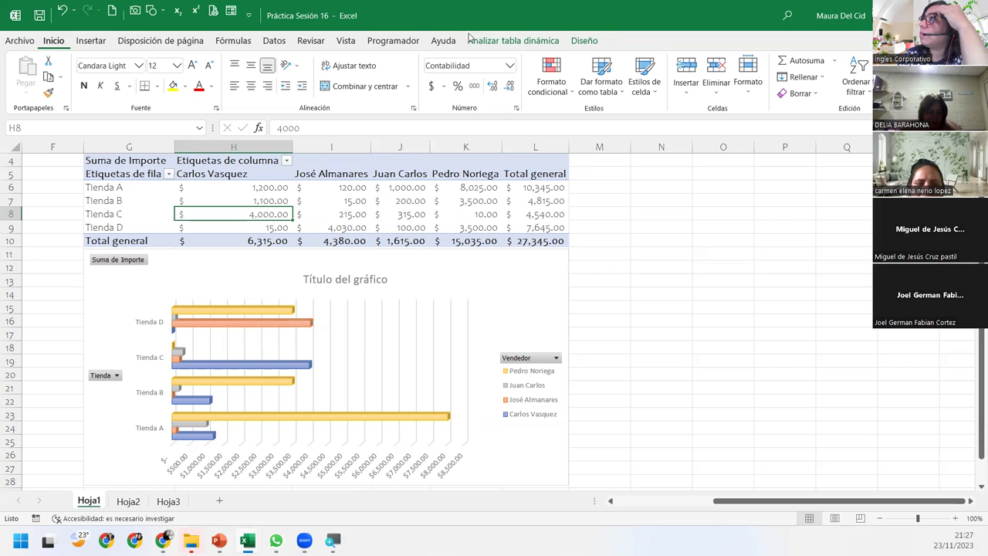
left_click(531, 42)
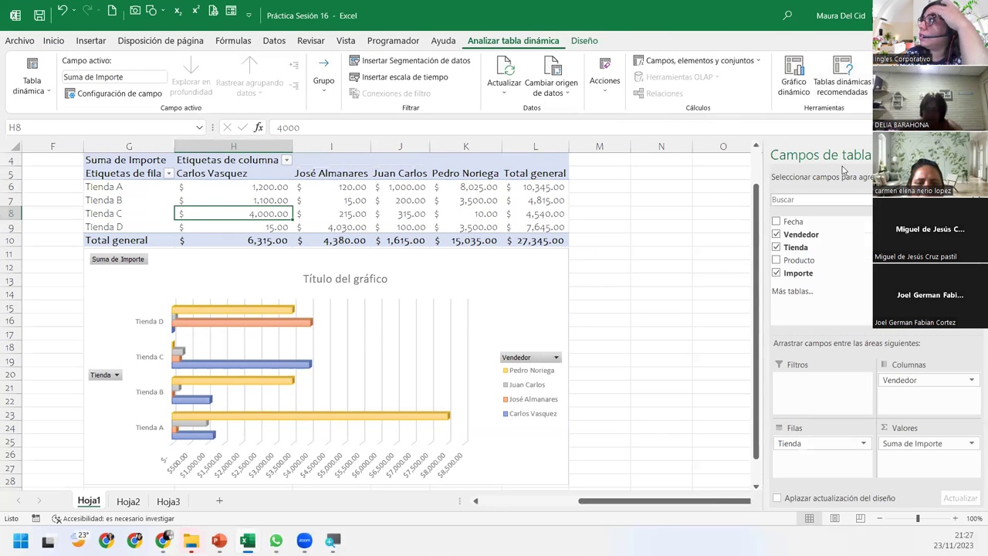
mouse_move(937, 378)
left_mouse_down()
mouse_move(937, 395)
mouse_move(814, 468)
left_mouse_up()
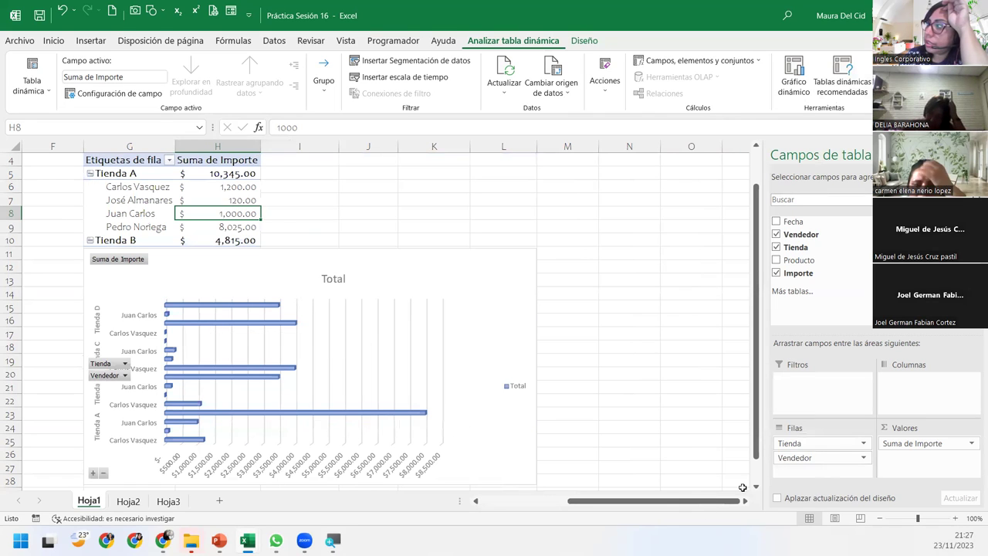
mouse_move(810, 458)
left_mouse_down()
mouse_move(937, 418)
mouse_move(930, 403)
left_mouse_up()
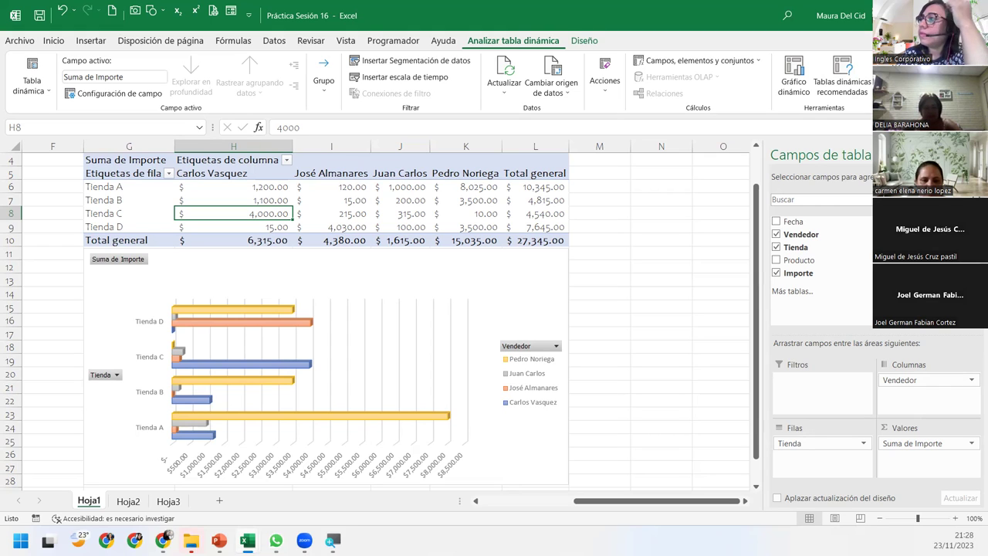
- Add a 'Título del gráfico' chart title placed above the pivot chart
left_click(537, 266)
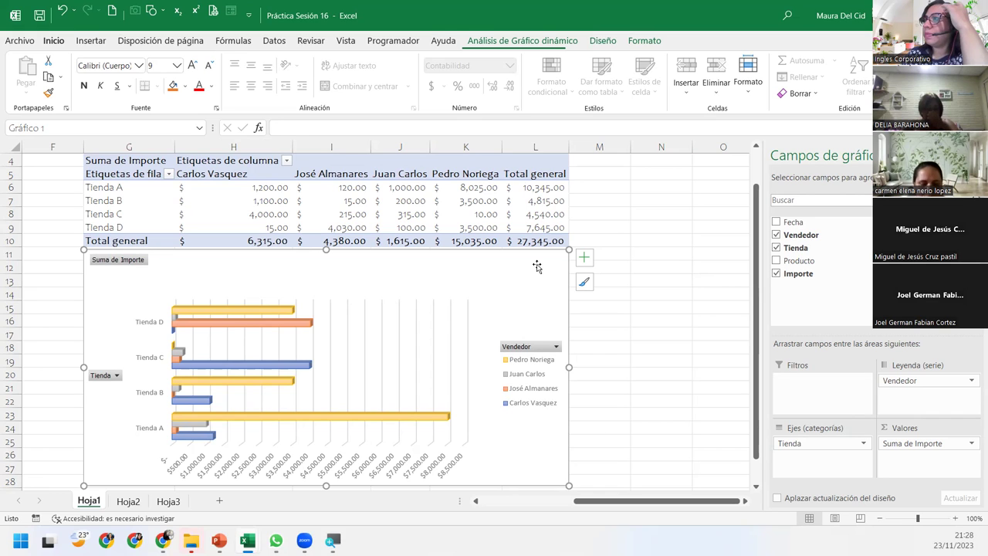
left_click(585, 258)
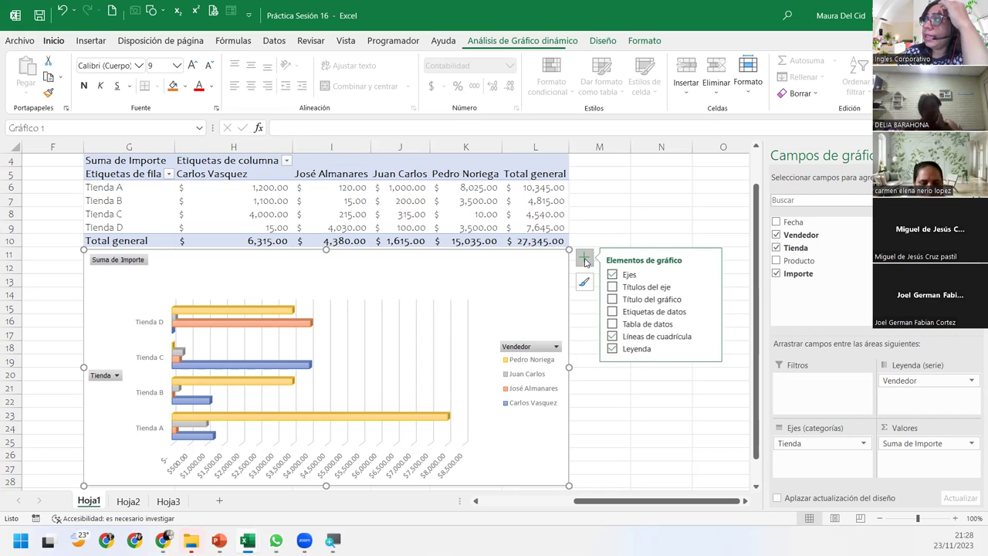
left_click(709, 299)
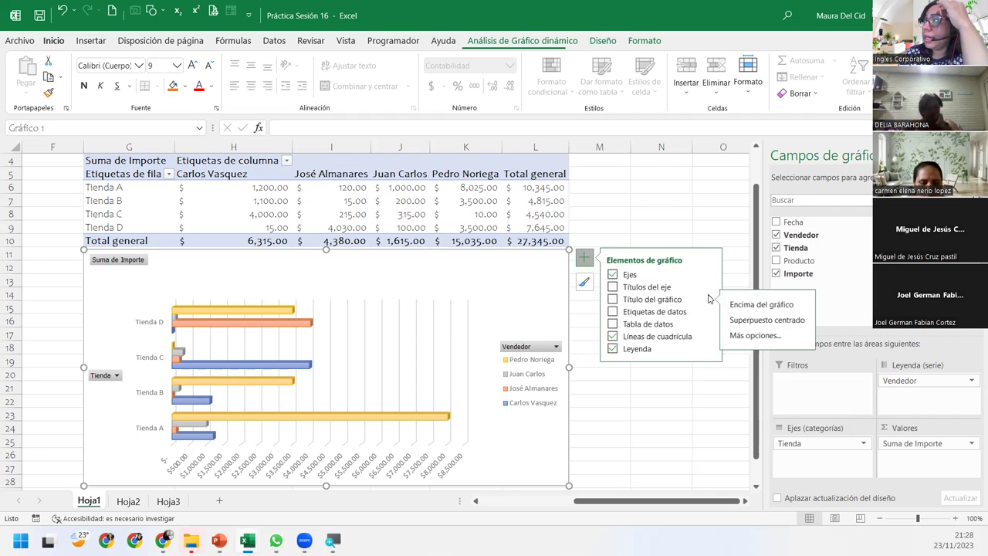
left_click(754, 319)
left_click(351, 284)
- Replace the title with 'Importes de total por vendedor y tienda' and nudge it up-left
triple_click(351, 284)
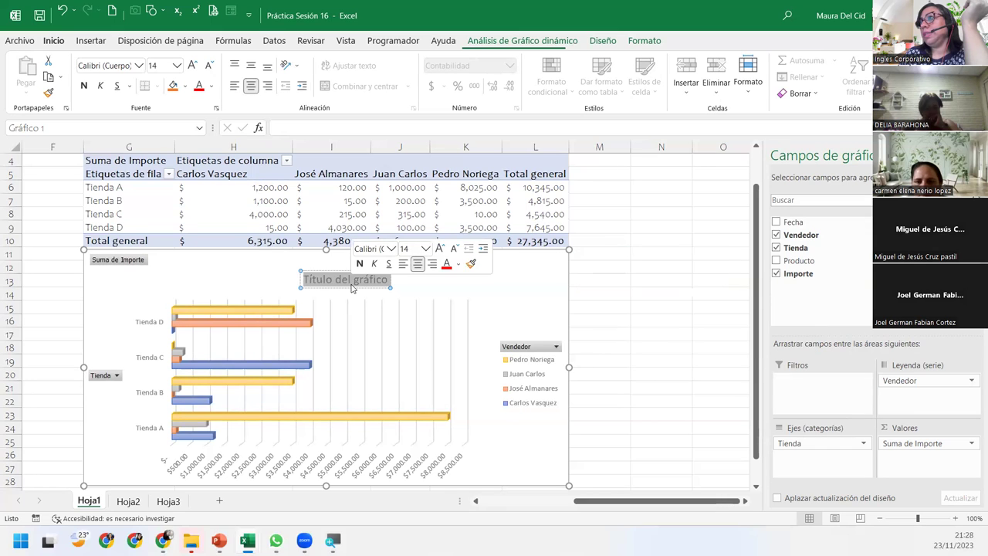
scroll(407, 391, "up", 1)
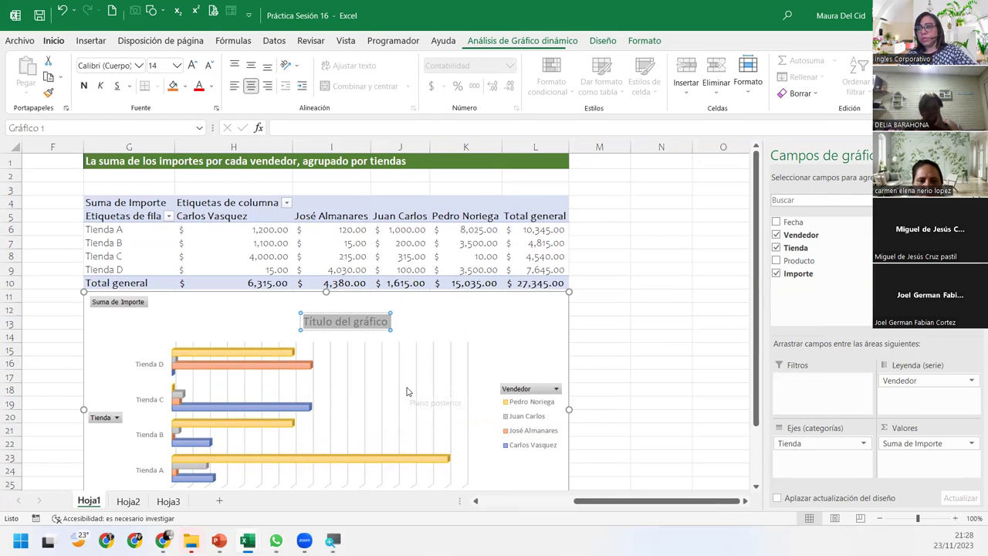
type("IMporte")
key("BackSpace")
key("BackSpace")
key("BackSpace")
key("BackSpace")
key("BackSpace")
key("BackSpace")
key("BackSpace")
type("Importes de vebta")
key("BackSpace")
key("BackSpace")
key("BackSpace")
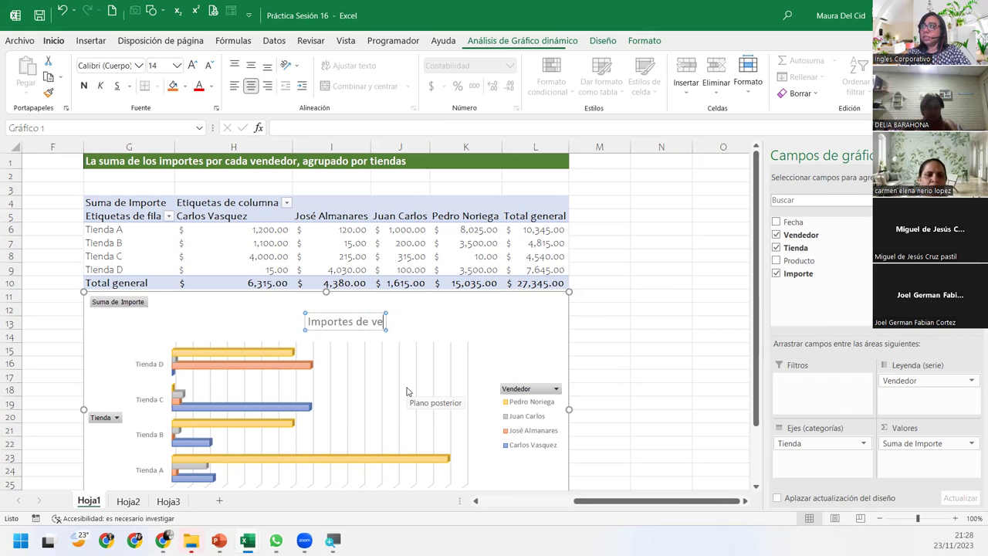
type("nt")
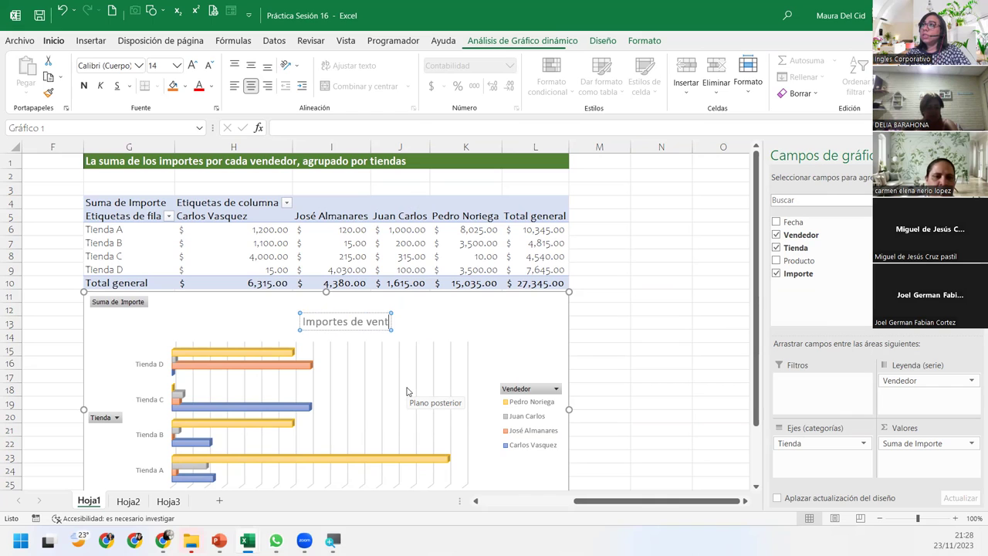
type("a por")
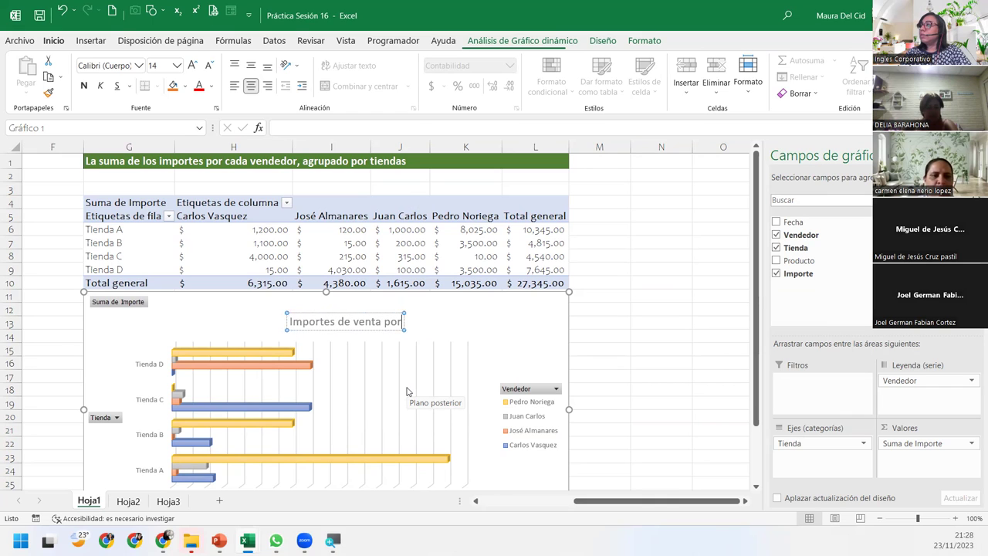
key("BackSpace")
key("BackSpace")
key("BackSpace")
key("BackSpace")
key("BackSpace")
key("BackSpace")
key("BackSpace")
key("BackSpace")
key("BackSpace")
type("total por vendedor y te")
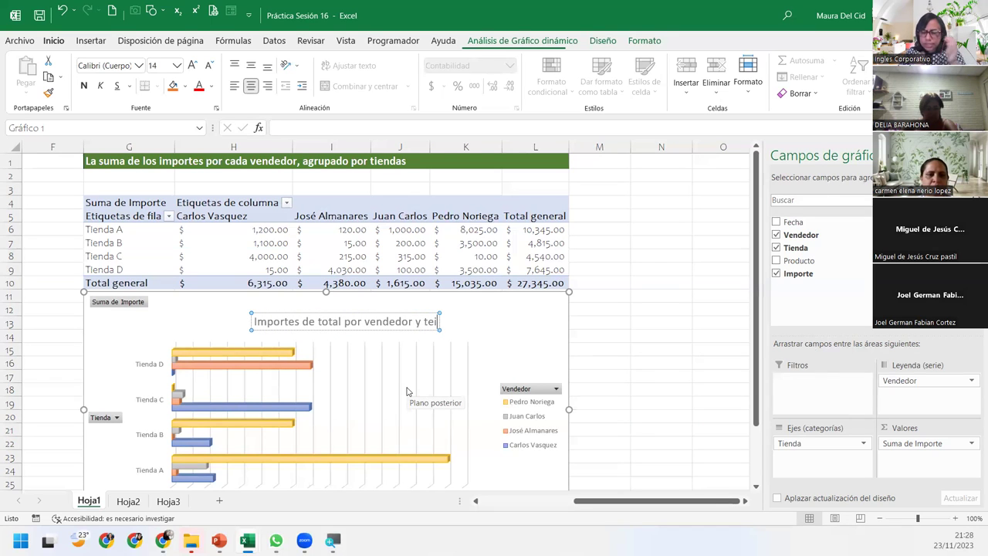
key("BackSpace")
key("BackSpace")
type("ienda")
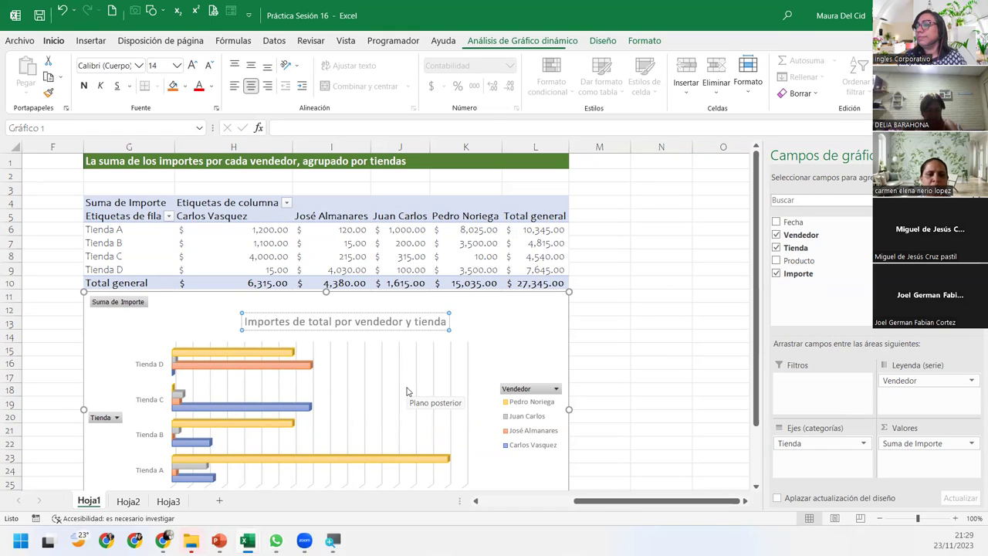
left_click(350, 310)
left_click_drag(400, 311, 385, 299)
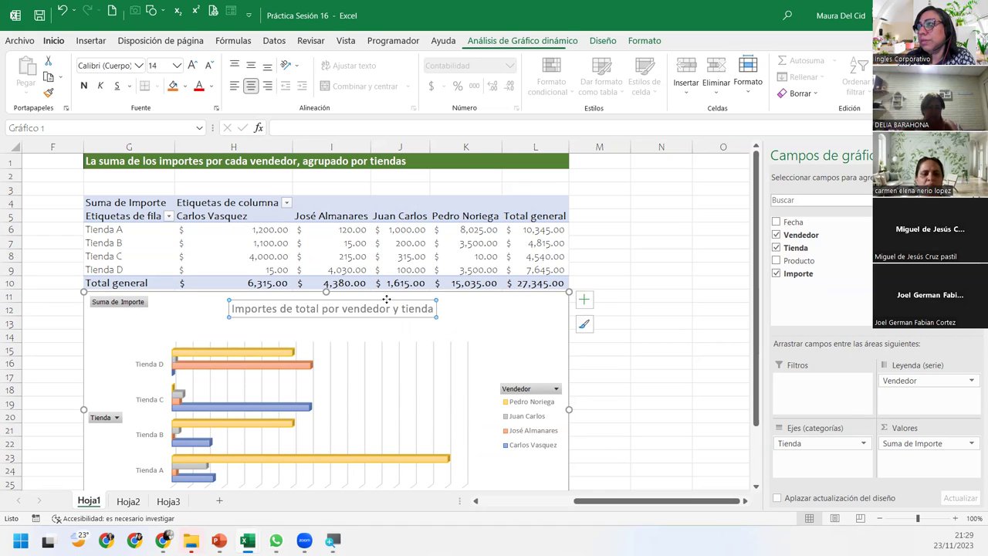
- Select the pivot chart and reveal the Chart Title position options under Chart Elements
left_click(489, 336)
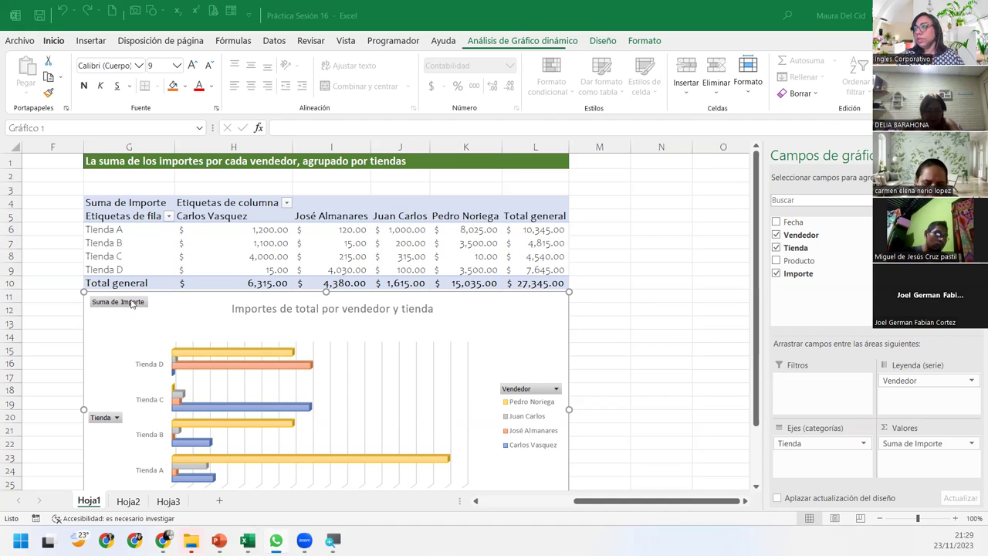
left_click(552, 316)
left_click(588, 307)
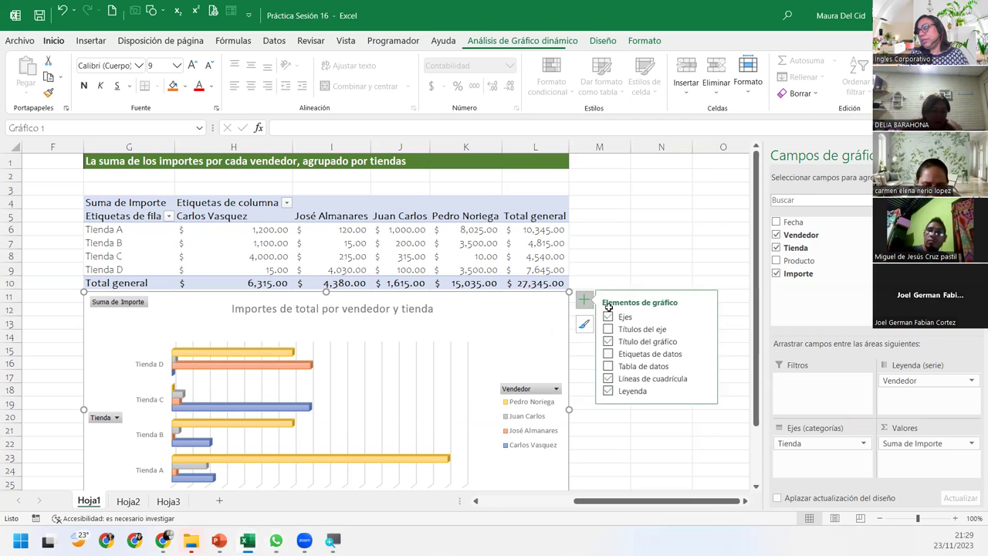
left_click(708, 341)
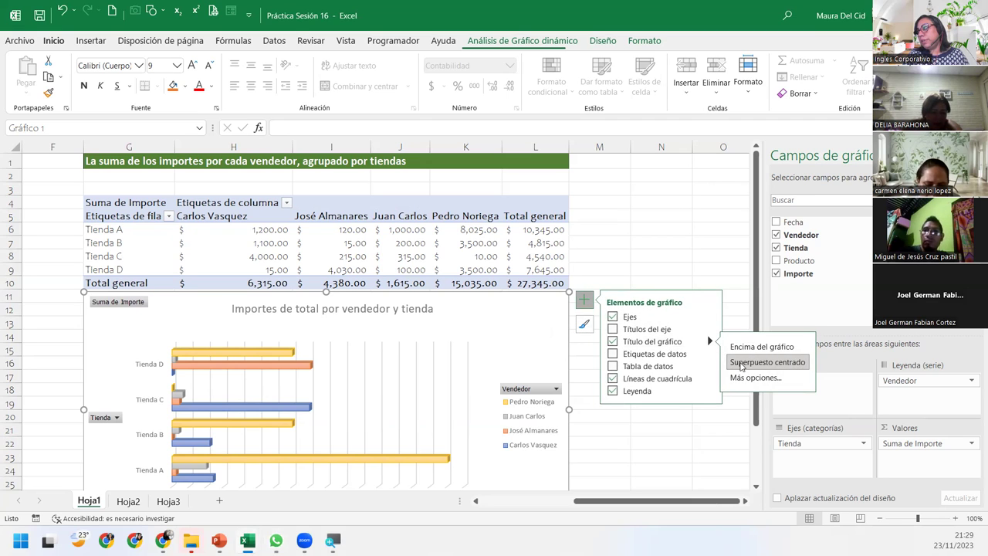
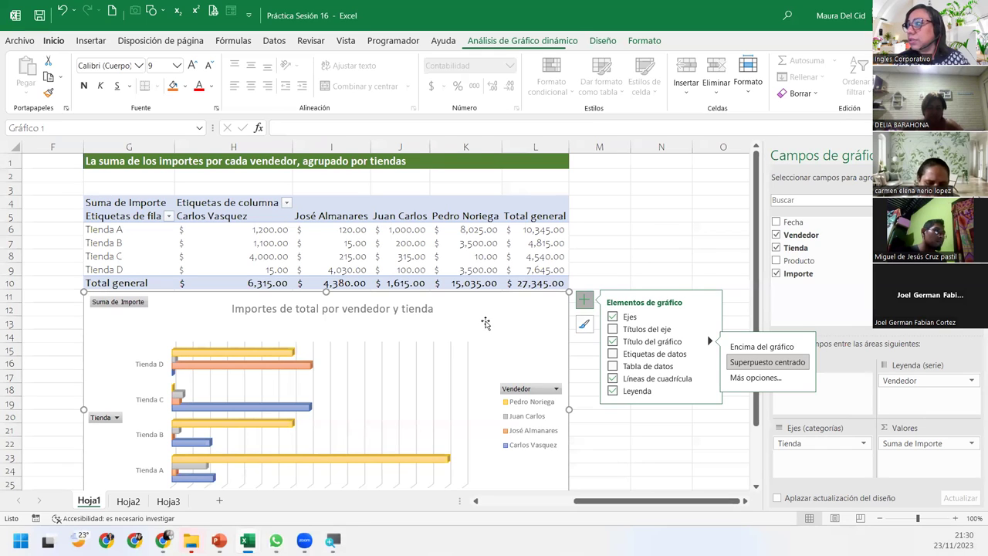
- From the chart's Chart Elements list, open Más opciones for Etiquetas de datos
left_click(583, 301)
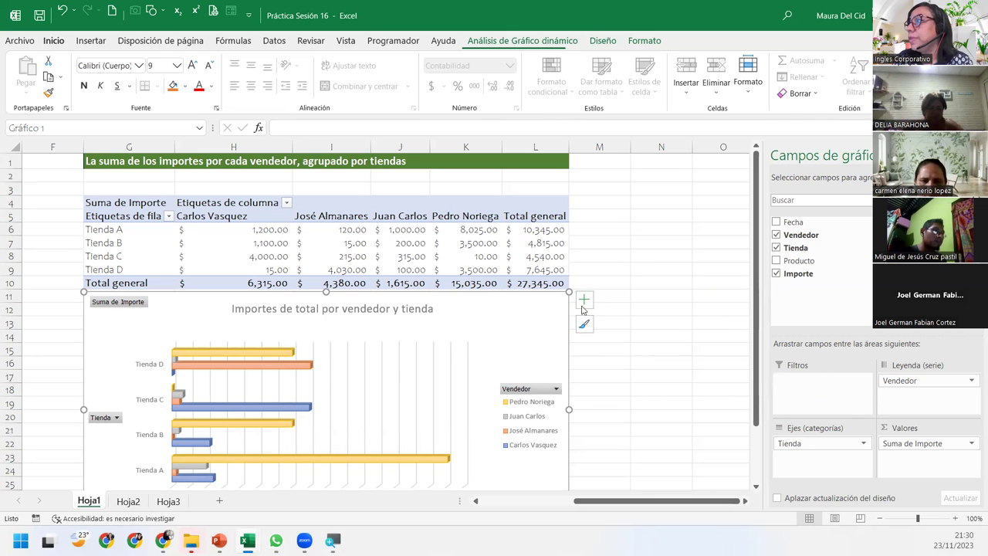
left_click(584, 301)
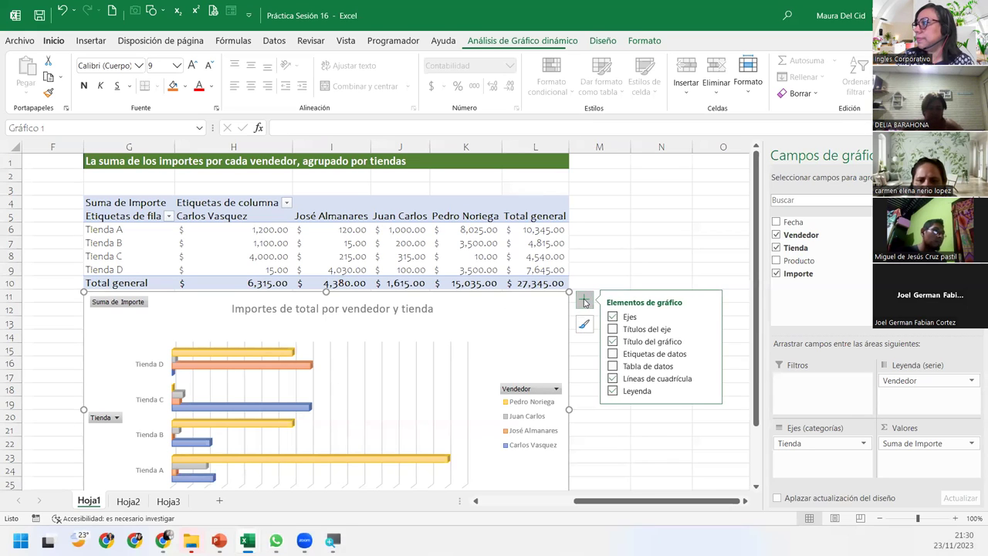
left_click(709, 354)
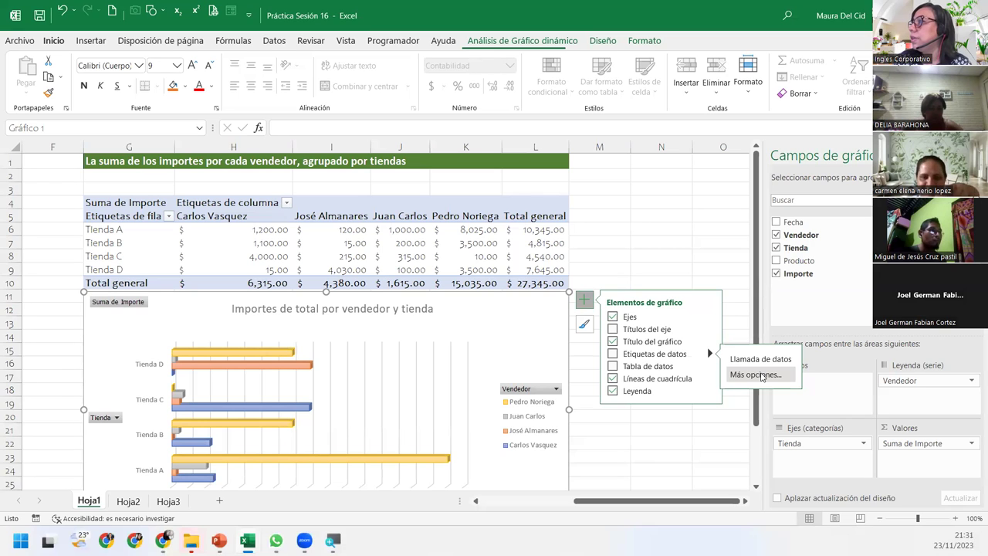
- Under Número, choose the Contabilidad category ($ symbol, 2 decimals) for the data labels
left_click(760, 375)
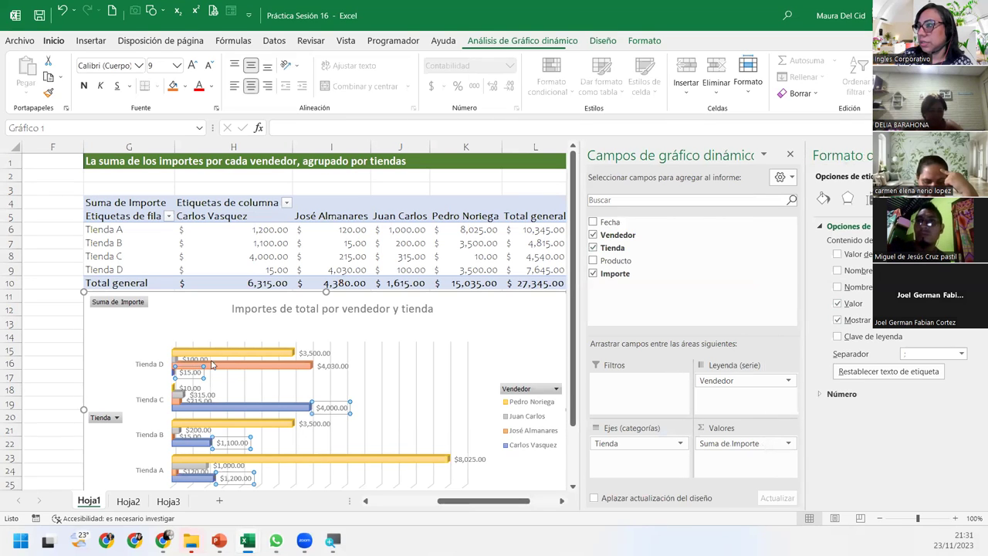
left_click(821, 396)
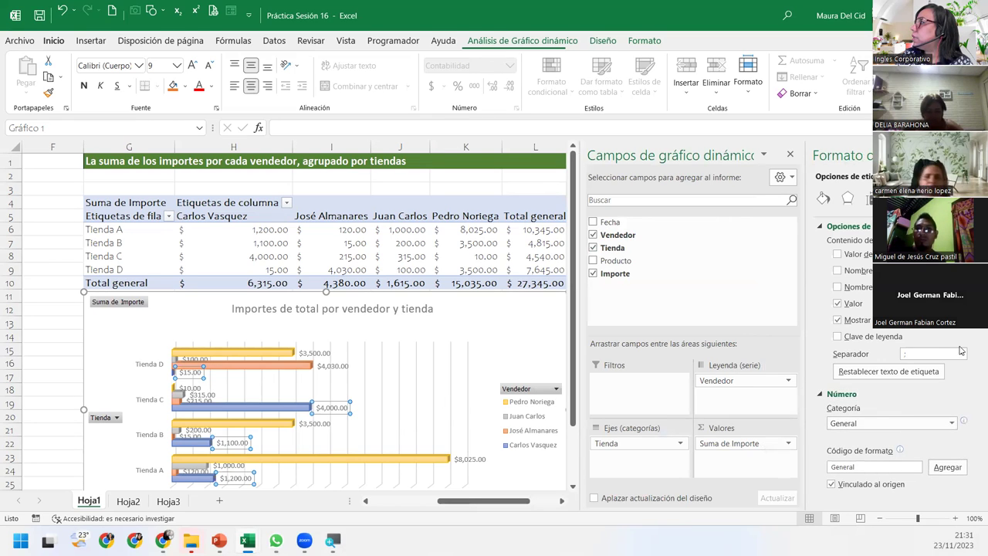
left_click(952, 423)
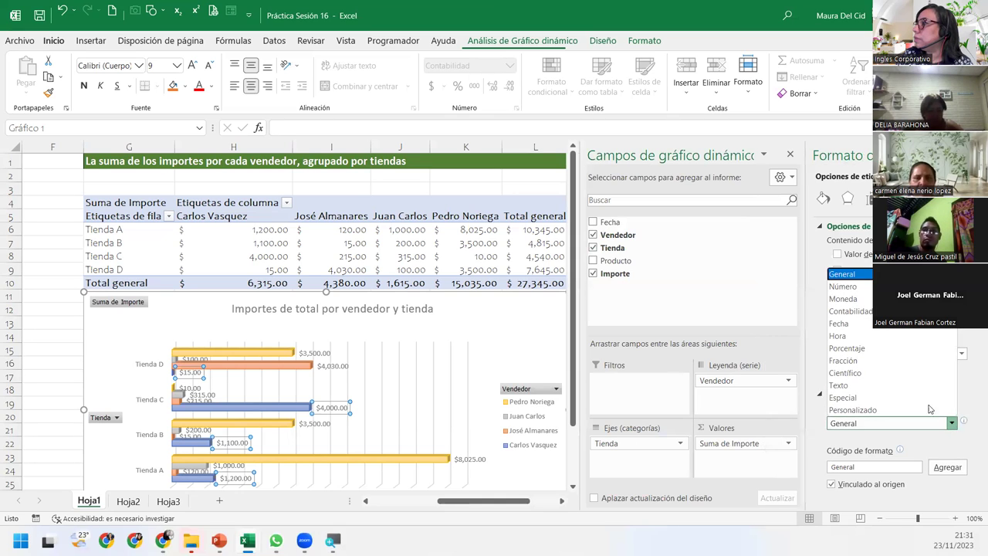
left_click(862, 310)
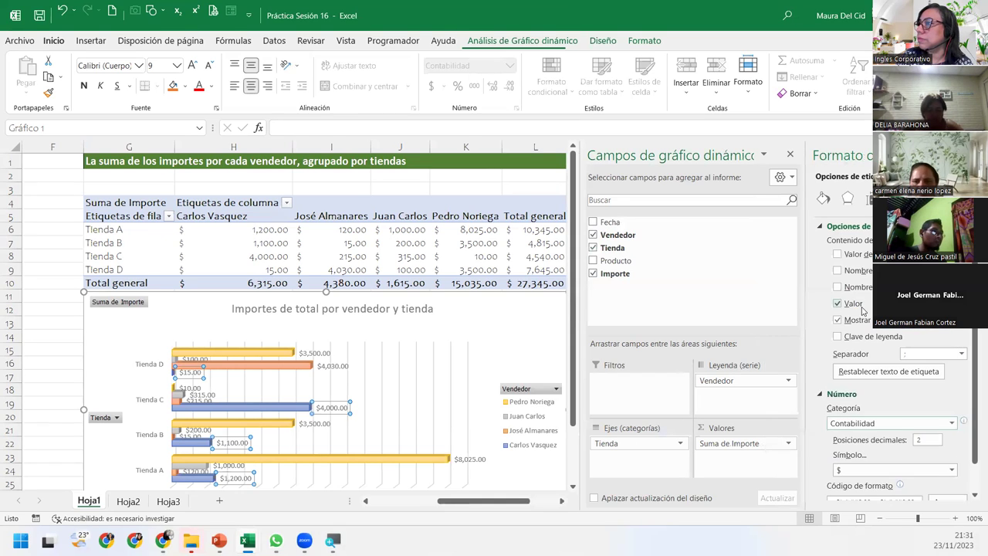
left_click(953, 423)
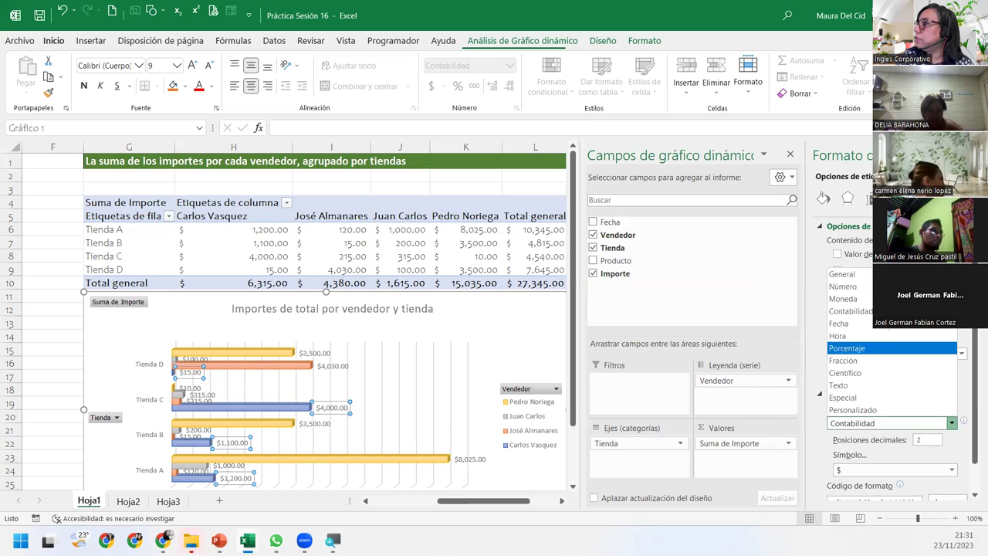
left_click(856, 312)
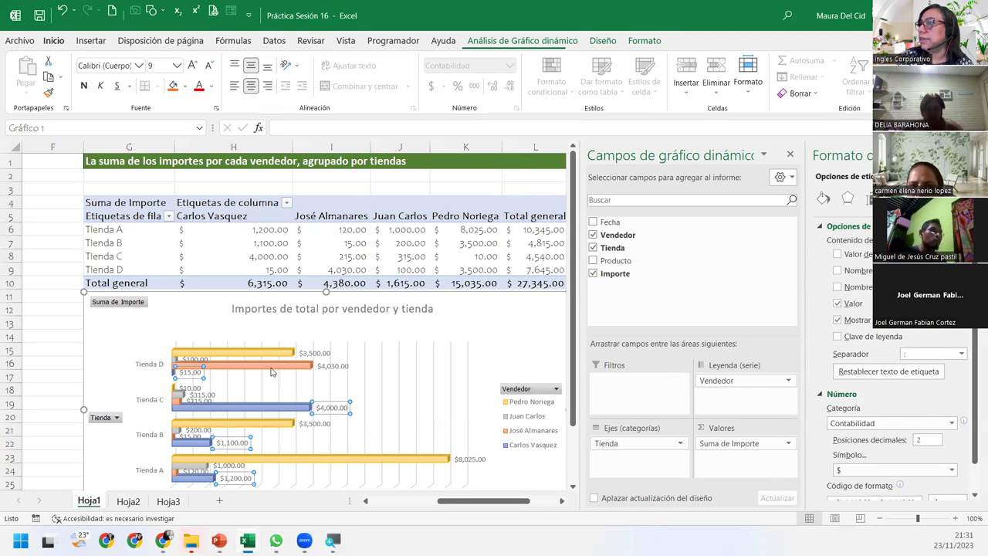
scroll(957, 438, "down", 1)
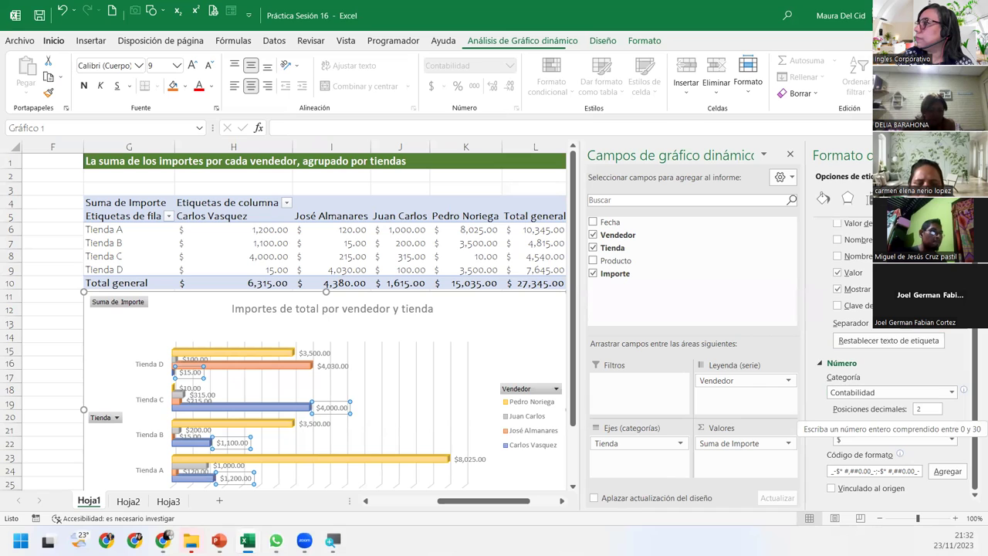
scroll(956, 432, "up", 1)
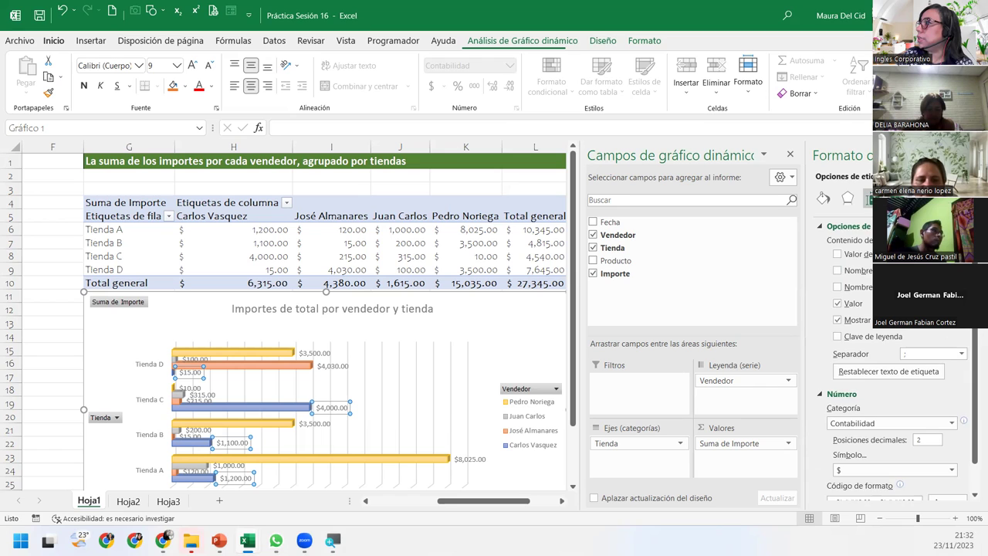
- Expand the data labels' Tamaño and Alineación settings under Tamaño y propiedades
left_click(870, 198)
left_click(822, 226)
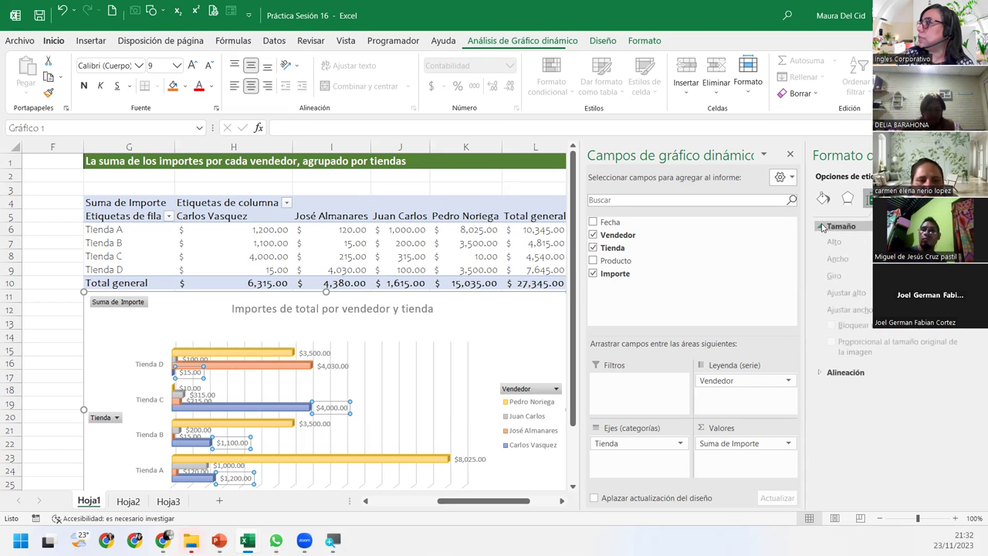
left_click(841, 372)
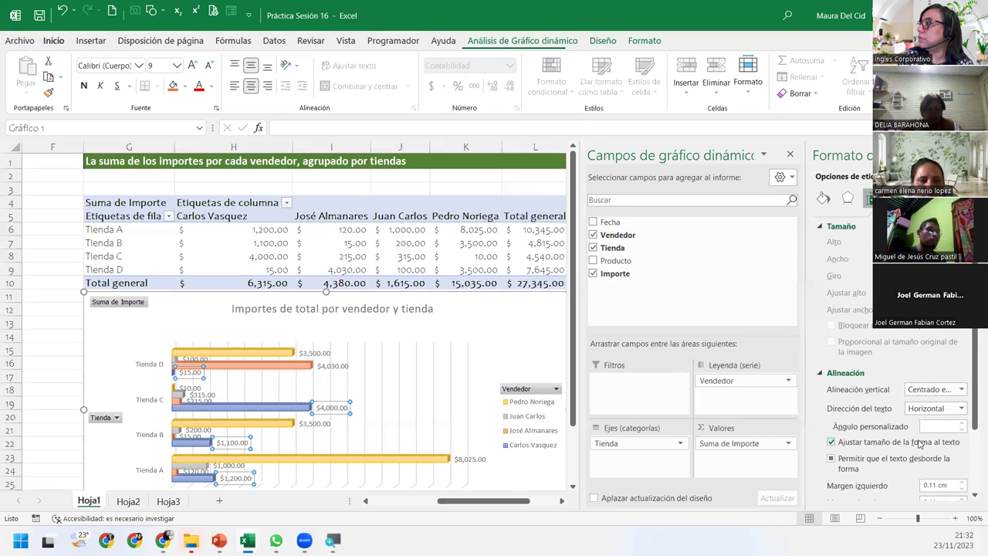
scroll(919, 442, "down", 2)
scroll(919, 425, "down", 1)
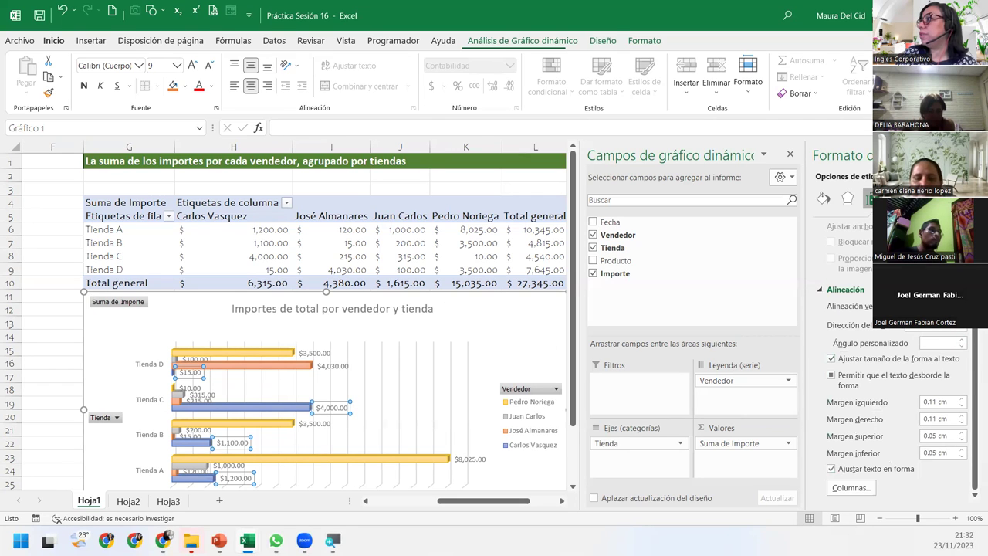
- Expand the data labels' Sombra and Iluminado settings under Efectos
left_click(848, 199)
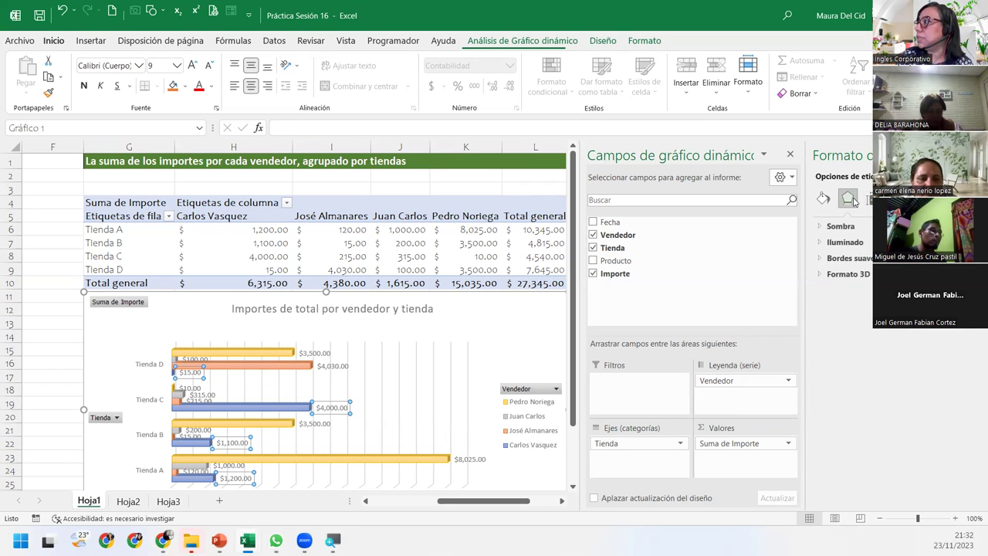
left_click(821, 226)
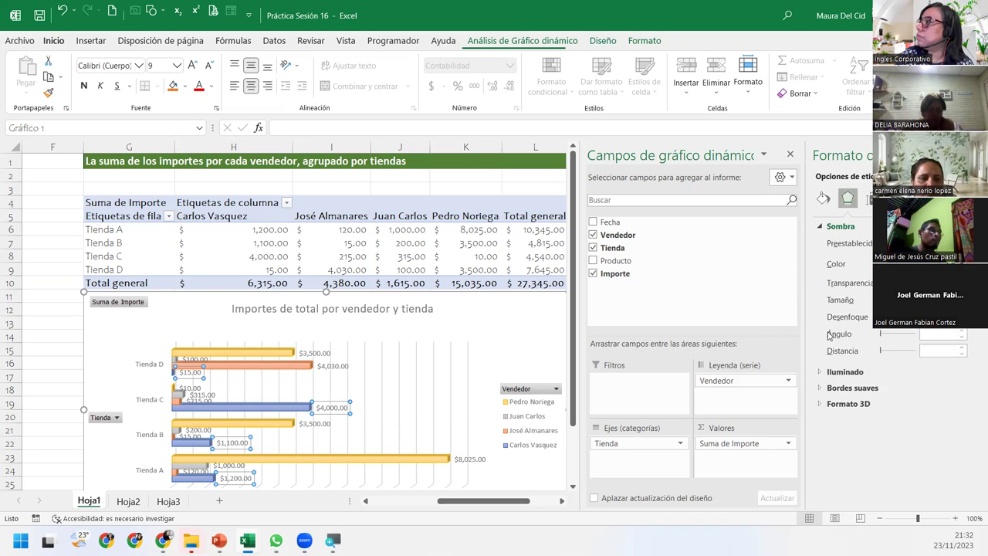
left_click(820, 372)
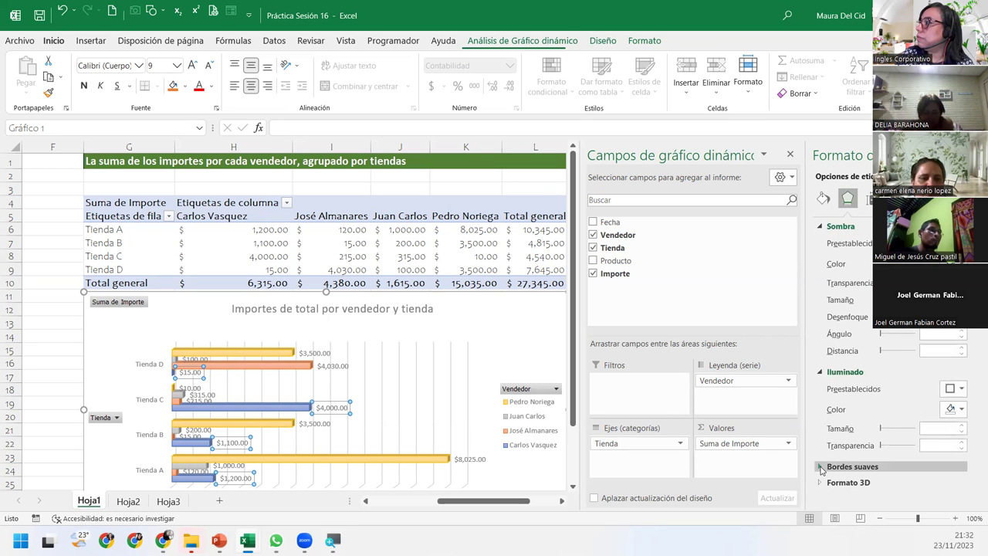
scroll(861, 418, "down", 1)
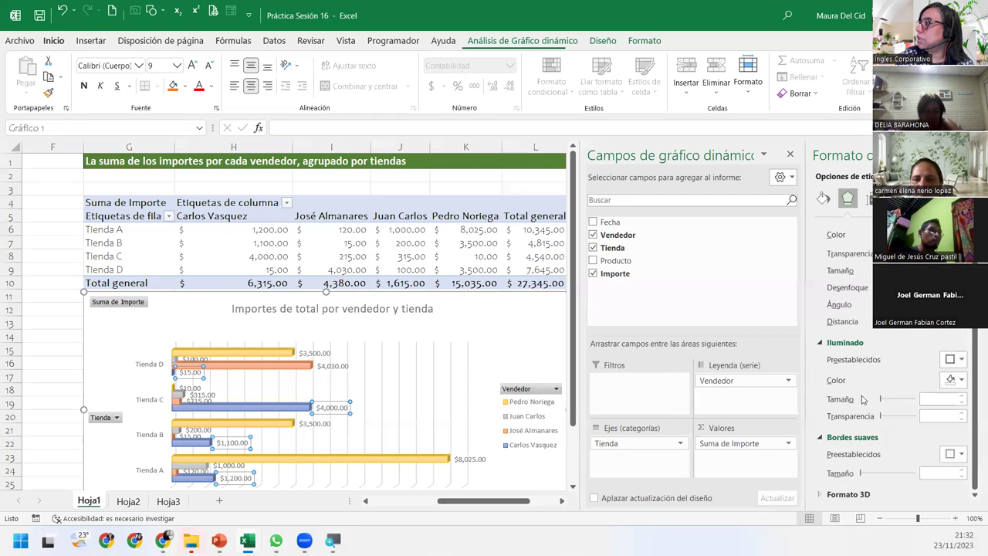
- Expand the data labels' Relleno and Borde settings under Relleno y línea
left_click(823, 199)
left_click(836, 227)
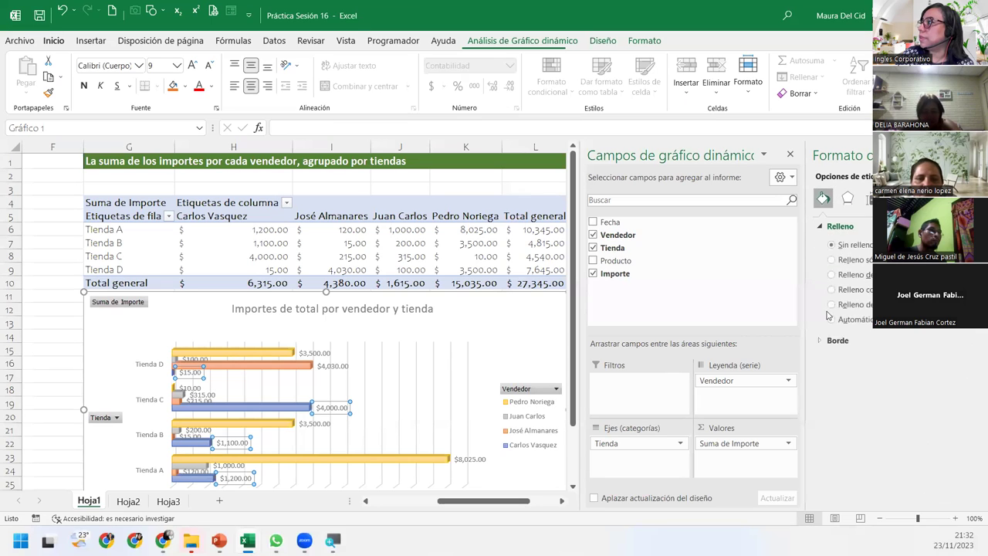
left_click(824, 340)
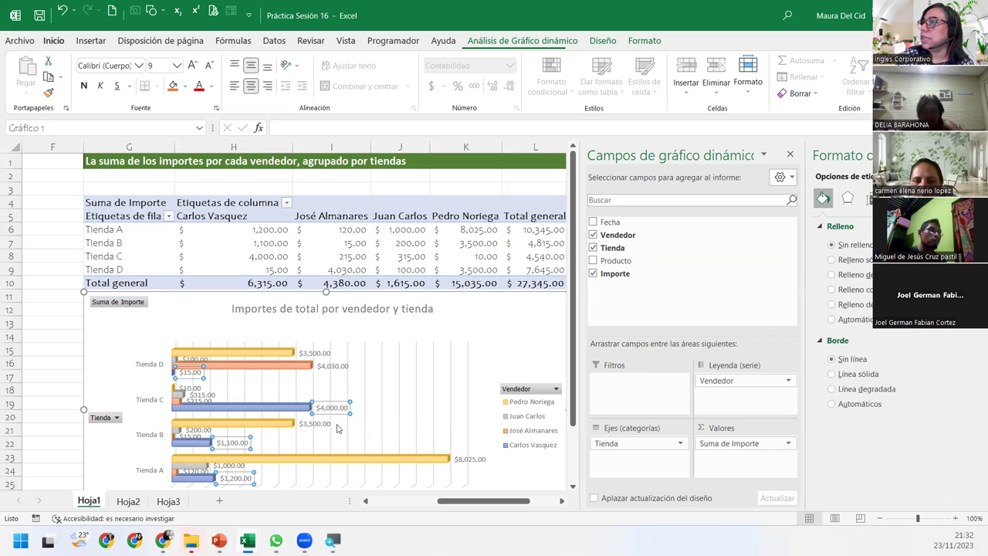
left_click(247, 354)
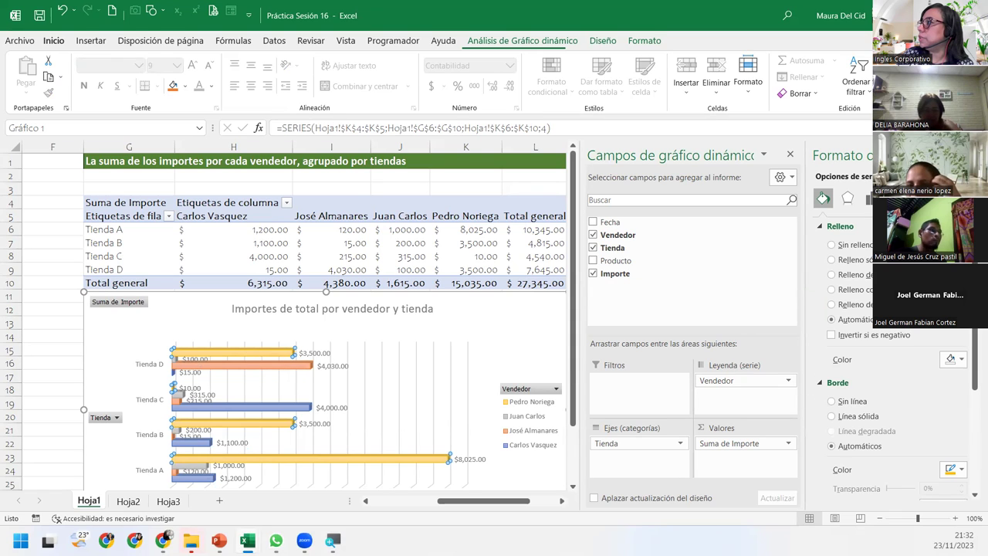
left_click(832, 275)
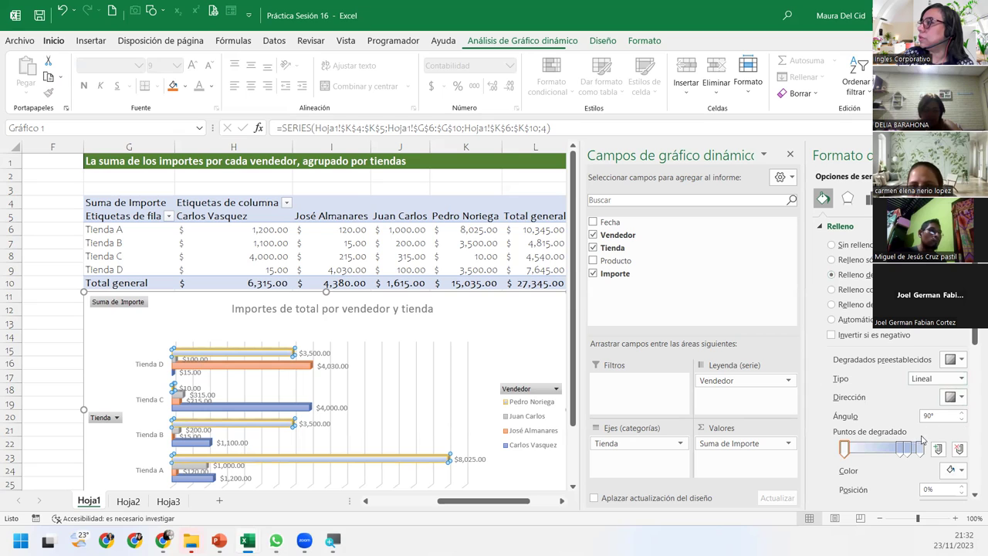
scroll(909, 423, "down", 1)
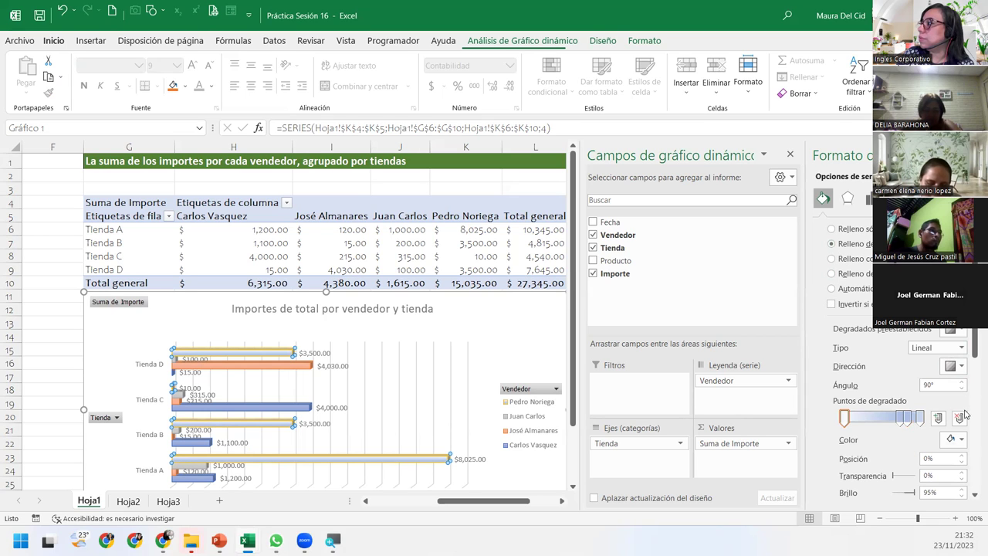
scroll(887, 368, "up", 1)
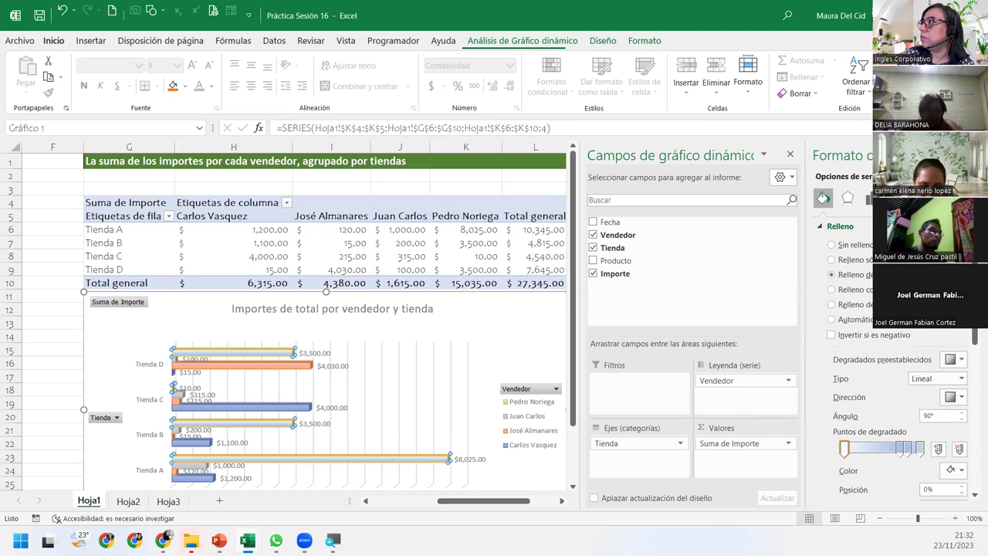
left_click(832, 305)
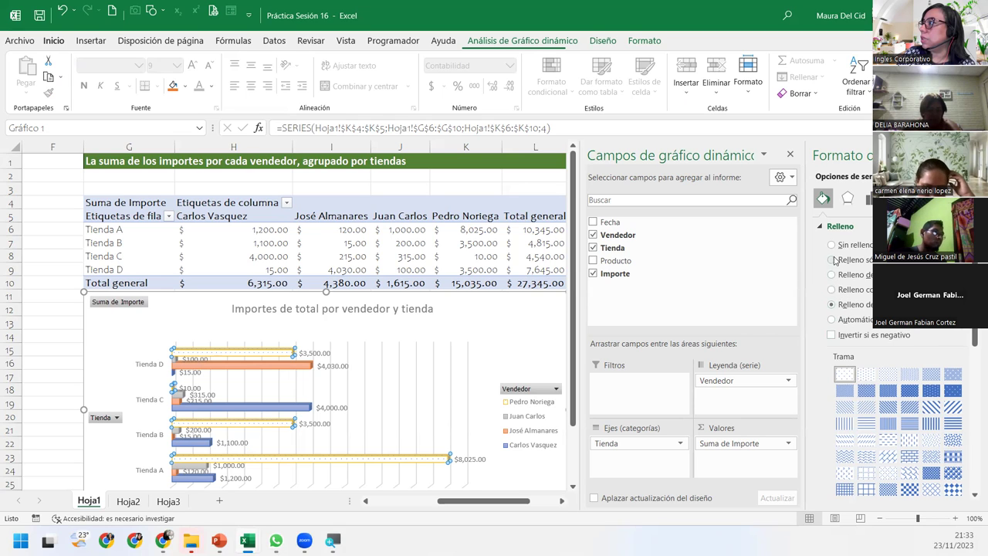
left_click(831, 289)
scroll(888, 386, "down", 5)
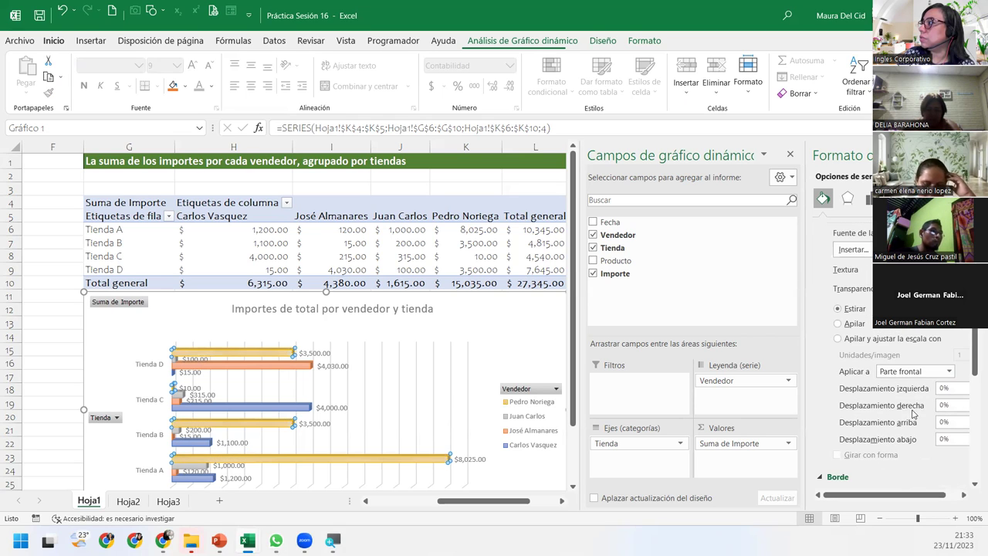
left_click(903, 270)
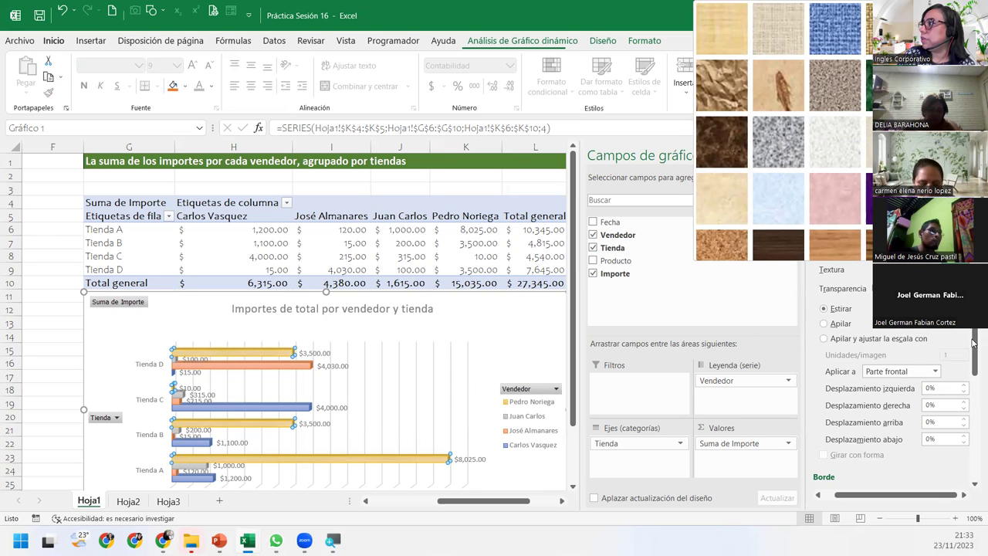
key("Escape")
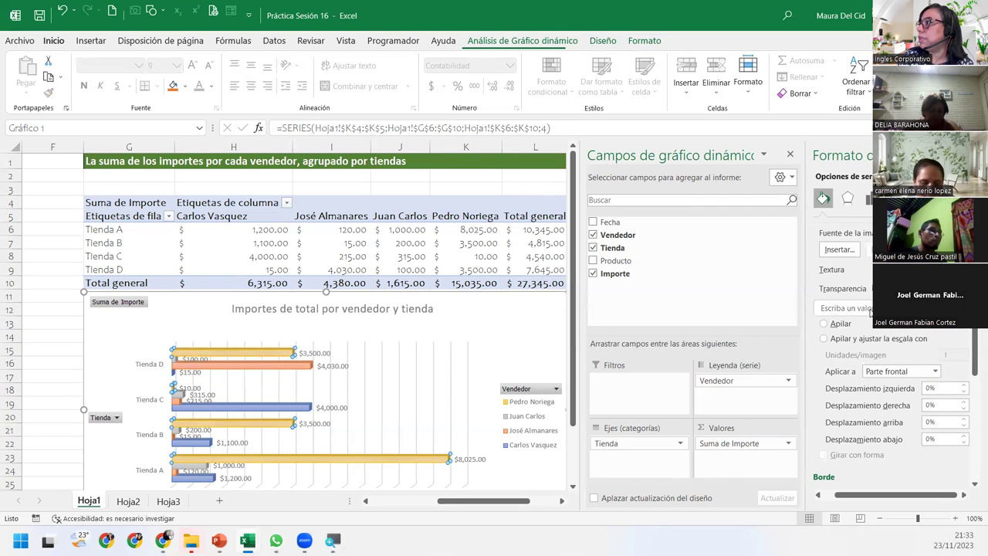
scroll(822, 264, "up", 3)
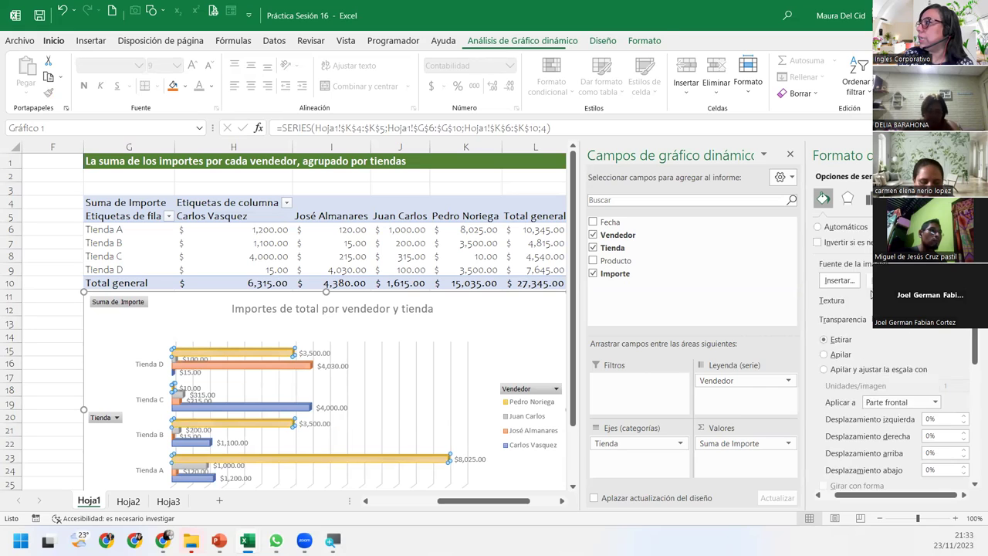
left_click(822, 262)
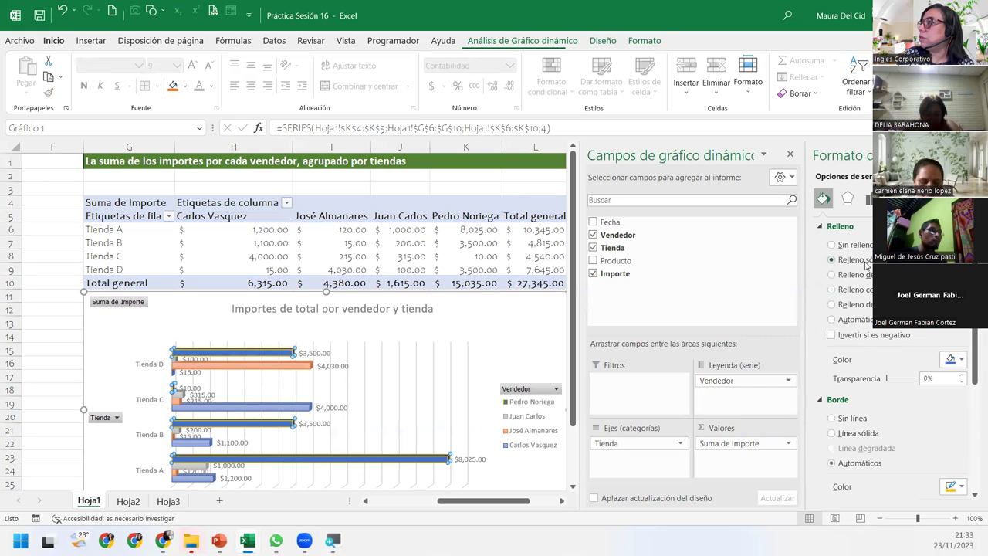
left_click(961, 359)
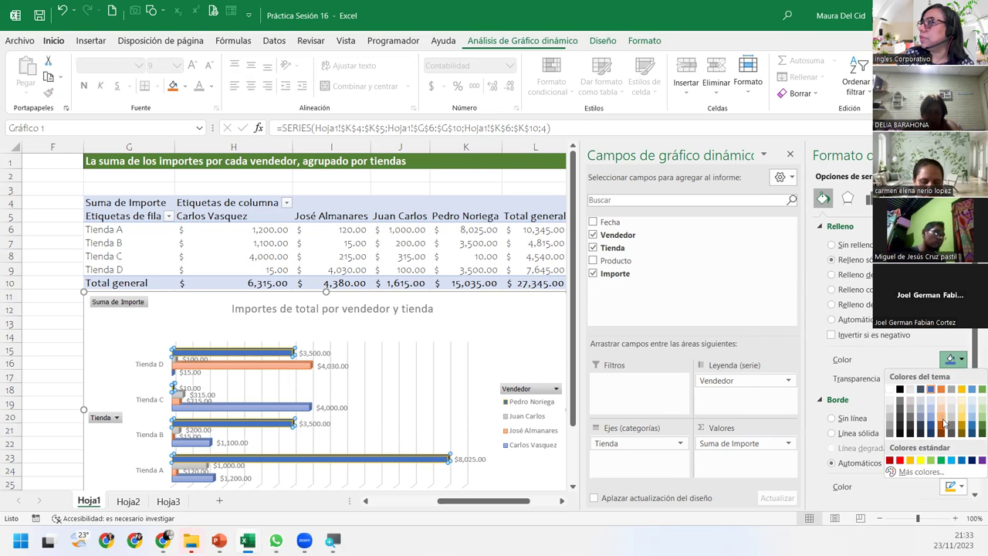
left_click(910, 461)
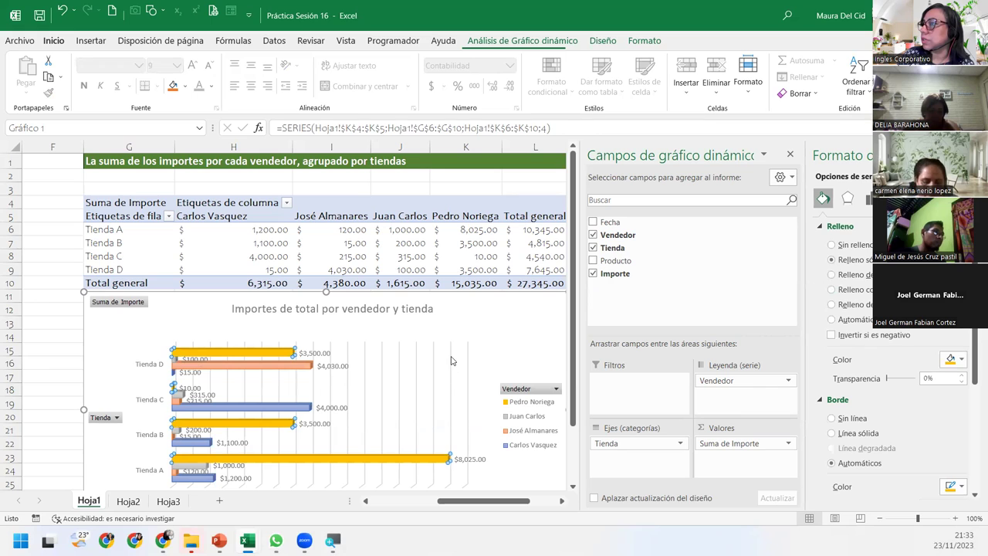
left_click(445, 334)
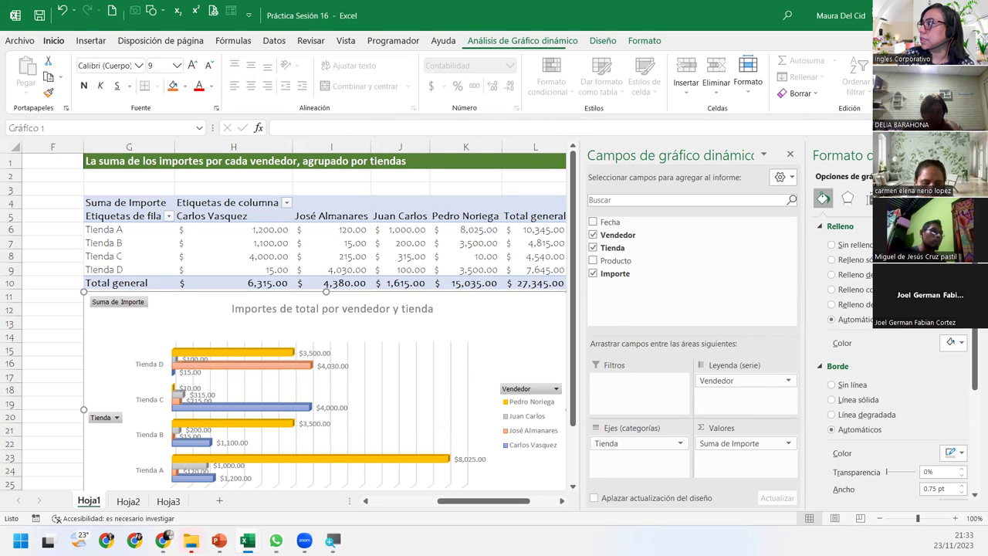
- Close the Formato pane and extend the chart's bottom down to row 31
left_click(974, 155)
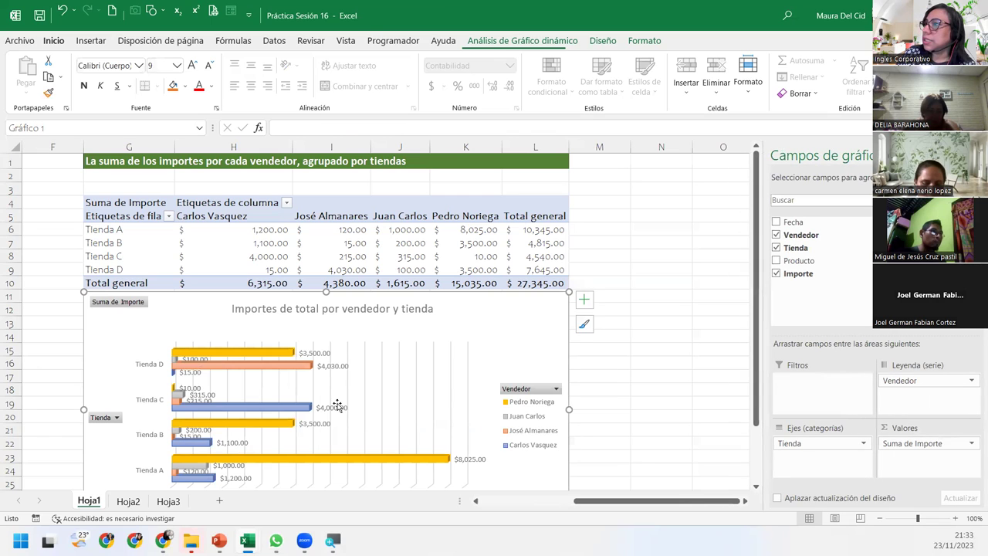
scroll(338, 405, "down", 2)
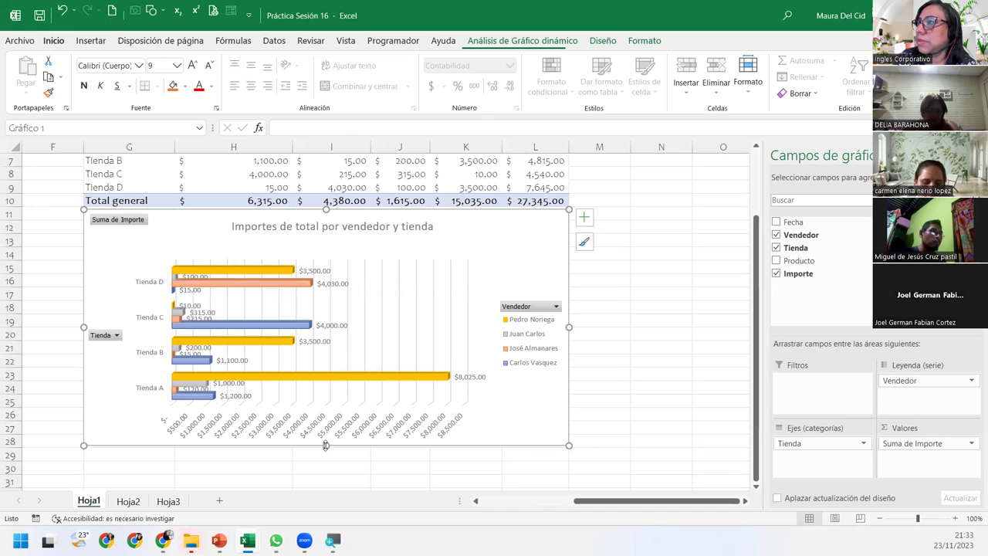
left_click_drag(326, 444, 325, 482)
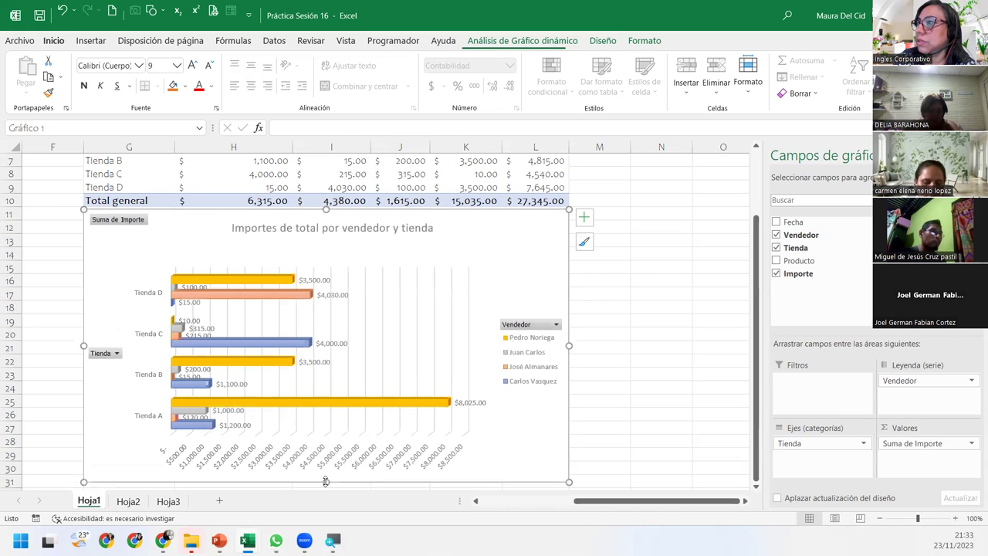
- Drag the plot area's top edge upward to make it taller
left_click(323, 273)
left_click(339, 264)
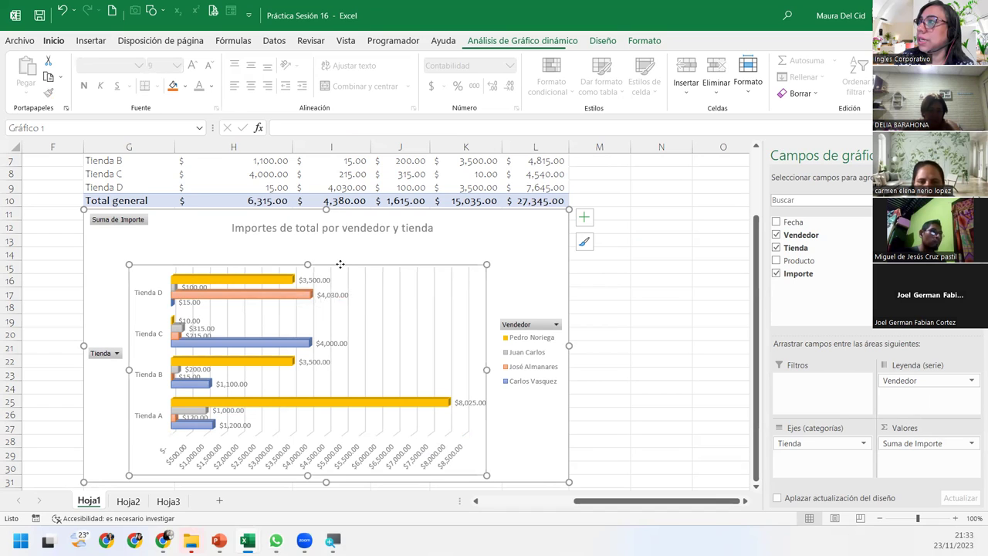
left_click_drag(311, 265, 315, 242)
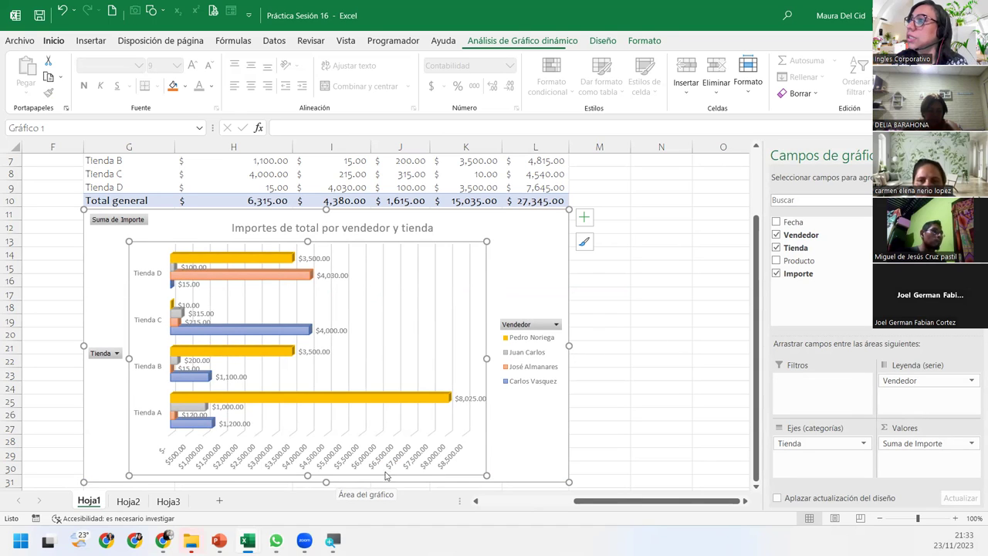
left_click(518, 452)
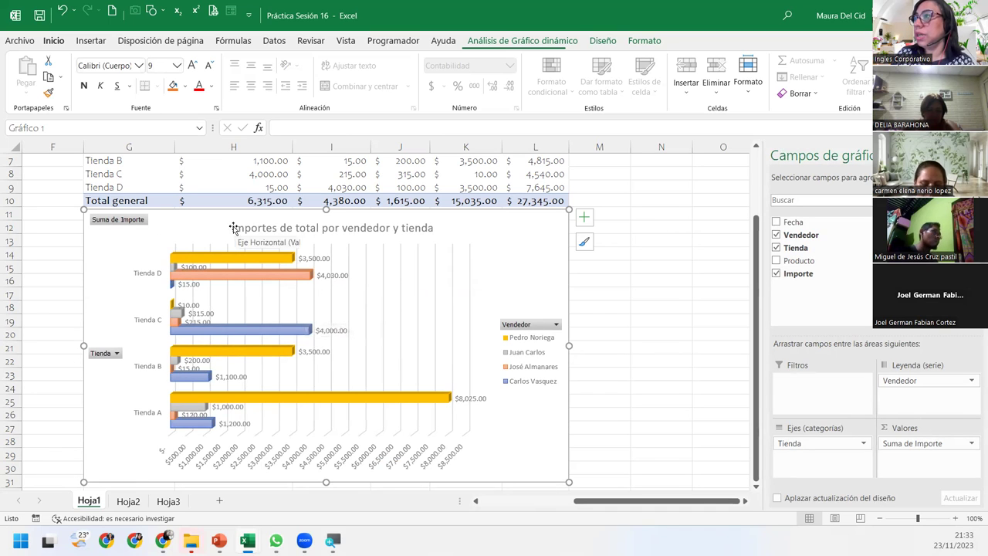
left_click(115, 354)
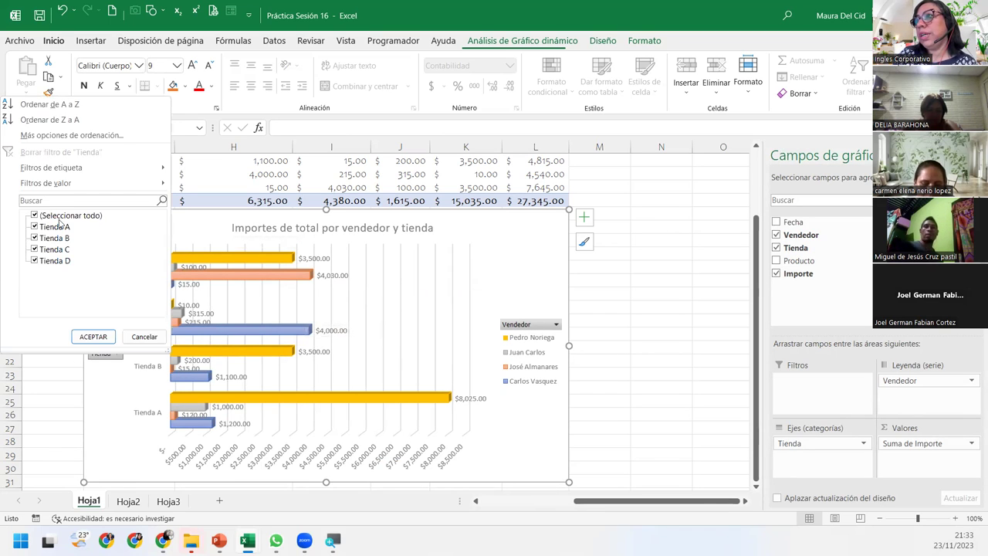
left_click(34, 216)
left_click(34, 238)
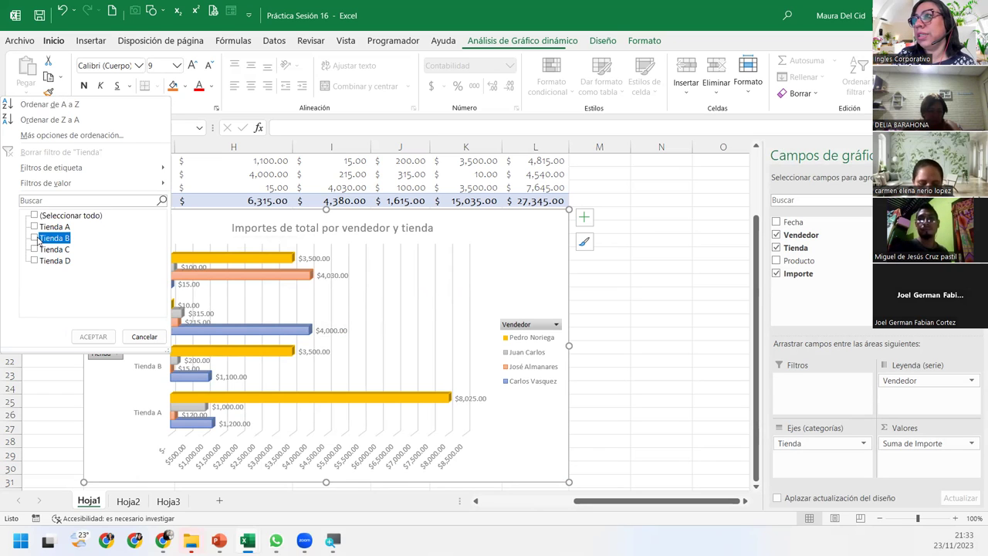
left_click(93, 336)
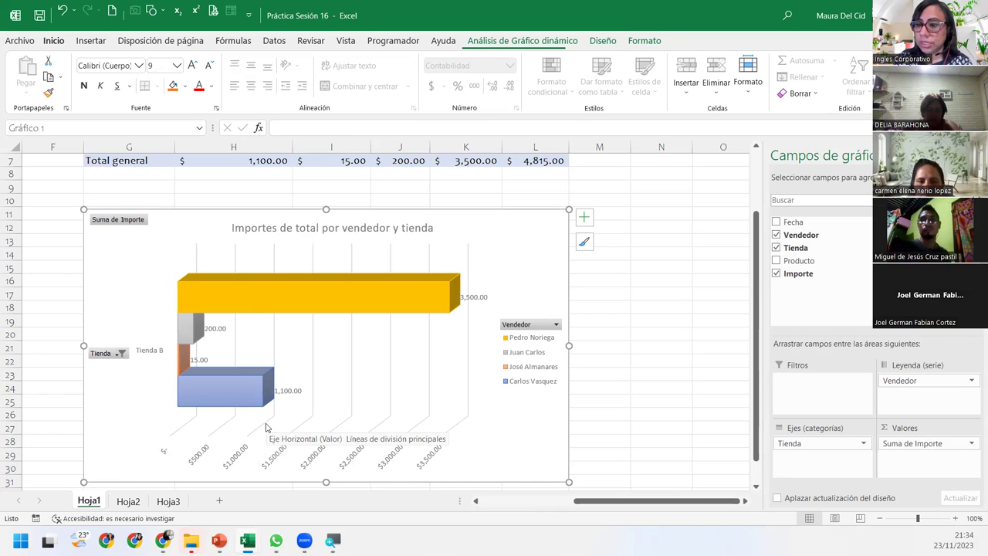
left_click(120, 353)
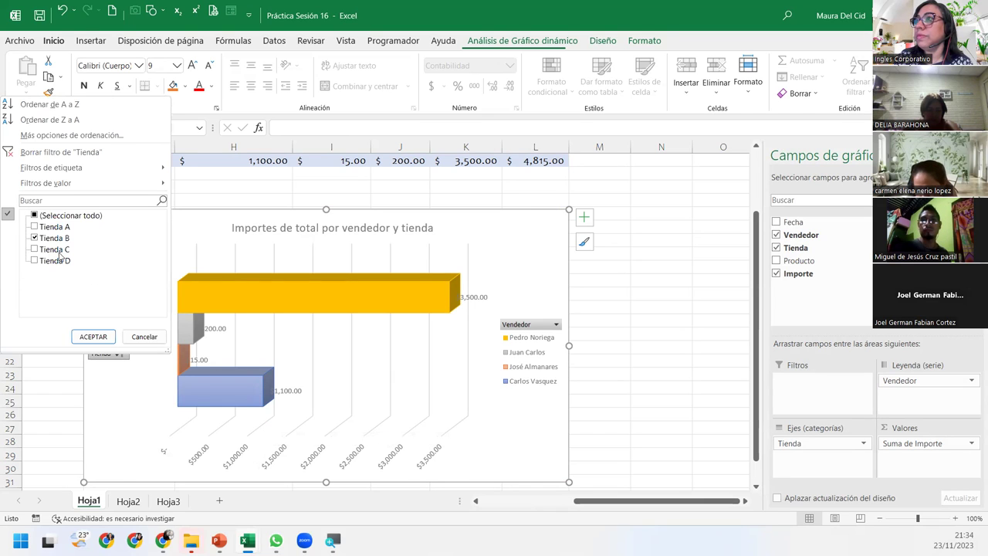
left_click(35, 251)
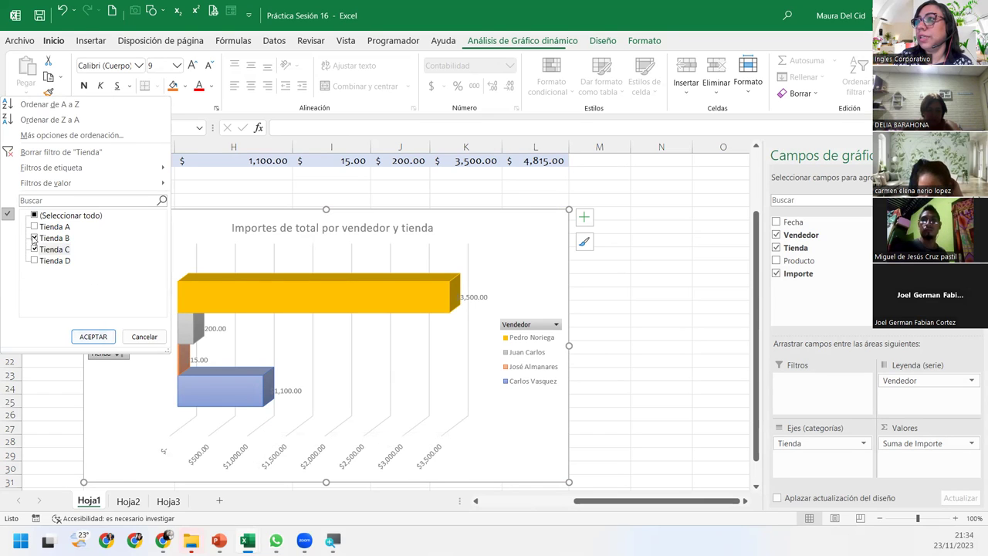
left_click(93, 336)
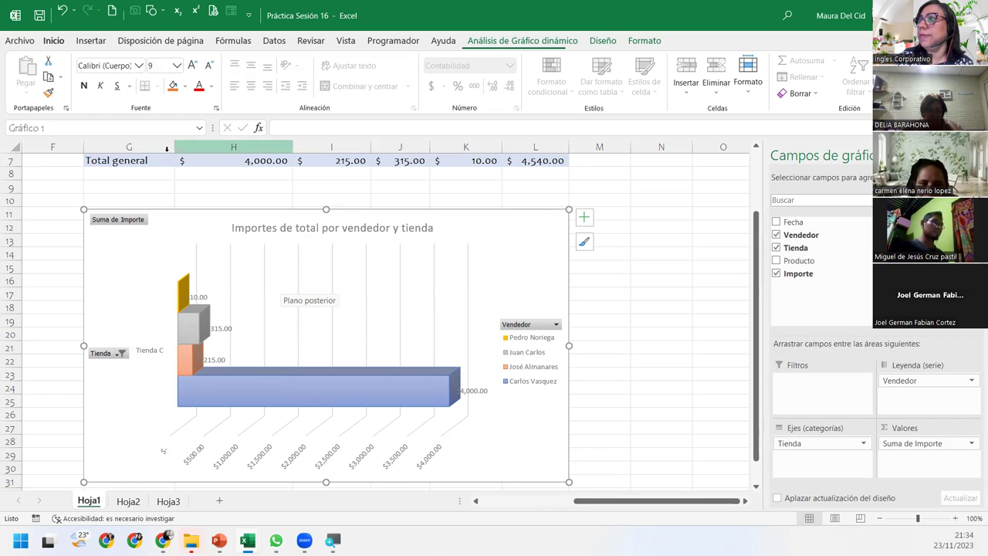
left_click(122, 353)
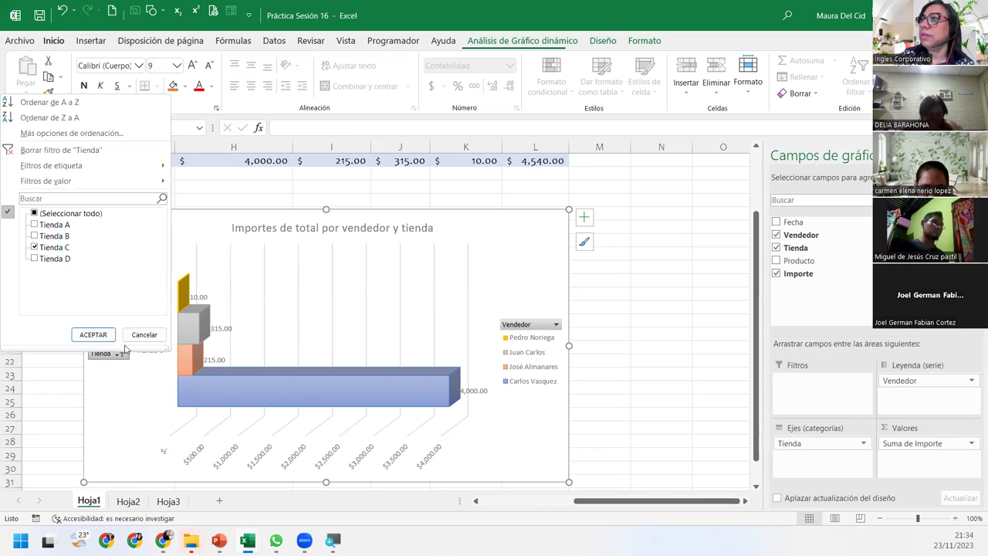
left_click(34, 213)
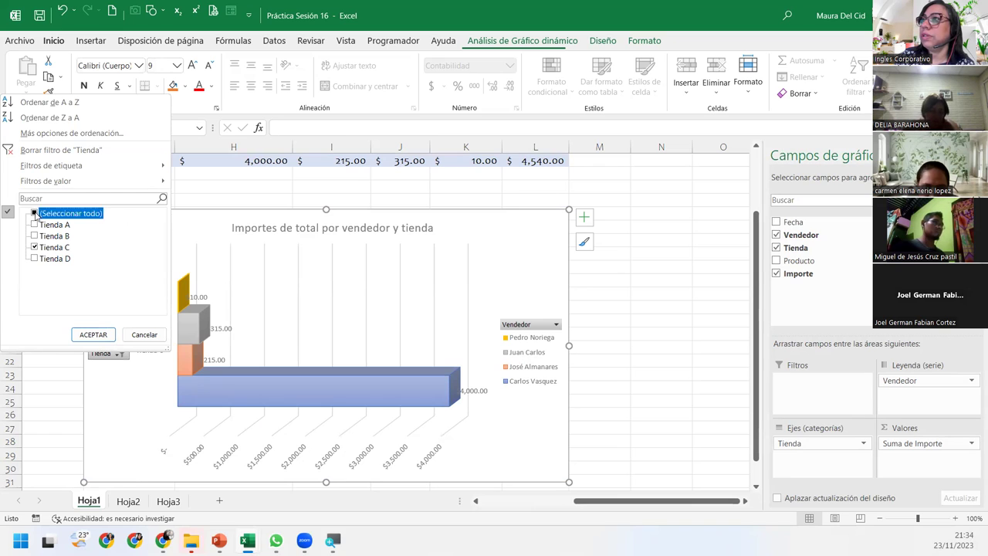
left_click(93, 334)
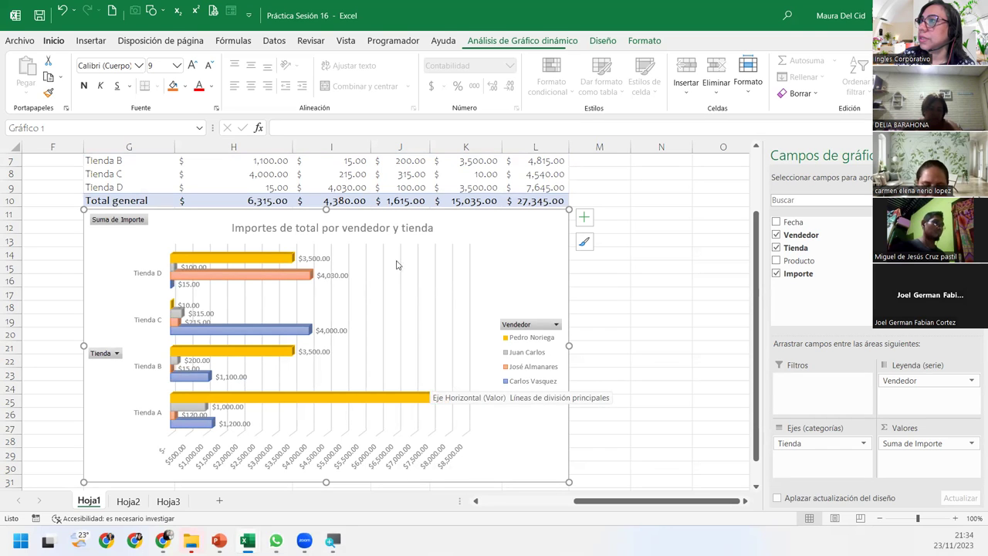
- Move the chart's top edge below row 10, then select pivot cell L7
scroll(501, 365, "up", 1)
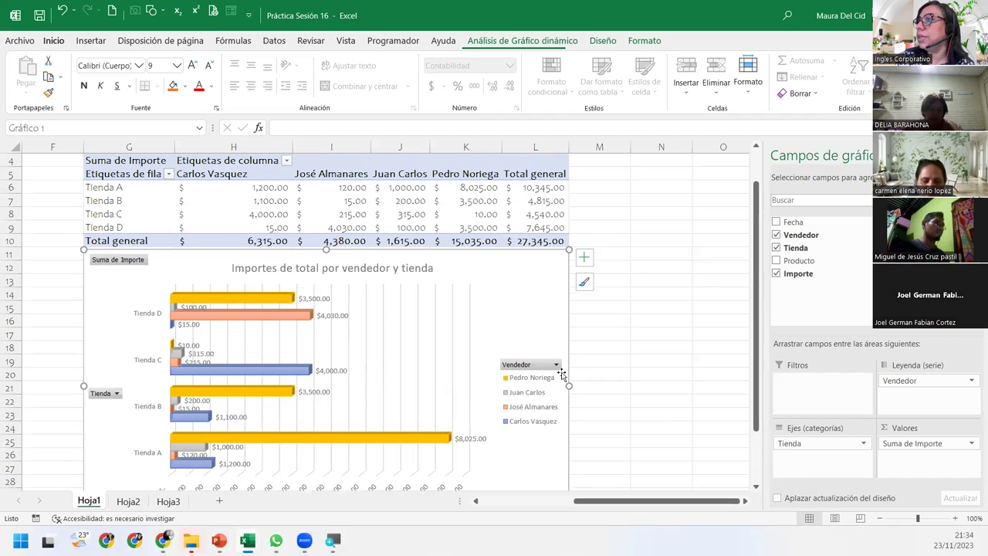
mouse_move(324, 249)
left_mouse_down()
mouse_move(327, 272)
mouse_move(339, 255)
left_mouse_up()
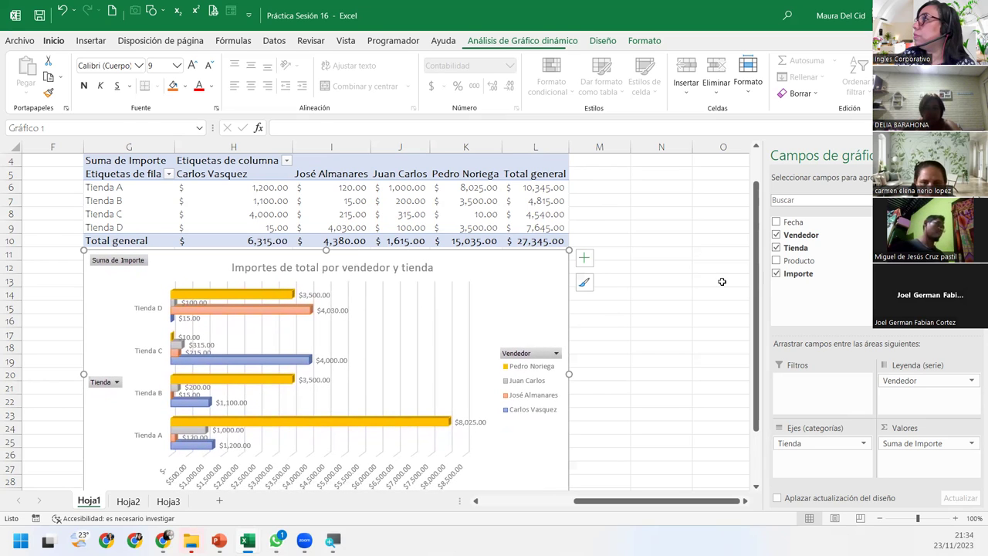
left_click(523, 201)
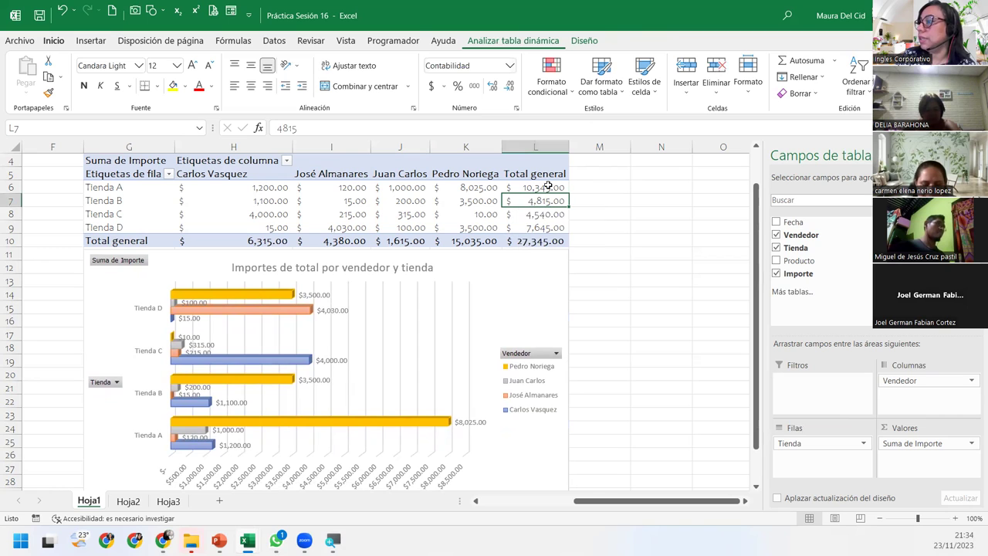
left_click(552, 36)
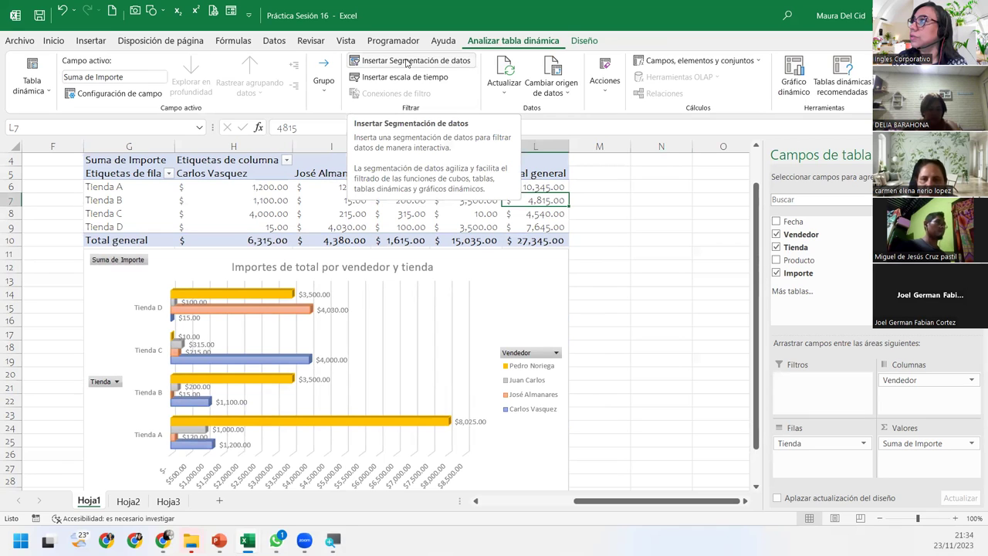
- Insert a Tienda slicer and drag it beside the pivot table in column M
left_click(406, 62)
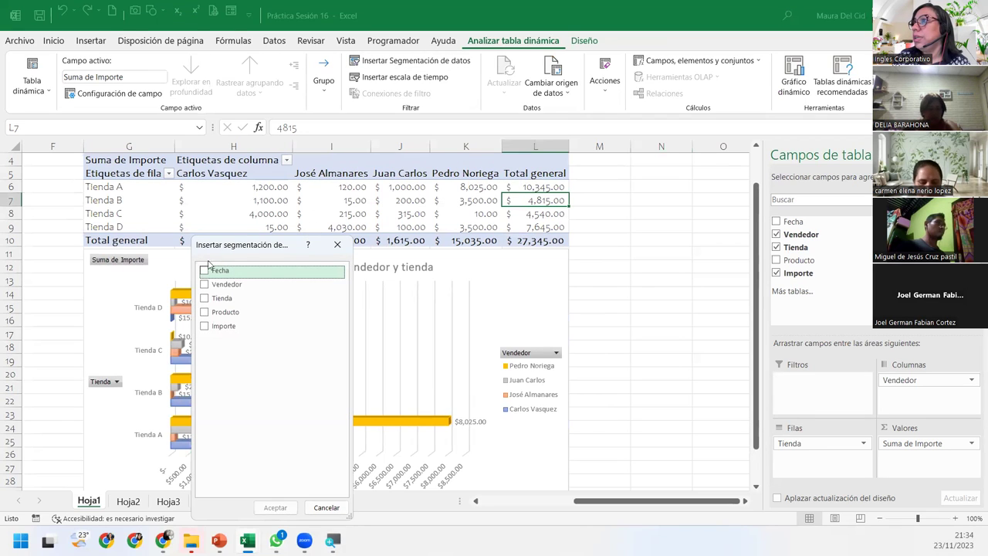
left_click_drag(245, 247, 621, 216)
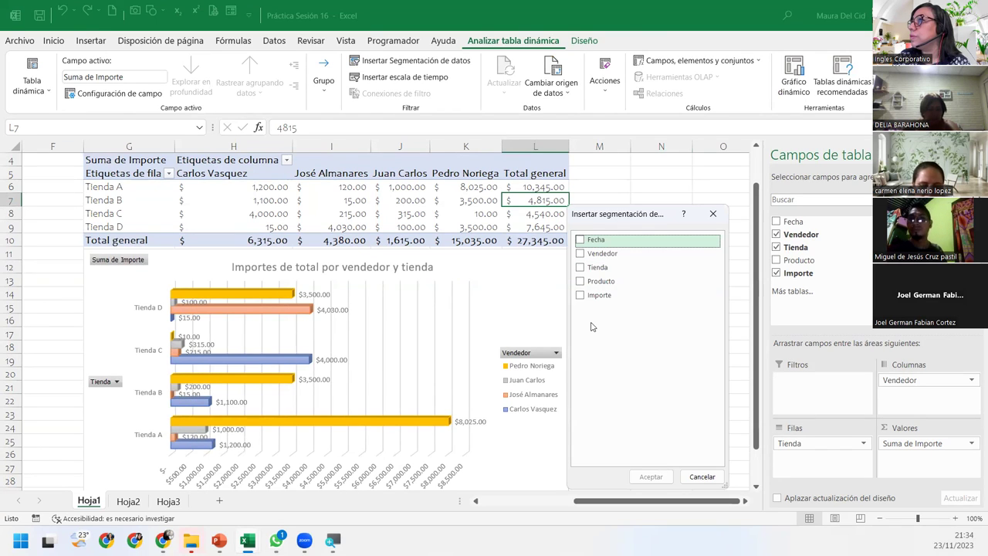
left_click(580, 267)
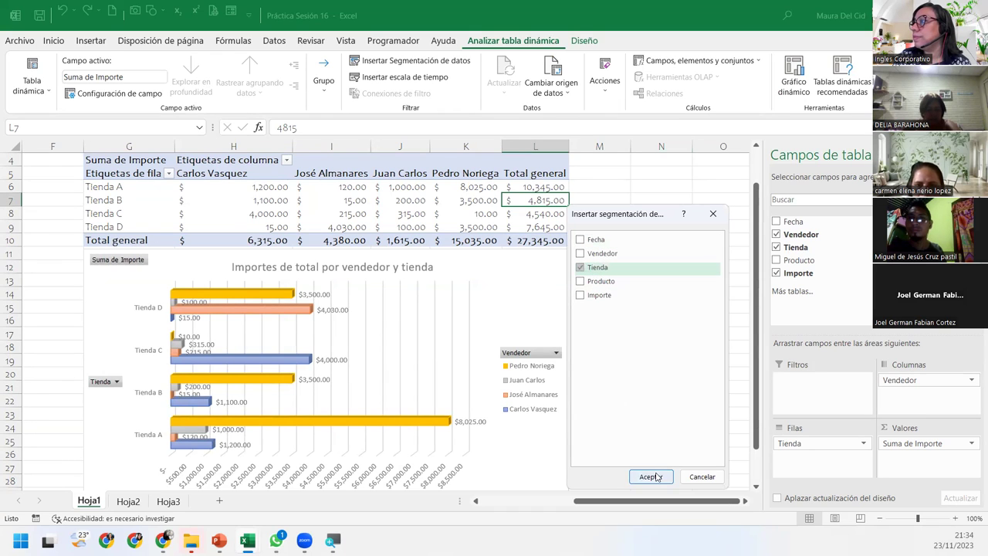
left_click(650, 477)
left_click_drag(378, 251, 614, 165)
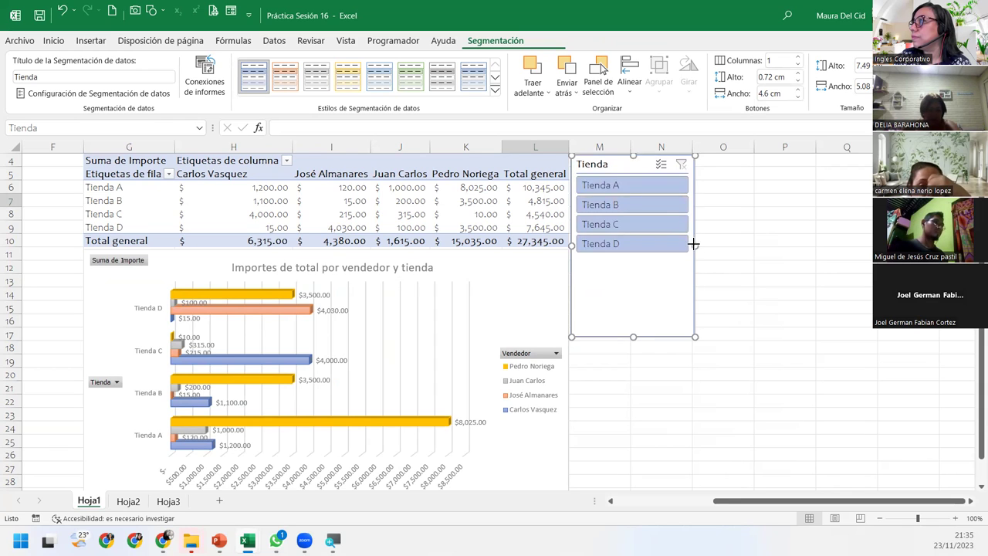
- Make the Tienda slicer narrower and adjust its height
left_click_drag(695, 244, 655, 244)
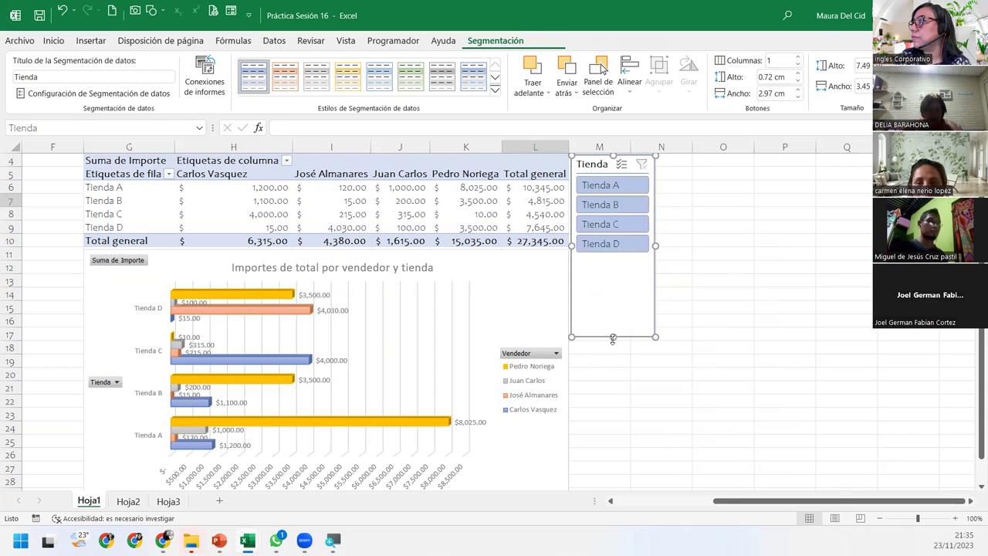
left_click_drag(613, 337, 612, 257)
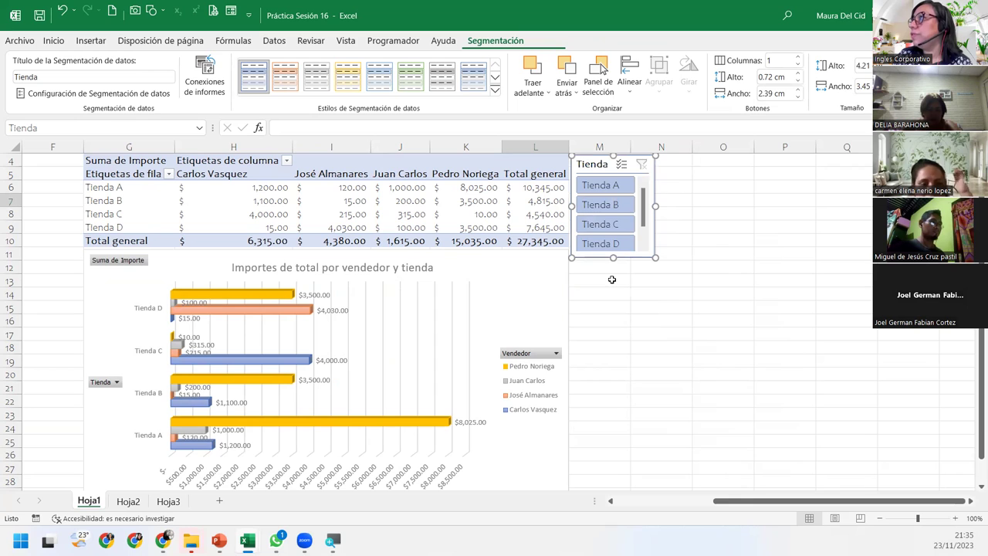
left_click_drag(614, 257, 614, 260)
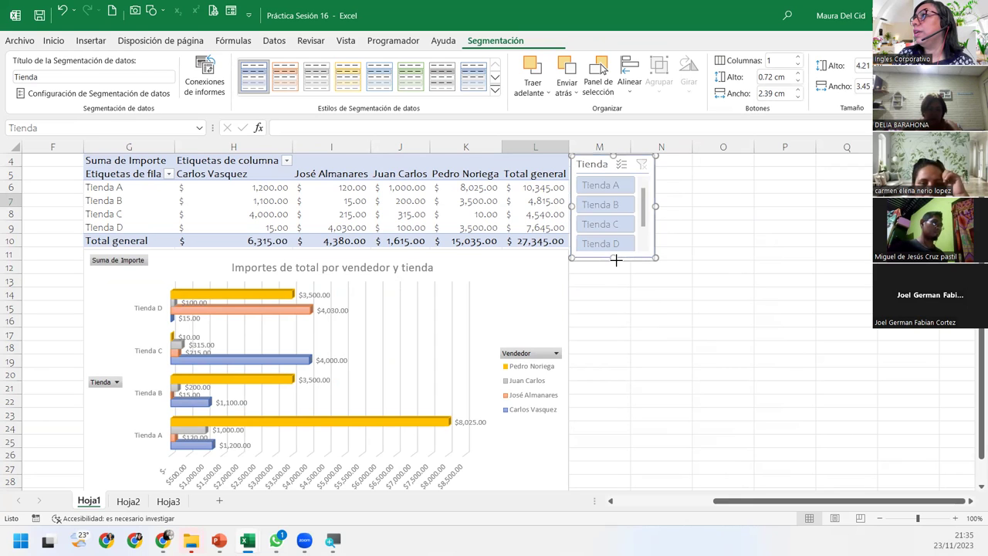
- Click through Tienda D, C, B and A, then multi-select Tienda A with Tienda C
left_click(616, 247)
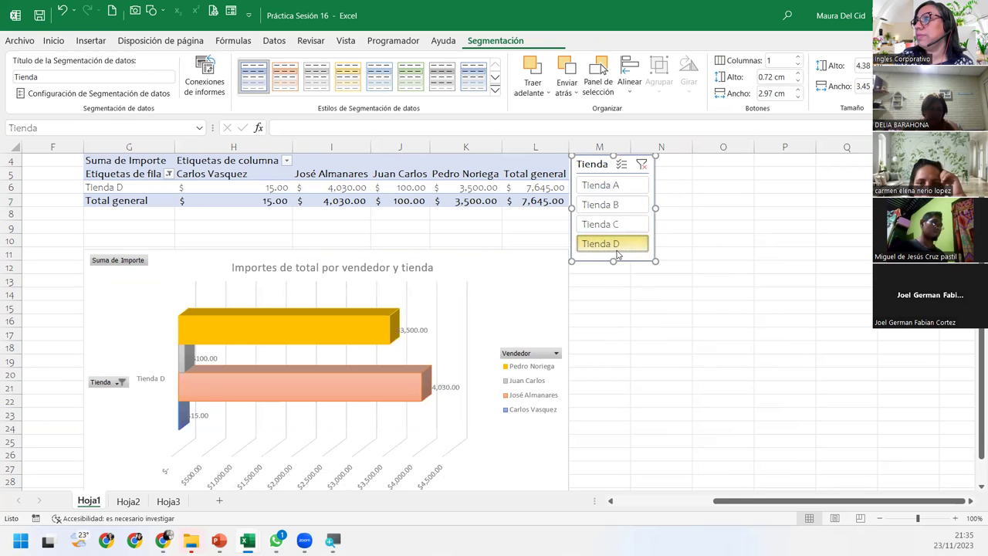
left_click(618, 226)
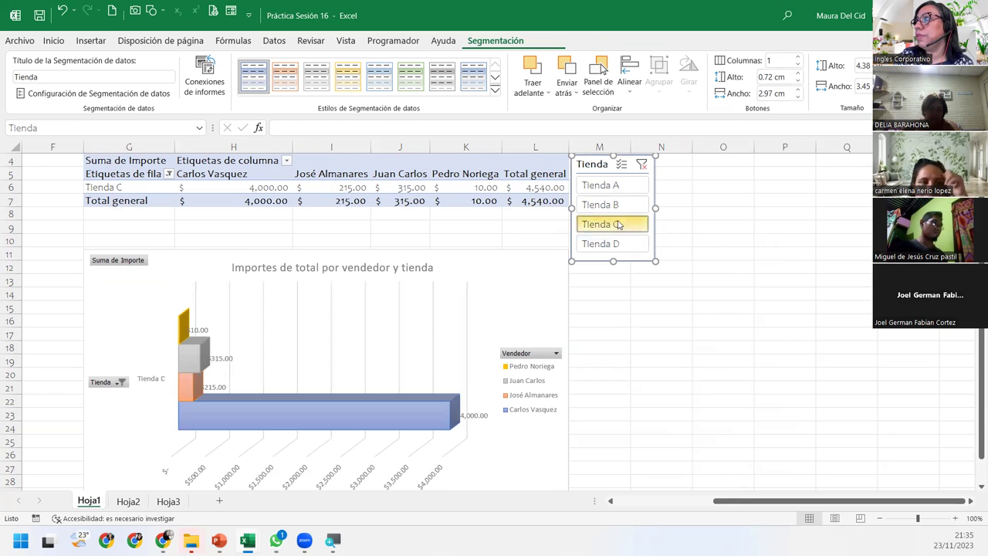
left_click(617, 205)
left_click(618, 185)
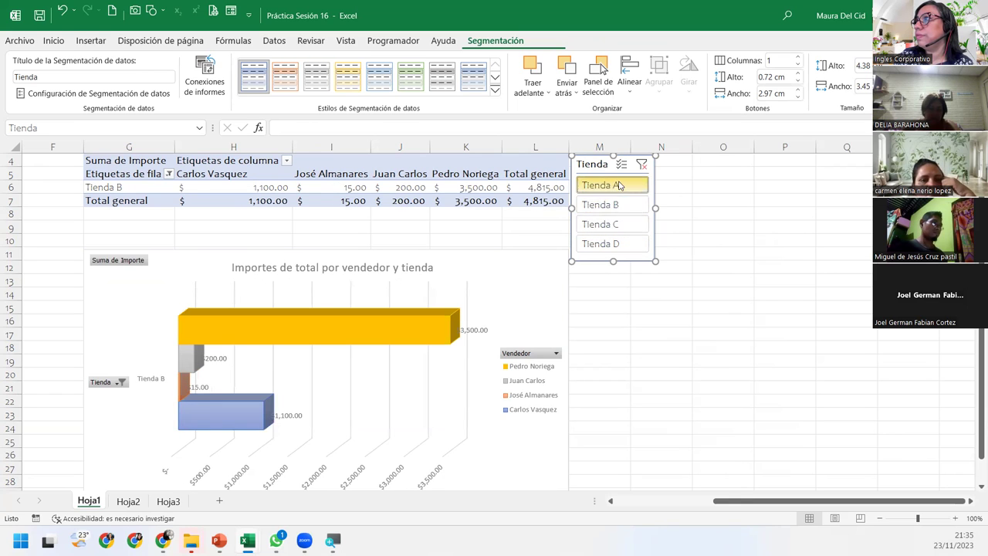
left_click(621, 166)
left_click(600, 226)
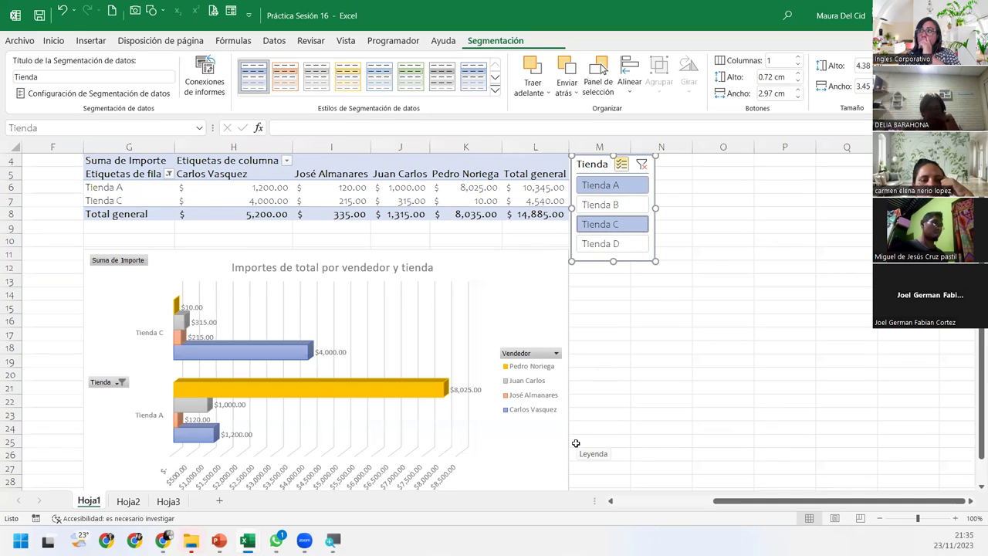
left_click(483, 200)
mouse_move(473, 201)
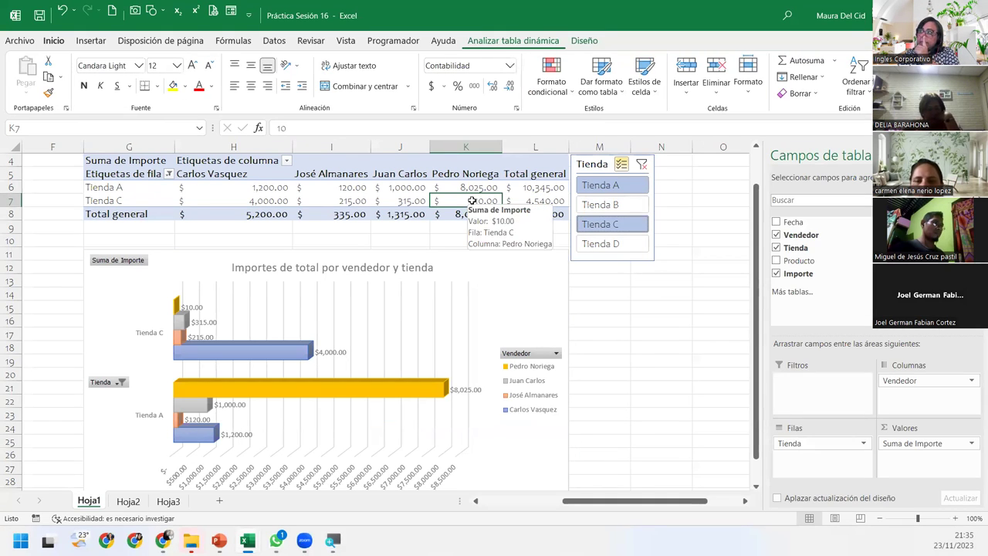
left_click(513, 41)
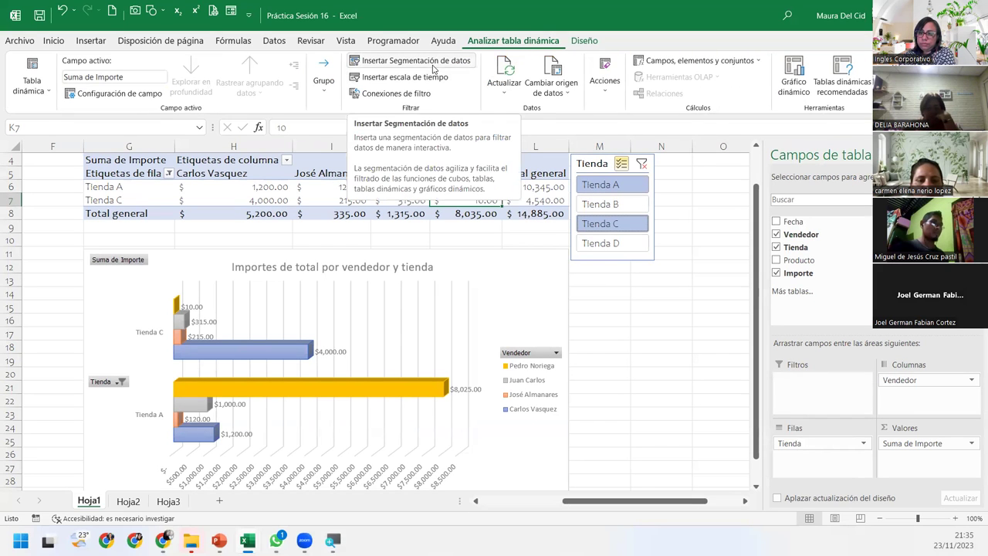
left_click(432, 62)
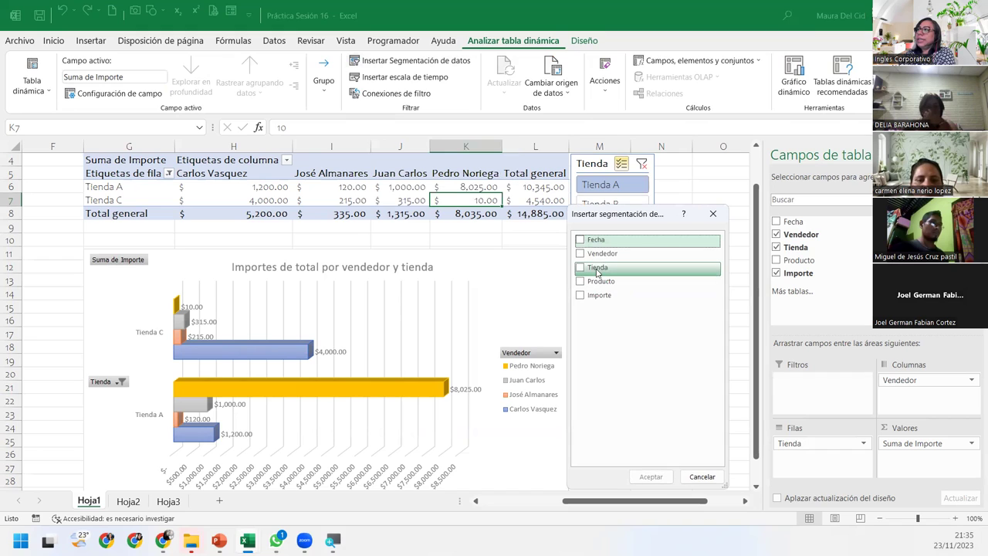
left_click(712, 214)
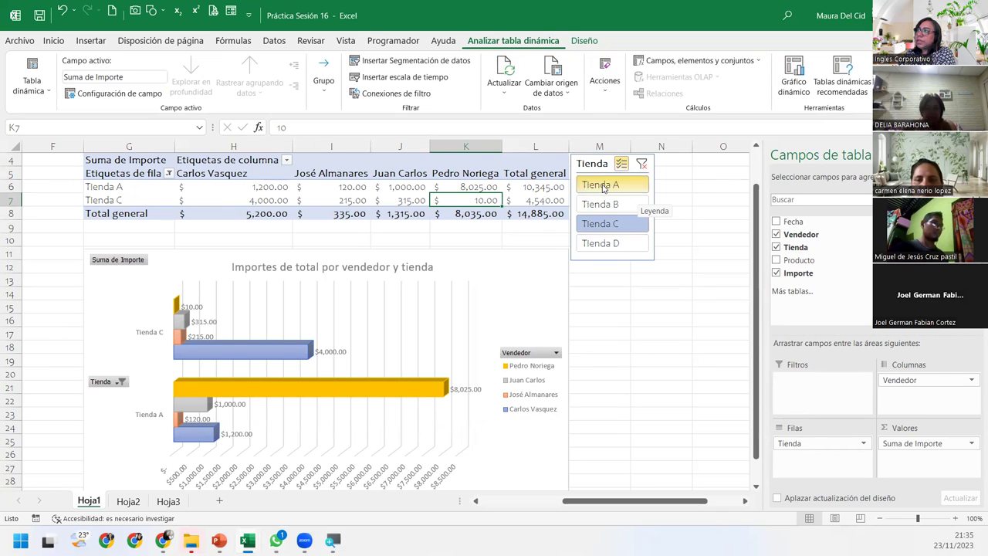
left_click(618, 353)
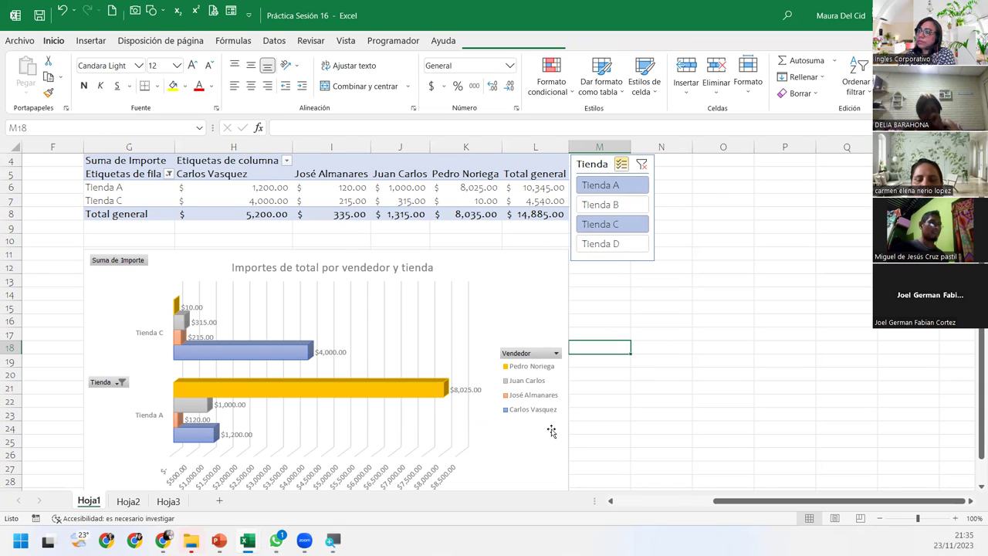
- Drag the pivot chart's bottom edge up slightly to shorten it
left_click(554, 467)
scroll(401, 471, "down", 1)
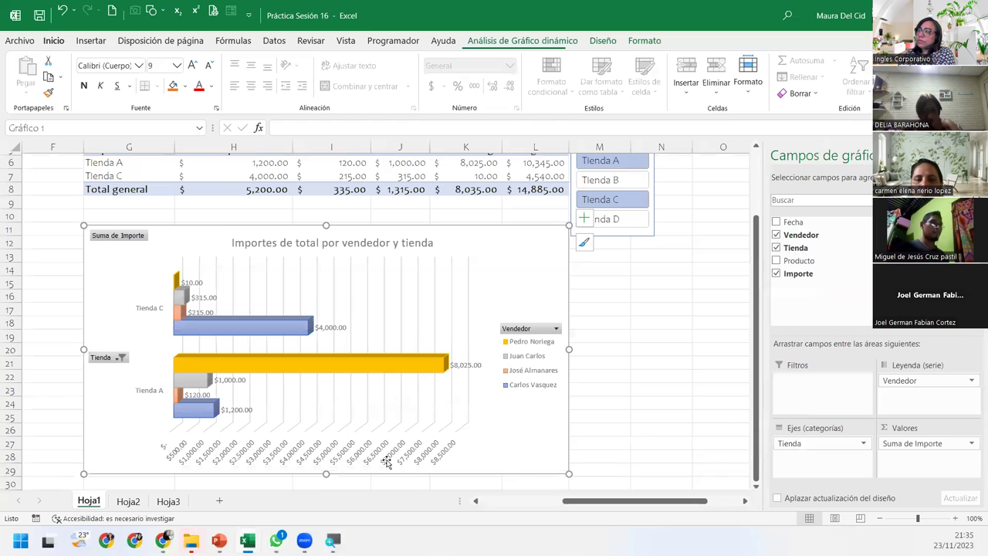
left_click_drag(325, 457, 327, 451)
scroll(357, 440, "up", 1)
scroll(357, 441, "down", 1)
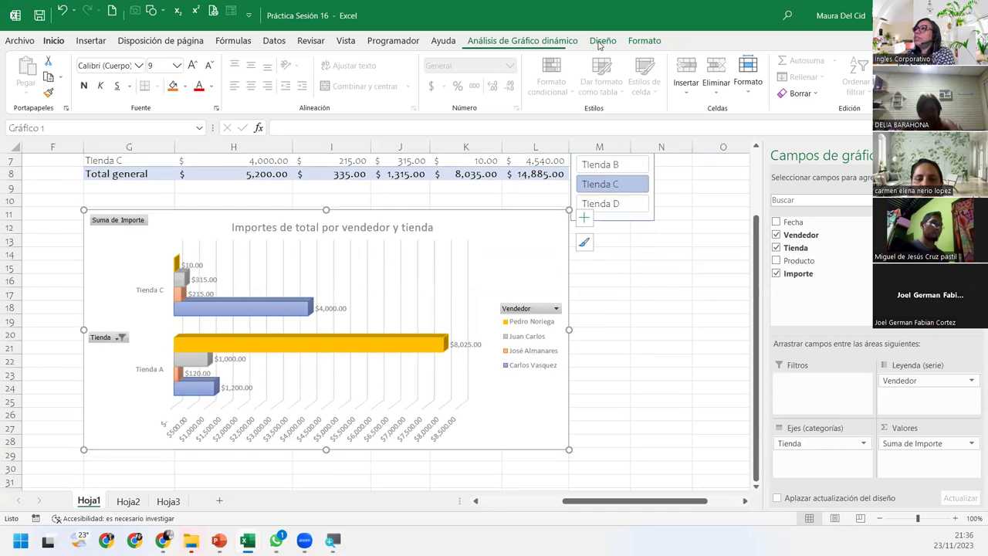
- Select Área del gráfico from the Format tab's Chart Elements box
left_click(600, 41)
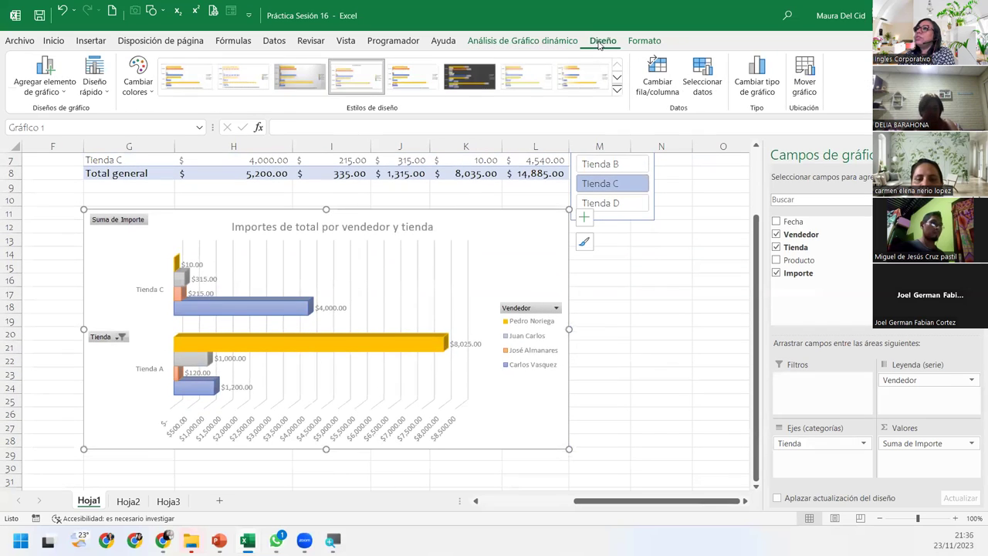
left_click(545, 42)
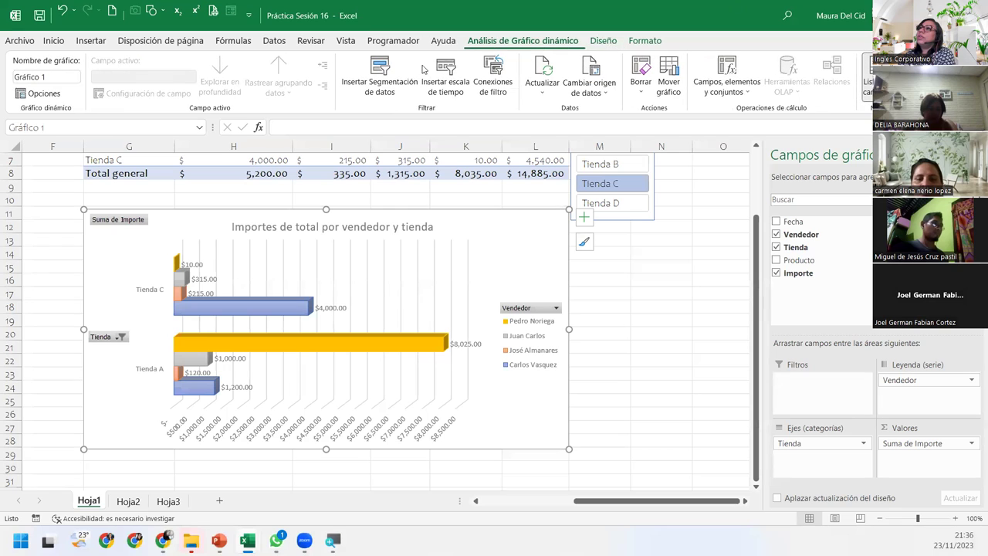
left_click(645, 42)
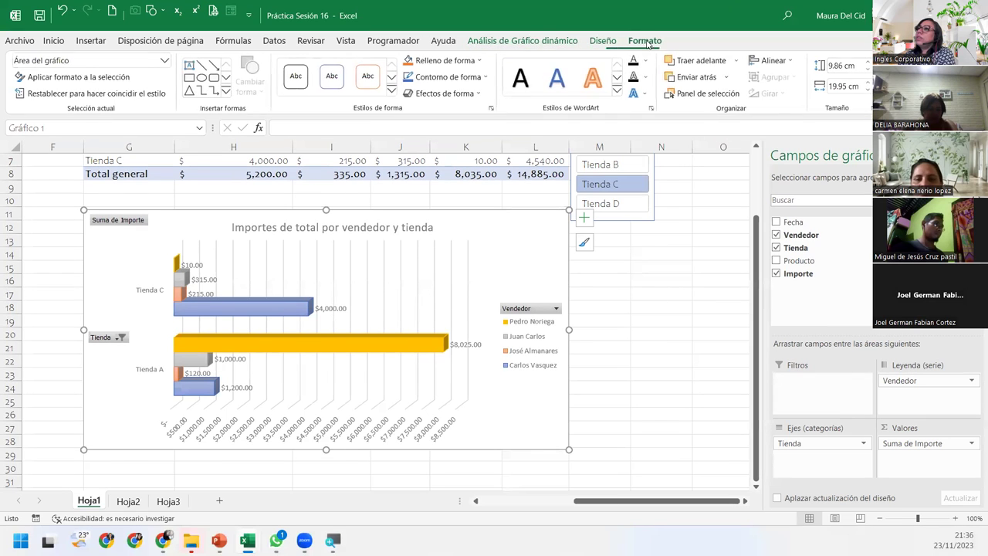
left_click(165, 63)
left_click(53, 89)
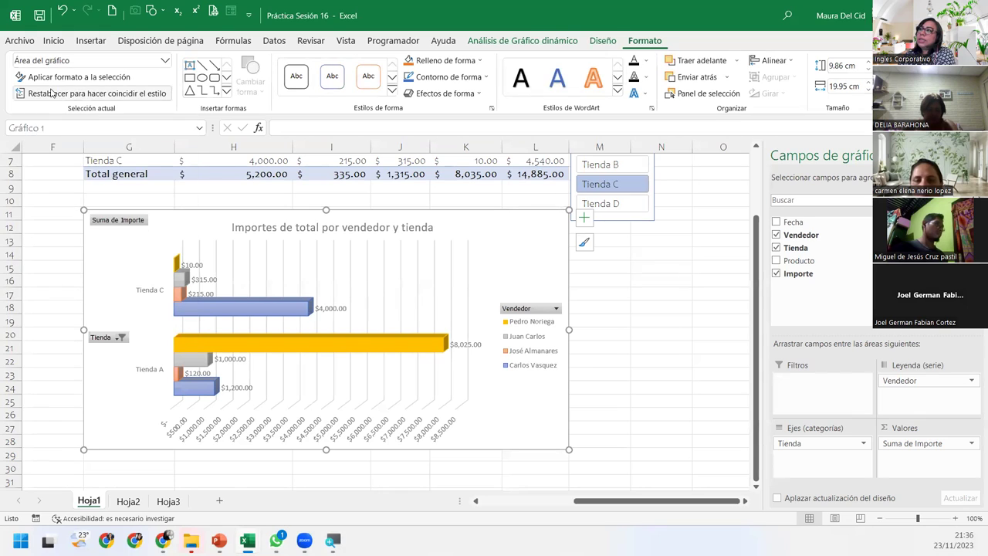
left_click(52, 41)
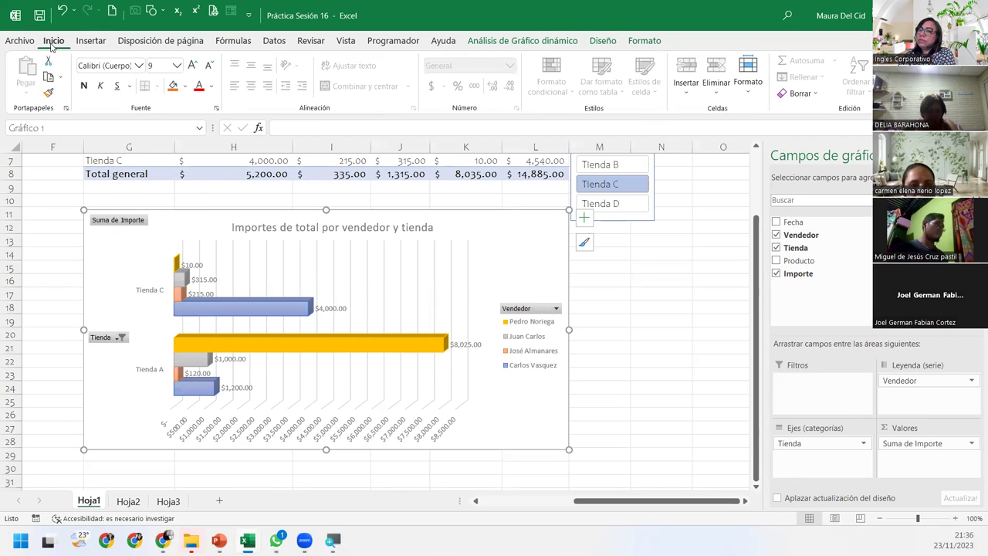
- Set the chart text font to Maiandra GD and the value-axis labels to size 8
left_click(139, 66)
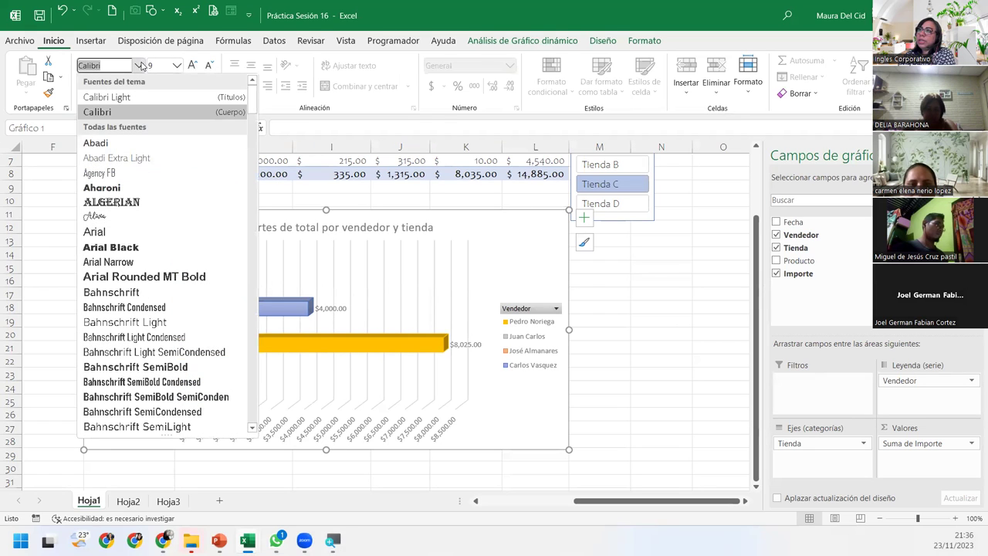
type("mai")
key("Return")
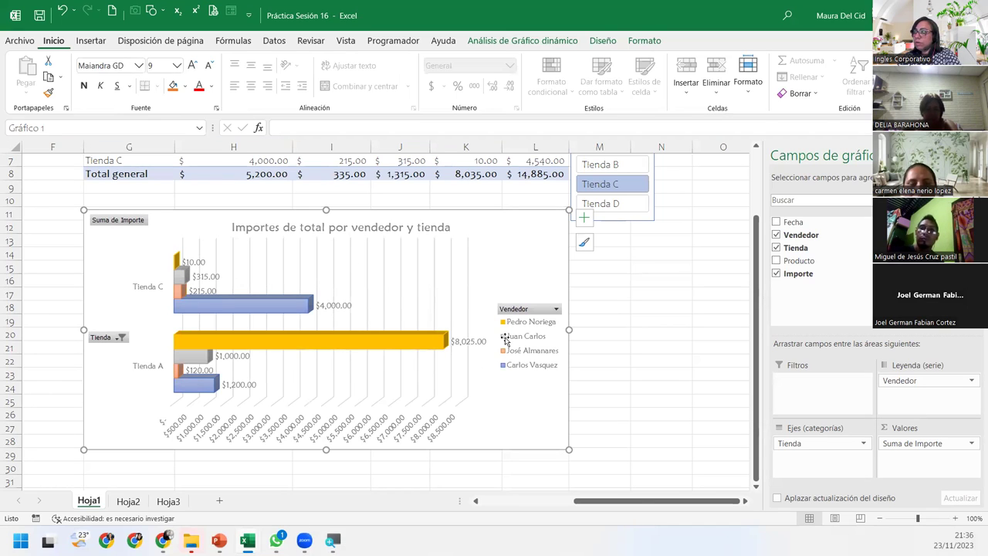
left_click(368, 437)
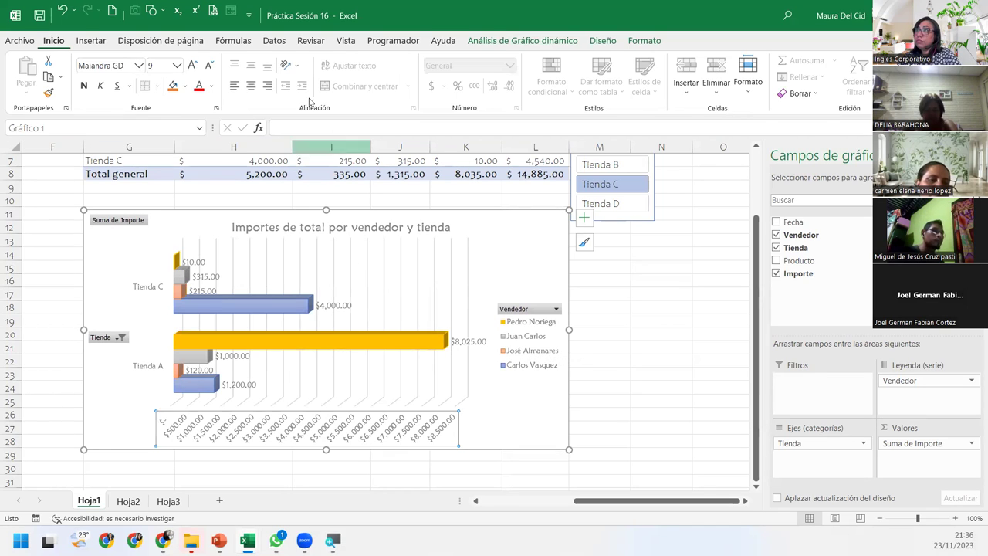
left_click(215, 67)
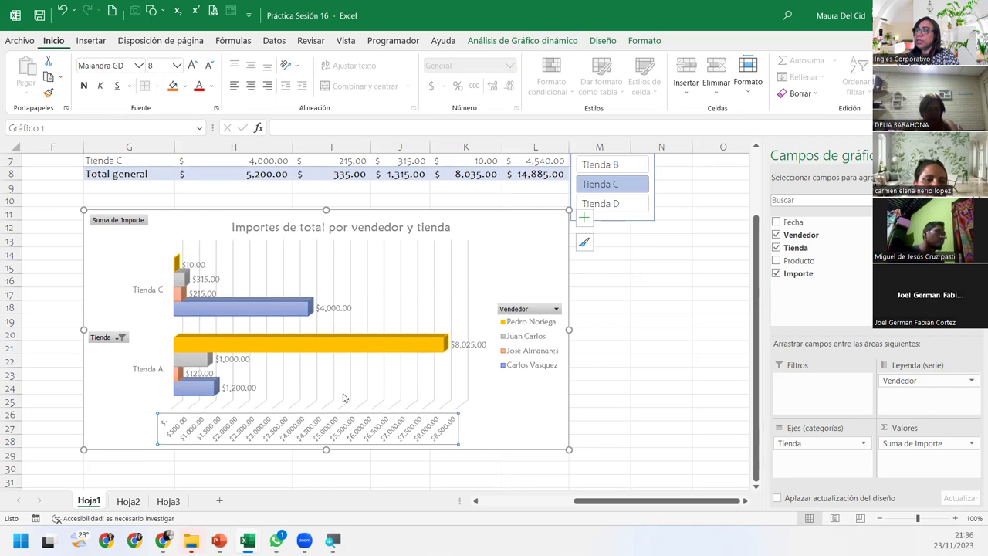
- Colour all of the chart area's text blue
left_click(111, 395)
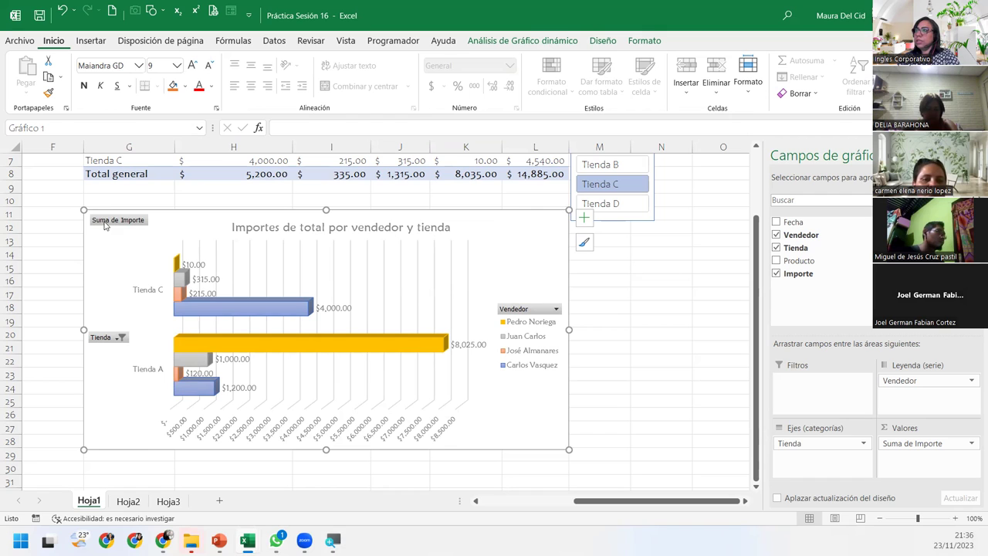
left_click(211, 86)
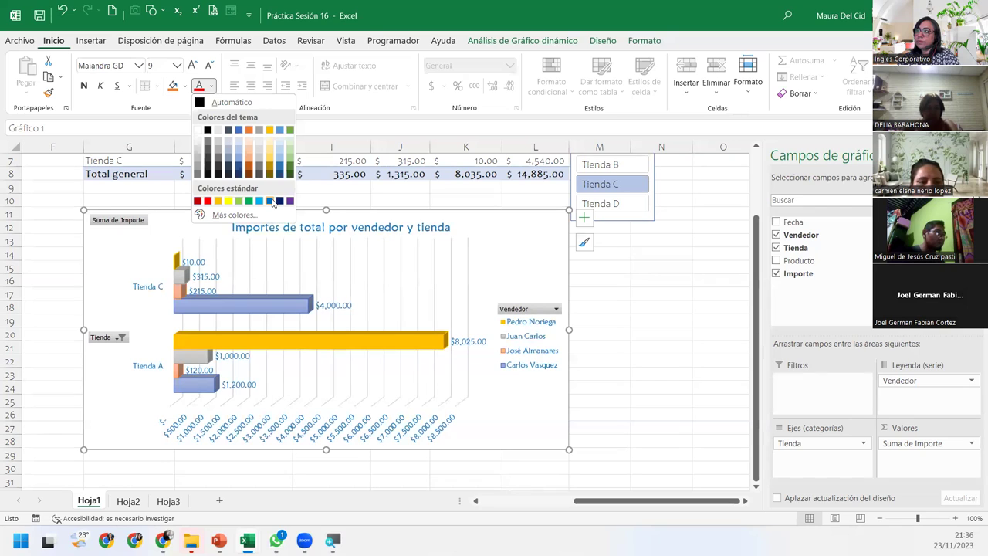
left_click(272, 200)
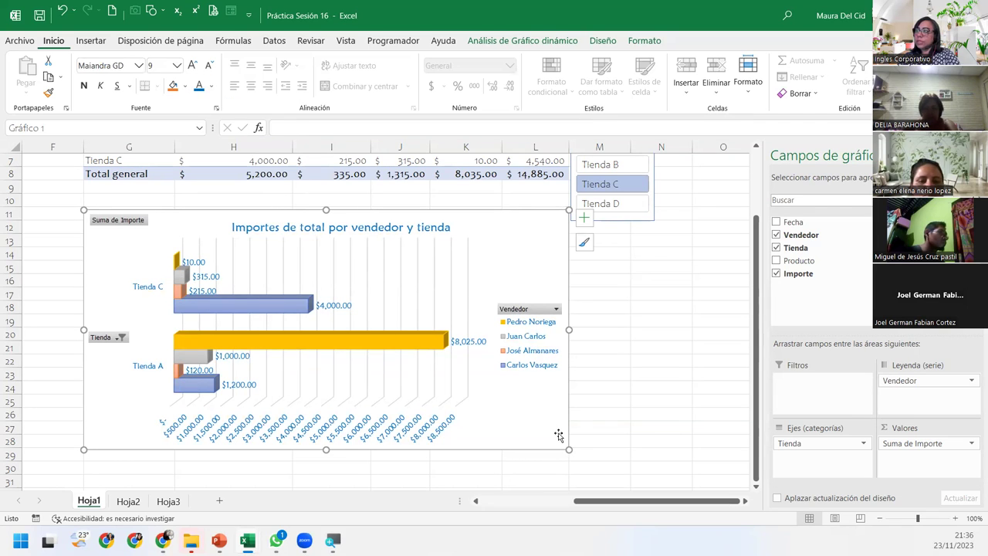
scroll(592, 409, "up", 1)
scroll(591, 409, "up", 1)
scroll(592, 409, "down", 1)
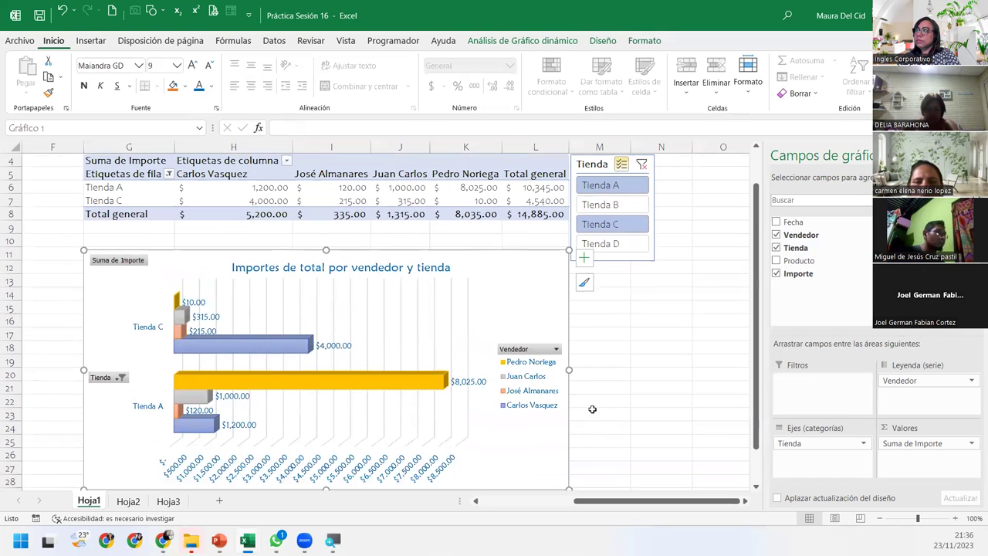
- Enter the author's full name in cell M13 beside the pivot chart
left_click(595, 347)
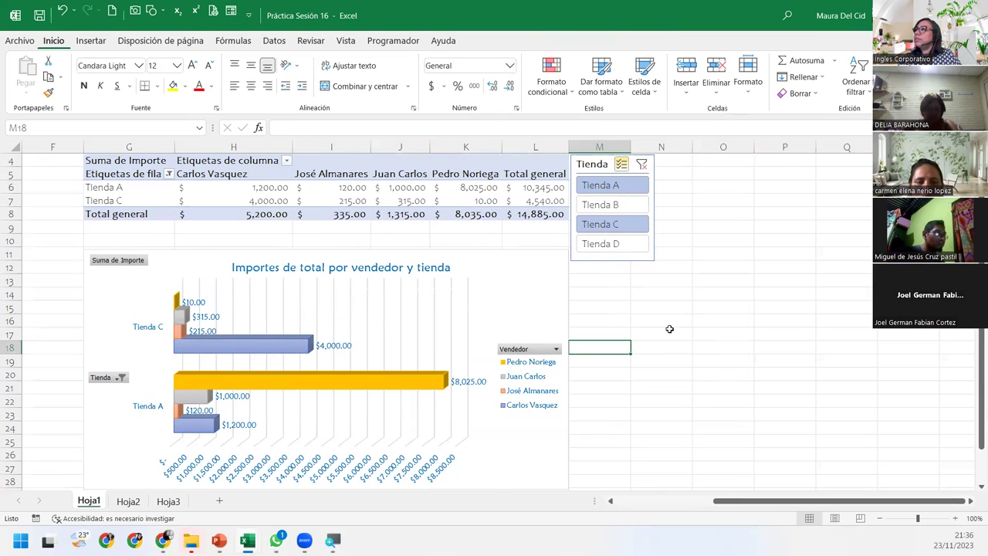
left_click(608, 285)
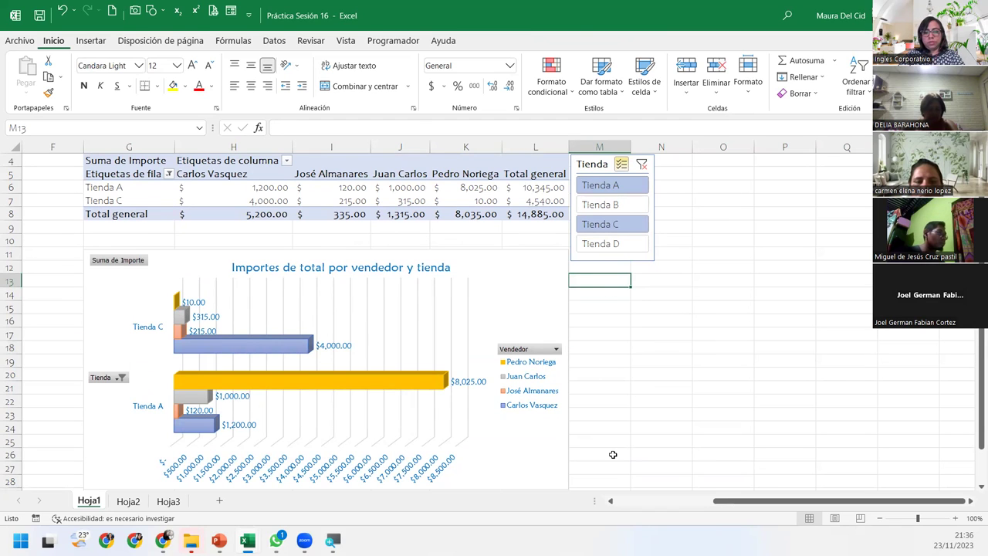
type("Maura Del Cid")
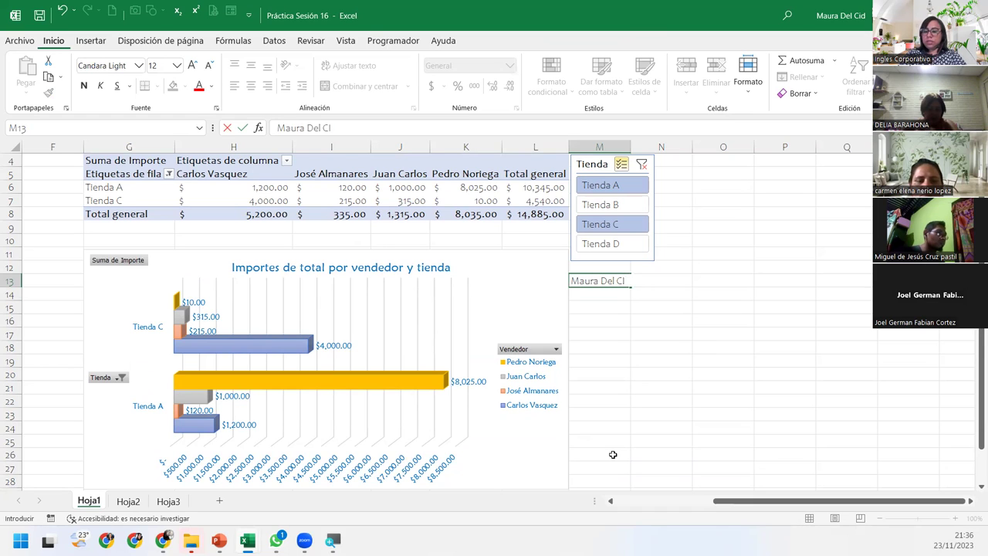
key("Return")
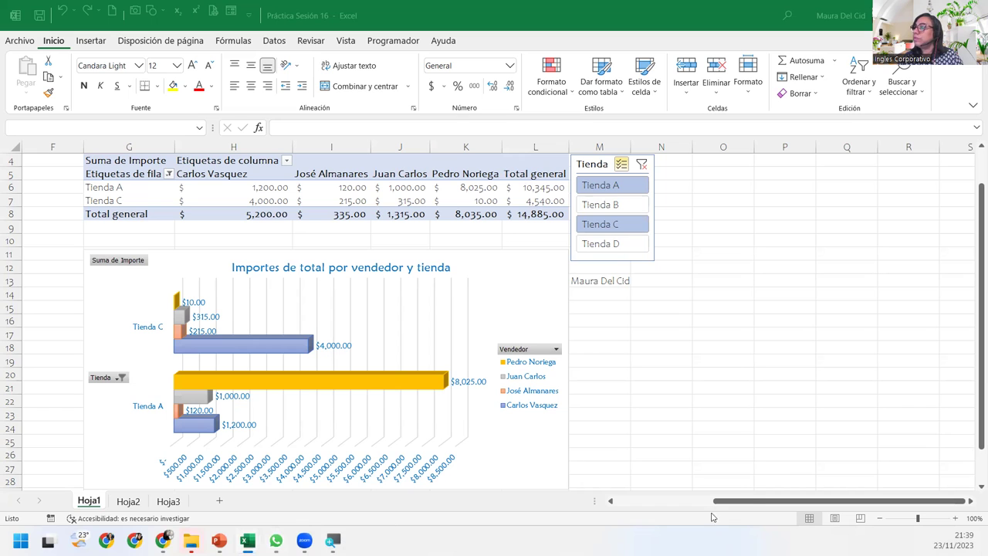
- Copy the green title banner in merged cell G1 on Hoja1
left_click_drag(750, 503, 641, 505)
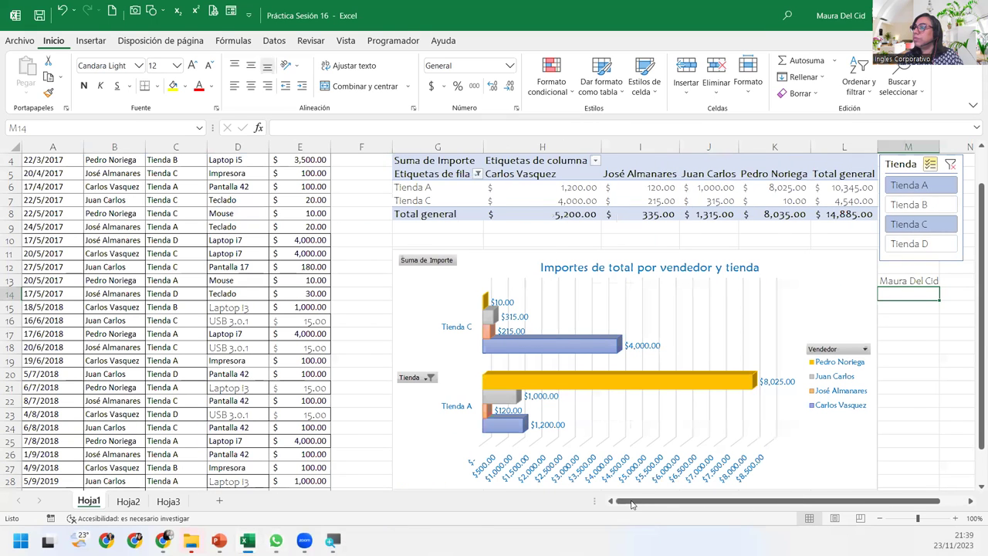
left_click(35, 225)
scroll(85, 247, "up", 1)
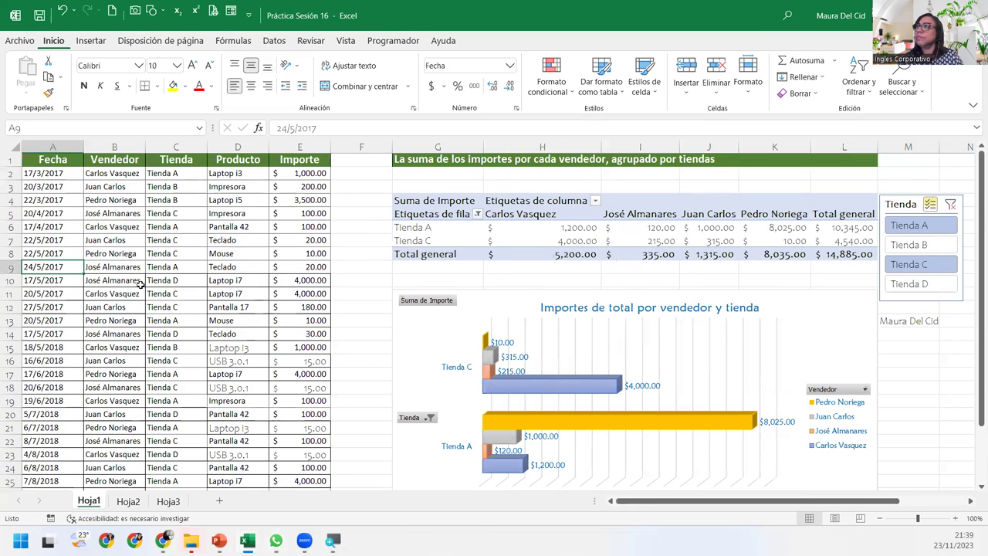
left_click(418, 159)
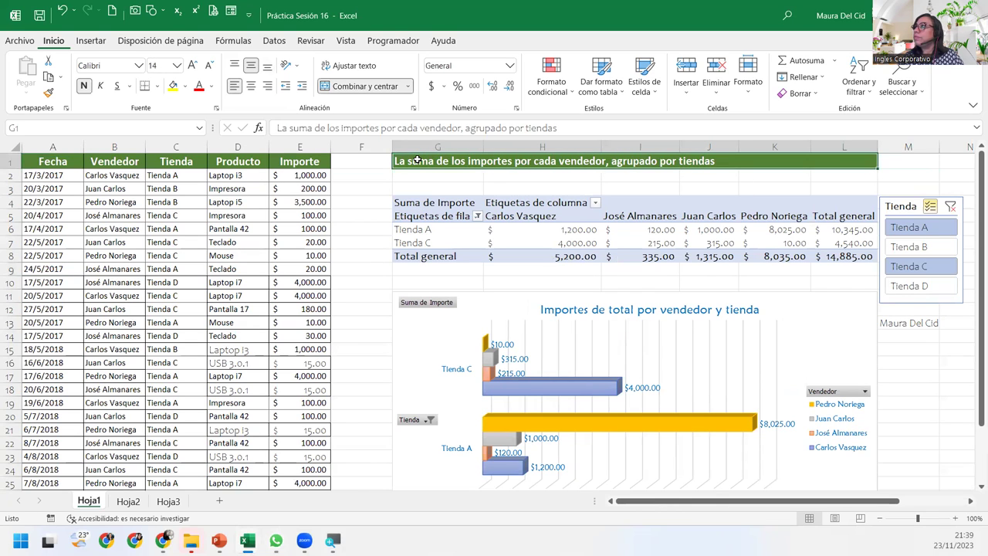
key("ctrl+c")
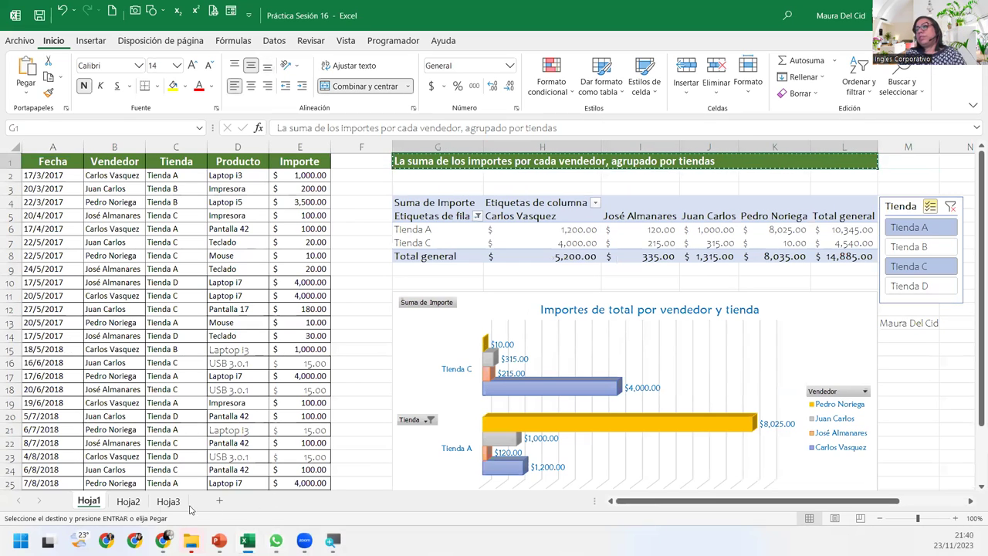
- Paste the copied green banner into cell A1 of the blank Hoja2 sheet
left_click(131, 503)
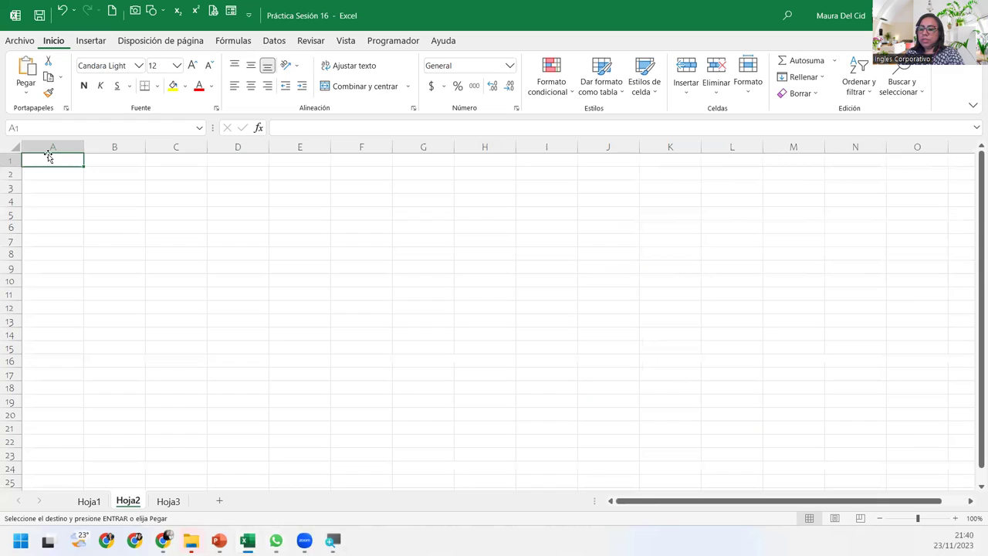
key("Return")
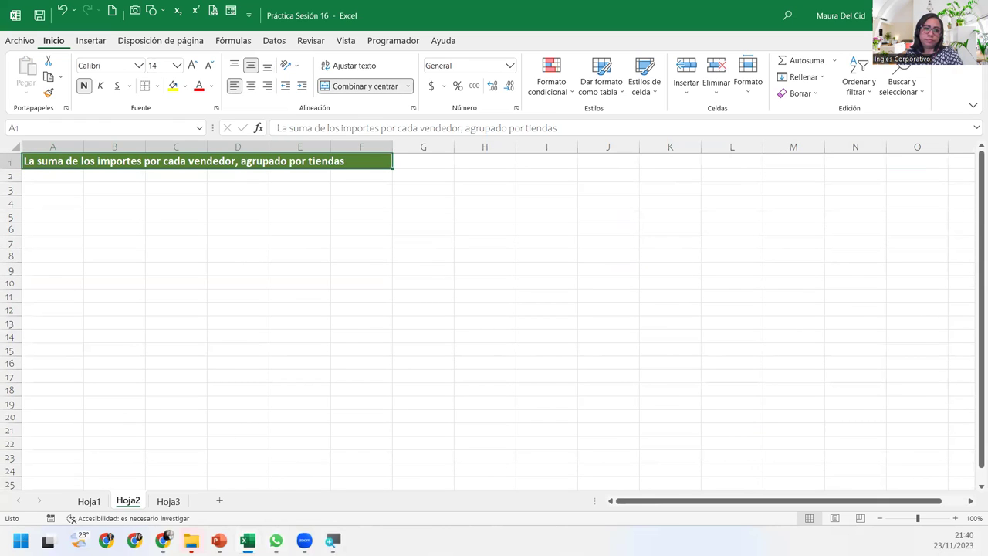
scroll(494, 316, "down", 4)
scroll(493, 316, "up", 4)
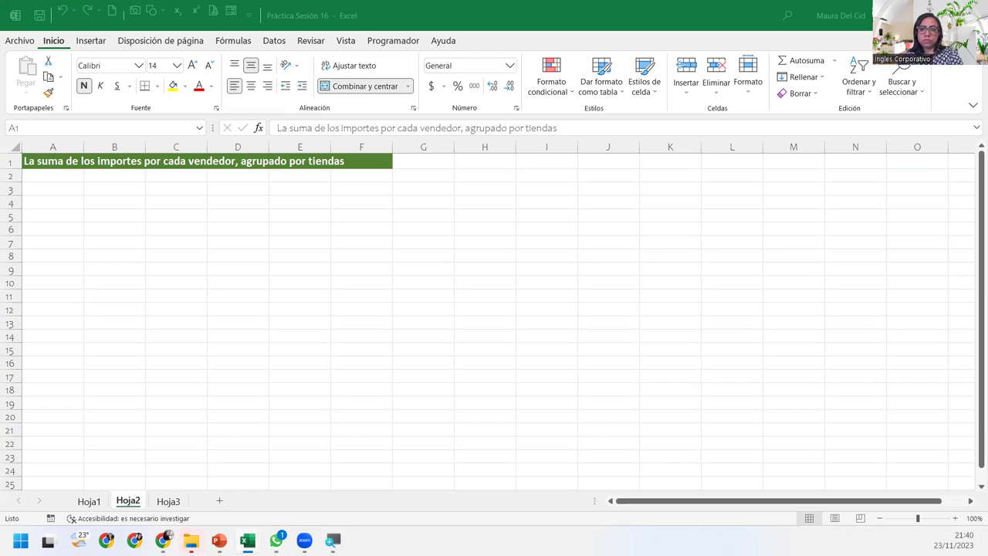
- Type 'Importe de tiendas agrupado por fecha (Año y mes)' in A1, then prefix 'Promedio del'
left_click(85, 159)
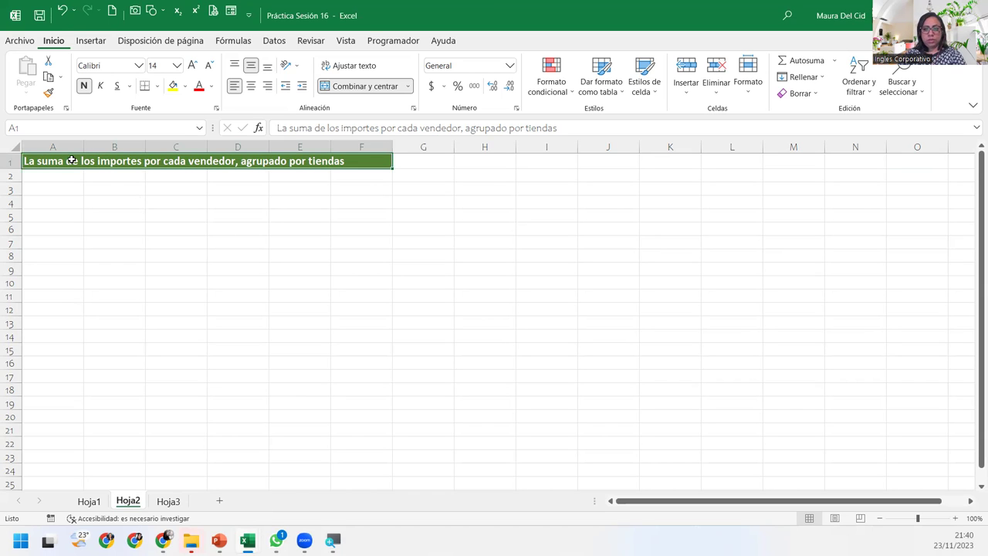
type("Importe de tiendas a")
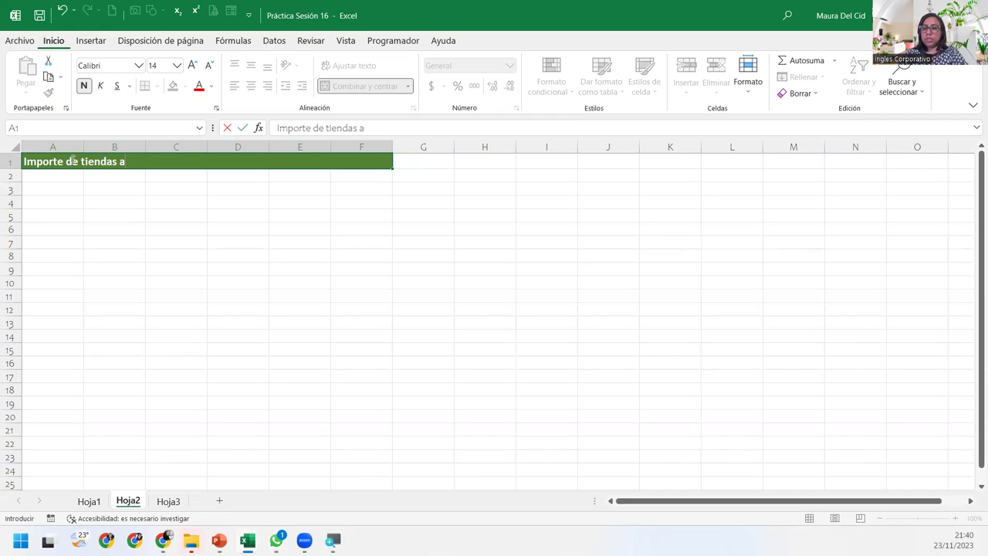
type("grupado por fecha (Año y mes")
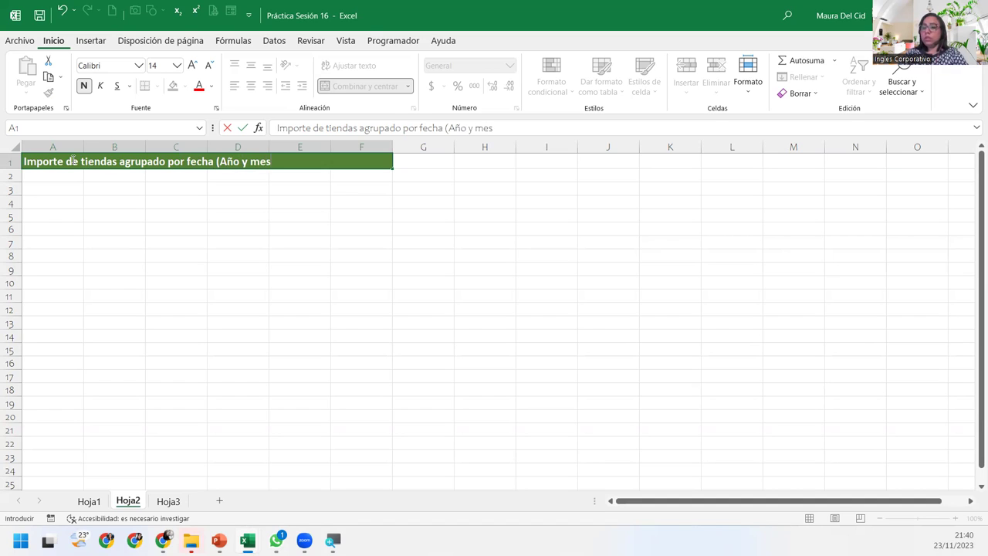
type(")")
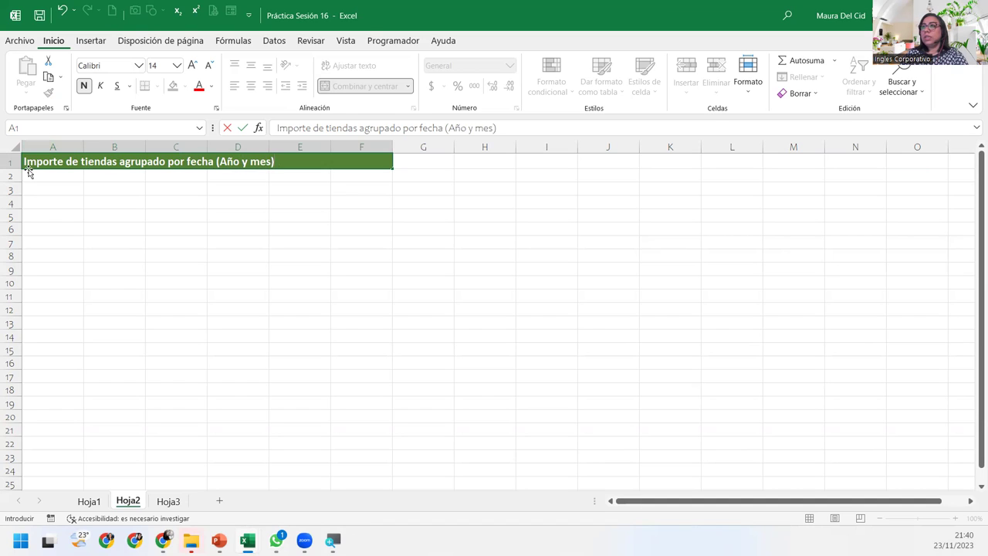
key("F2")
type("Promedio del i")
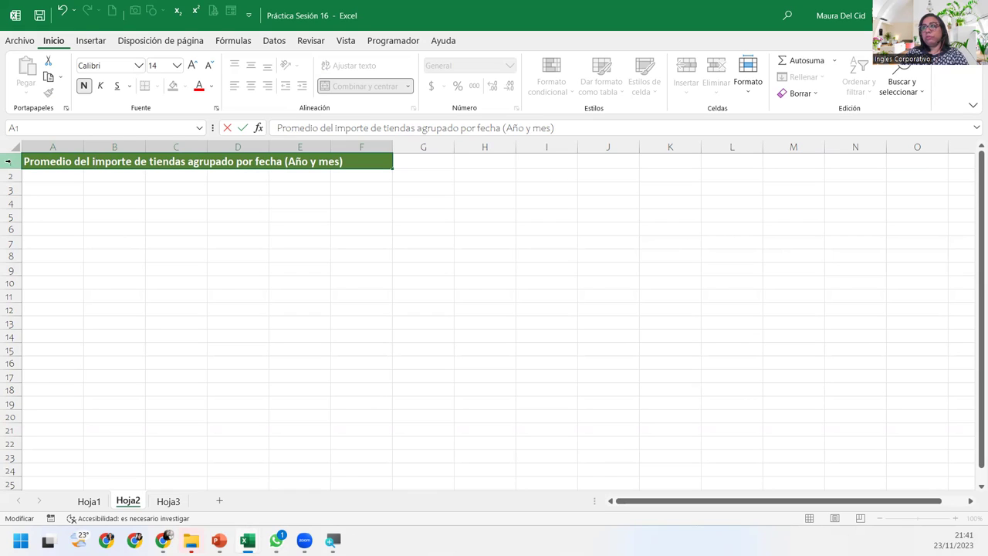
key("Return")
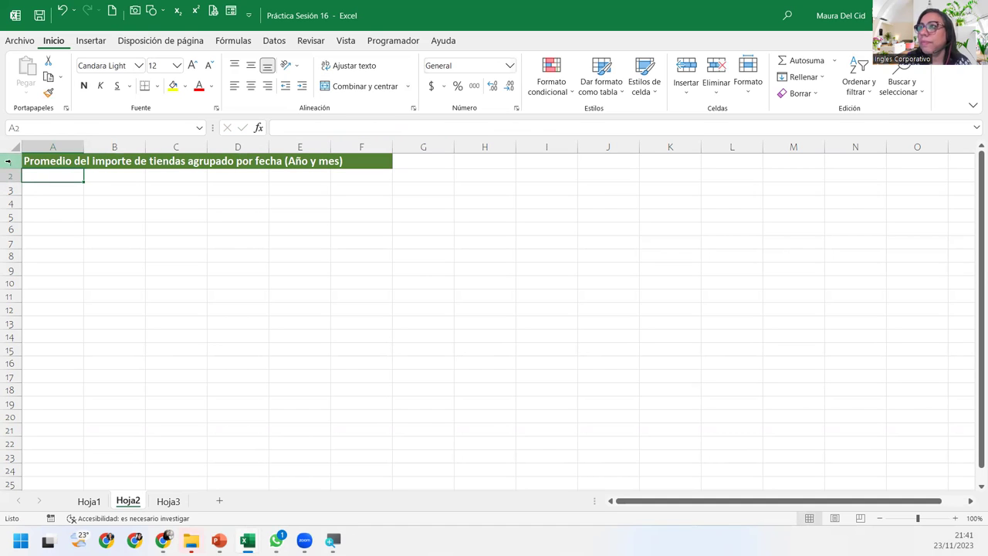
- Switch to Hoja1 and select cell A2 inside the sales data table
left_click(67, 223)
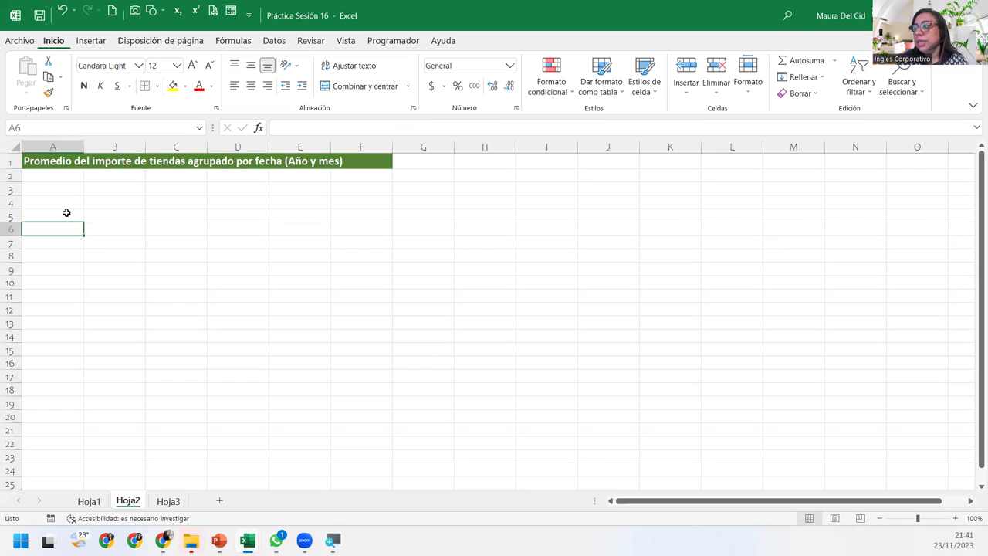
left_click(67, 213)
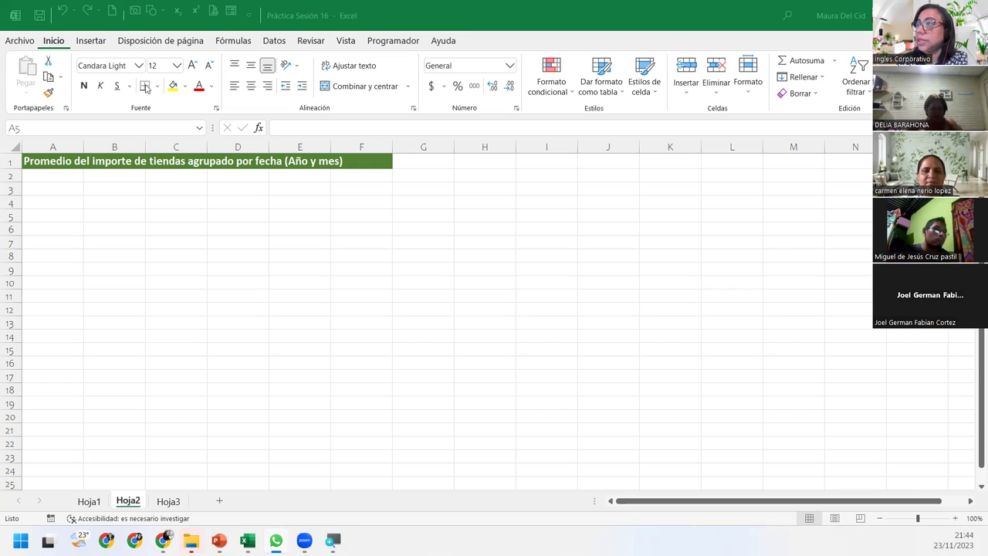
left_click(89, 501)
left_click(47, 176)
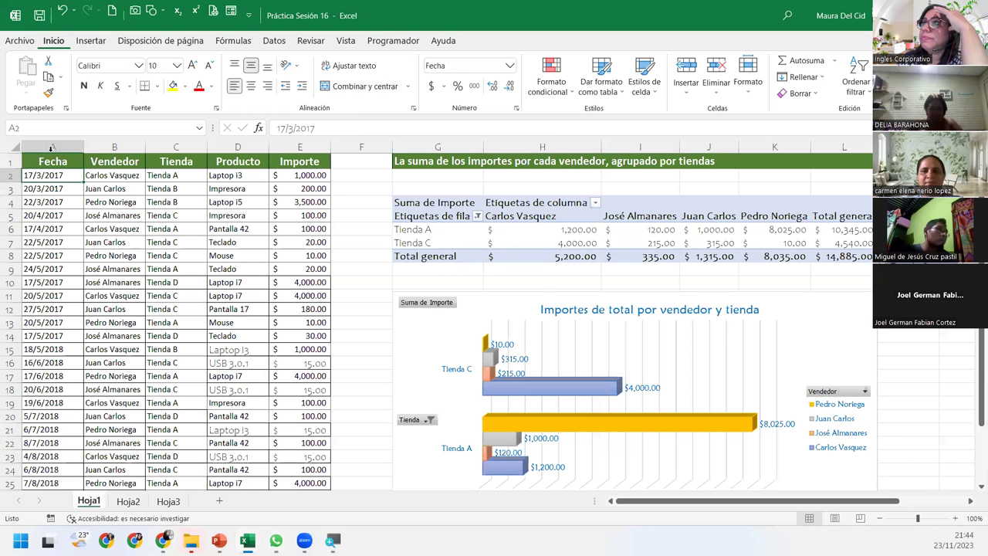
- Insert a pivot table from the Hoja1 sales data on the existing sheet at Hoja2!$A$4
left_click(91, 41)
left_click(27, 73)
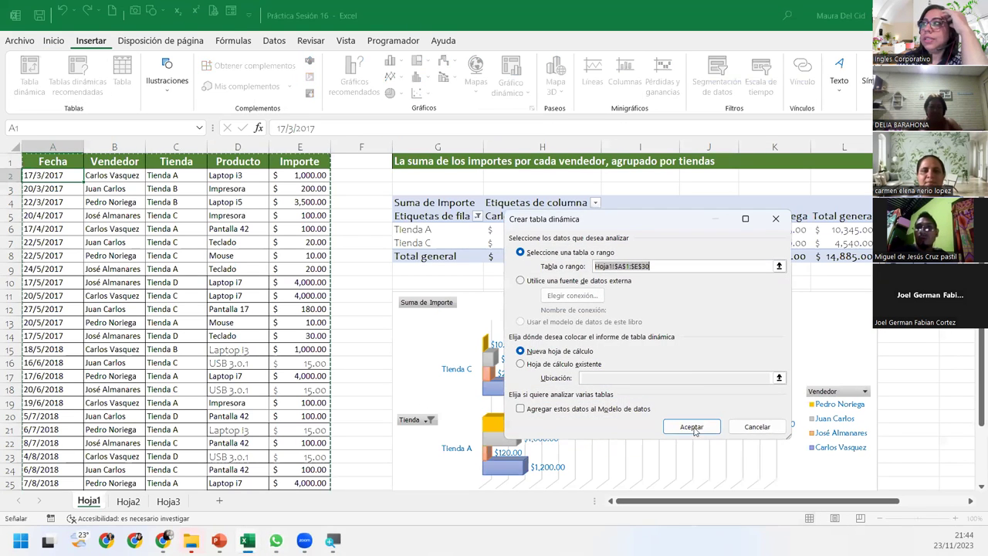
left_click(520, 364)
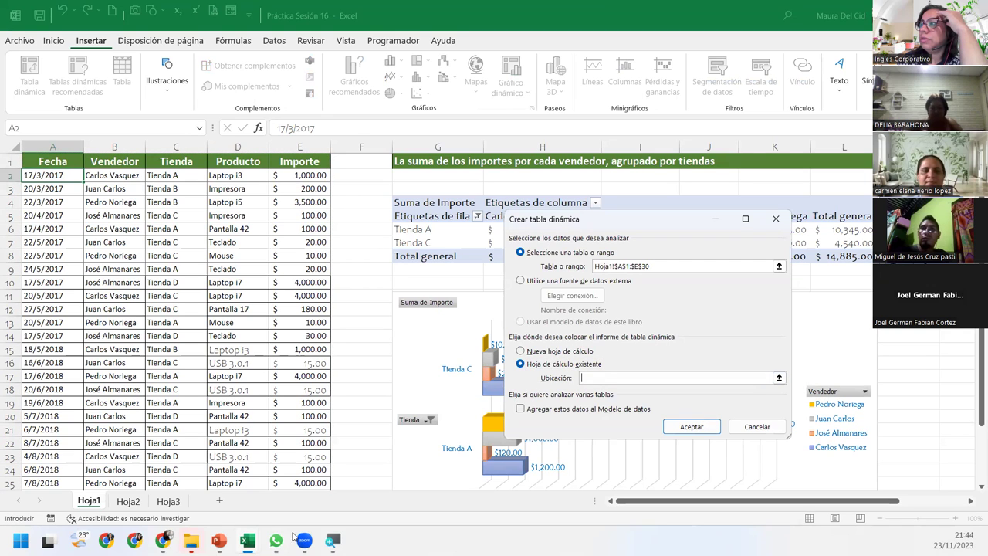
left_click(128, 502)
left_click(45, 202)
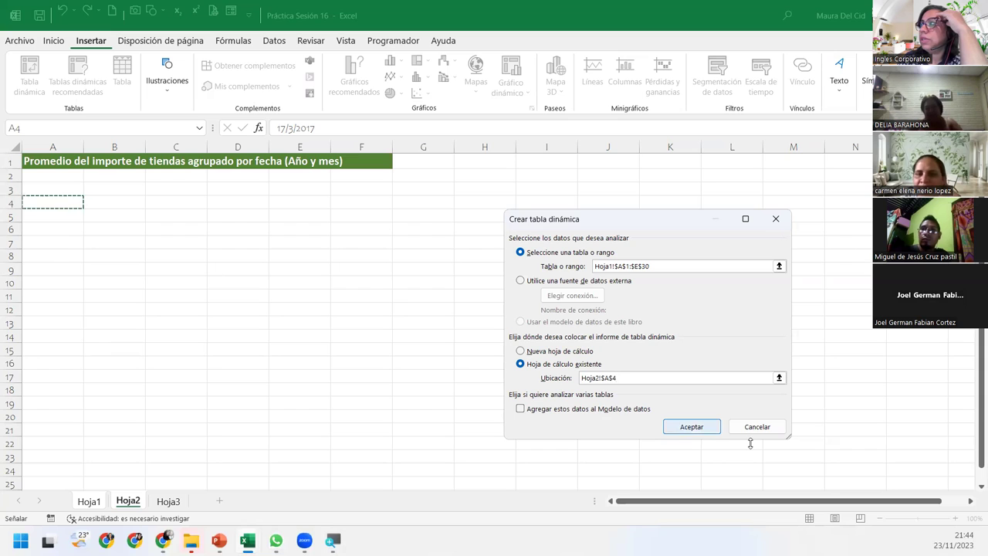
left_click(716, 428)
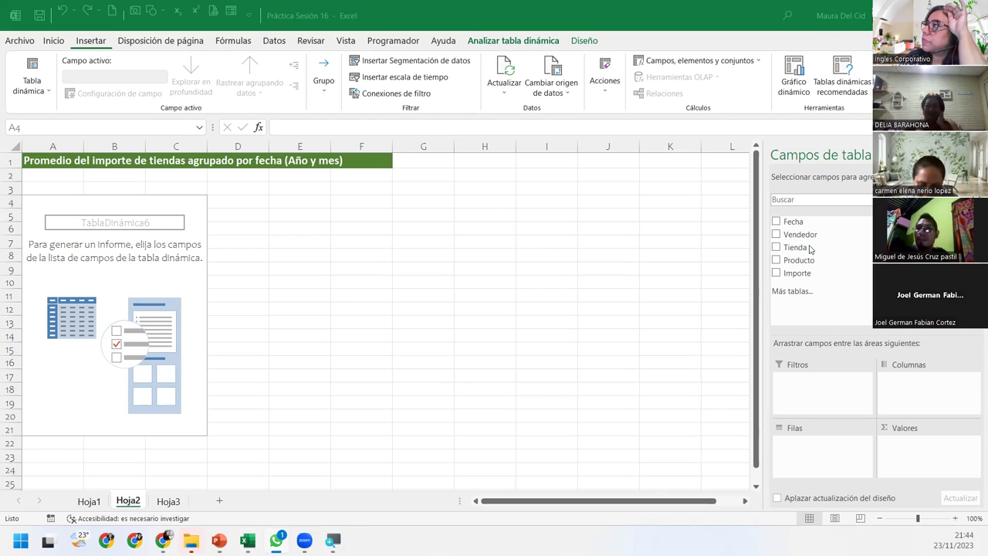
- Place Fecha and Tienda as row fields and Importe as the summed value field
mouse_move(801, 223)
left_mouse_down()
mouse_move(828, 483)
mouse_move(812, 465)
left_mouse_up()
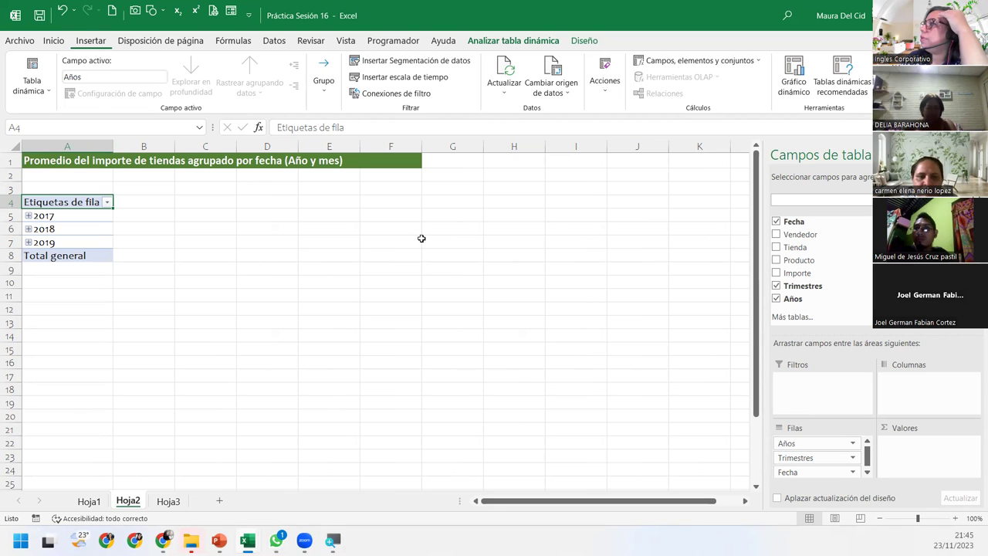
left_click_drag(795, 247, 841, 450)
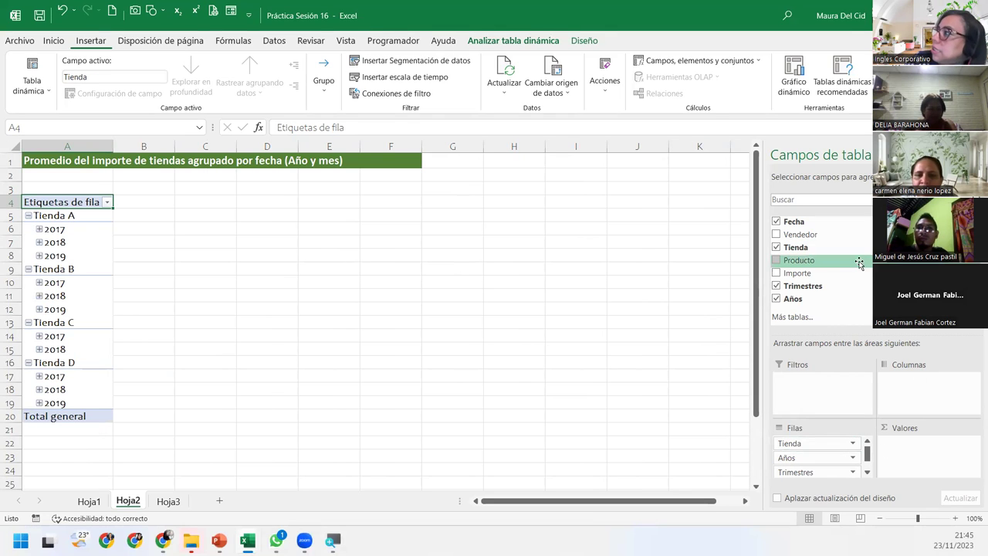
left_click_drag(817, 274, 953, 444)
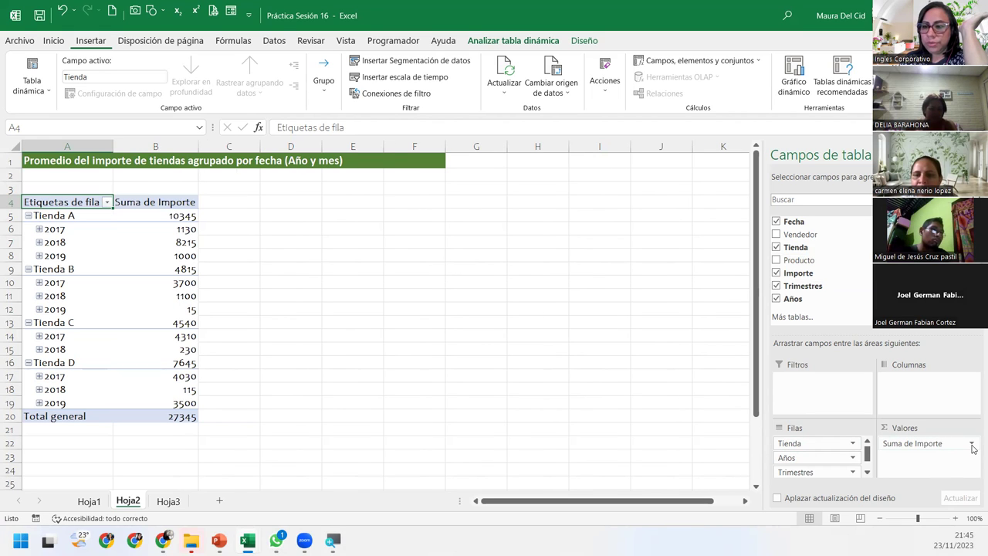
- Summarize Importe as Promedio with Contabilidad number format using the $ symbol
left_click(971, 446)
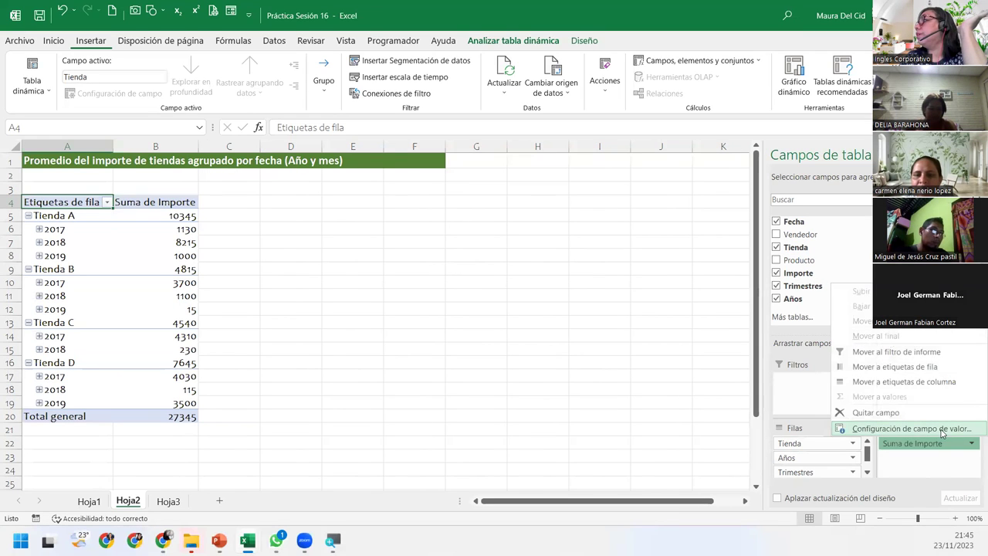
left_click(941, 430)
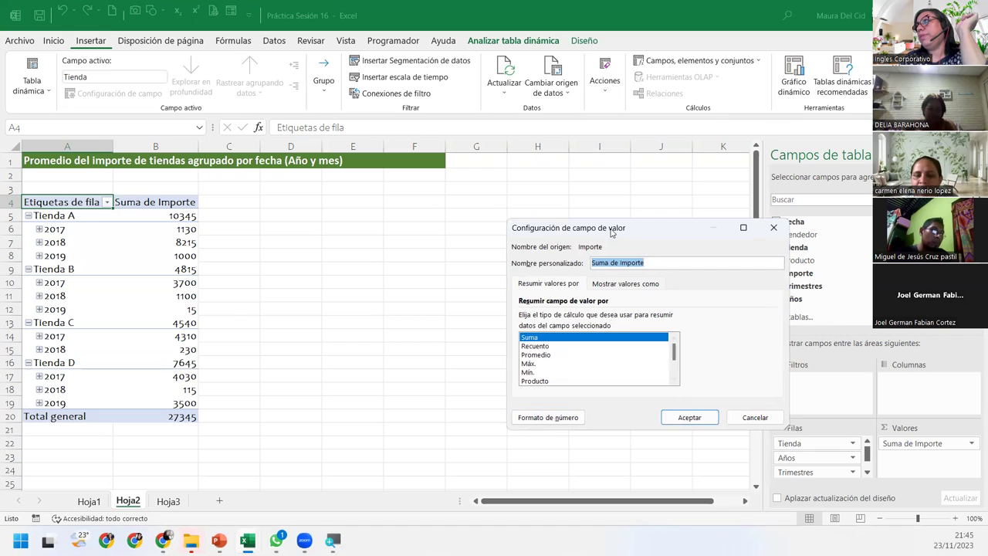
left_click_drag(569, 228, 283, 175)
left_click(249, 299)
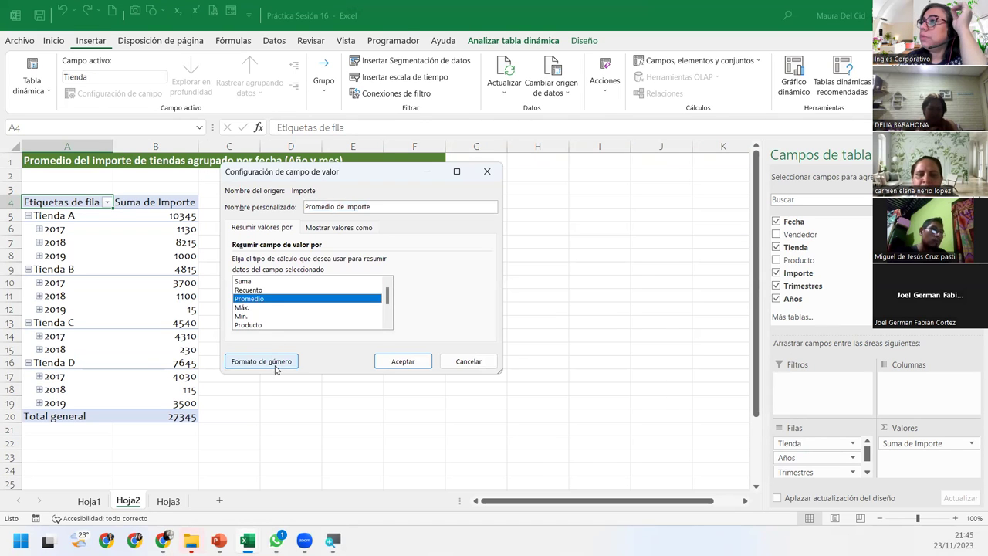
left_click(263, 361)
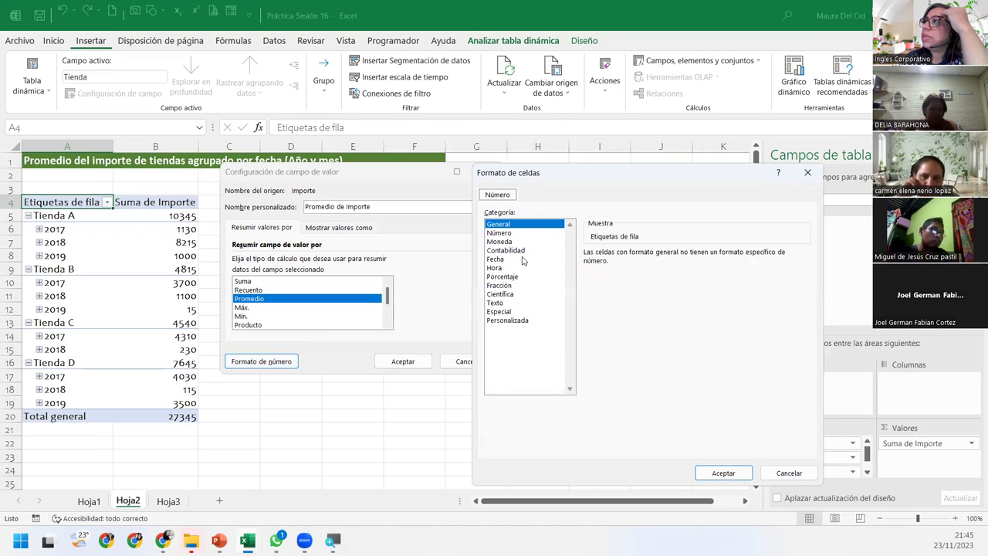
left_click(540, 250)
left_click(710, 267)
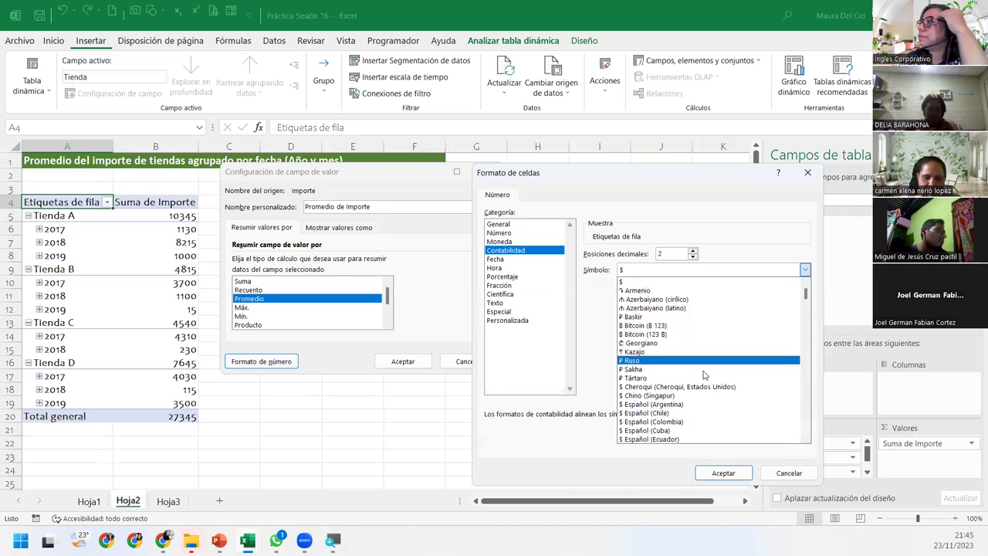
left_click(679, 422)
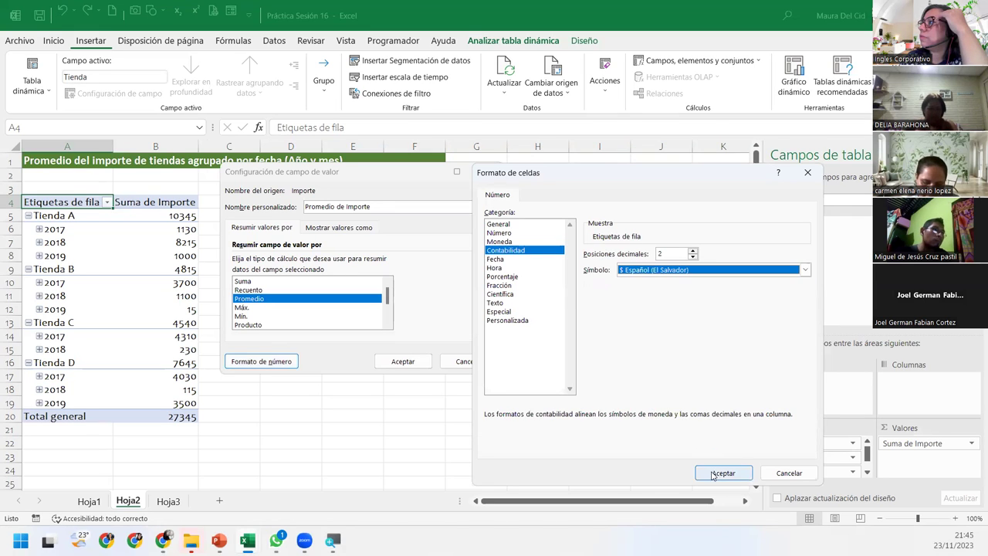
left_click(714, 473)
left_click(400, 361)
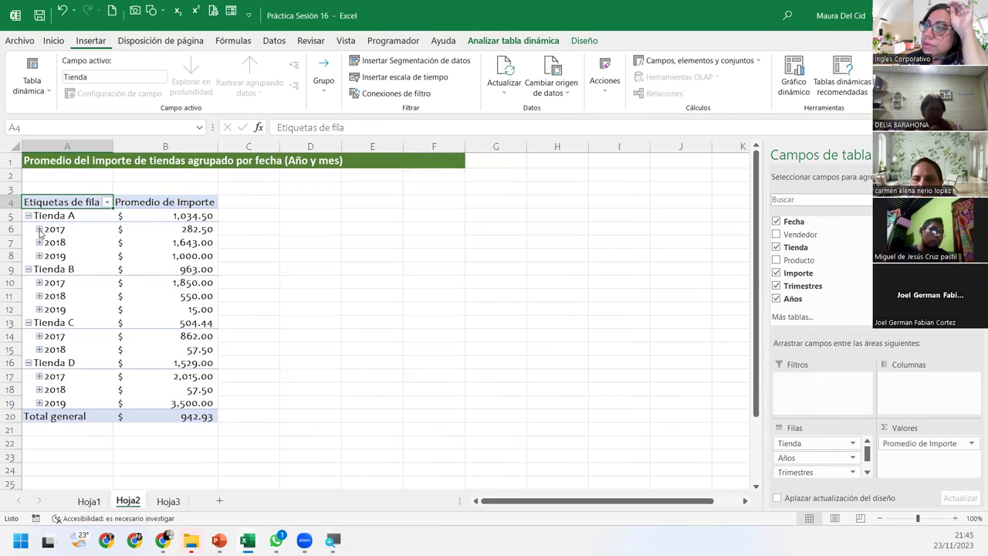
- Expand 2017 into quarters, its first quarter into months, and 2019 into quarters
left_click(39, 229)
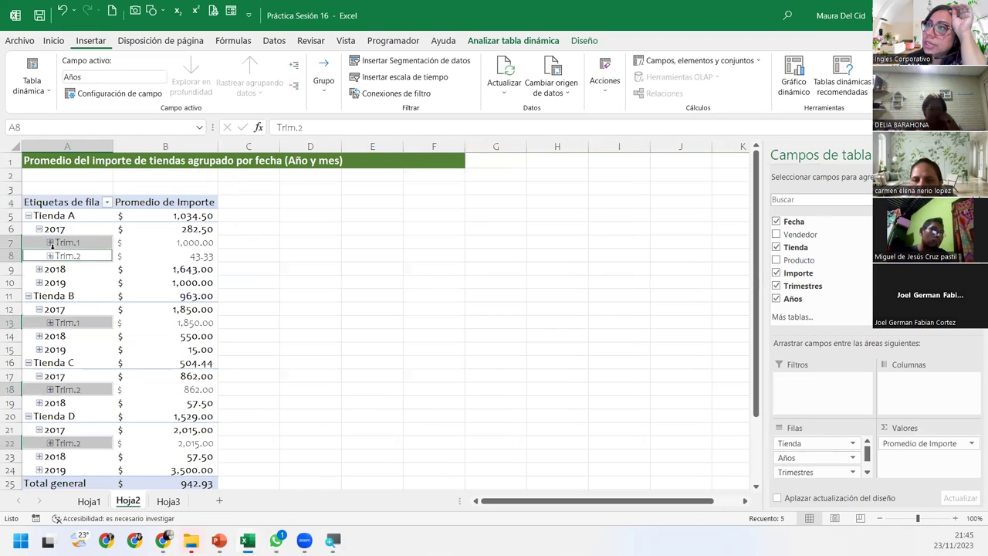
left_click(49, 243)
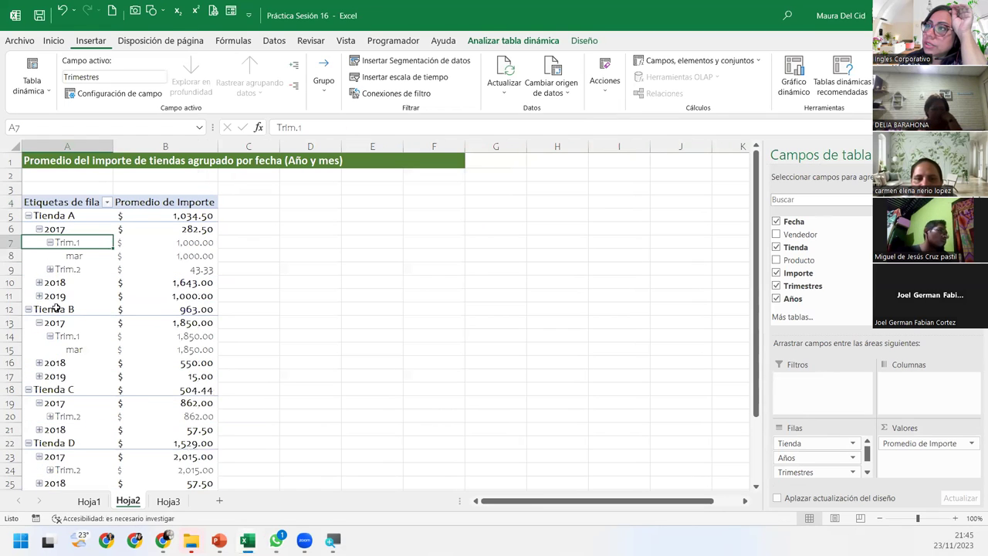
left_click(40, 296)
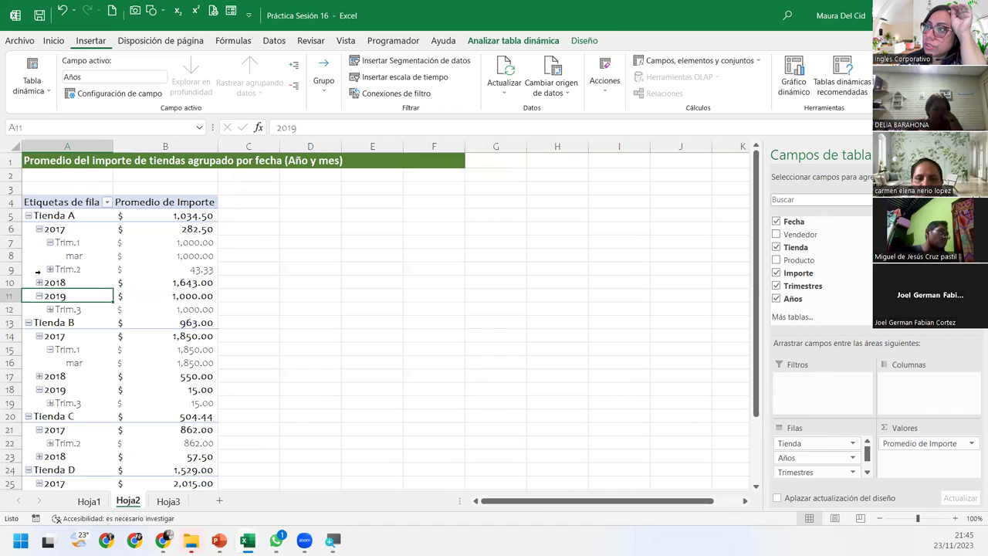
- Collapse every store's 2017 details and show the Grupo options under Analizar tabla dinámica
left_click(39, 229)
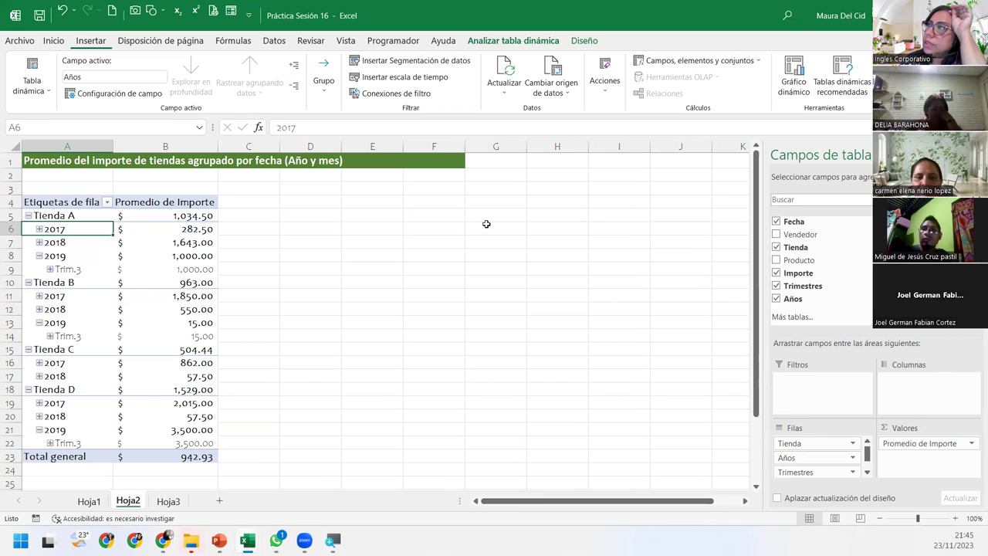
left_click(509, 41)
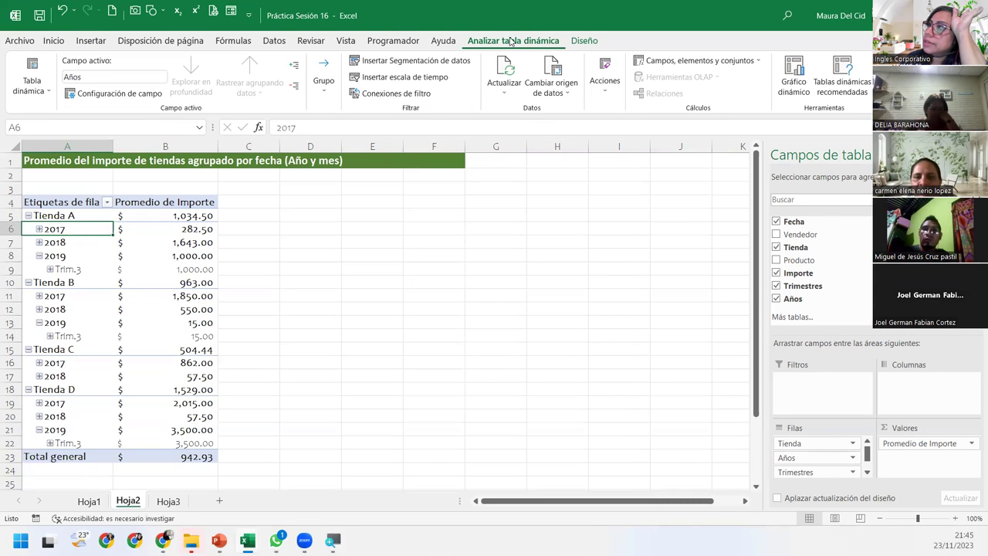
left_click(328, 91)
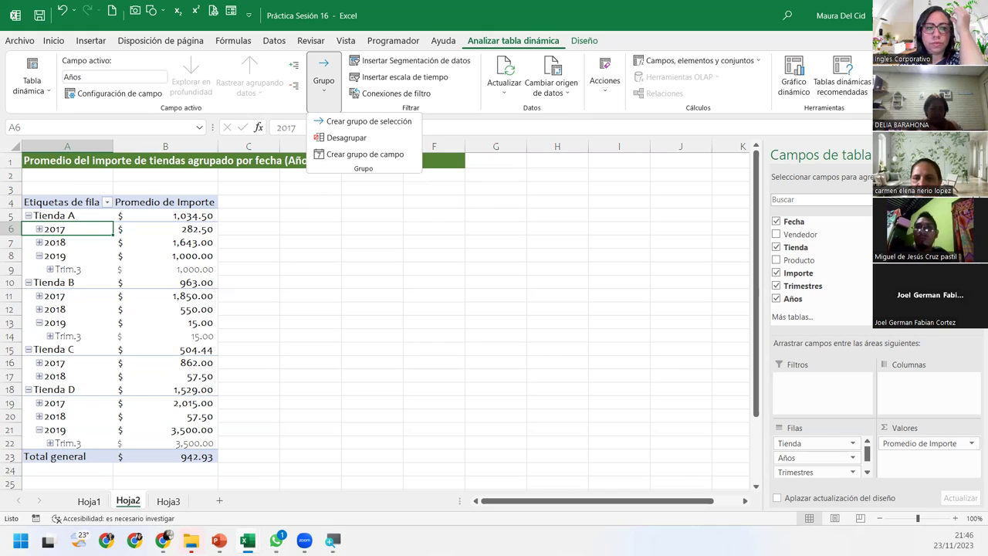
key("alt+Tab")
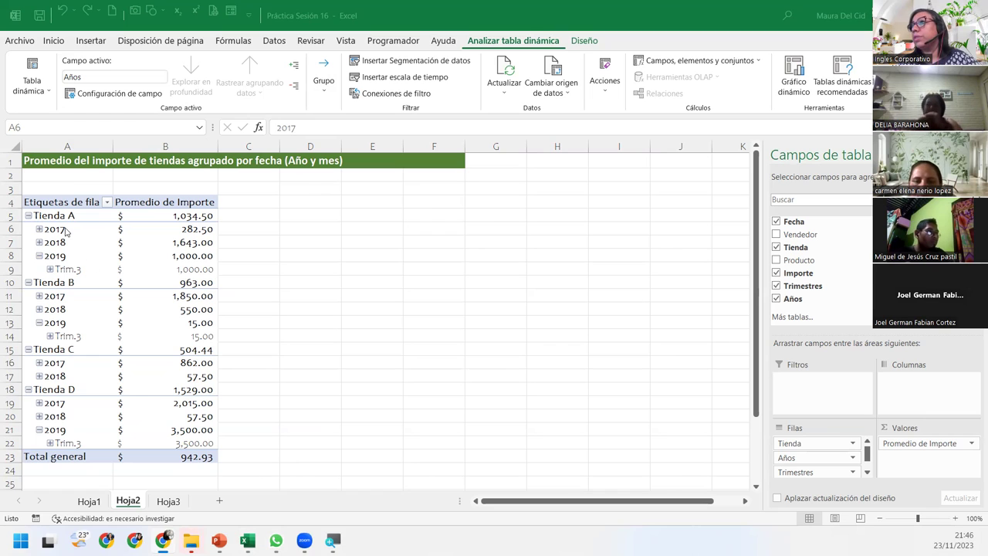
left_click(328, 94)
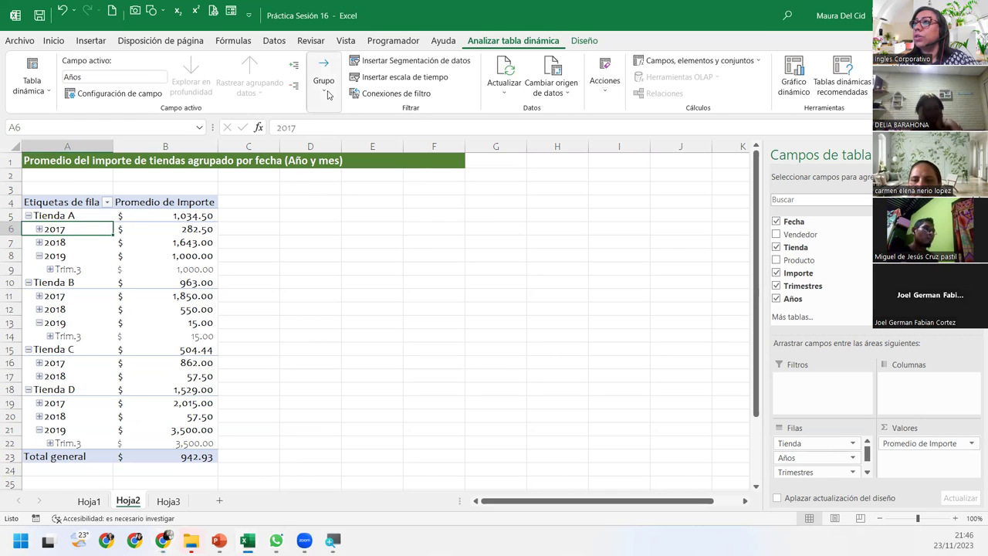
left_click(327, 92)
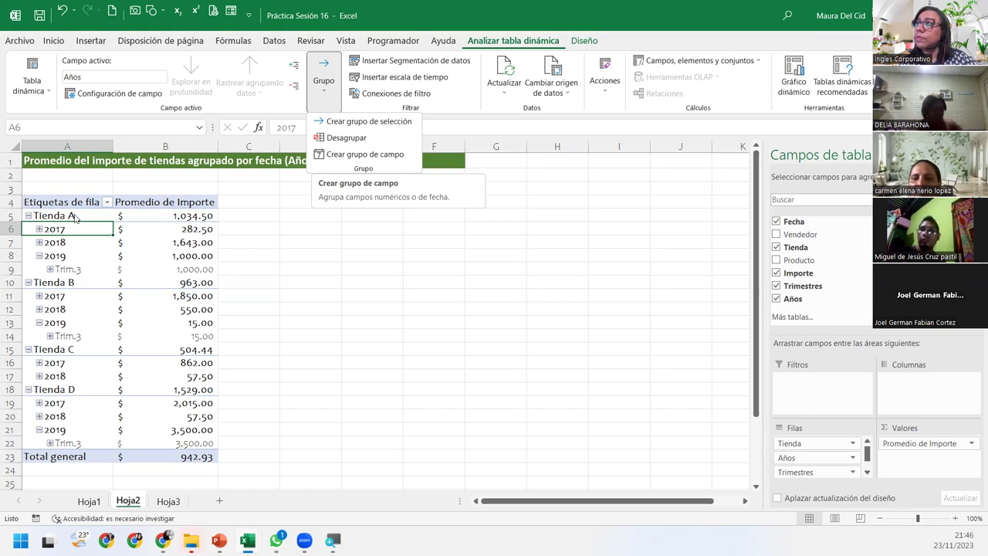
left_click(351, 155)
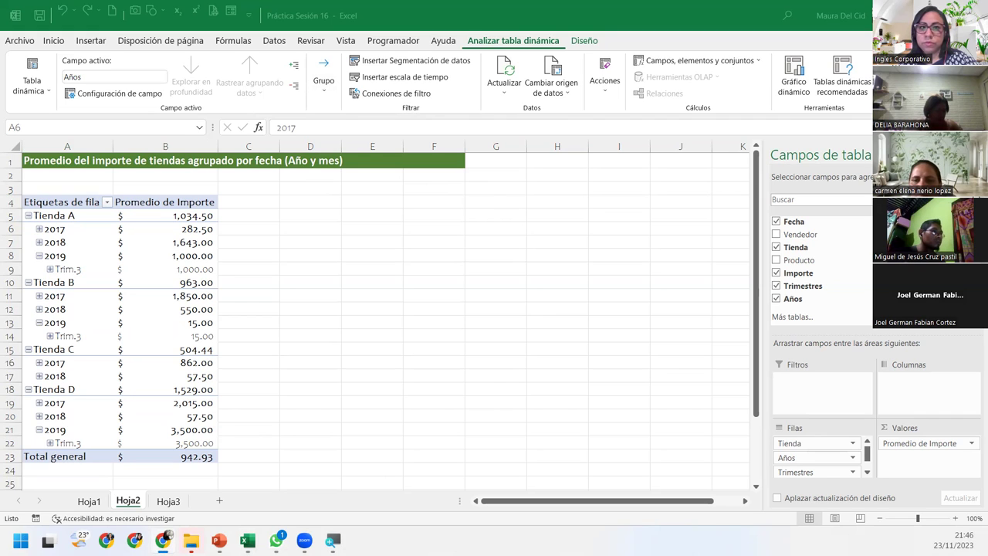
left_click(99, 247)
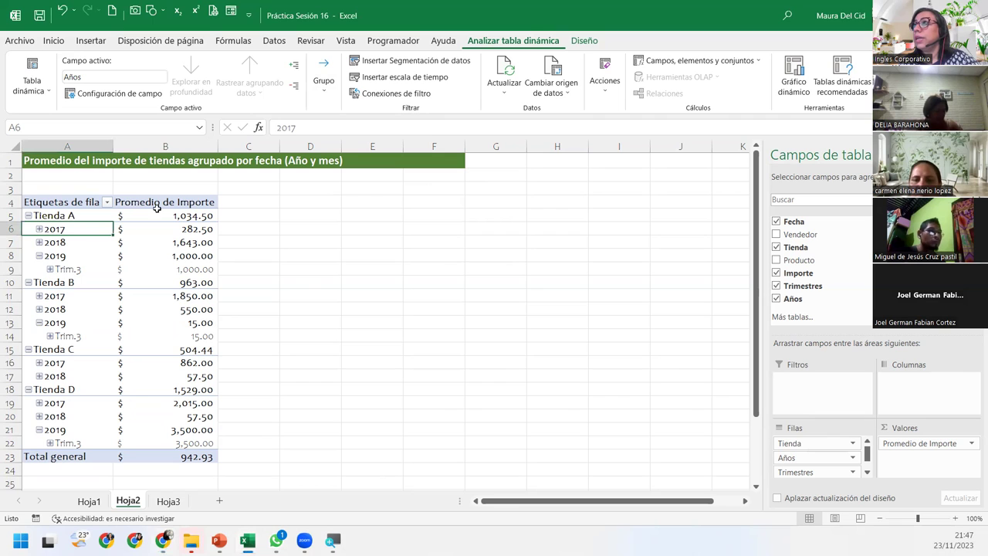
left_click(323, 81)
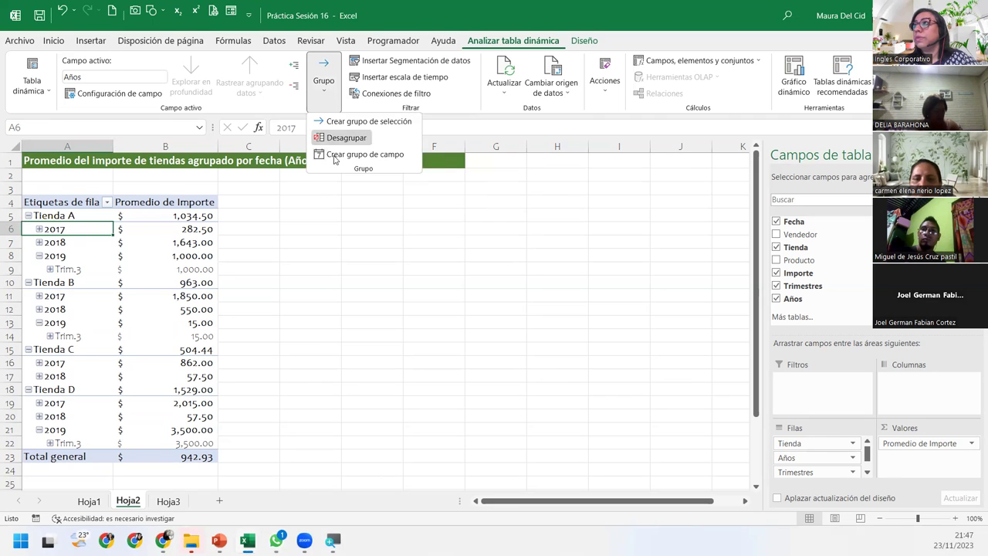
- Group the pivot dates by Meses and Años only, deselecting Trimestres
left_click(335, 160)
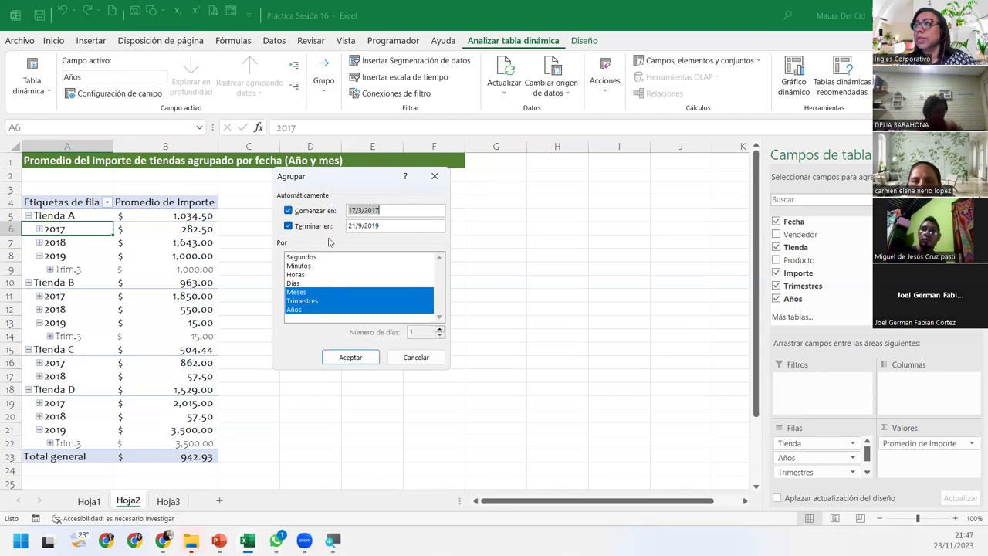
left_click(317, 302)
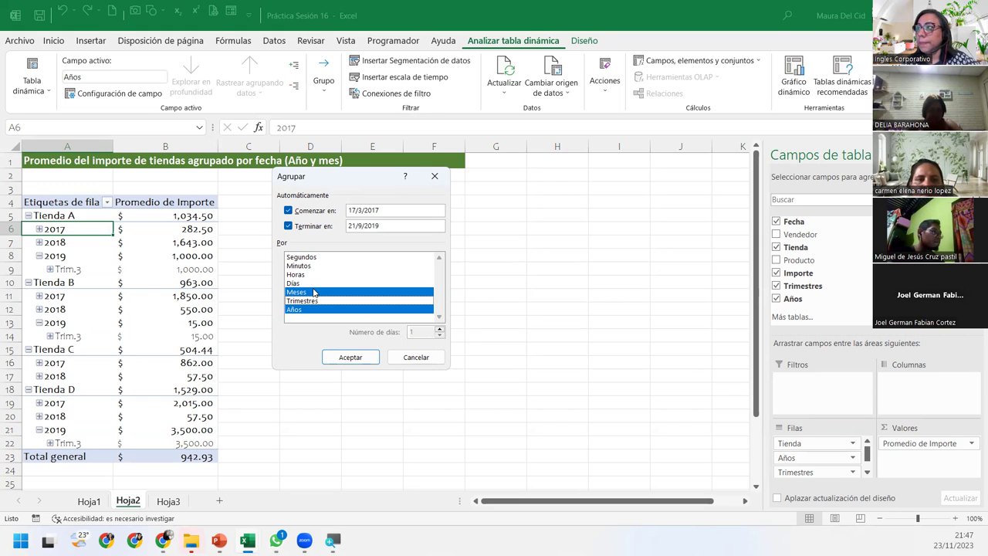
left_click(348, 357)
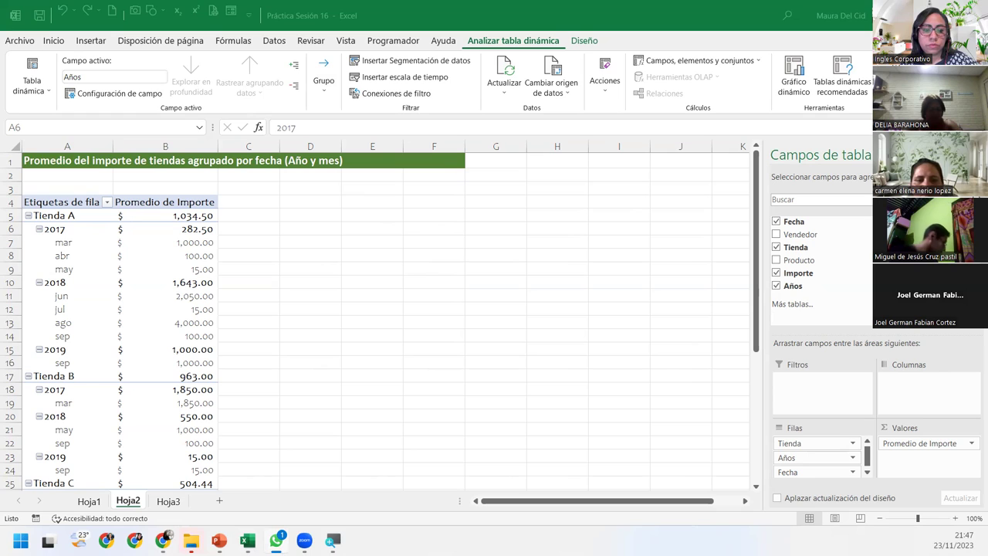
key("alt+Tab")
key("alt+Tab")
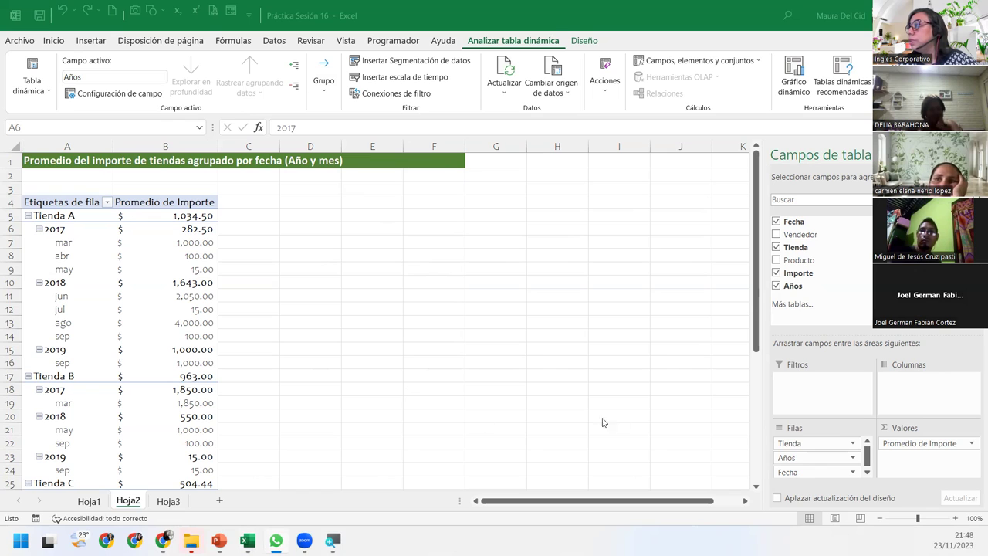
left_click(788, 446)
- Move Tienda from Filas to Columnas and check the empty Tienda B cells
left_click_drag(802, 447, 926, 390)
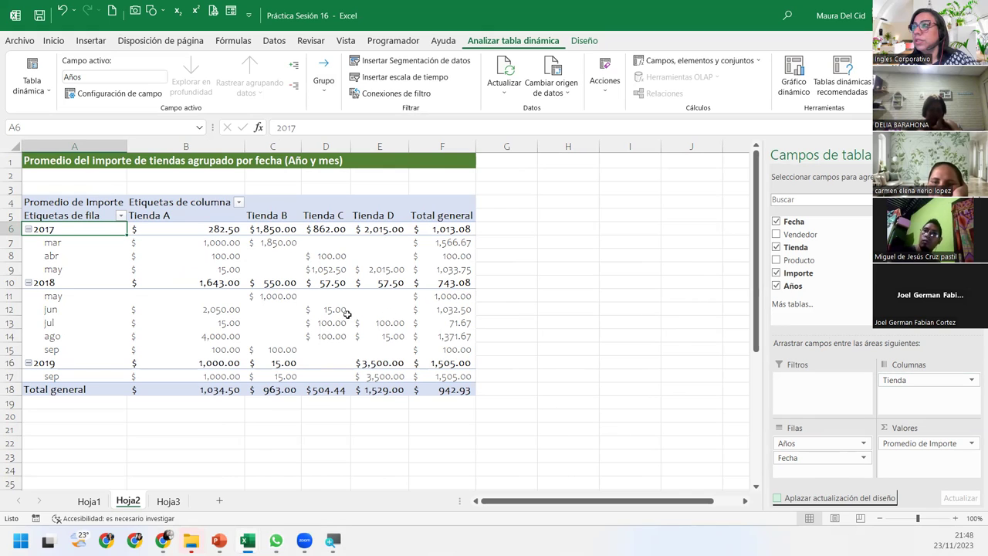
mouse_move(325, 323)
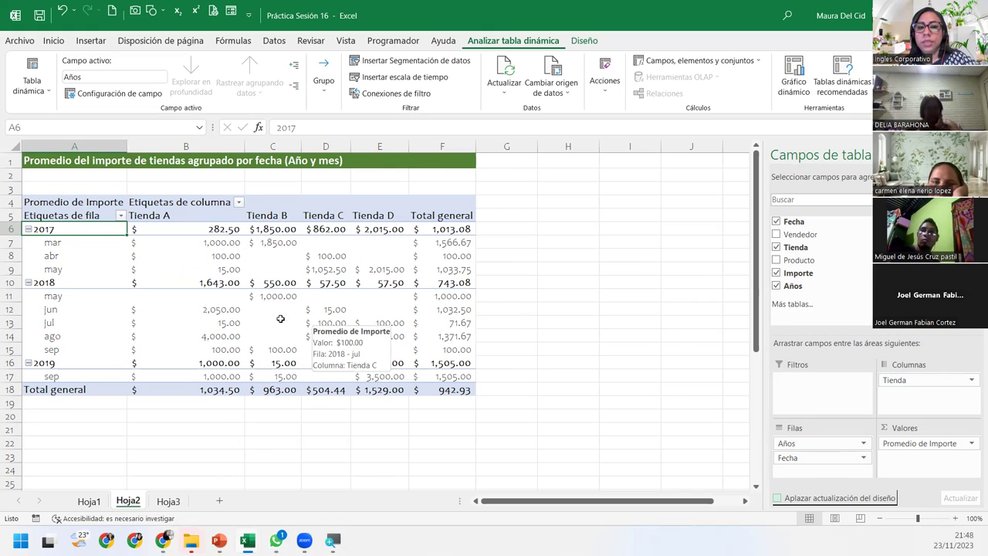
left_click(260, 311)
left_click(260, 320)
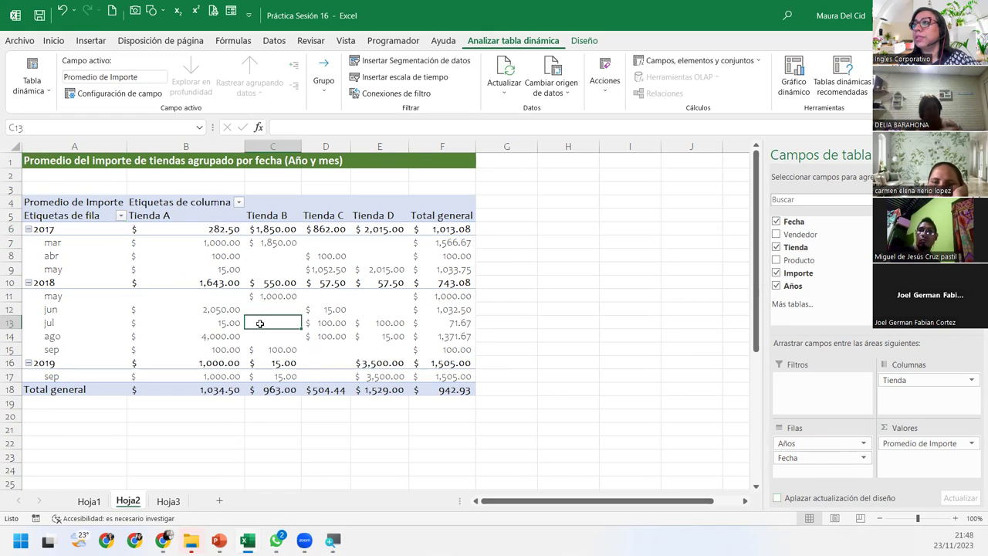
left_click(261, 336)
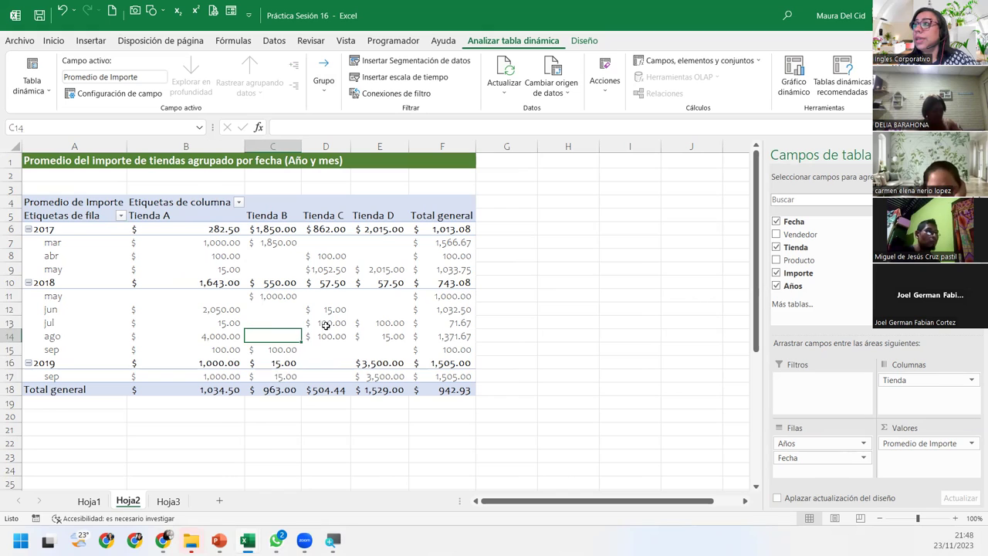
- Inspect the Tienda C and Tienda D average values in the pivot table
left_click(325, 353)
left_click(325, 363)
left_click(324, 375)
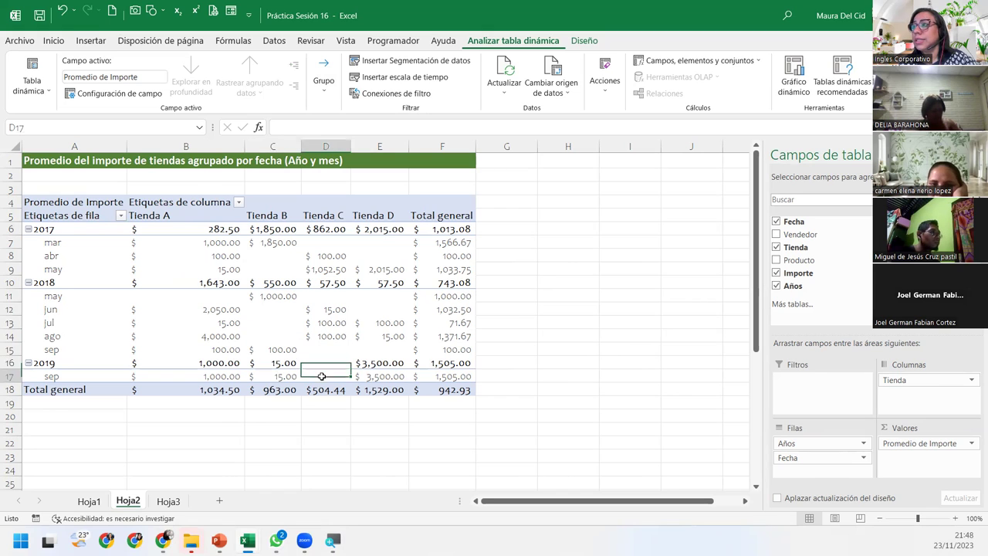
left_click(373, 347)
left_click(376, 310)
left_click(377, 293)
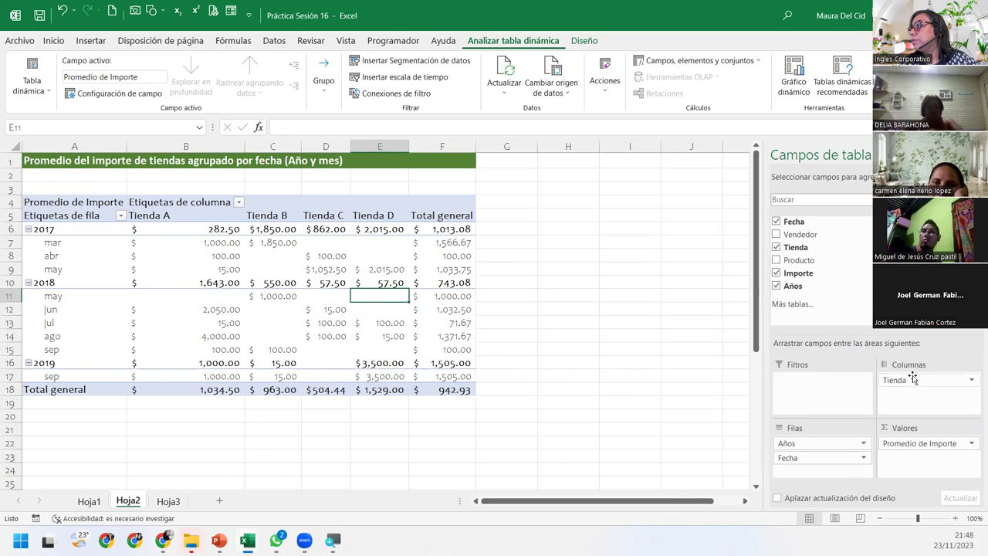
- Move Tienda back to Filas, then into Filtros as a report filter set to (Todas)
mouse_move(912, 378)
left_mouse_down()
mouse_move(816, 448)
mouse_move(797, 441)
left_mouse_up()
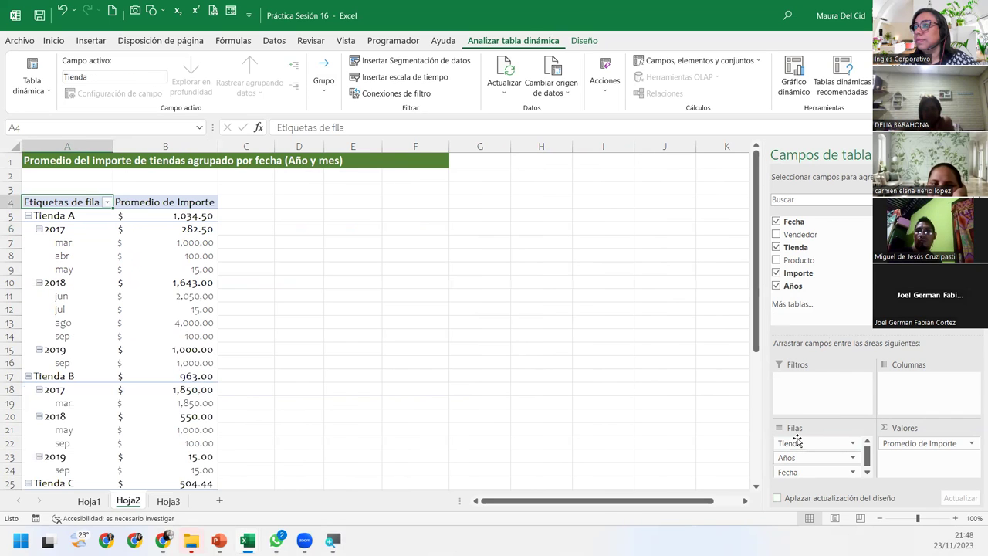
mouse_move(797, 441)
left_mouse_down()
mouse_move(912, 408)
mouse_move(804, 402)
left_mouse_up()
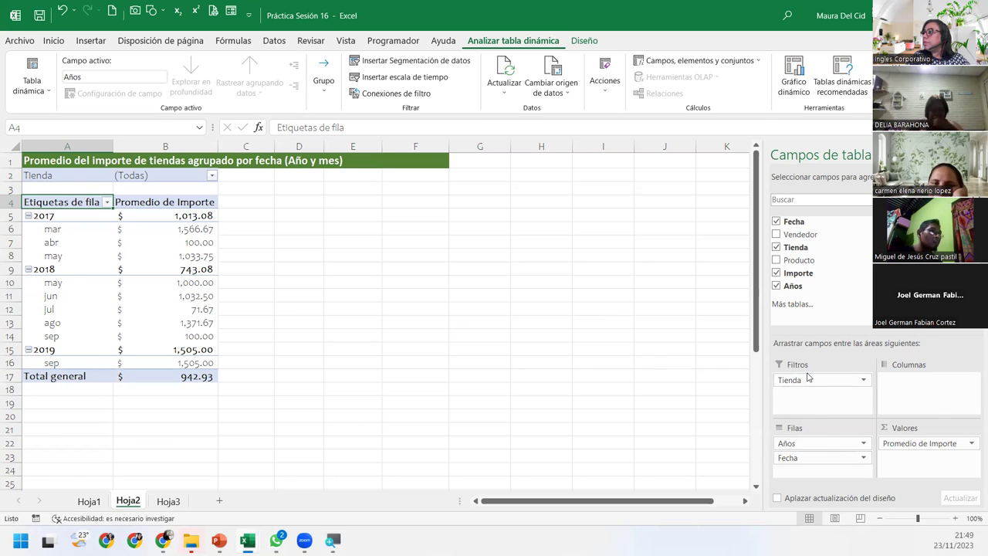
- Drag Tienda from Filtros to Columnas, then start a Gráfico dinámico from a pivot cell
left_click_drag(802, 379, 922, 380)
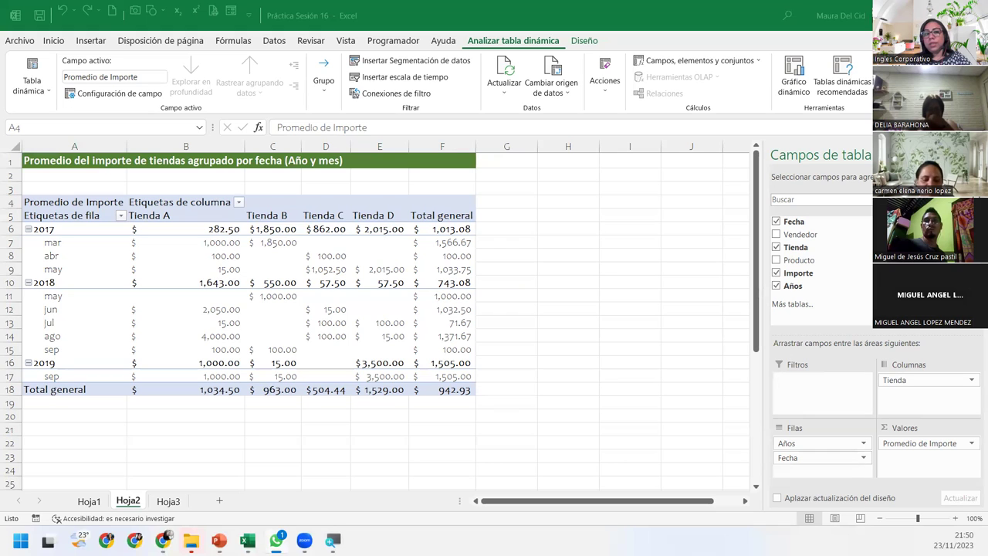
left_click(151, 301)
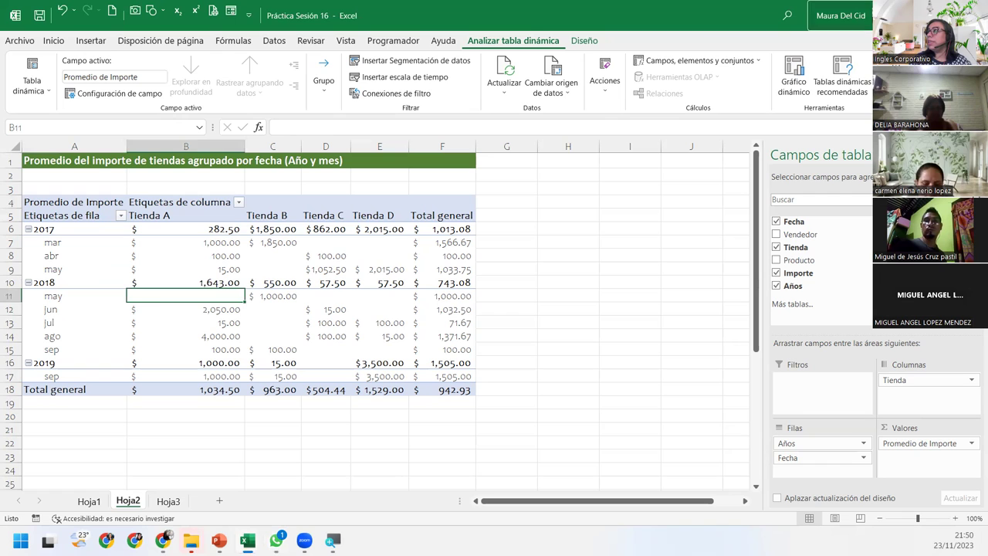
left_click(806, 79)
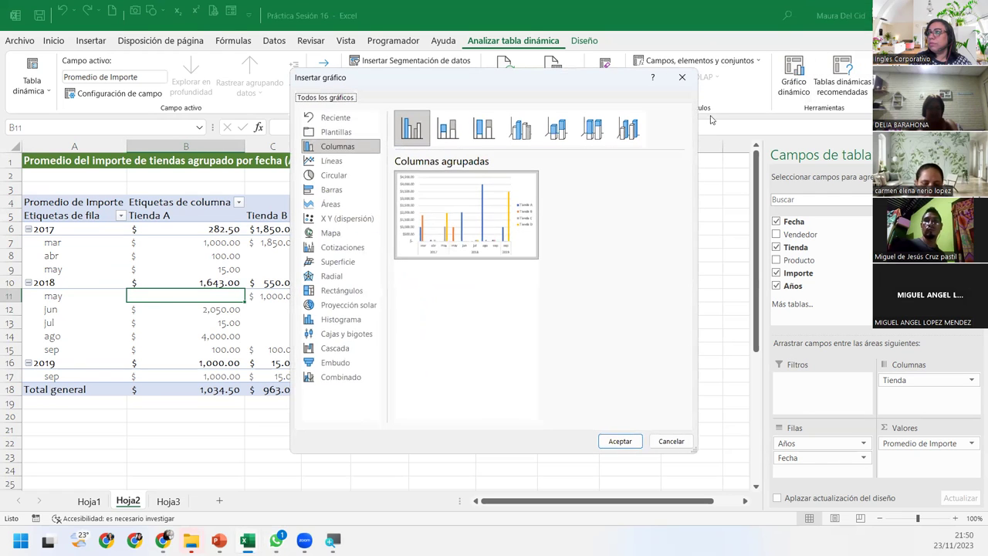
- Preview Líneas, Columnas, Áreas, Barras and Circular chart types, then close without inserting
left_click(326, 160)
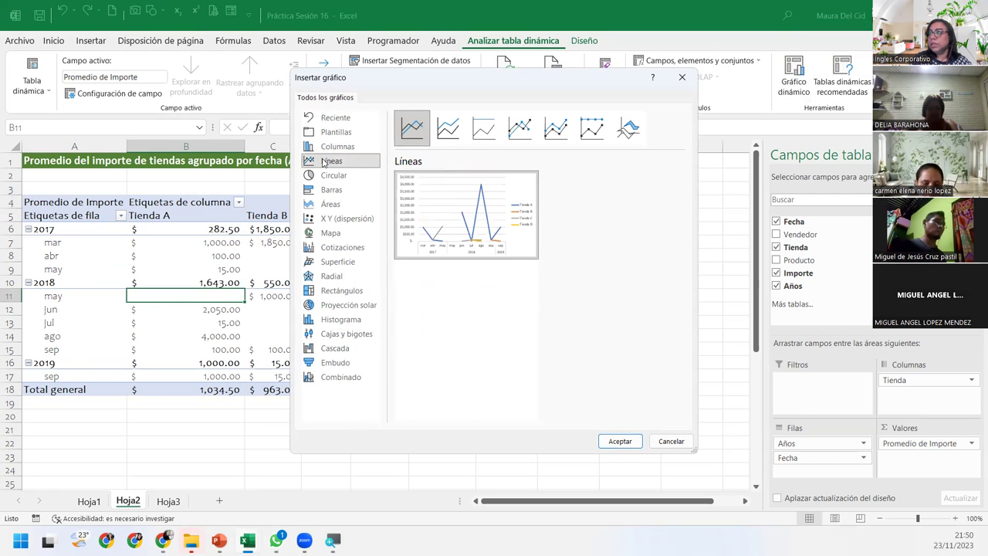
left_click(337, 145)
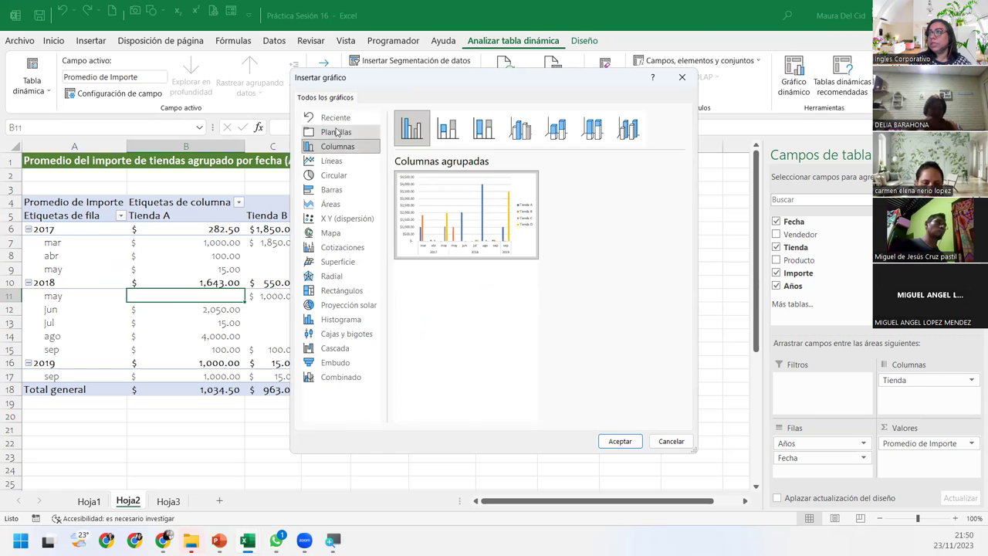
left_click(332, 203)
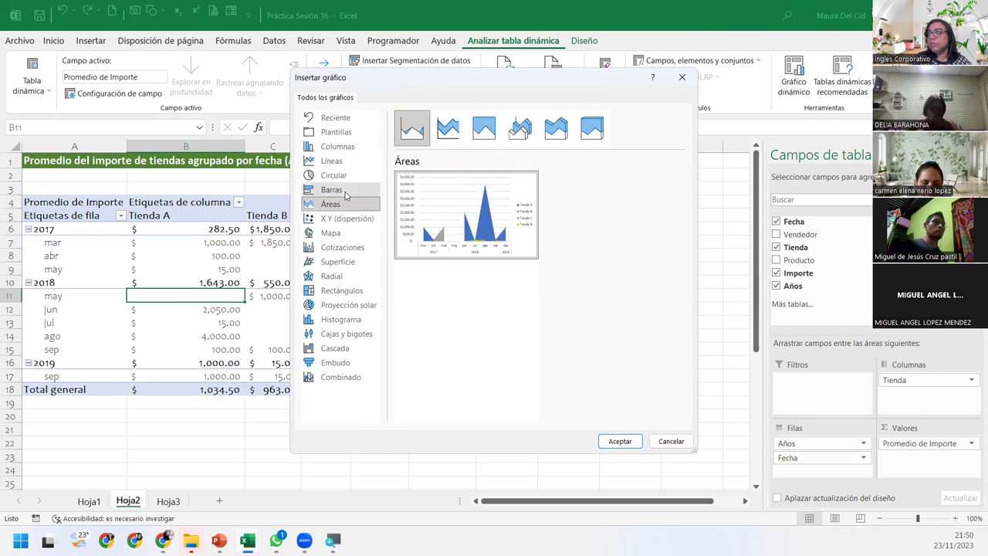
left_click(331, 189)
left_click(328, 161)
mouse_move(466, 215)
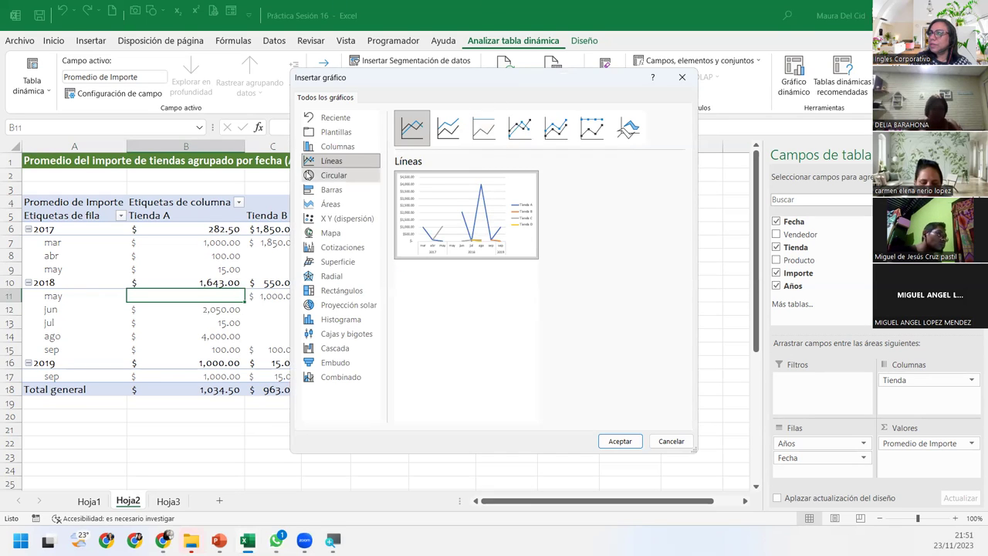
left_click(335, 175)
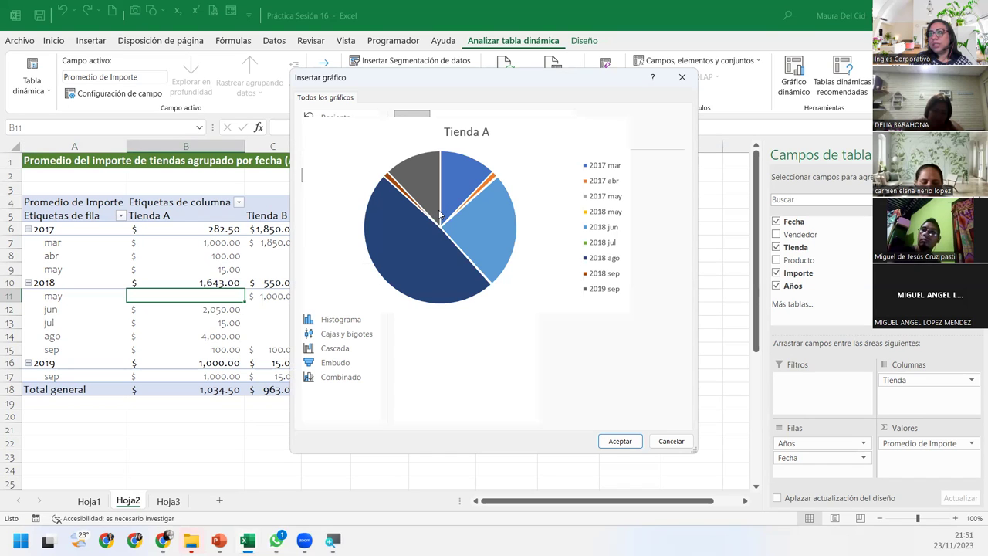
left_click(670, 441)
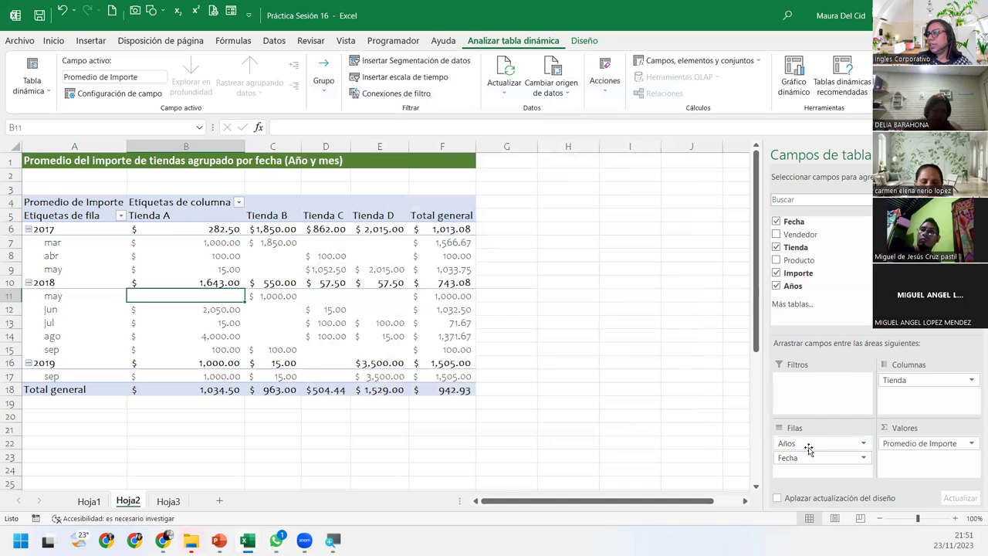
- Make Fecha a filter set to mar, then undo so Fecha returns to Filas
left_click_drag(800, 458, 797, 391)
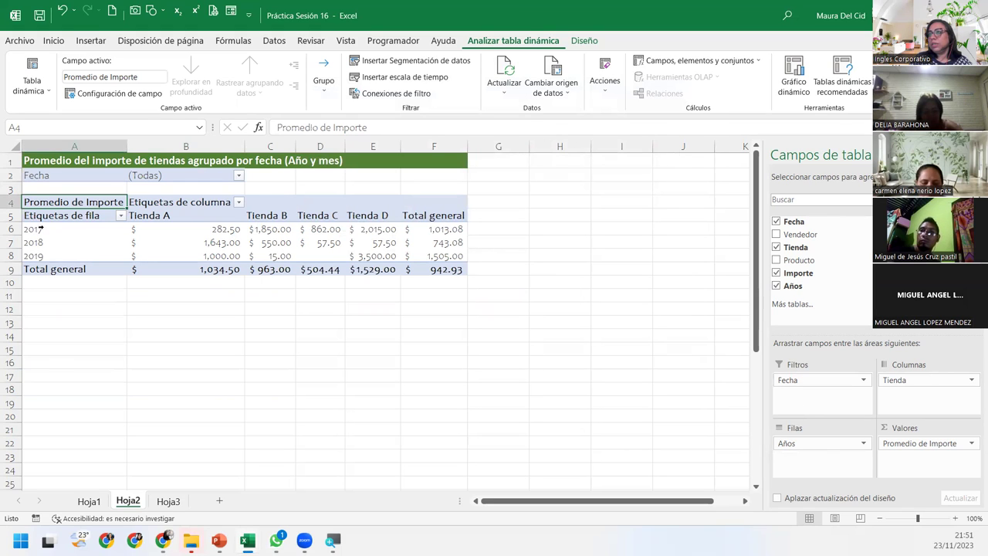
left_click(238, 176)
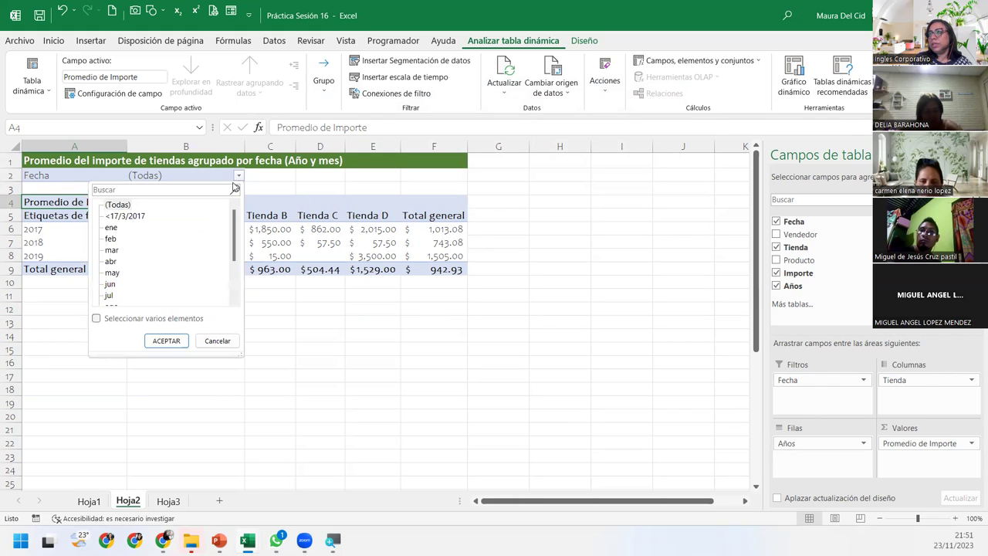
left_click(111, 252)
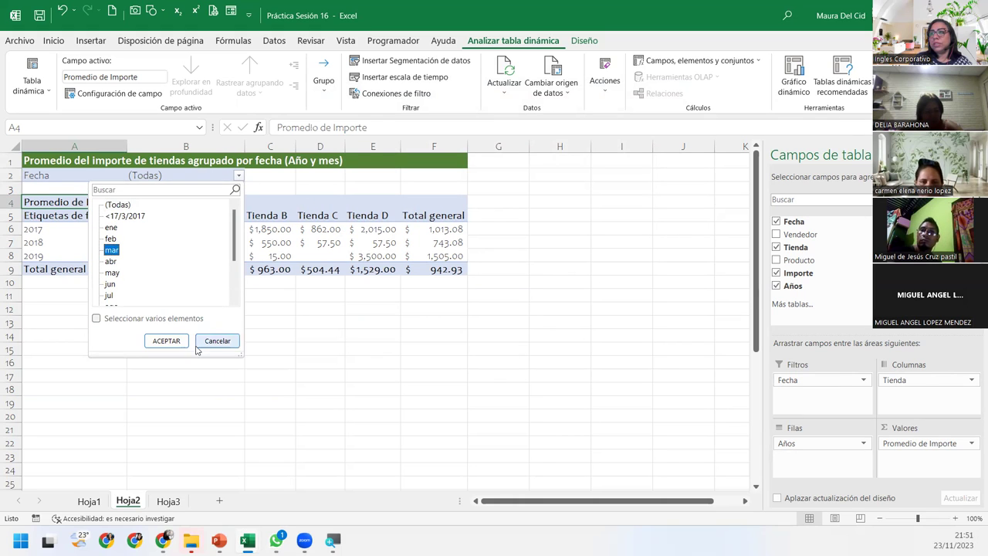
left_click(165, 340)
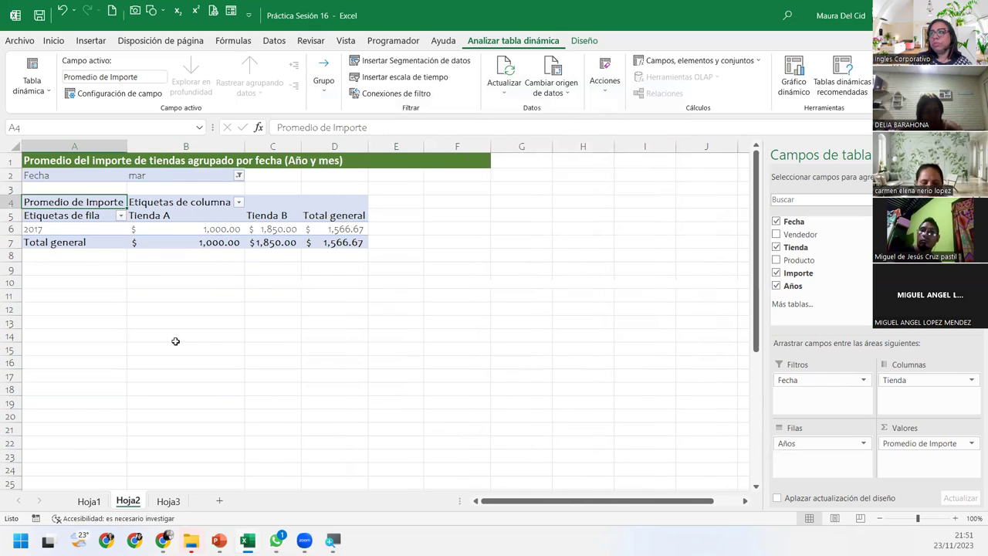
left_click(61, 11)
left_click(62, 11)
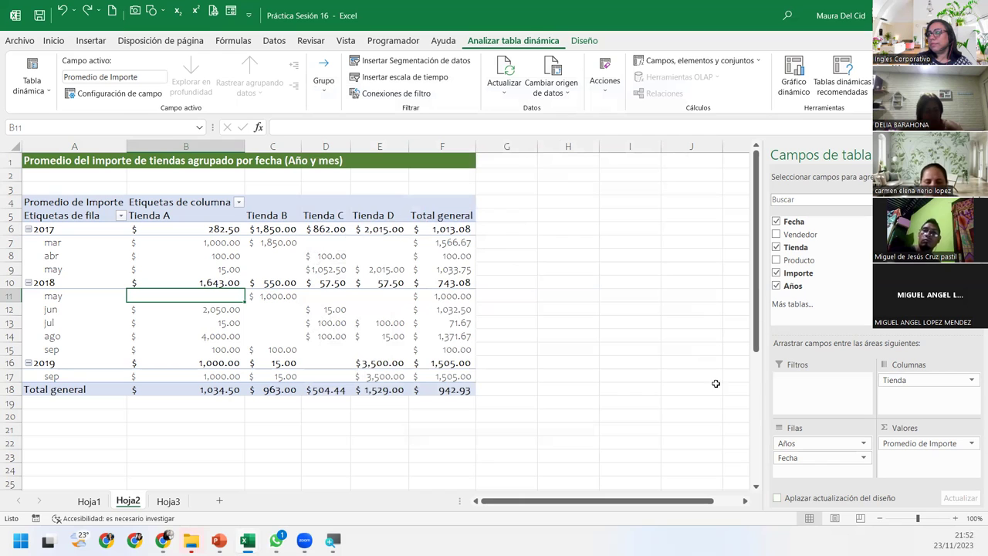
left_click(811, 444)
left_click_drag(803, 443, 800, 390)
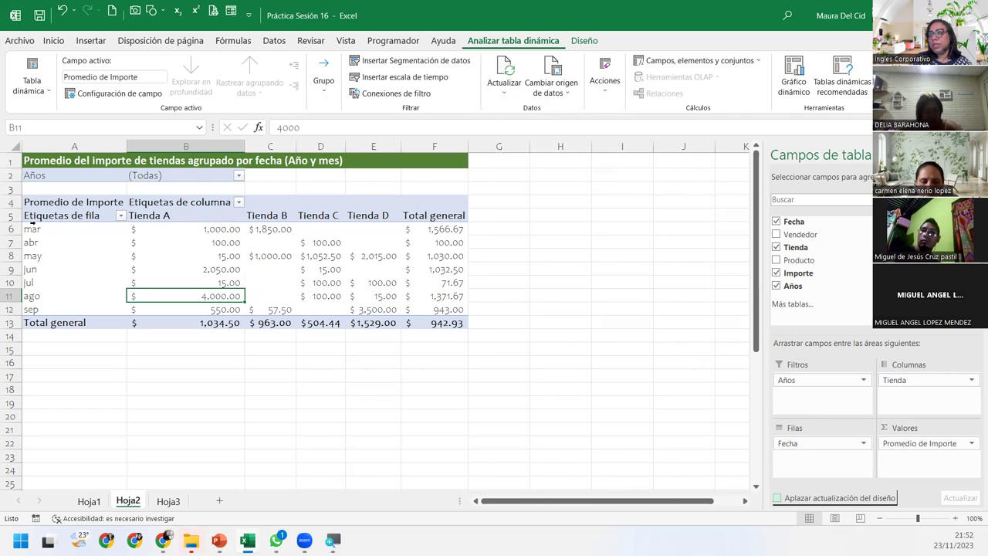
left_click_drag(32, 228, 42, 309)
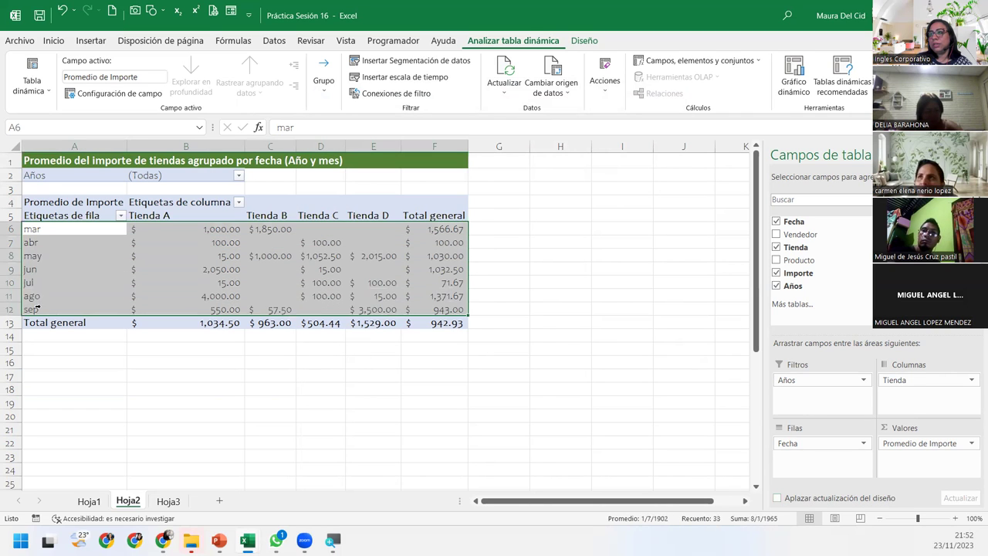
left_click(42, 295)
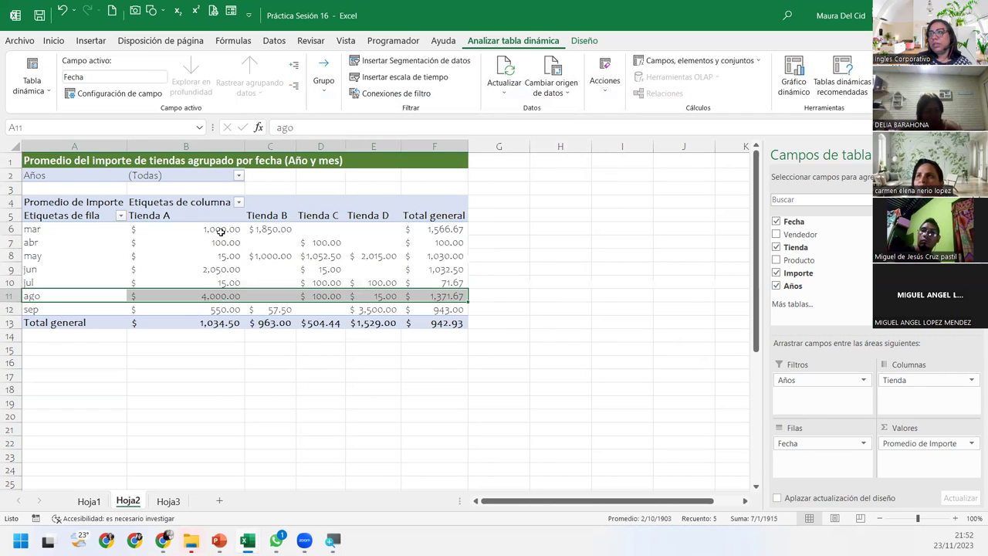
left_click(238, 176)
left_click(113, 239)
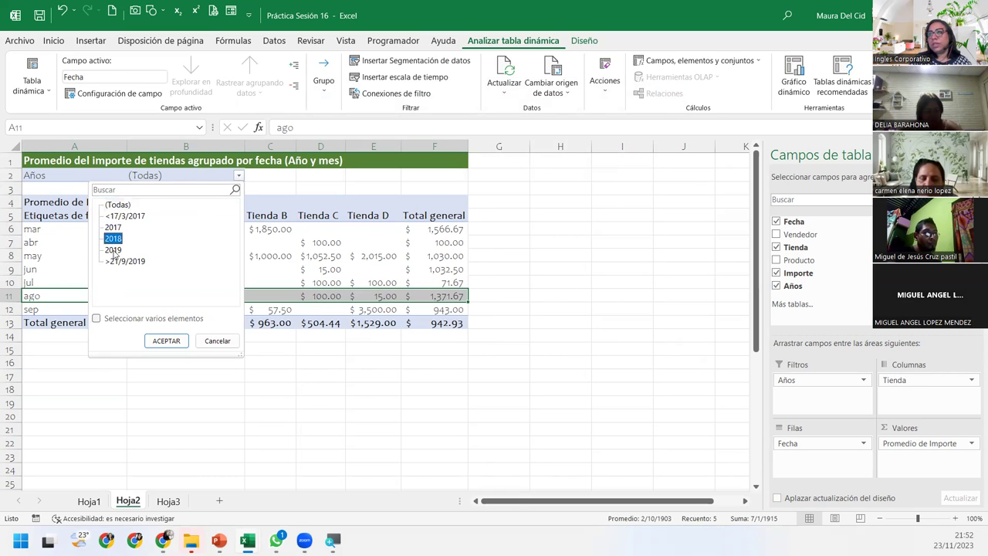
left_click(176, 340)
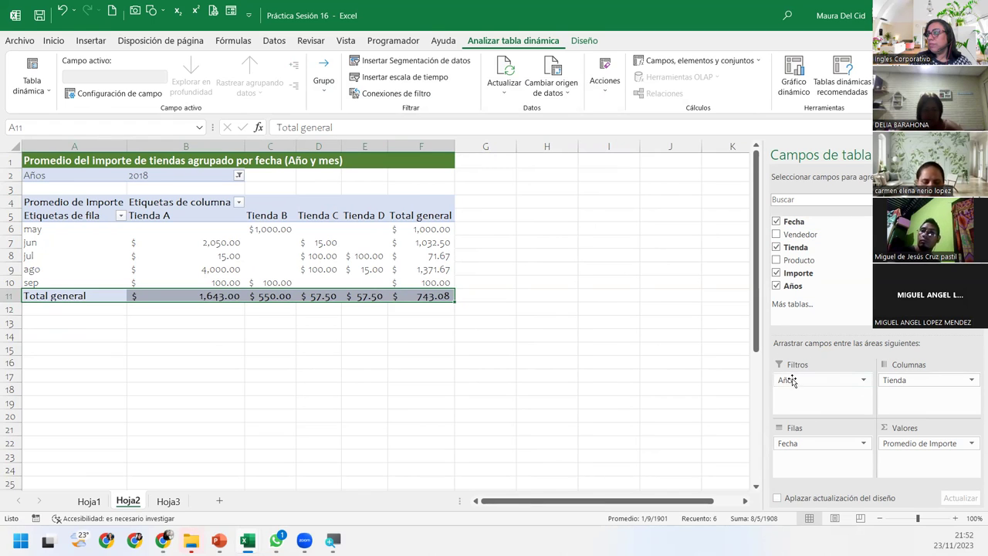
left_click_drag(793, 380, 800, 440)
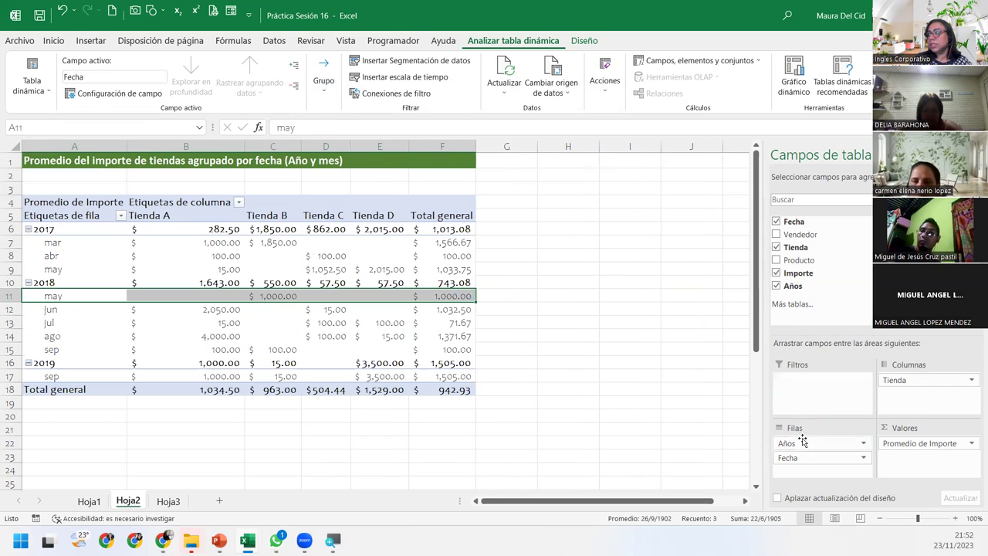
left_click(324, 81)
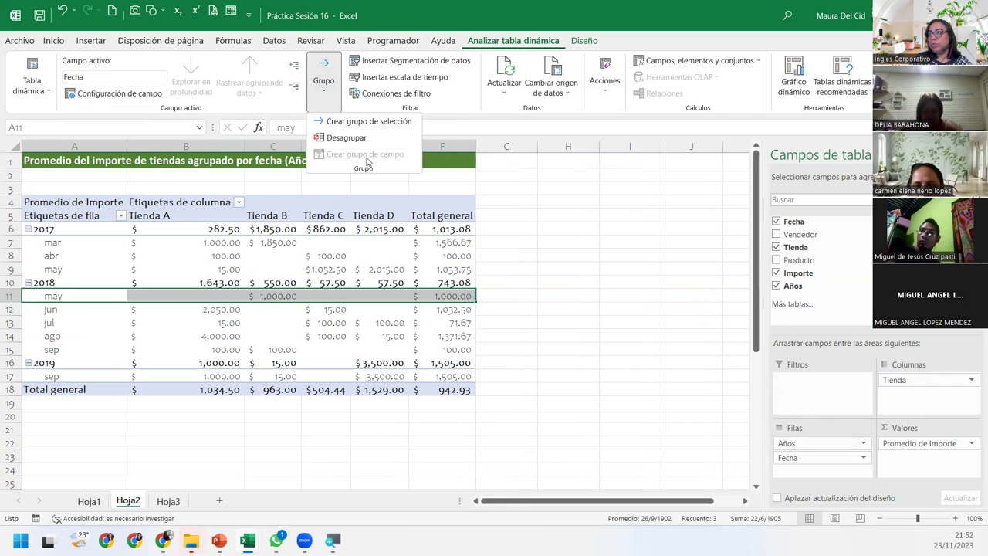
left_click(73, 259)
left_click(73, 257)
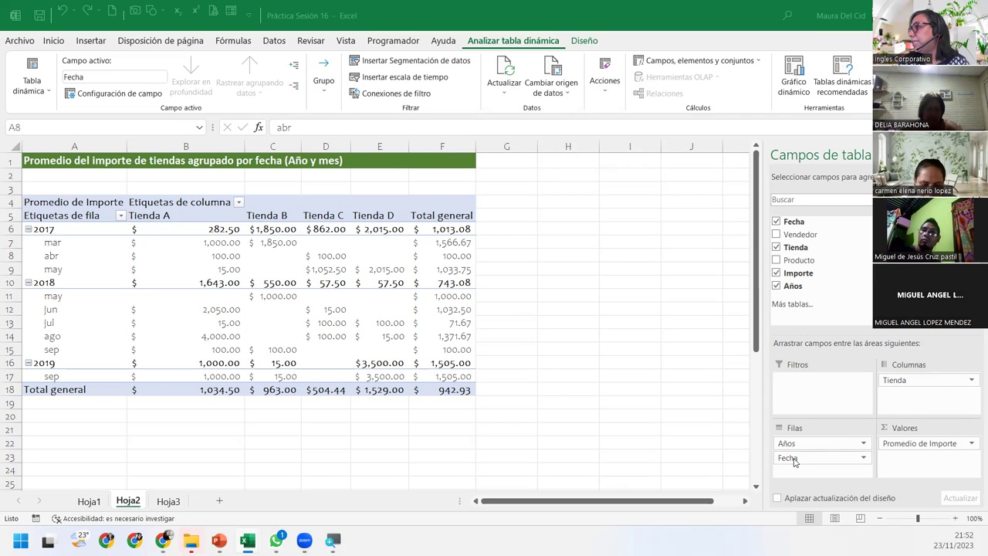
- Put Fecha in Filtros and Años in Filas so rows show 2017, 2018 and 2019
left_click_drag(797, 446, 797, 397)
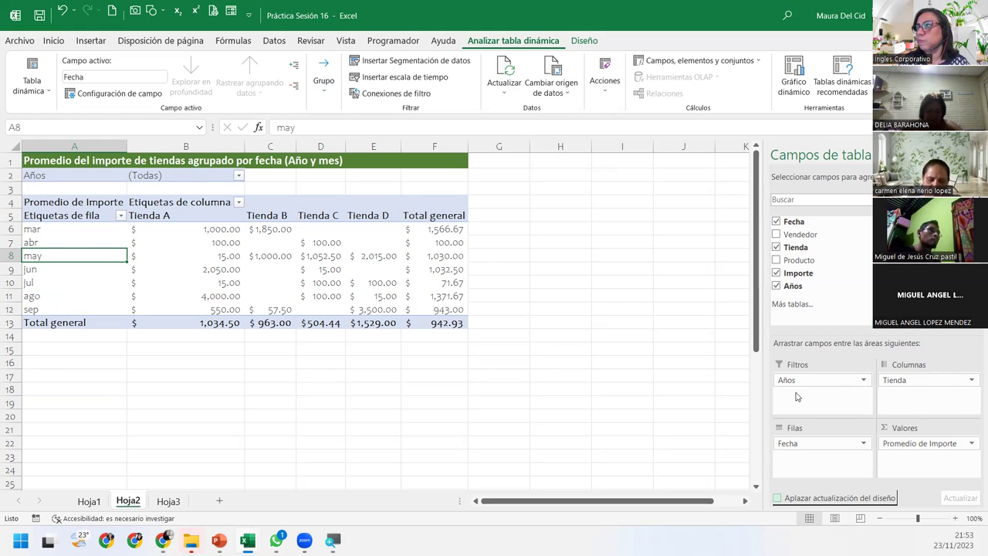
mouse_move(798, 381)
left_mouse_down()
mouse_move(800, 455)
mouse_move(798, 383)
left_mouse_up()
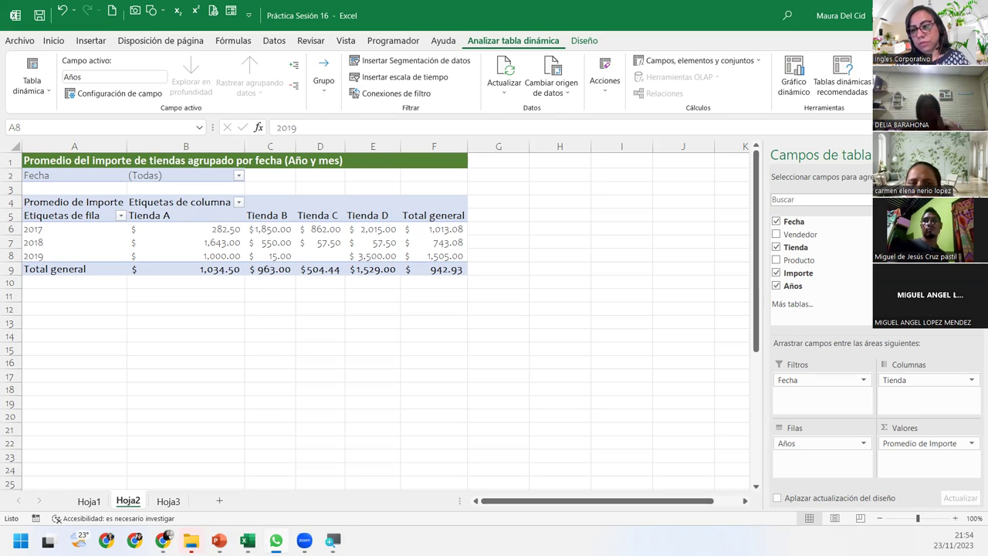
- Insert a Circular pivot chart from the pivot table after previewing the line types
left_click(64, 244)
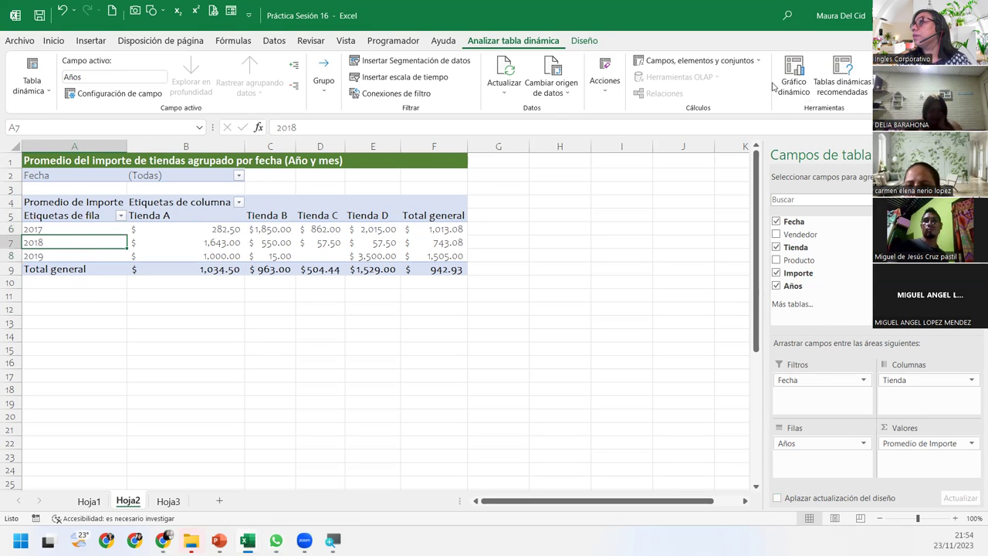
left_click(794, 73)
mouse_move(411, 128)
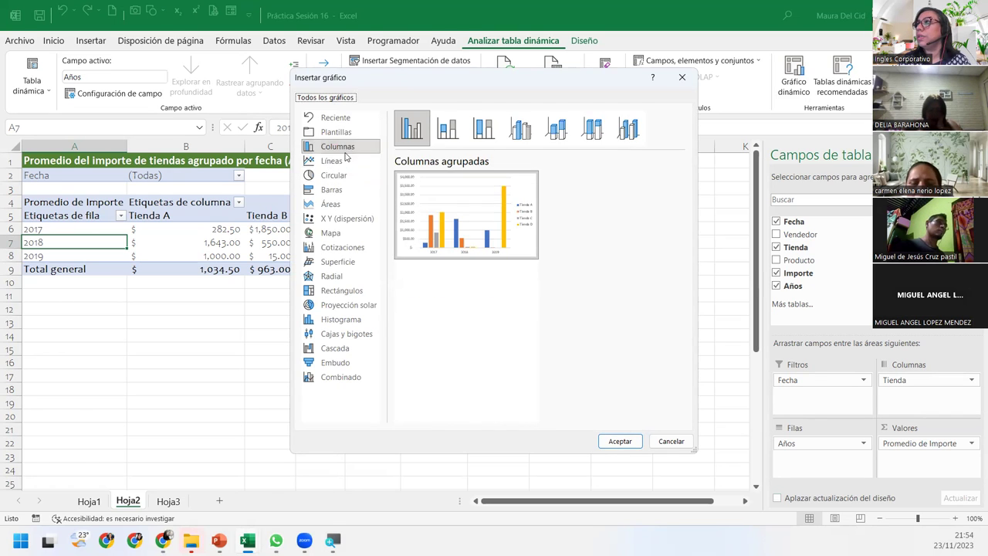
left_click(340, 162)
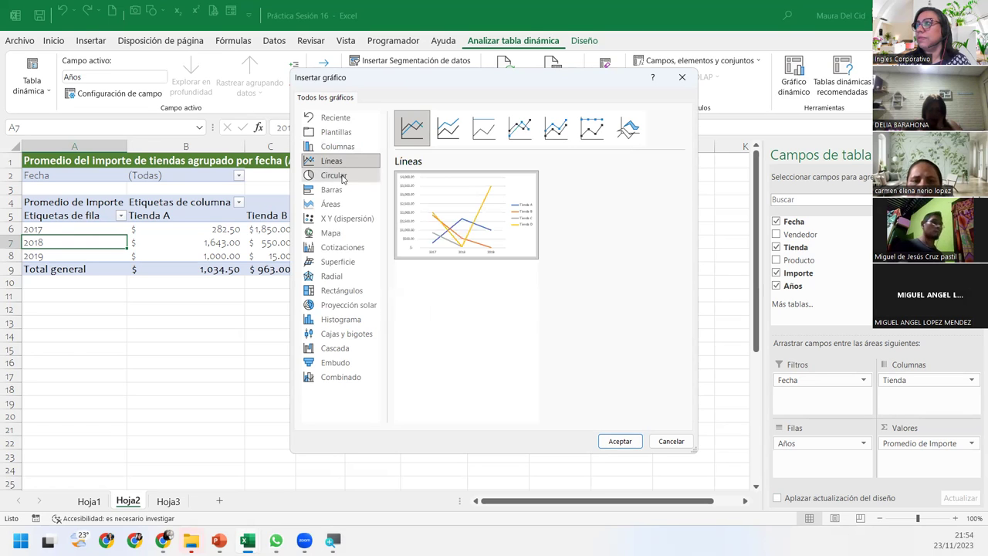
left_click(337, 176)
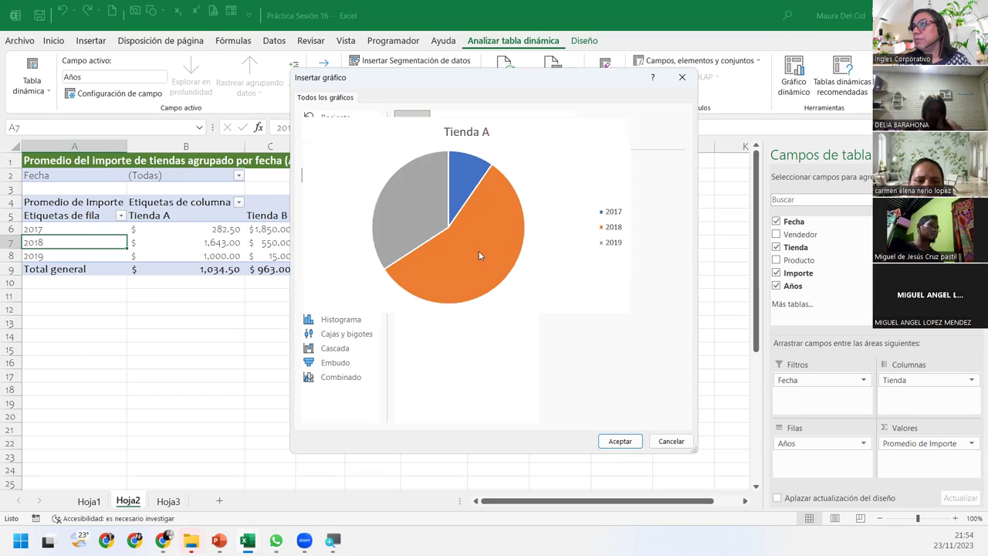
mouse_move(448, 223)
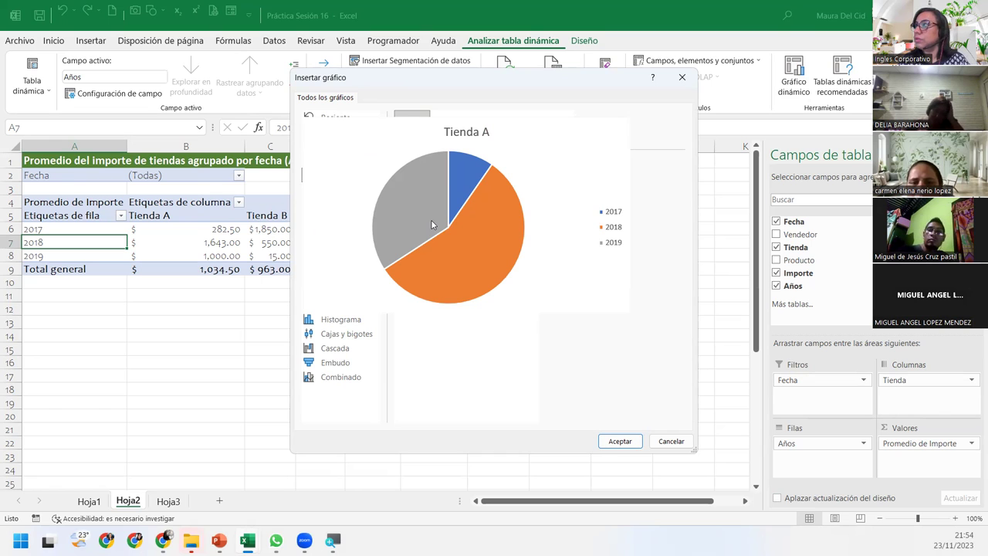
left_click(620, 440)
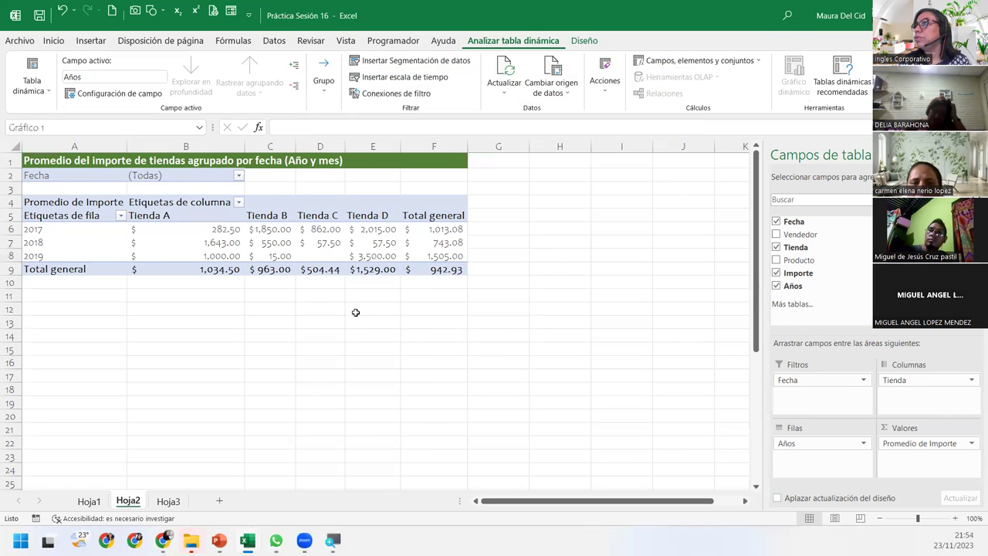
- Move the pie chart below the table, add Extremo externo data labels, then delete it
left_click_drag(405, 235, 358, 288)
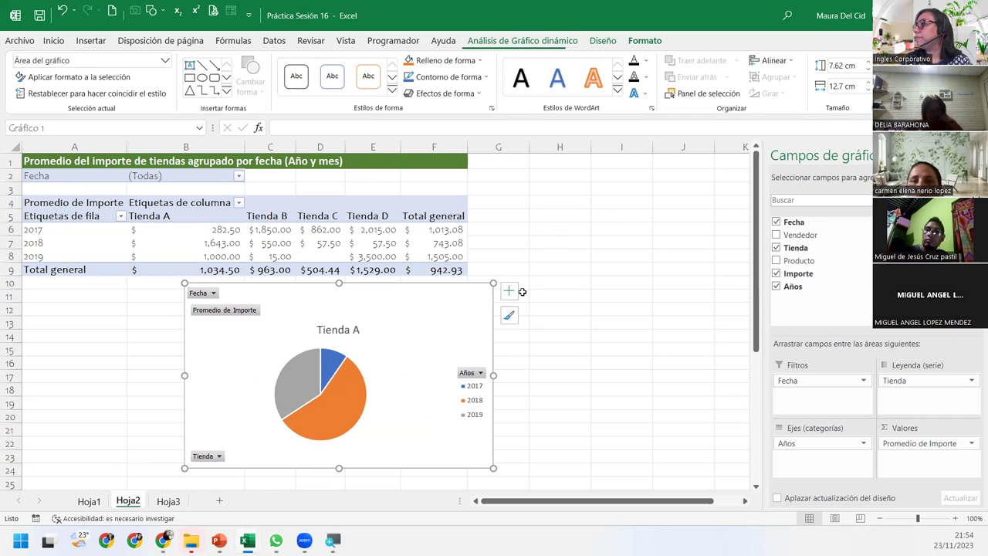
left_click(509, 292)
left_click(629, 321)
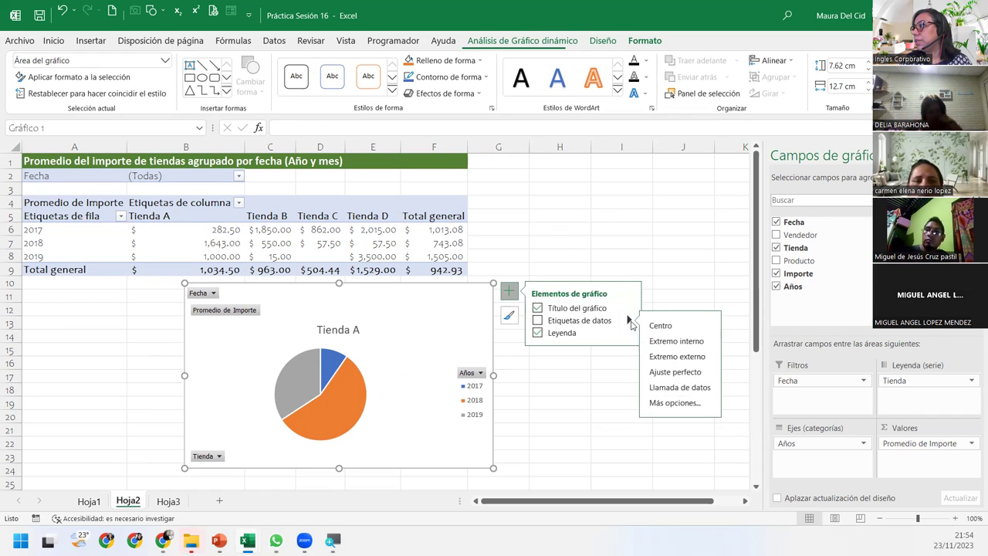
left_click(678, 356)
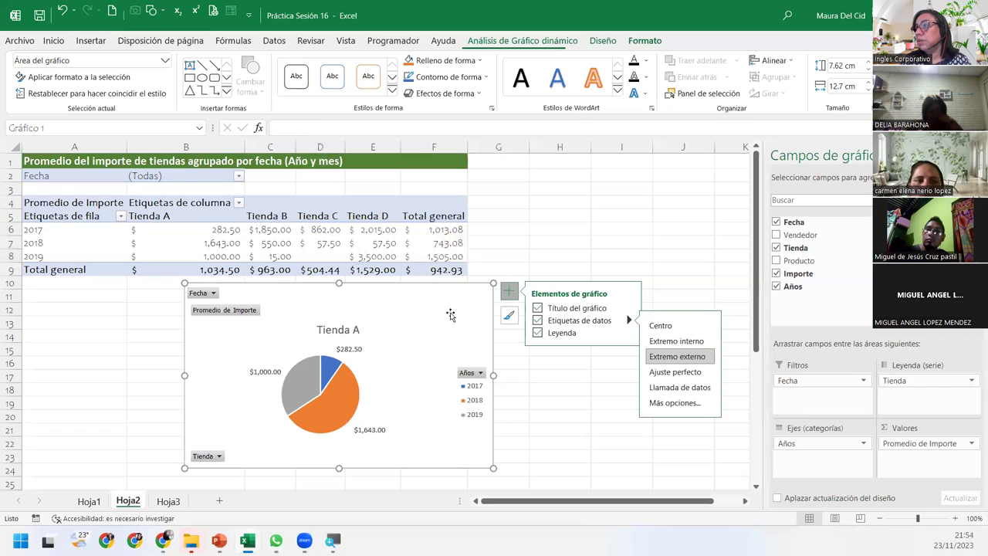
key("Delete")
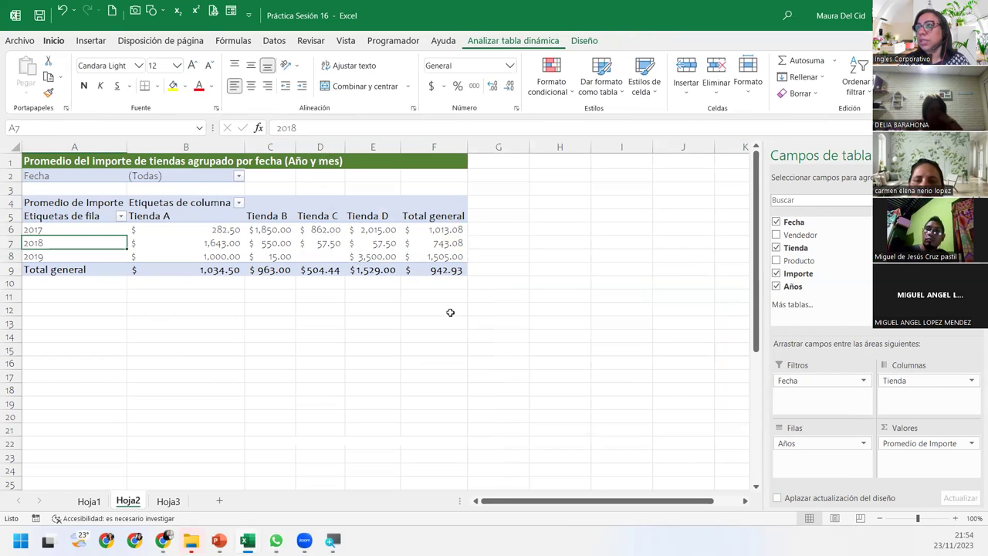
- Insert a Columna agrupada 3D pivot chart from a selected pivot table cell
left_click(88, 232)
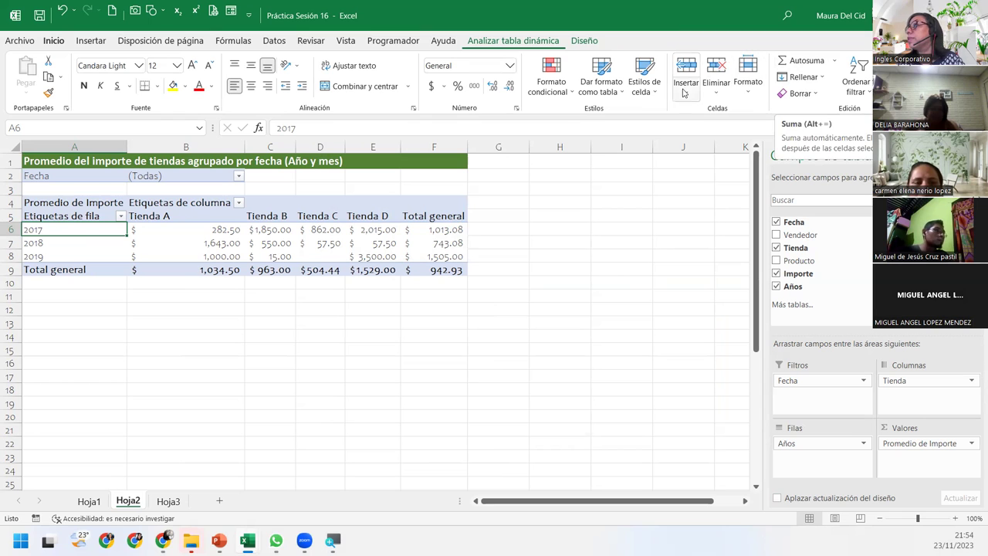
left_click(522, 40)
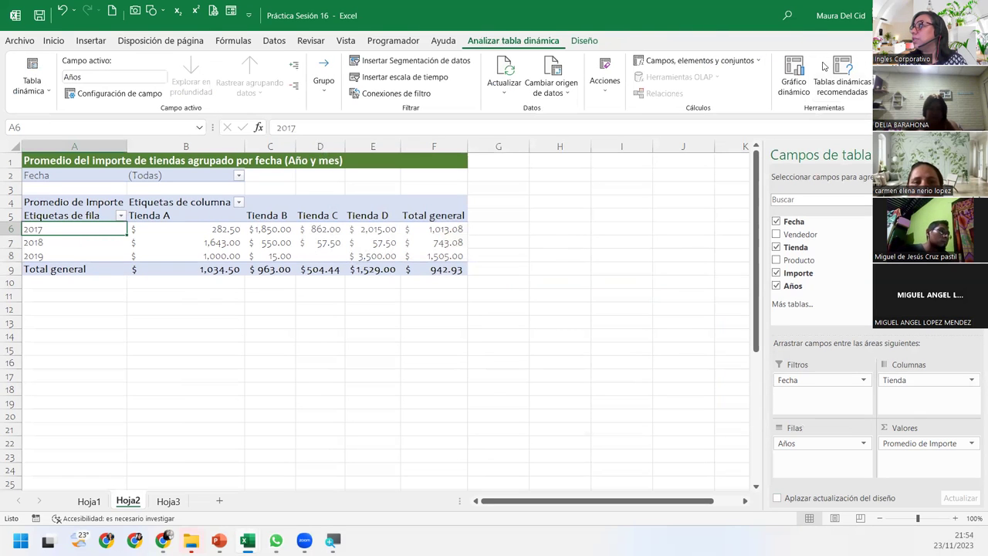
left_click(793, 73)
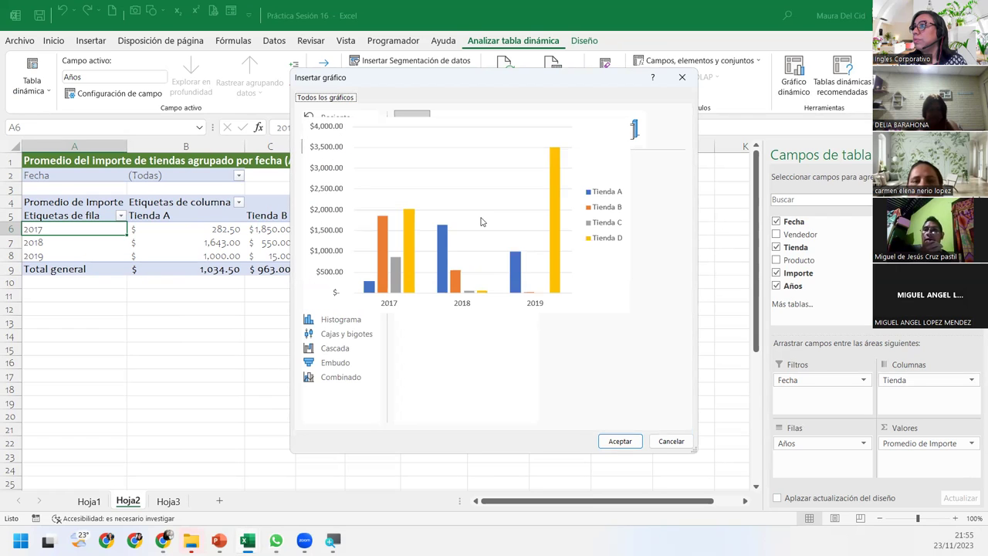
left_click(511, 133)
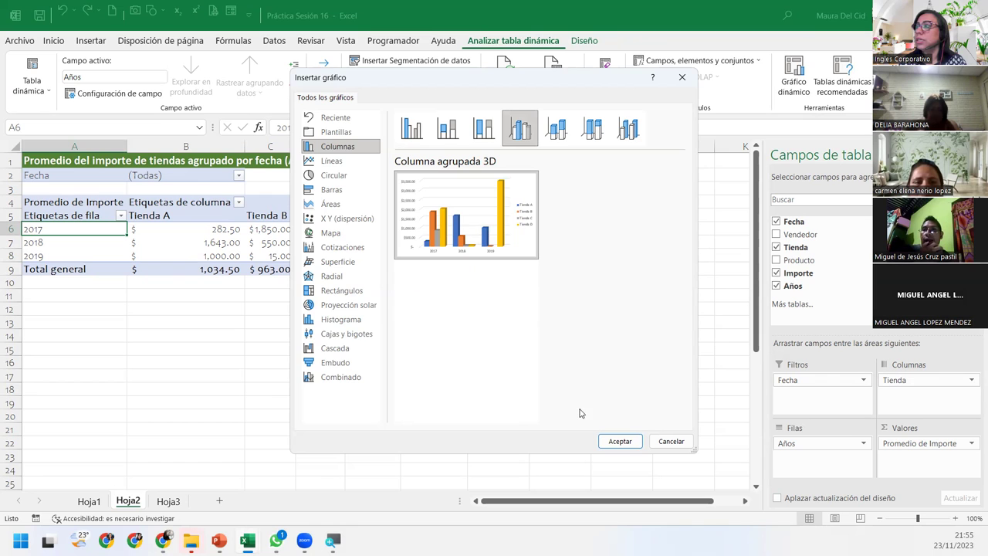
left_click(619, 440)
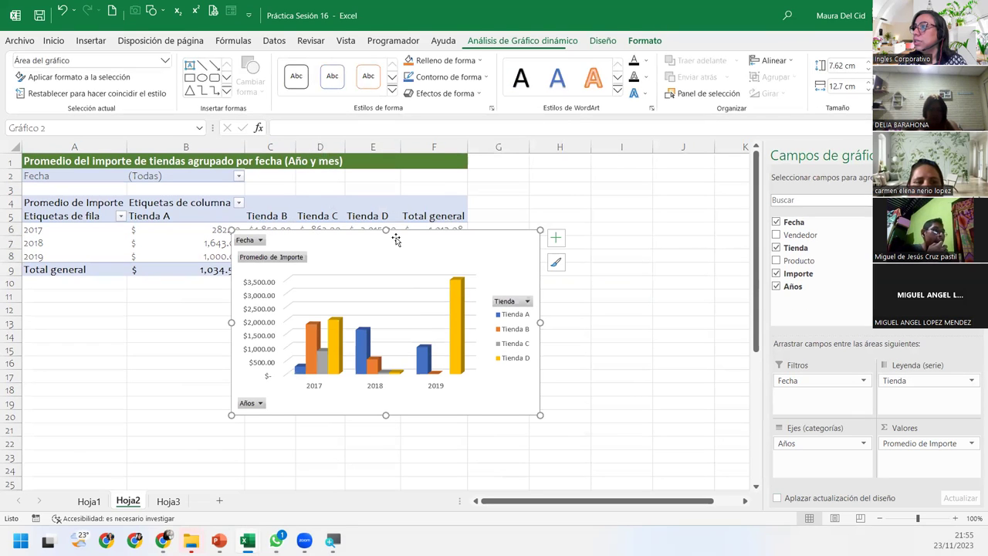
- Move the 3D column chart below the pivot table and enlarge it
mouse_move(351, 242)
left_mouse_down()
mouse_move(195, 289)
mouse_move(147, 289)
left_mouse_up()
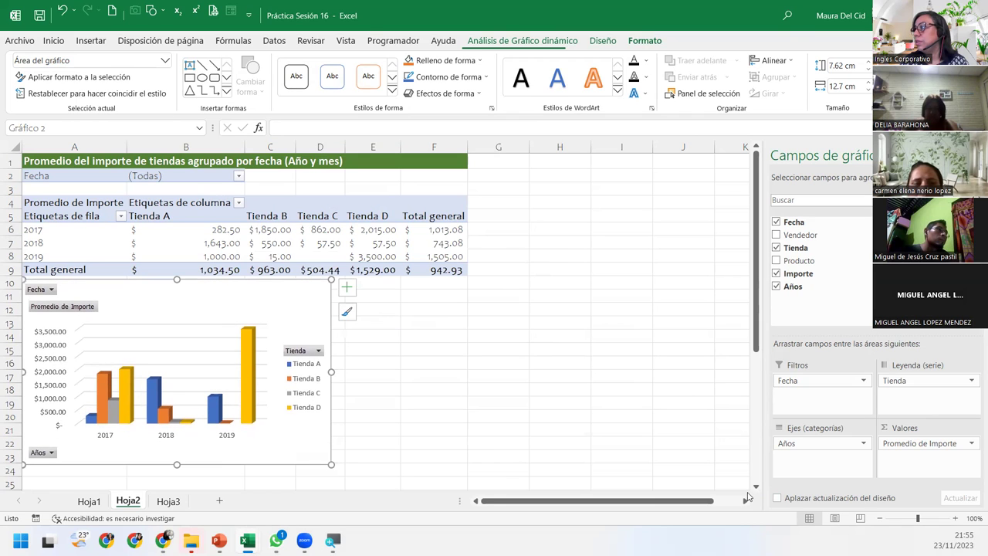
scroll(755, 488, "down", 1)
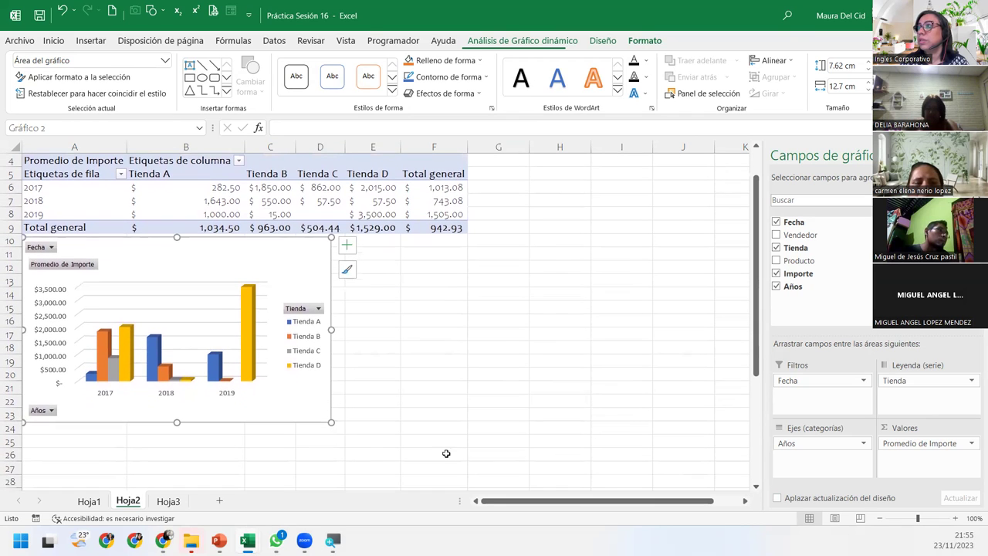
left_click_drag(332, 423, 466, 468)
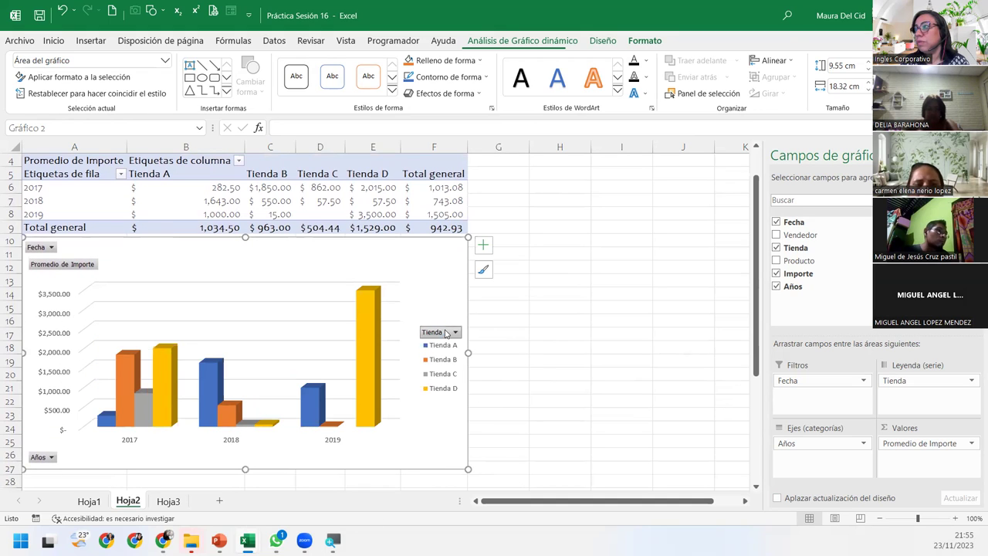
- Filter the chart's Tienda field to show only Tienda B
left_click(454, 332)
left_click(308, 192)
left_click(308, 214)
left_click(367, 312)
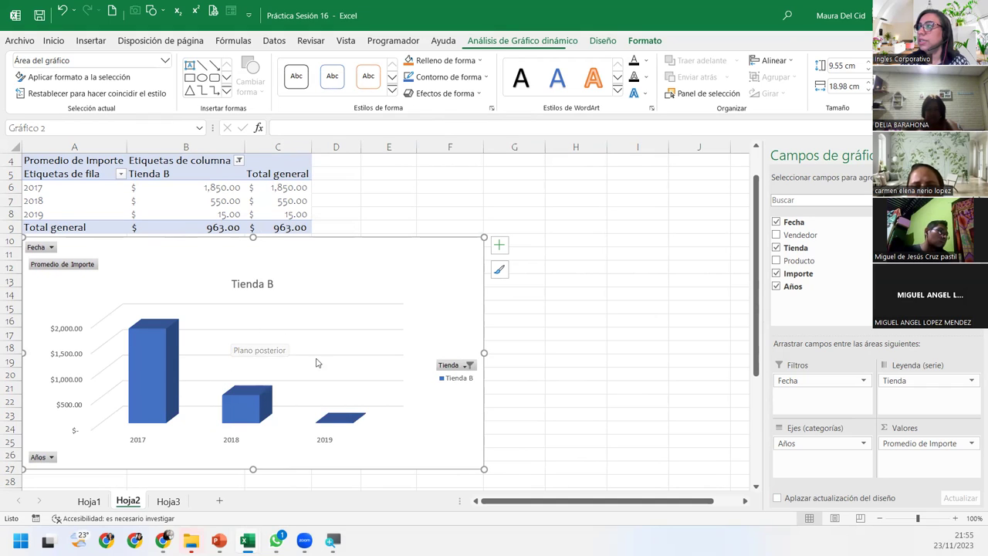
- Select all stores in the Tienda filter so Tiendas A–D show again
left_click(469, 365)
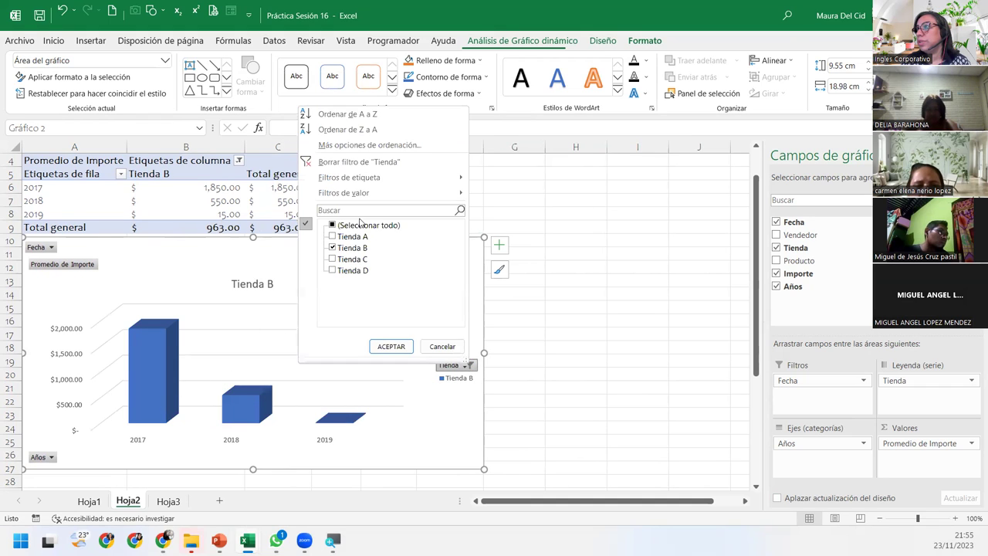
left_click(337, 227)
left_click(390, 345)
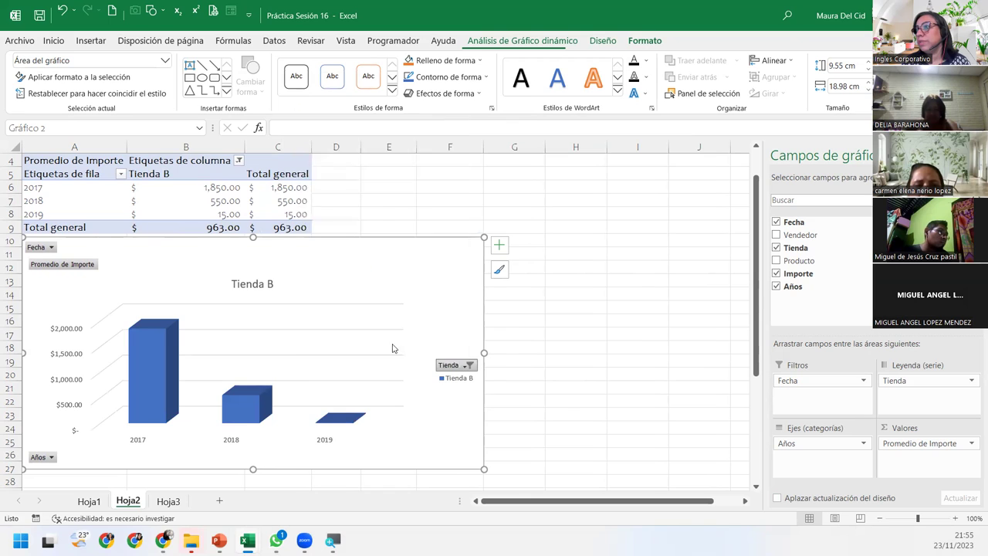
- Try an April (abr) Fecha filter, then reset Fecha to (Todas)
left_click(44, 246)
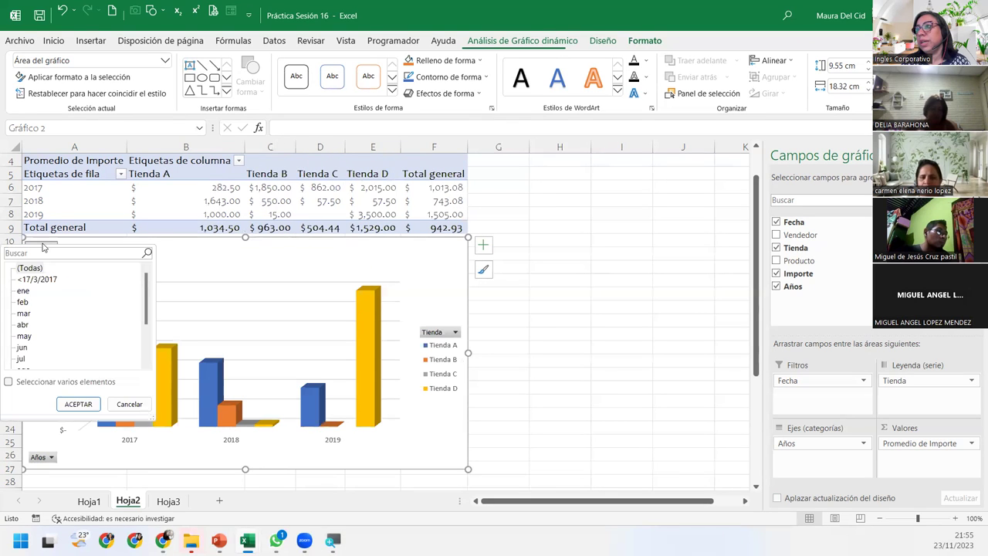
left_click(25, 325)
scroll(68, 335, "down", 2)
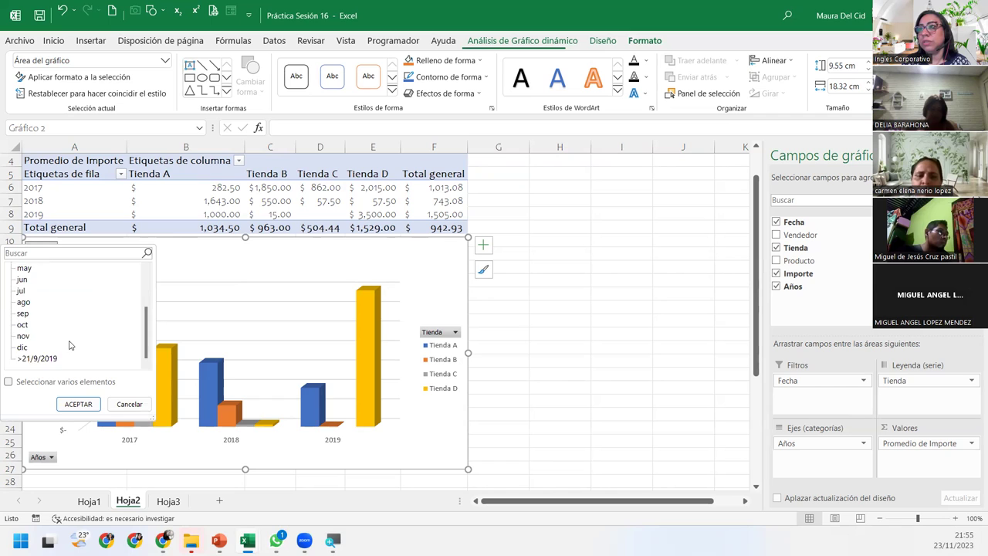
scroll(68, 339, "up", 2)
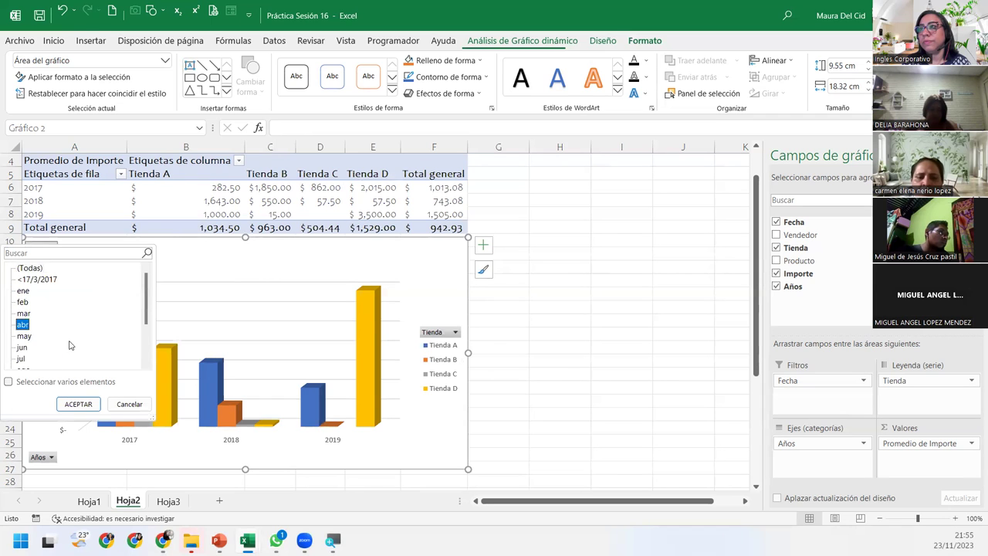
left_click(80, 404)
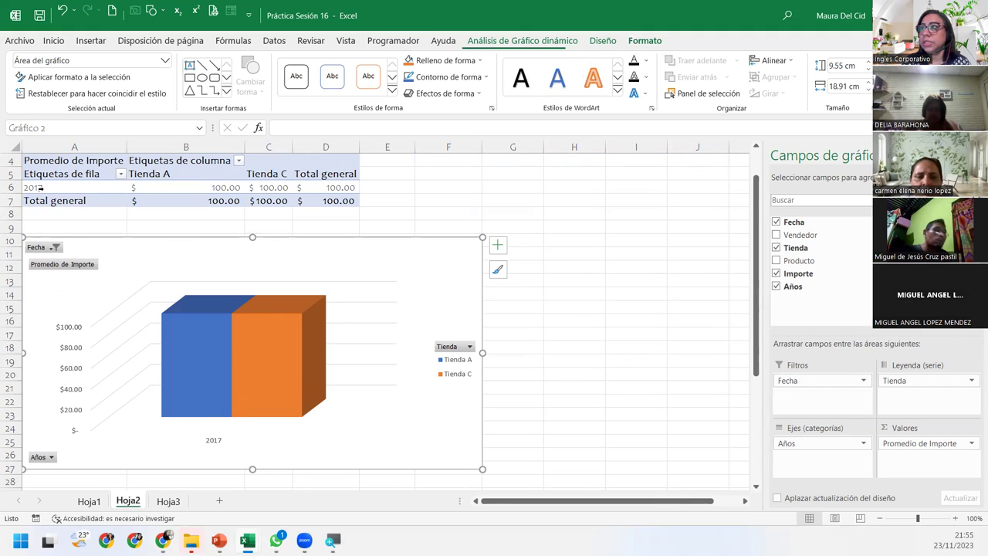
left_click(54, 247)
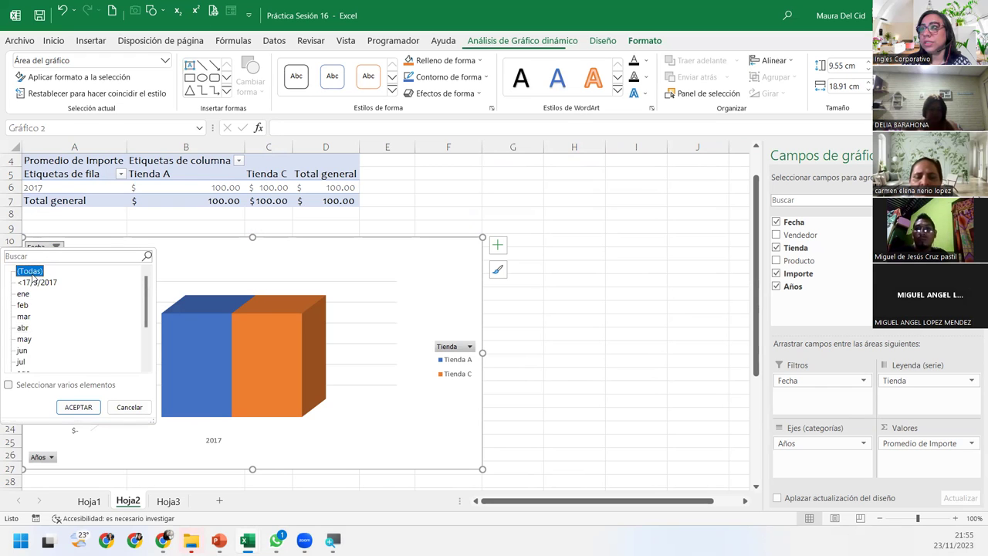
left_click(78, 407)
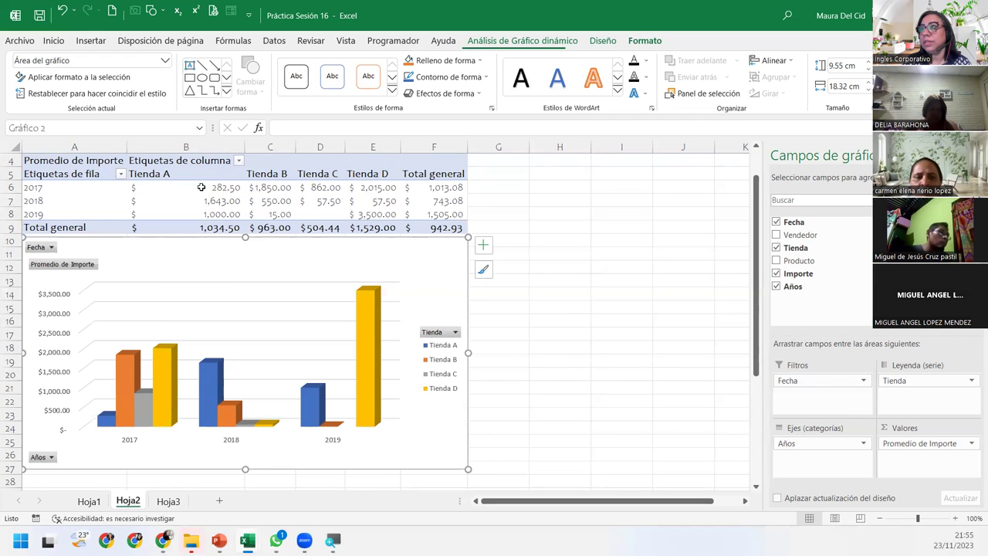
mouse_move(168, 190)
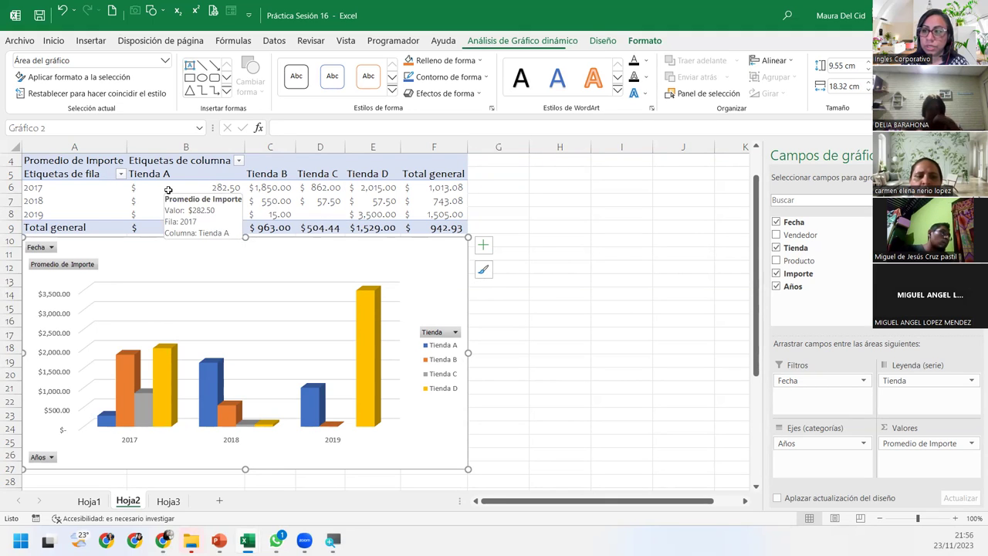
left_click(50, 249)
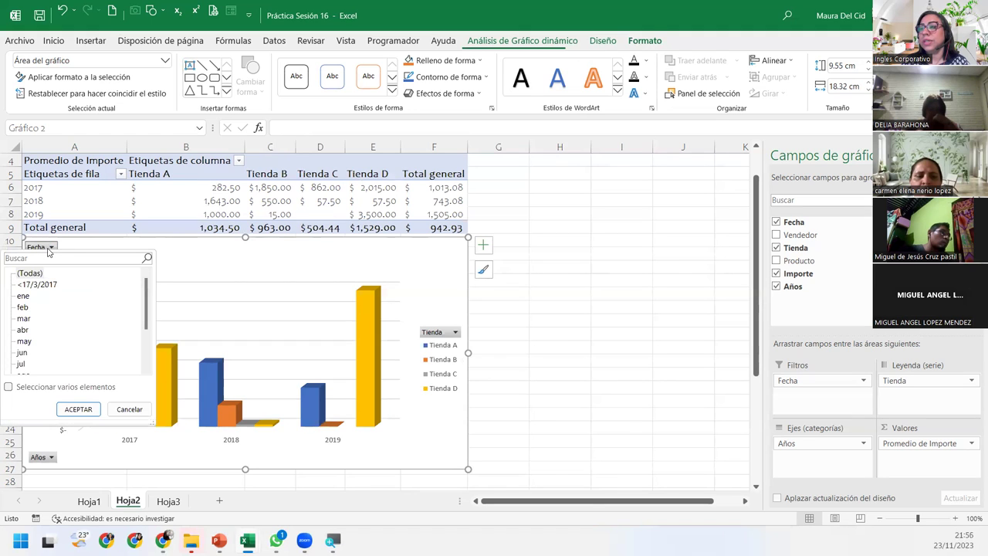
scroll(33, 328, "down", 2)
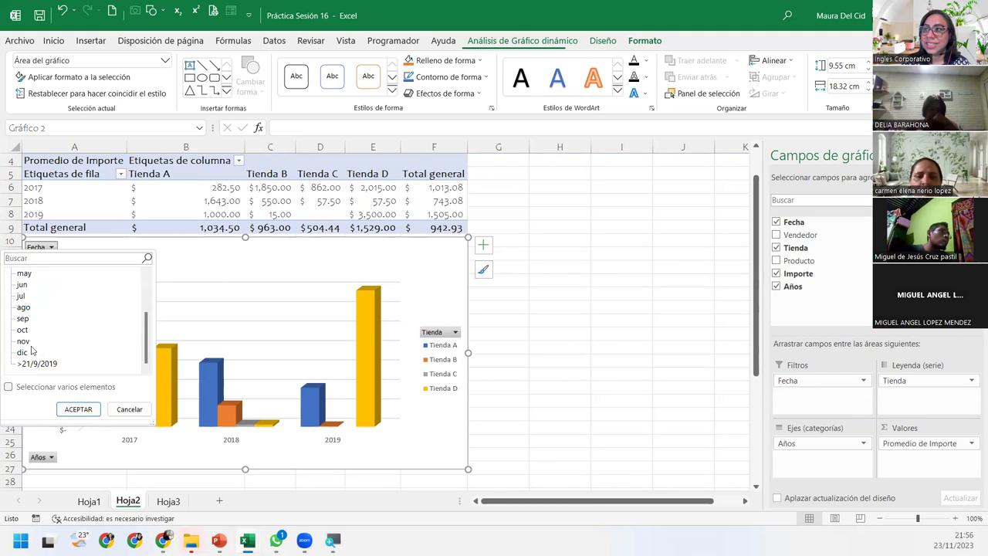
left_click(22, 342)
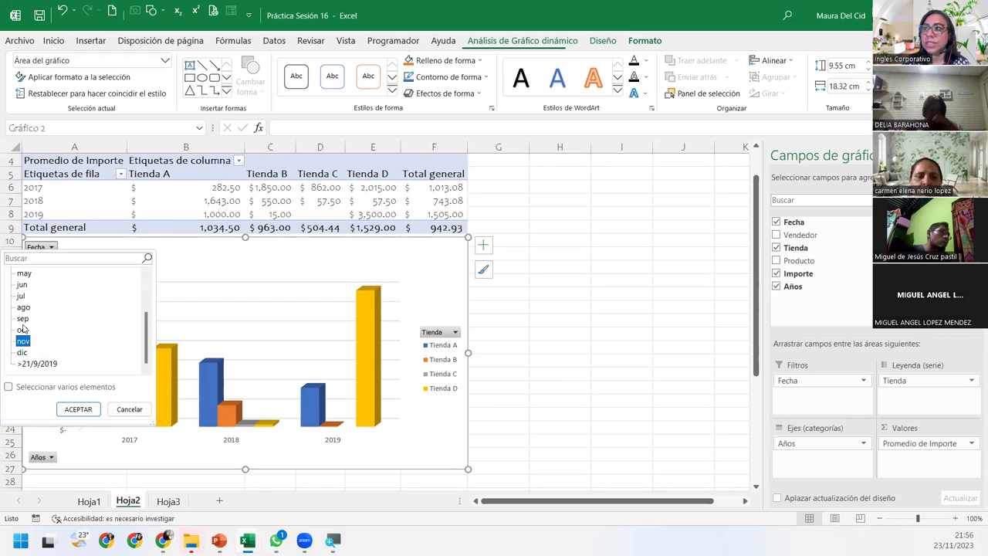
left_click(76, 408)
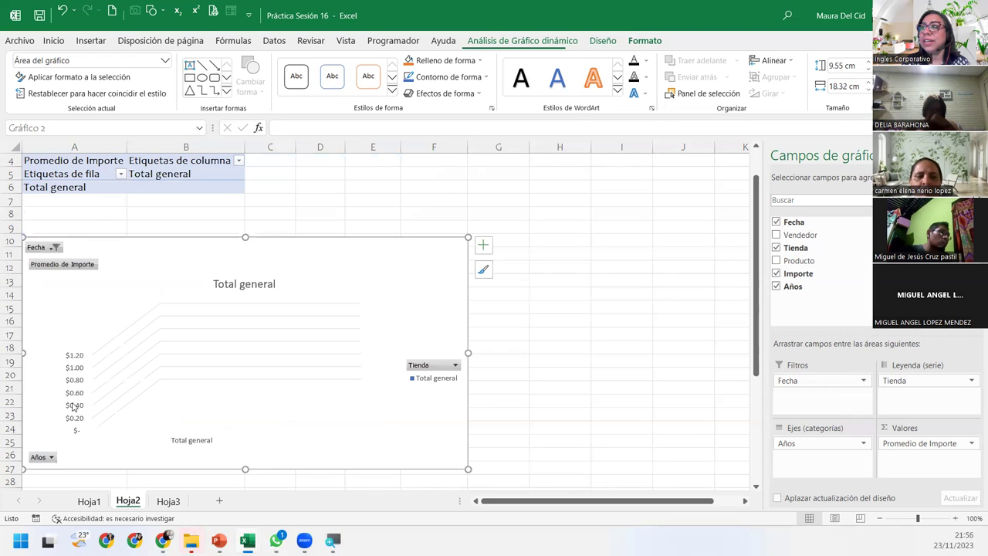
left_click(52, 247)
left_click(29, 342)
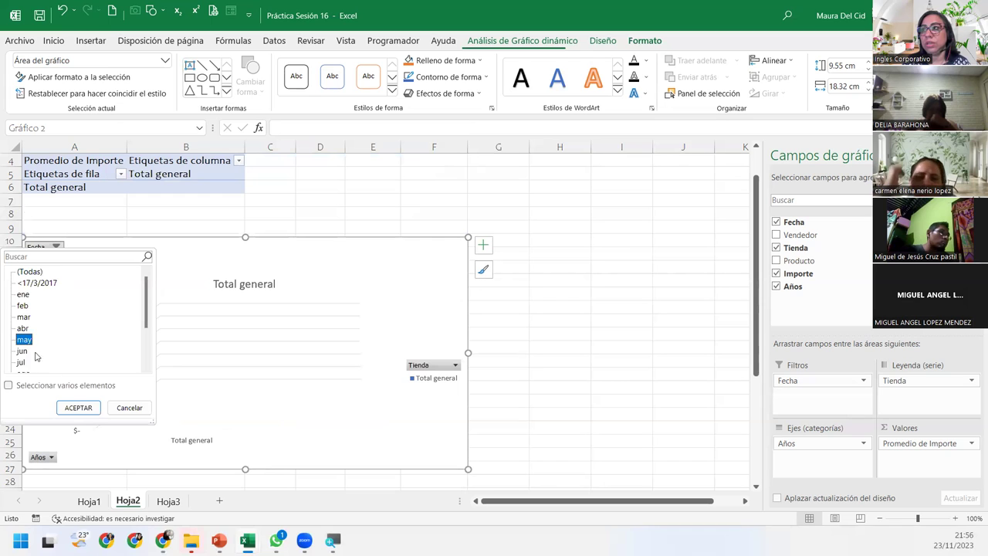
left_click(78, 407)
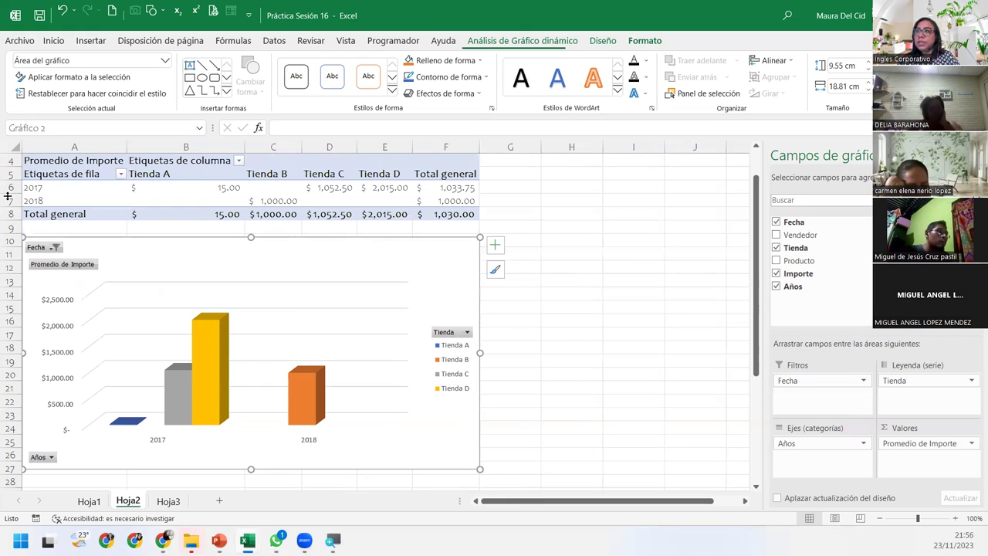
left_click(56, 248)
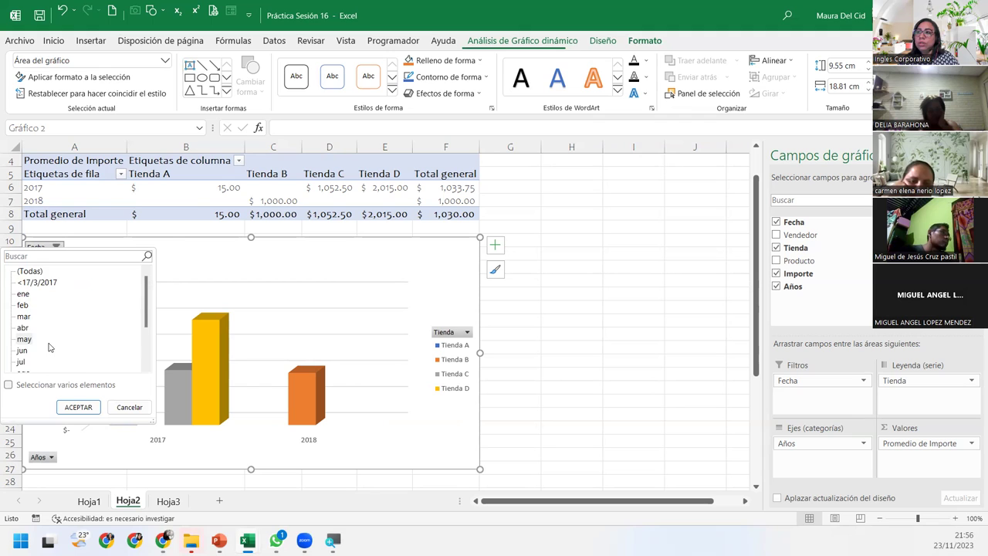
scroll(48, 347, "down", 2)
left_click(19, 328)
left_click(77, 407)
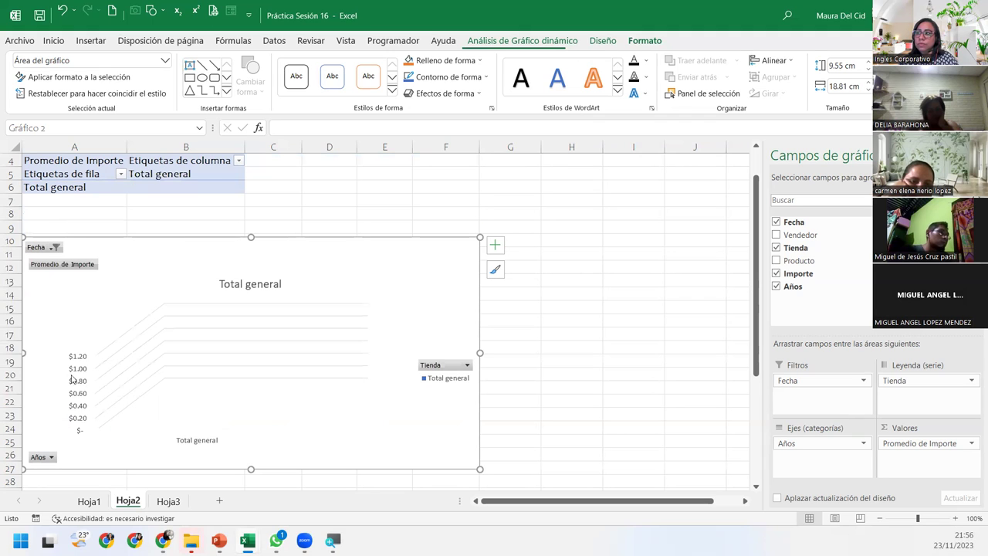
left_click(121, 174)
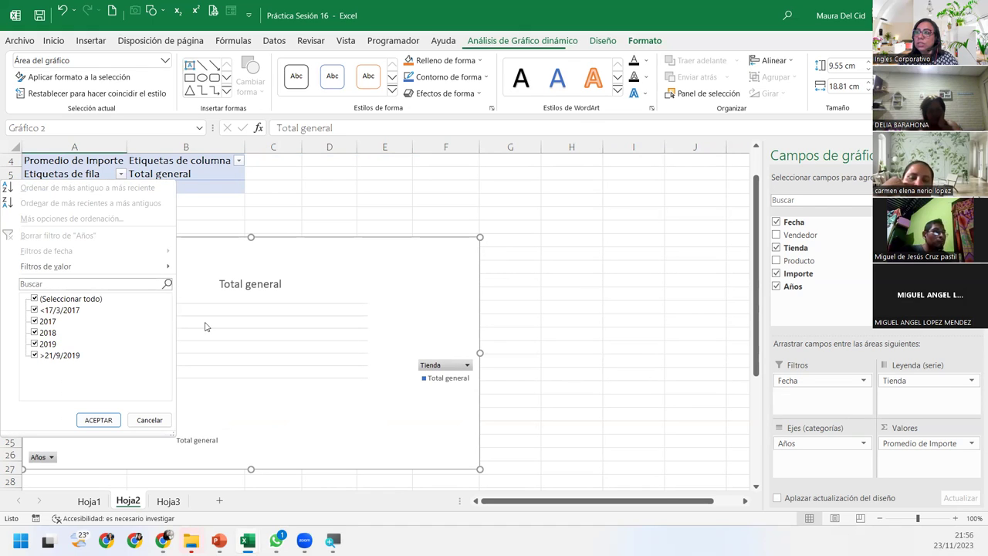
left_click(98, 420)
left_click(56, 247)
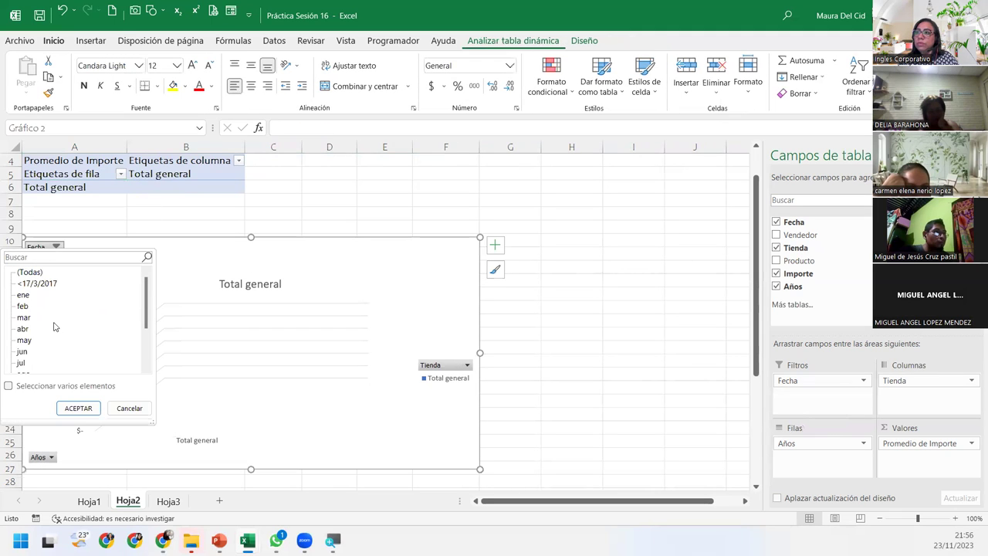
left_click(22, 306)
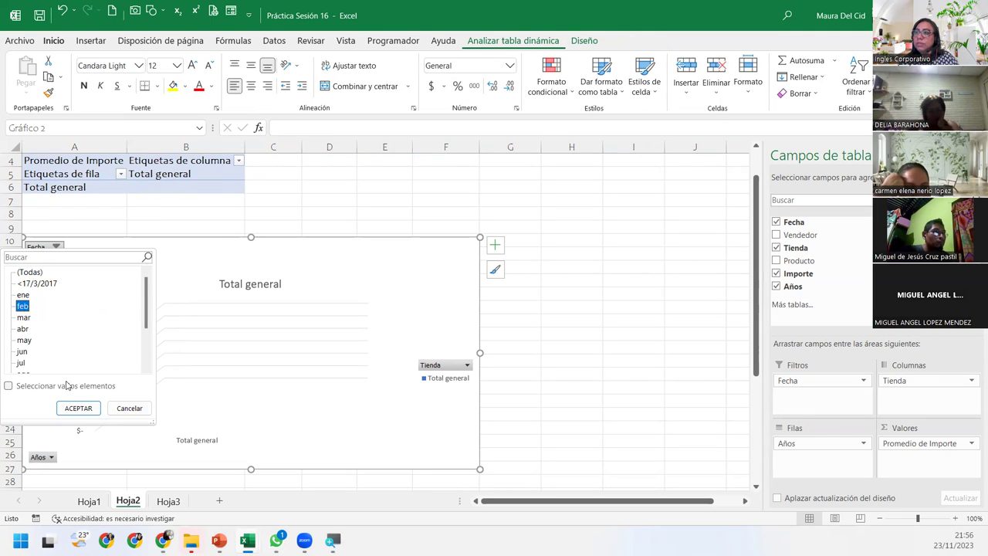
left_click(78, 408)
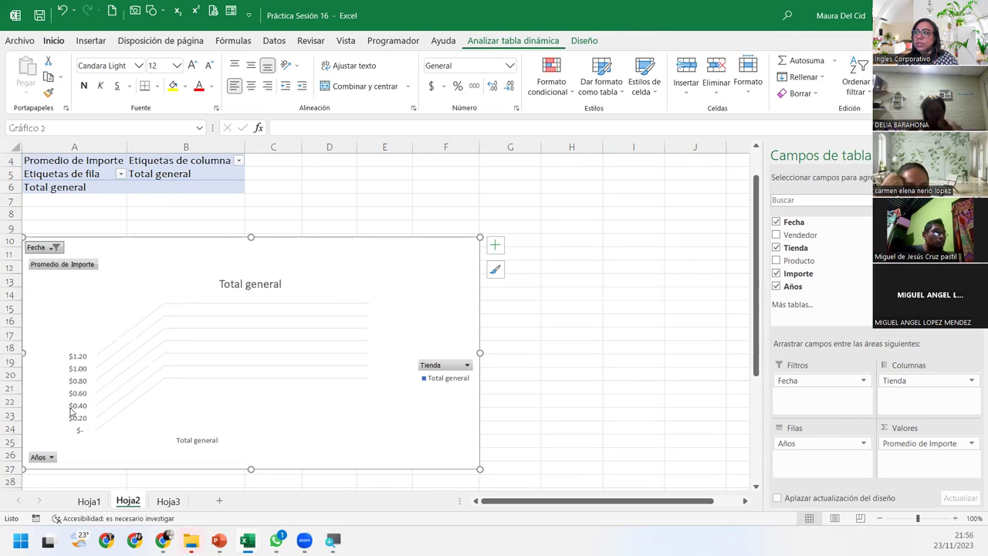
left_click(55, 247)
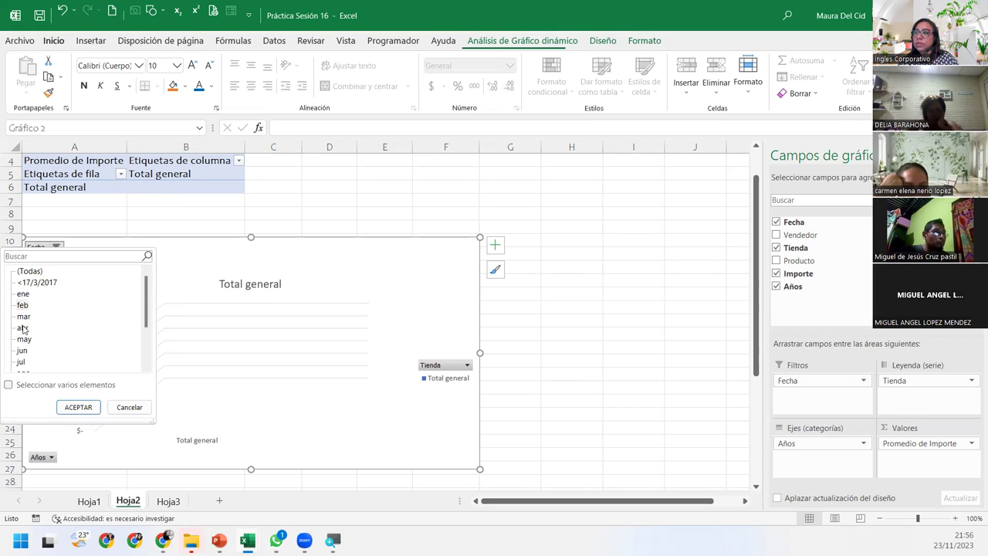
left_click(23, 352)
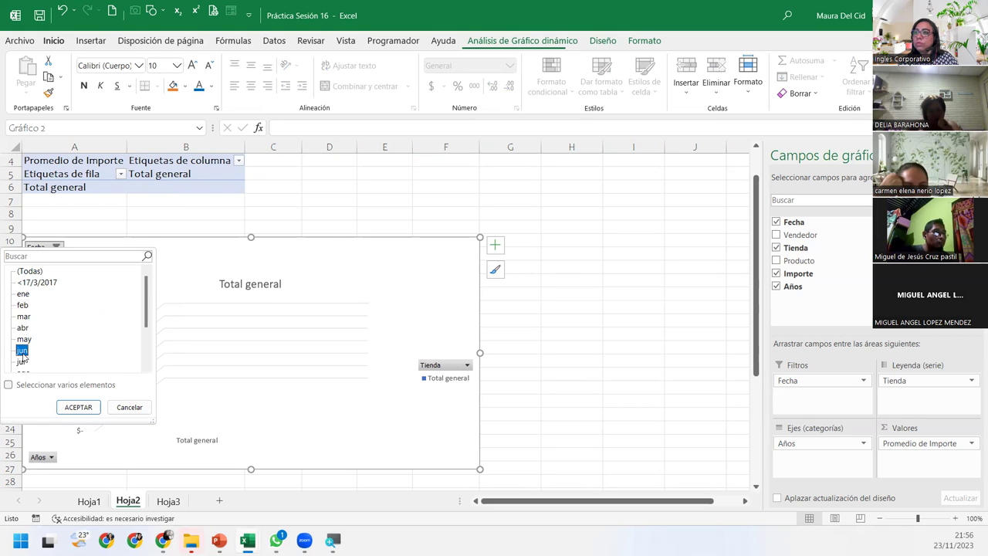
left_click(78, 407)
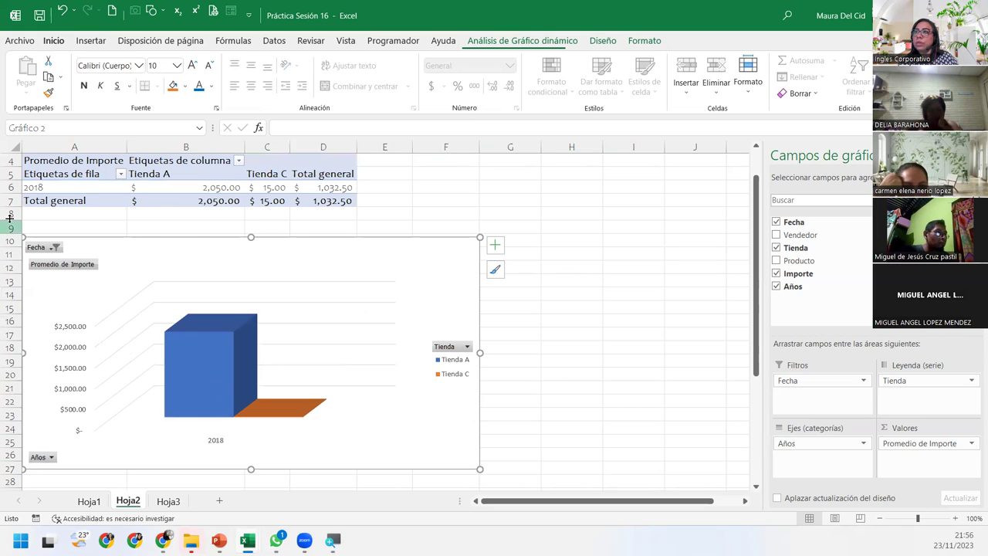
left_click(55, 248)
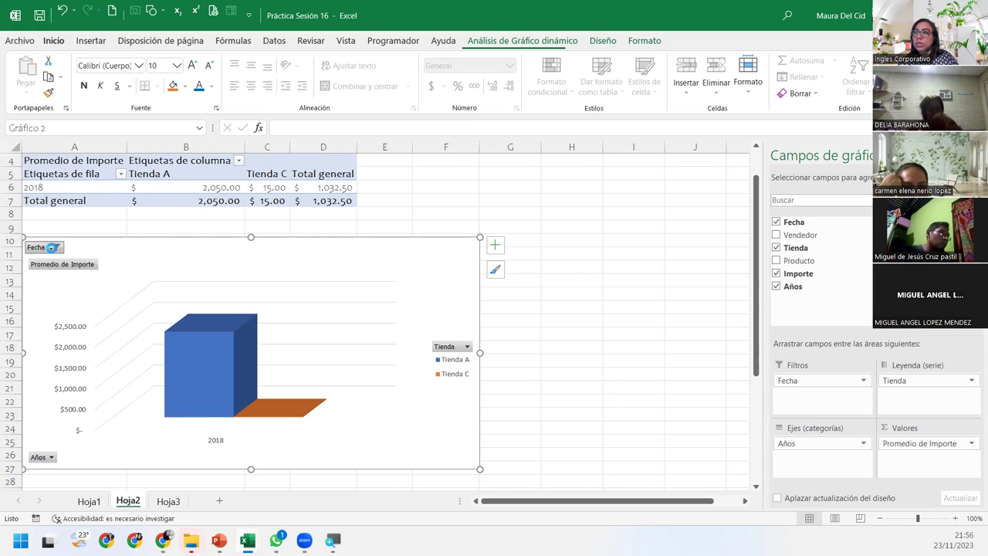
left_click(29, 274)
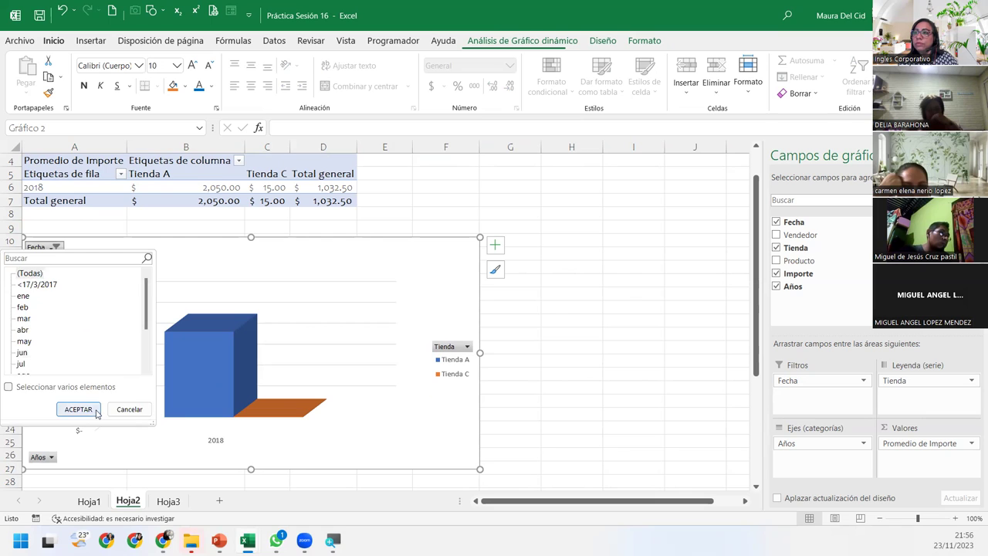
left_click(96, 411)
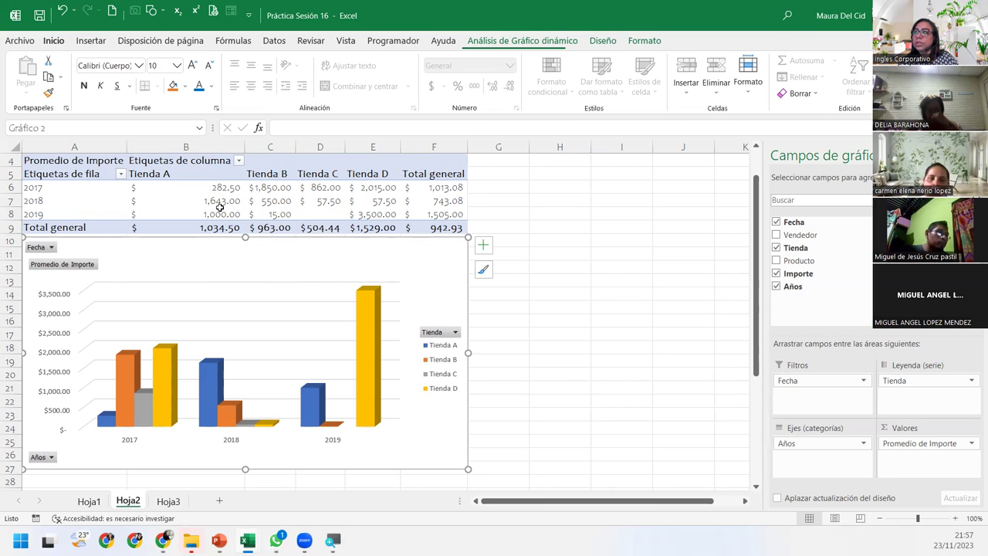
- Restrict the chart's Años filter to 2018 only
left_click(185, 197)
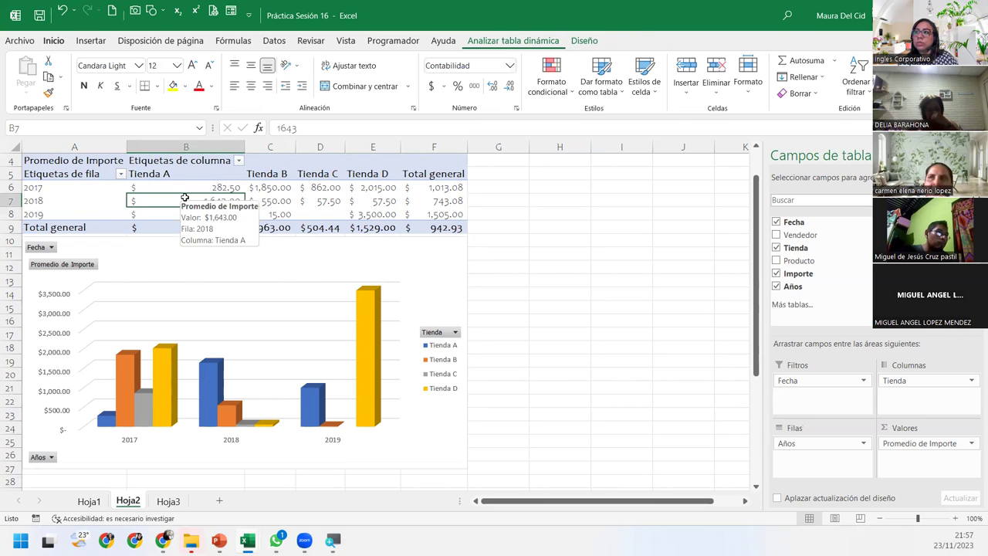
left_click(51, 457)
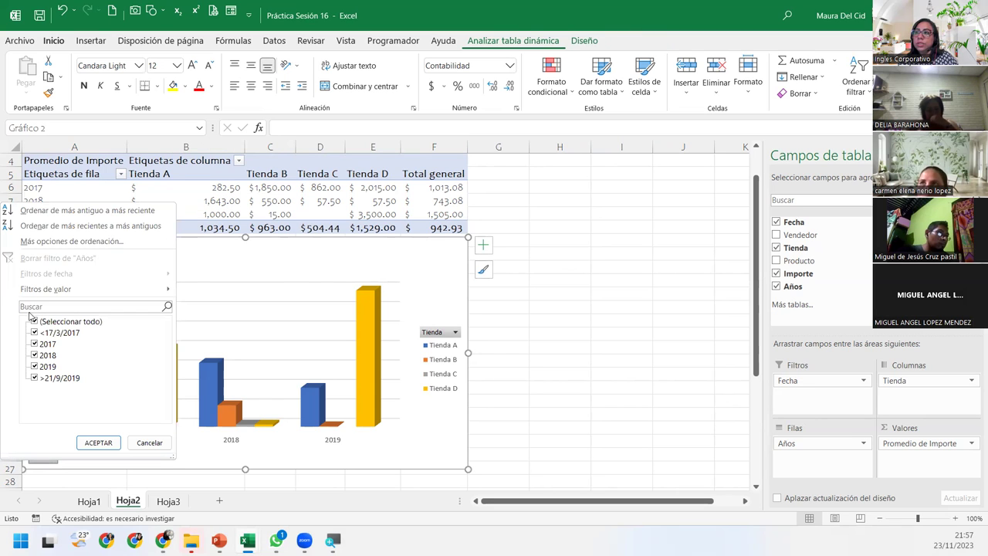
left_click(34, 322)
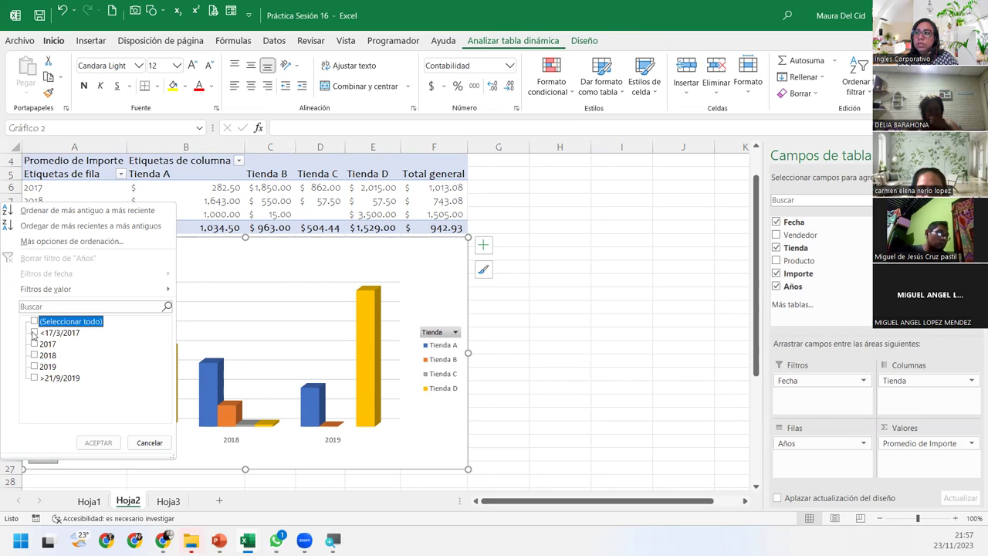
left_click(34, 355)
left_click(98, 442)
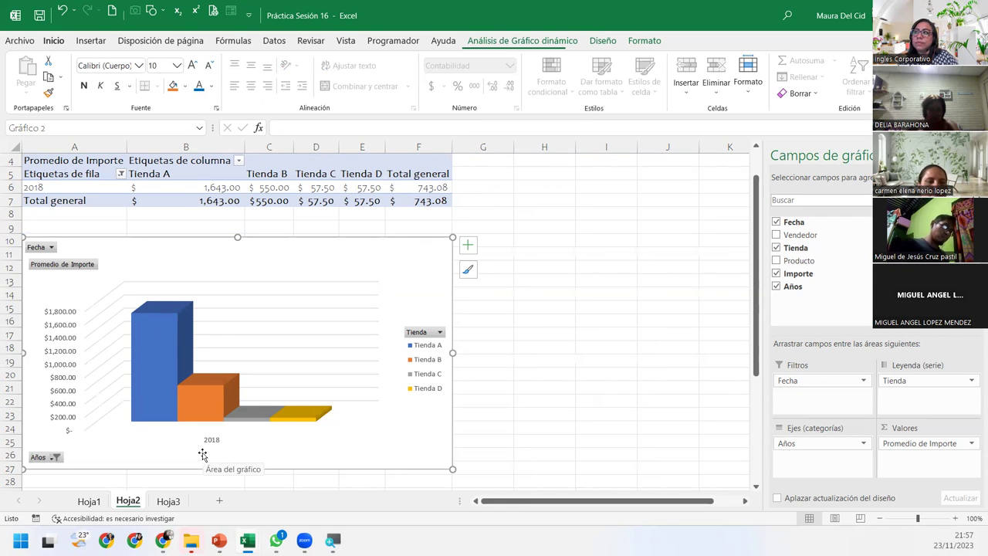
- Select the Tienda A, B, C and D columns in the chart to inspect their 2018 averages
left_click(148, 316)
left_click(217, 390)
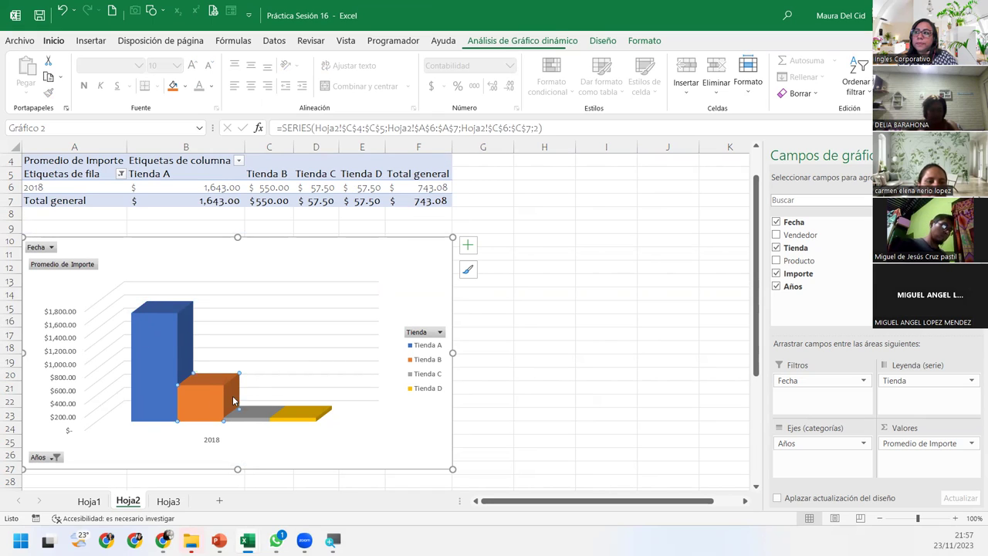
left_click(251, 417)
left_click(286, 421)
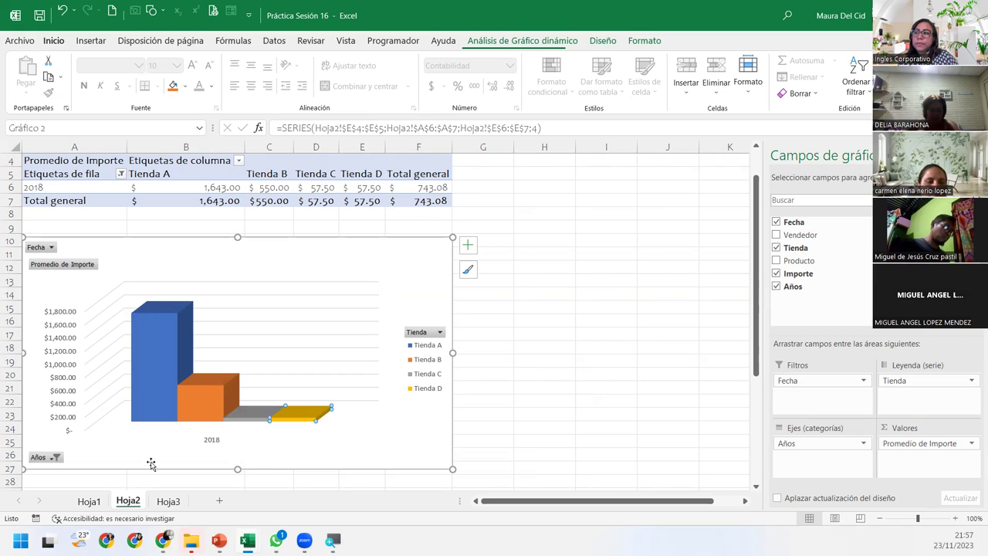
left_click(155, 410)
left_click(155, 356)
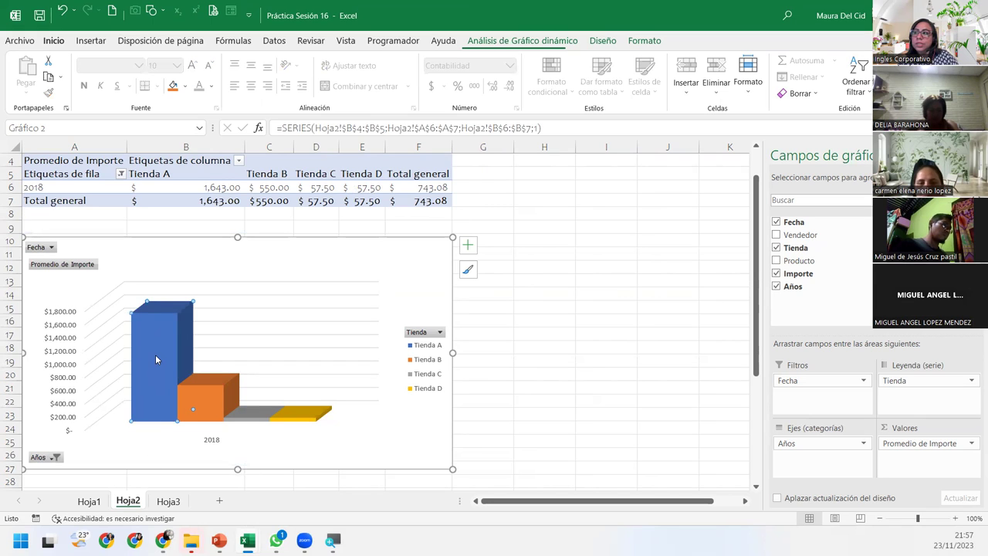
left_click(210, 390)
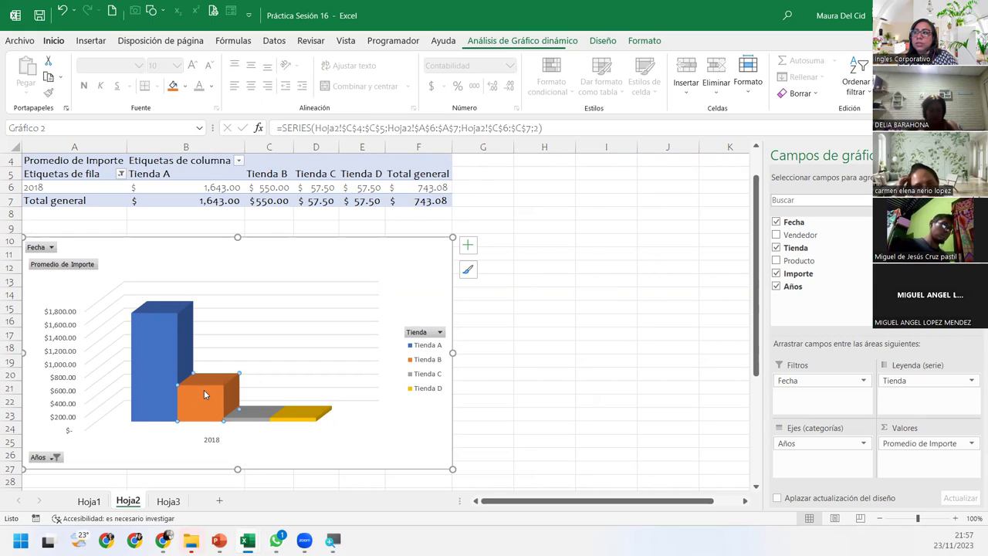
left_click(316, 416)
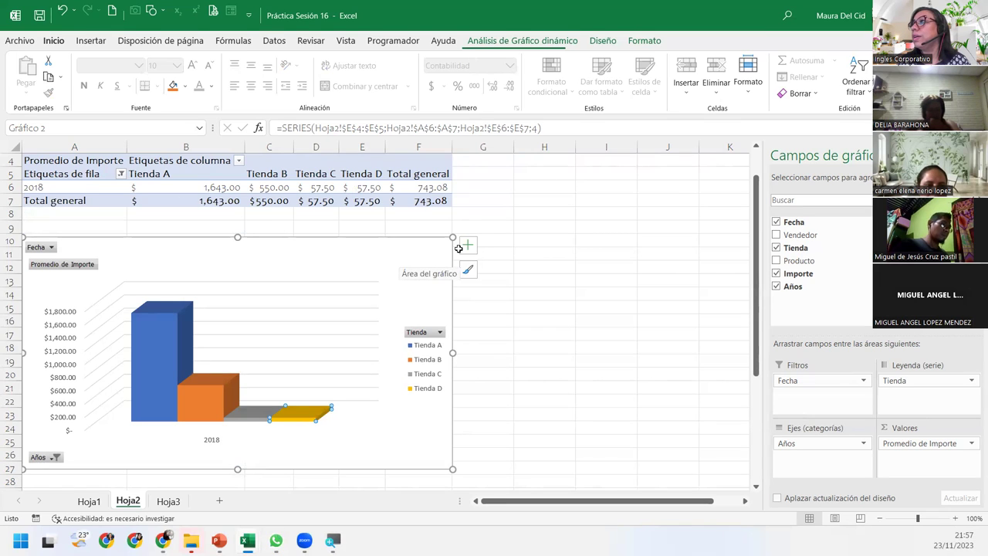
- Add a centred overlay title 'PROMEDIO DEL IMPORTE DE TIENDA POR AÑO Y MES' and move it to the top
scroll(378, 227, "up", 1)
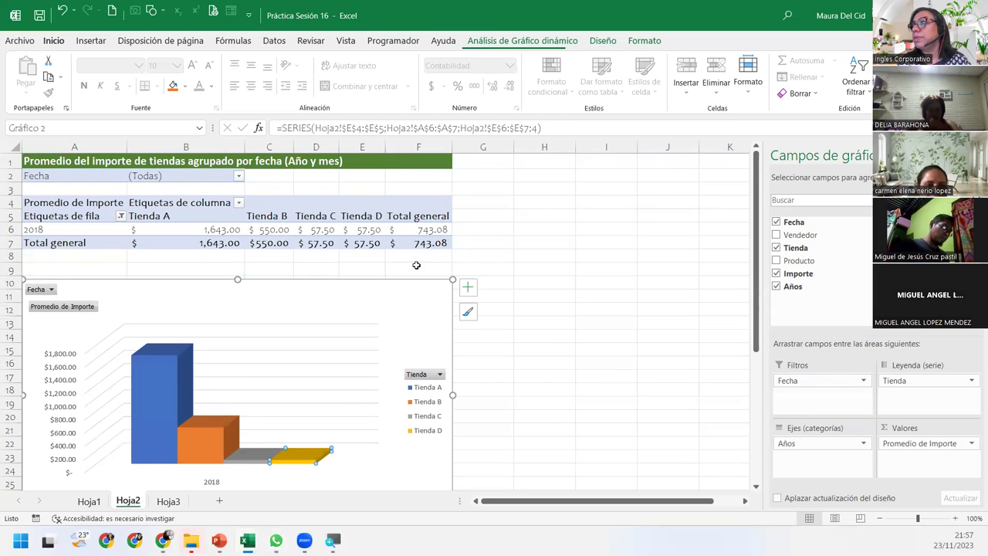
left_click(467, 287)
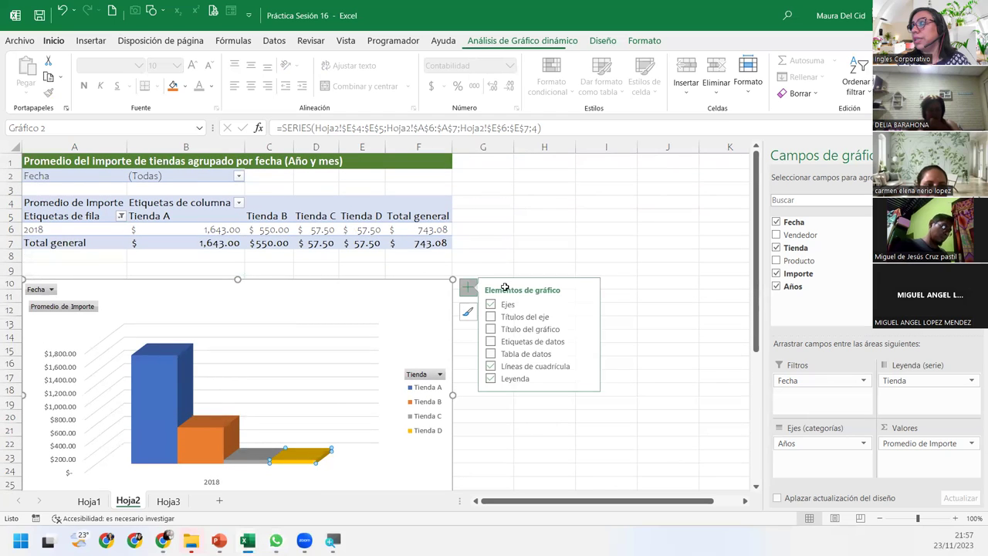
left_click(592, 329)
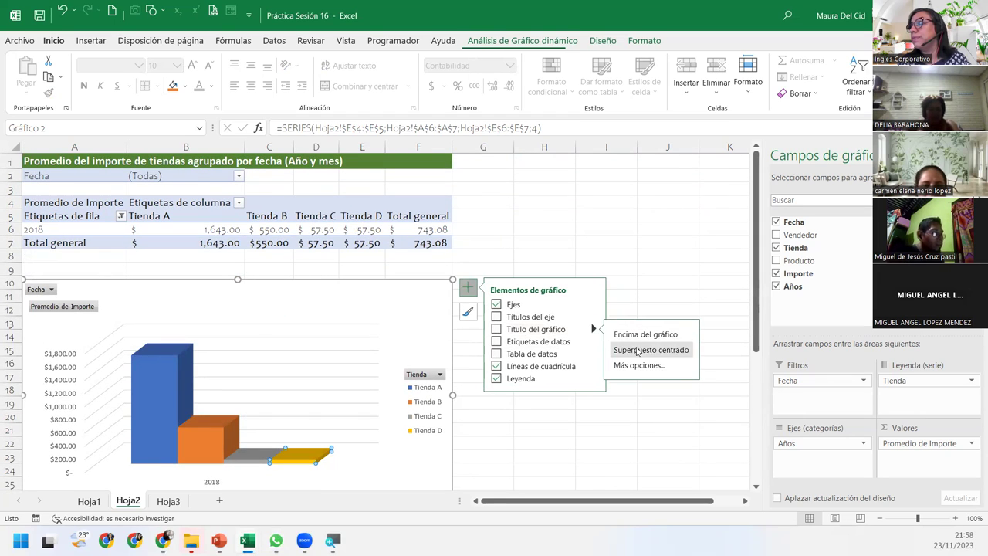
left_click(650, 349)
triple_click(239, 328)
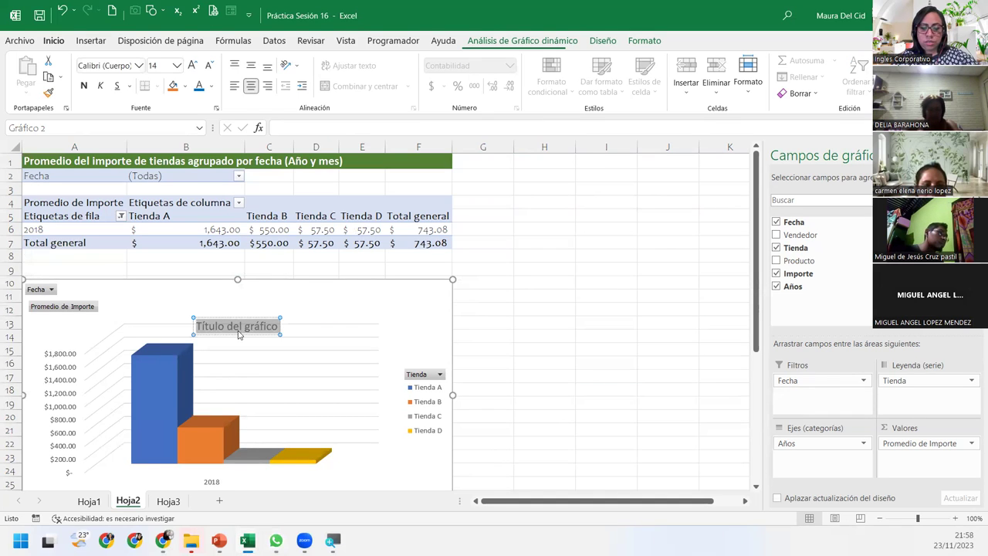
type("PROMED")
type("IO DEL IMPORTE")
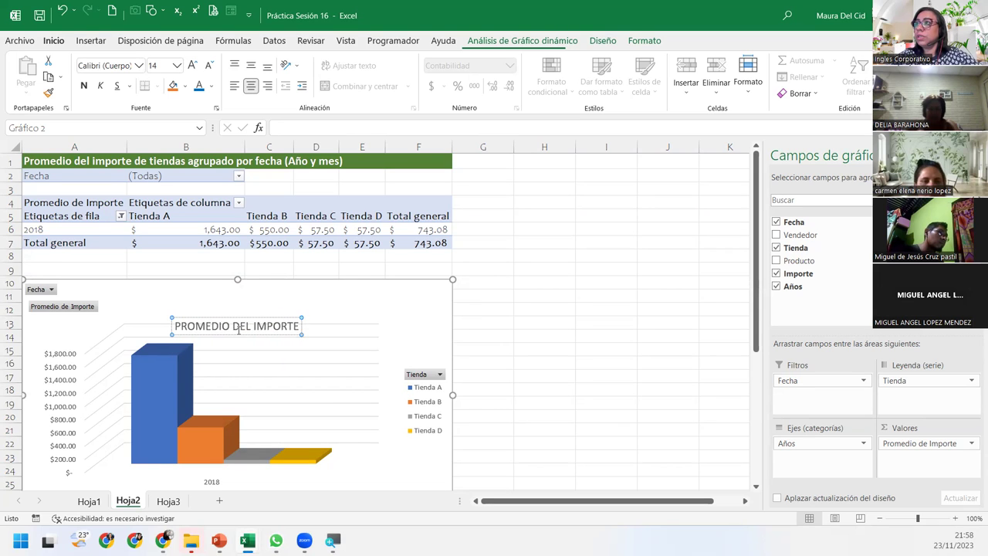
type(" DE TIENDA")
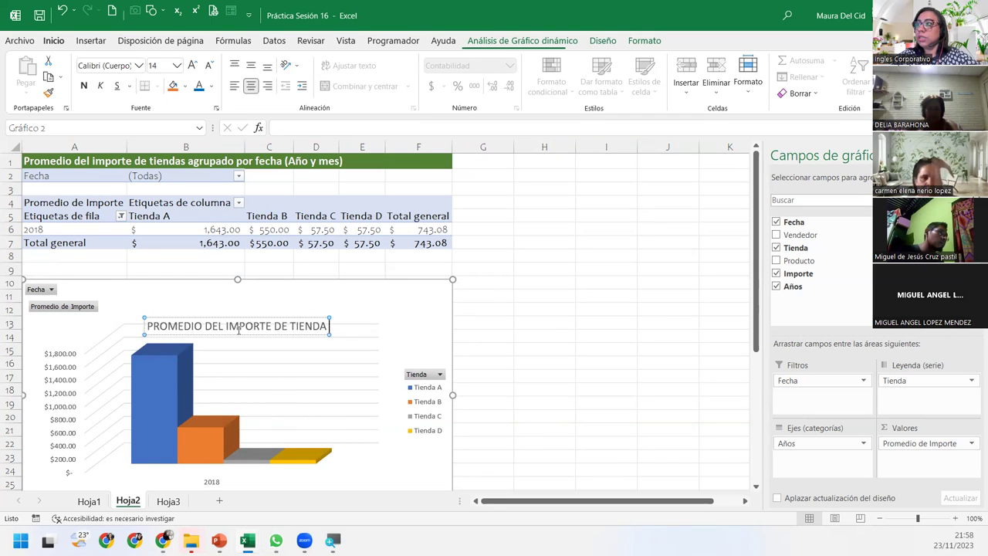
type(" POR AÑO Y MES")
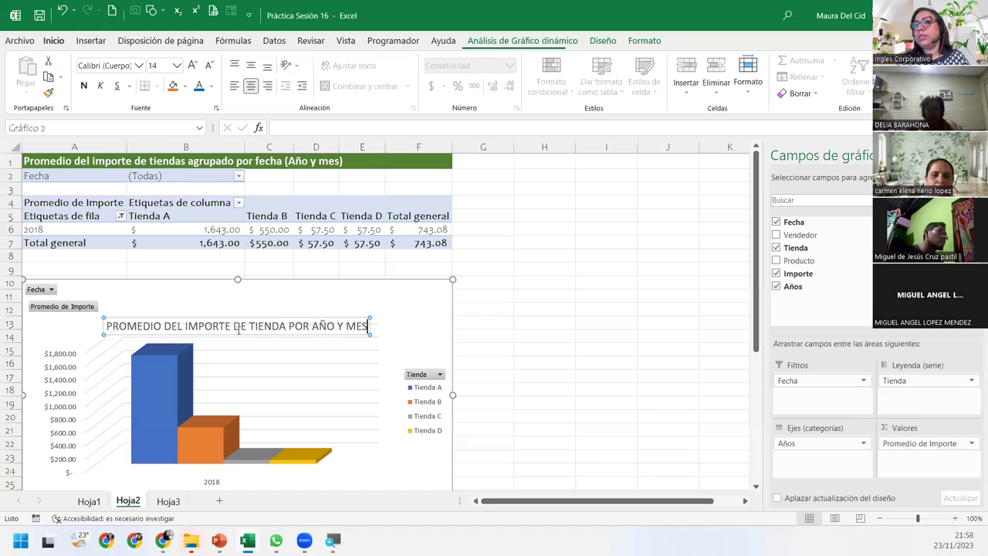
left_click_drag(242, 313, 240, 288)
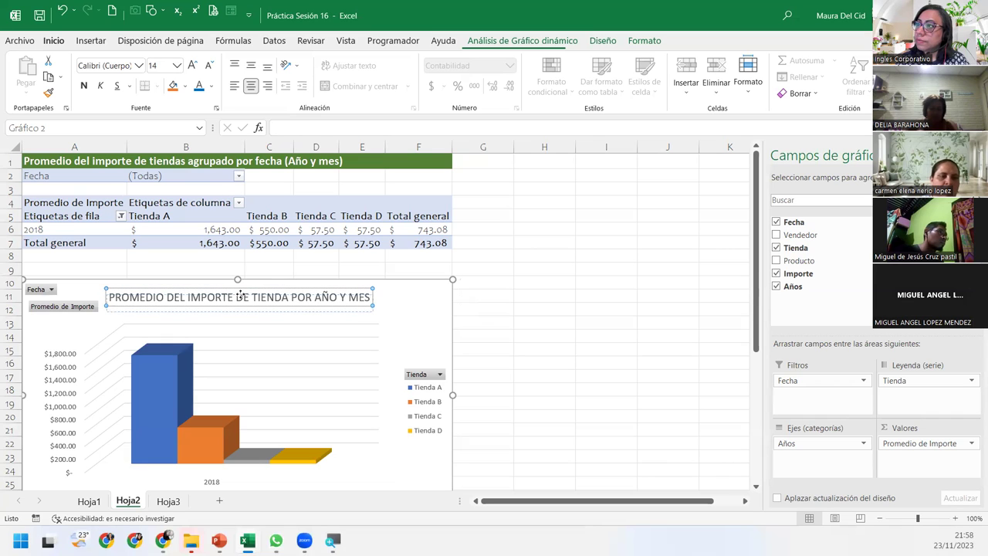
left_click(409, 291)
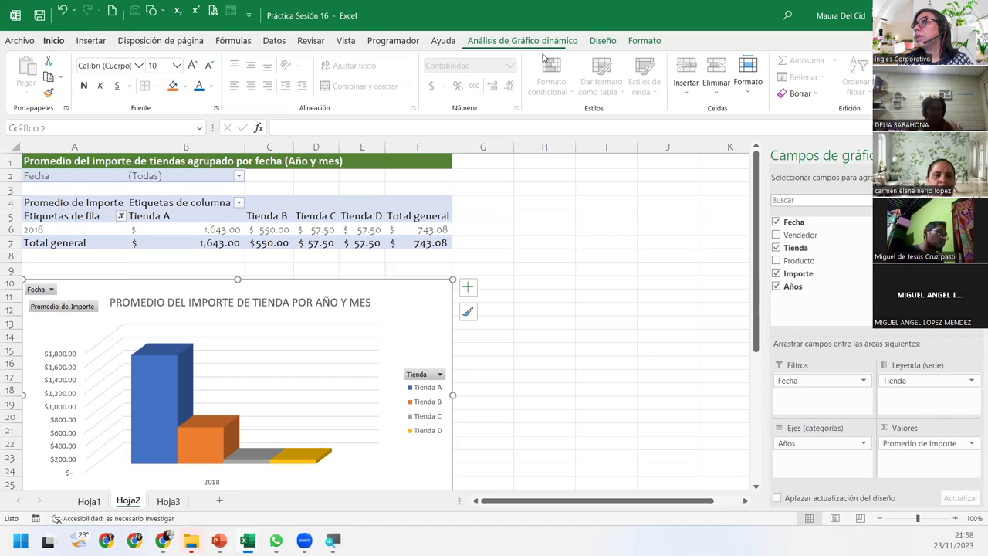
- Apply chart style Estilo 6, adding value labels like $1,643.00 to the 3D columns
left_click(602, 43)
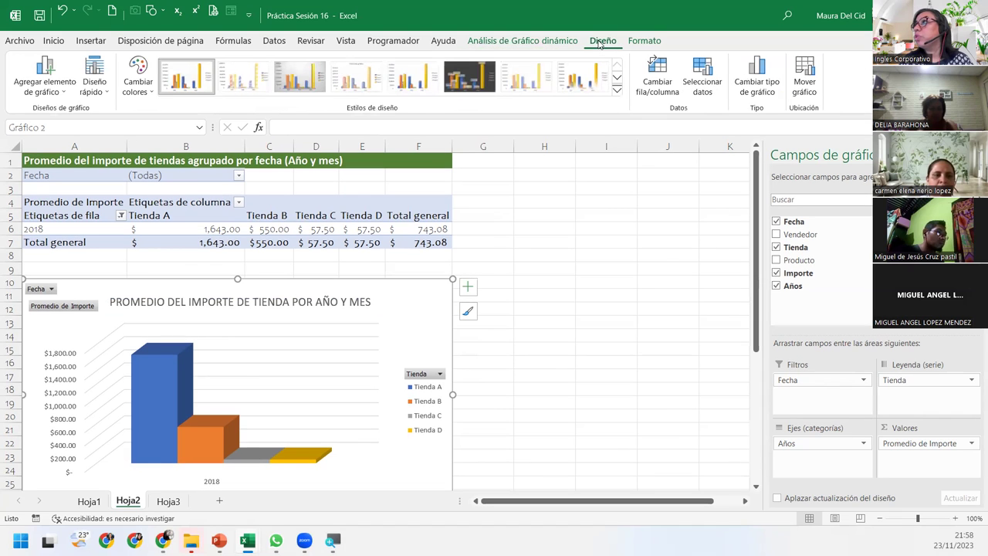
left_click(616, 93)
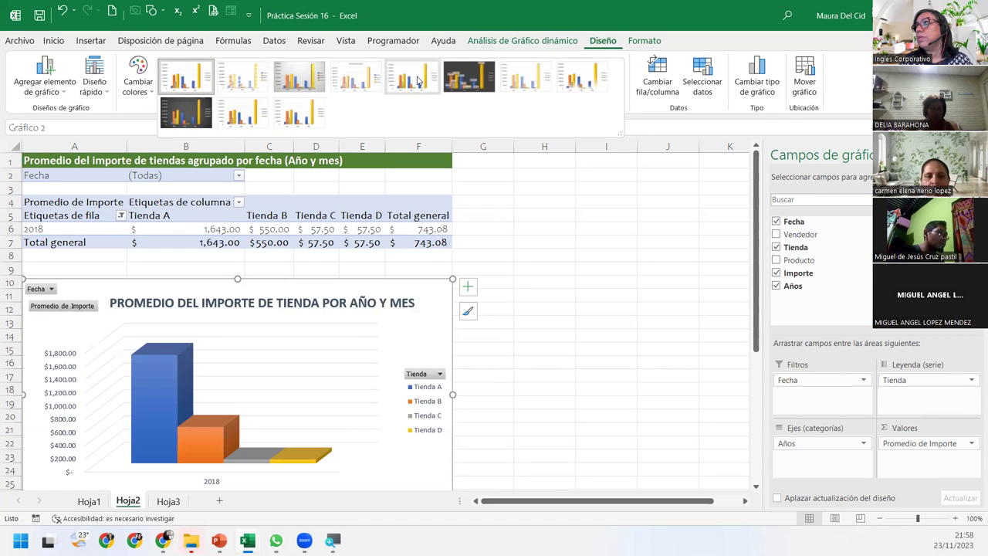
left_click(464, 80)
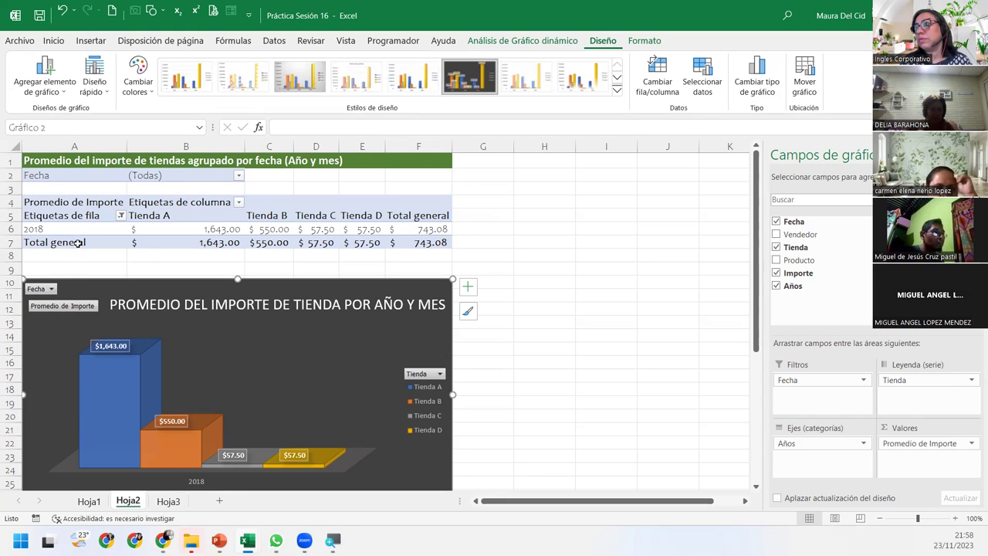
left_click(52, 289)
left_click(53, 290)
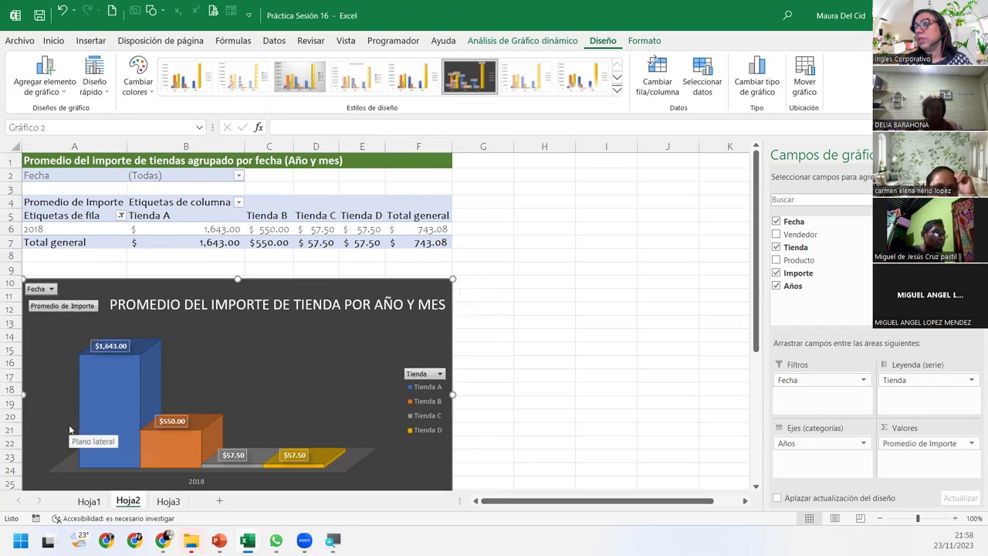
scroll(69, 429, "down", 1)
- Check (Seleccionar todo) in the Años filter so 2017, 2018 and 2019 all reappear
left_click(54, 458)
left_click(35, 329)
left_click(34, 318)
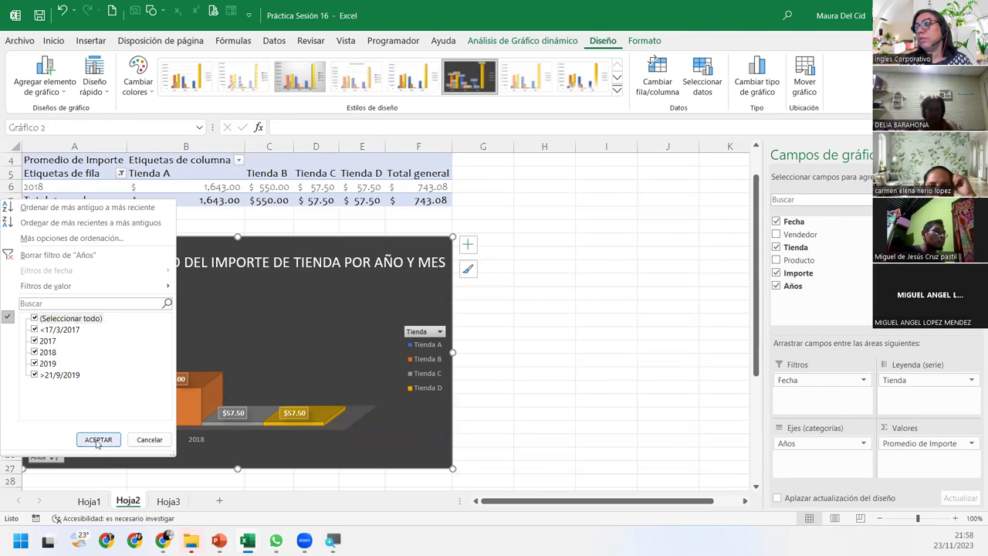
left_click(98, 439)
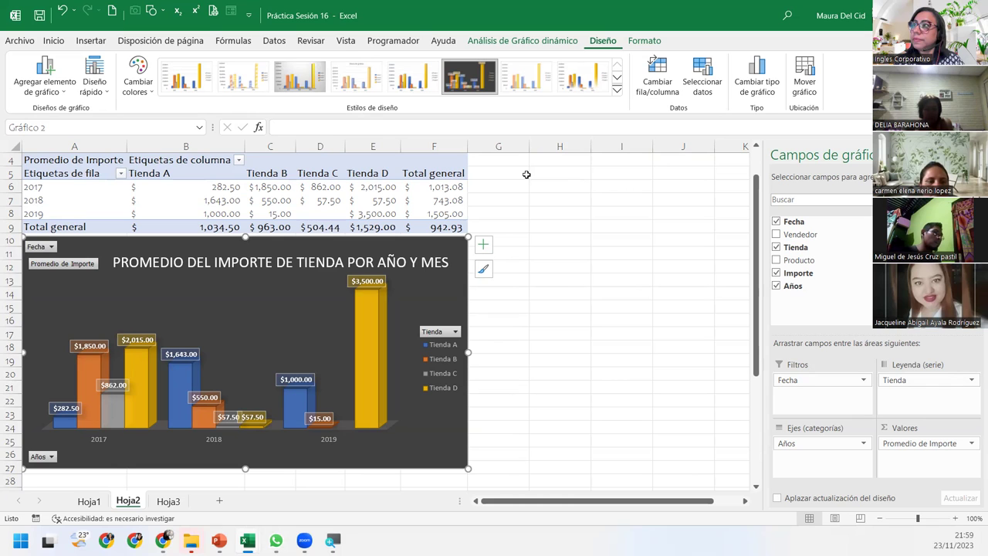
left_click(454, 210)
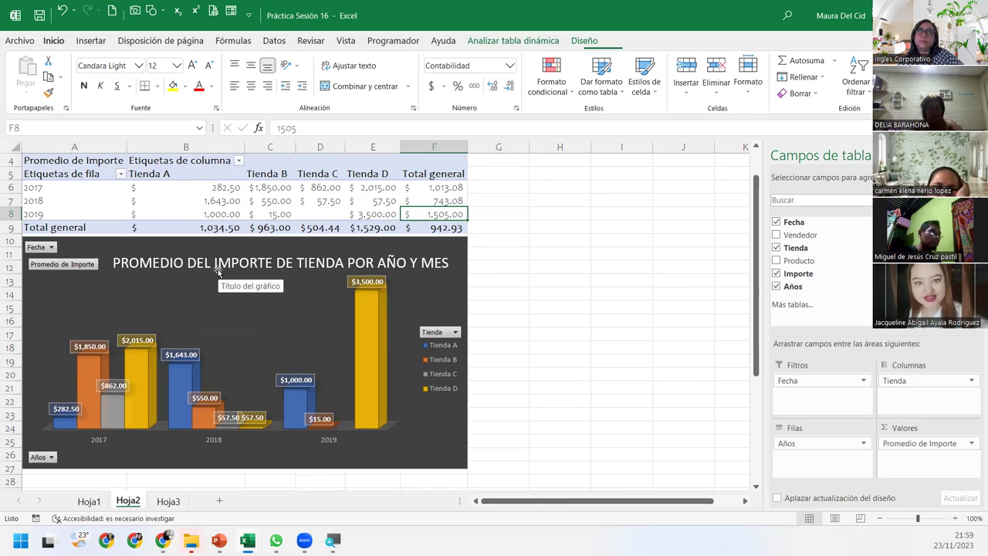
key("Delete")
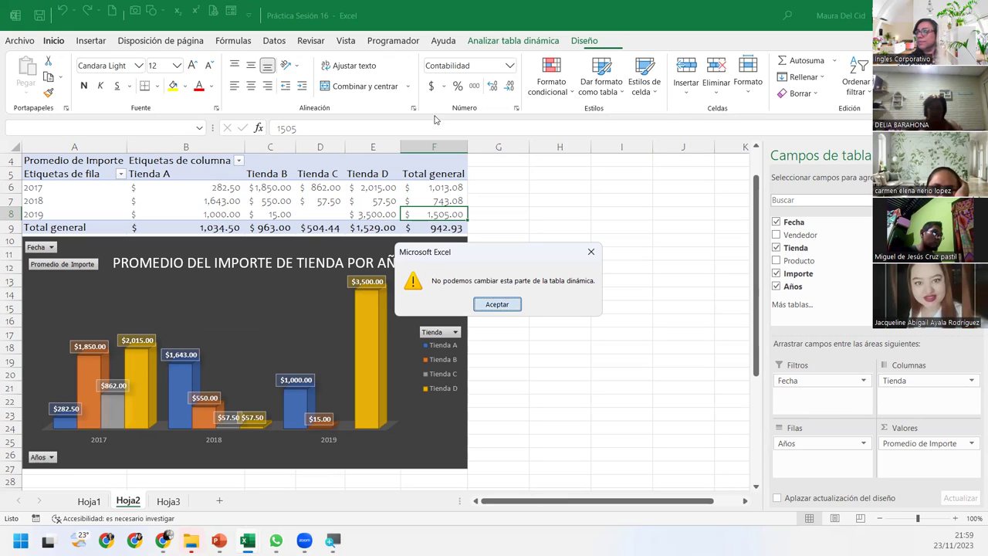
left_click(590, 254)
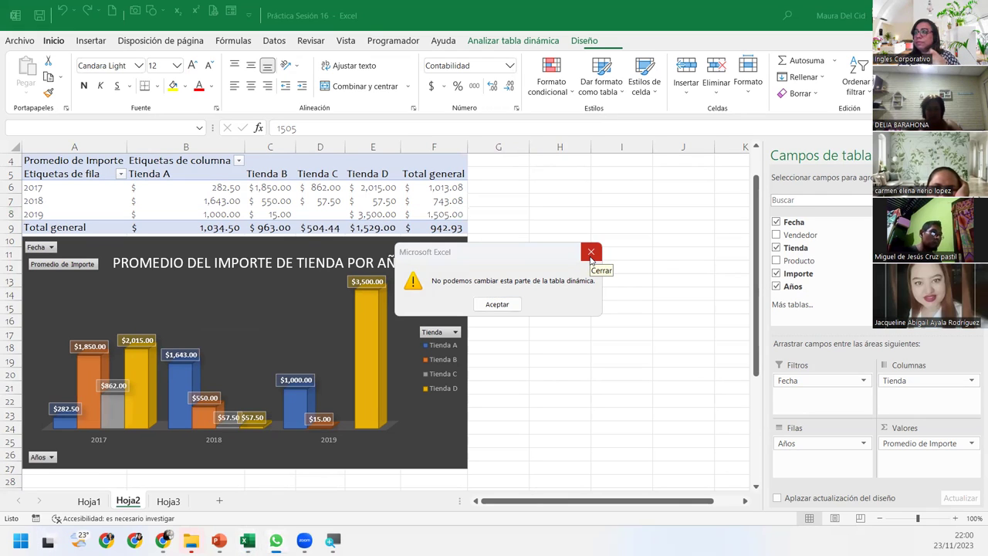
left_click(590, 252)
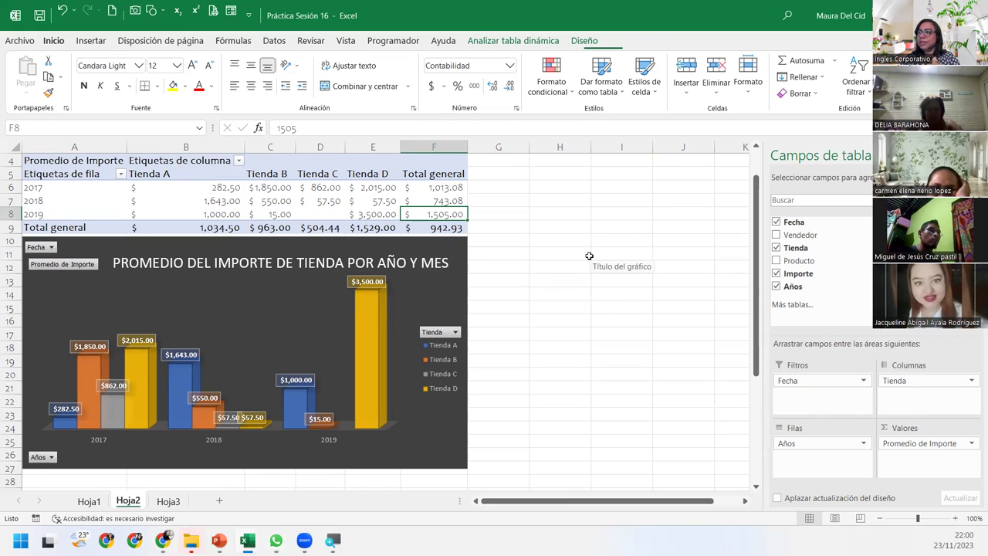
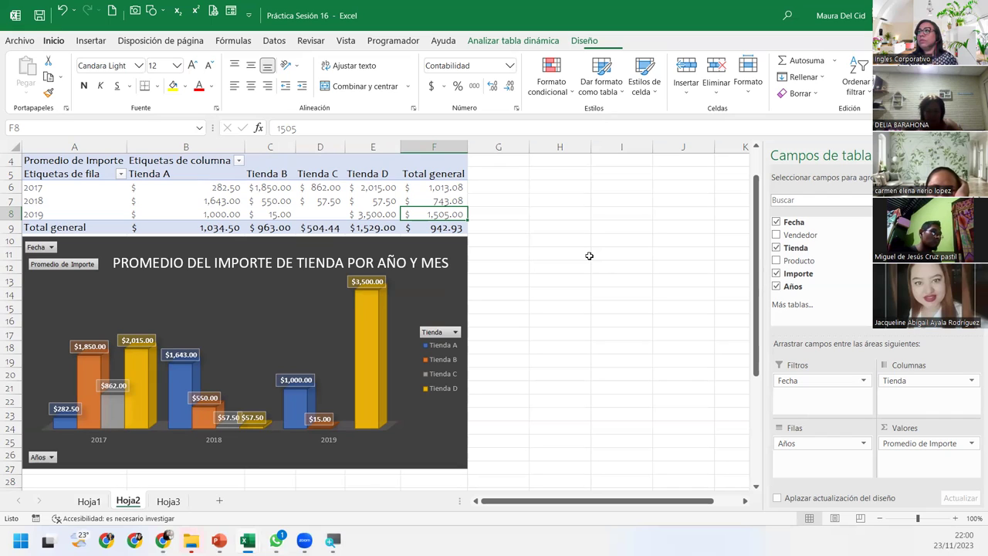
- Verify the 2019 Tienda B average of 15.00, select the 3D pivot chart, then advance to closing slides
left_click(264, 211)
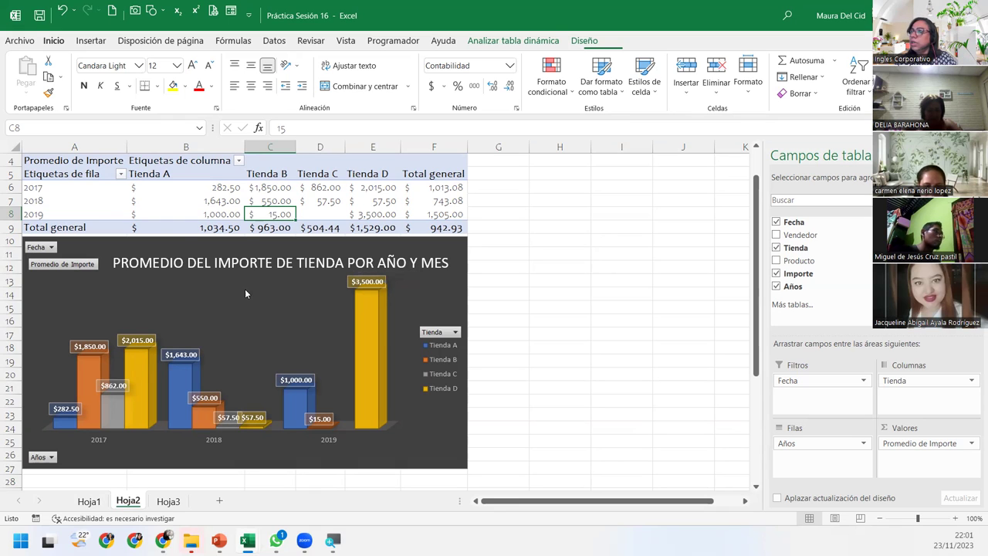
left_click(182, 247)
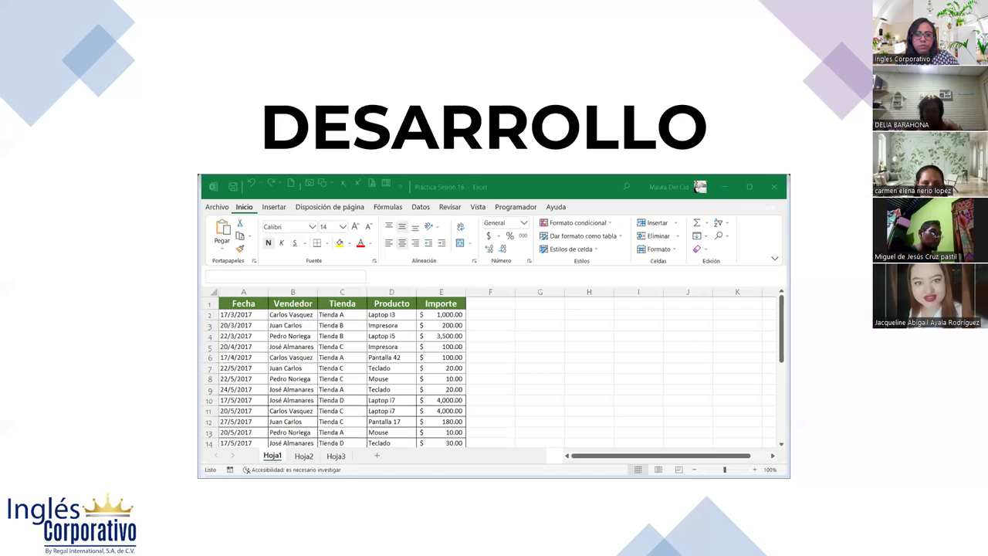
key("Right")
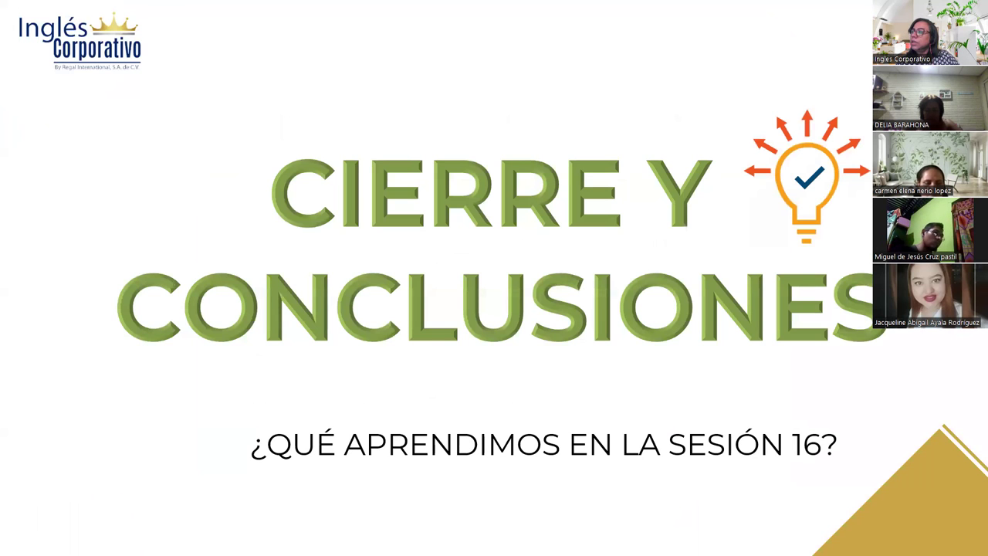